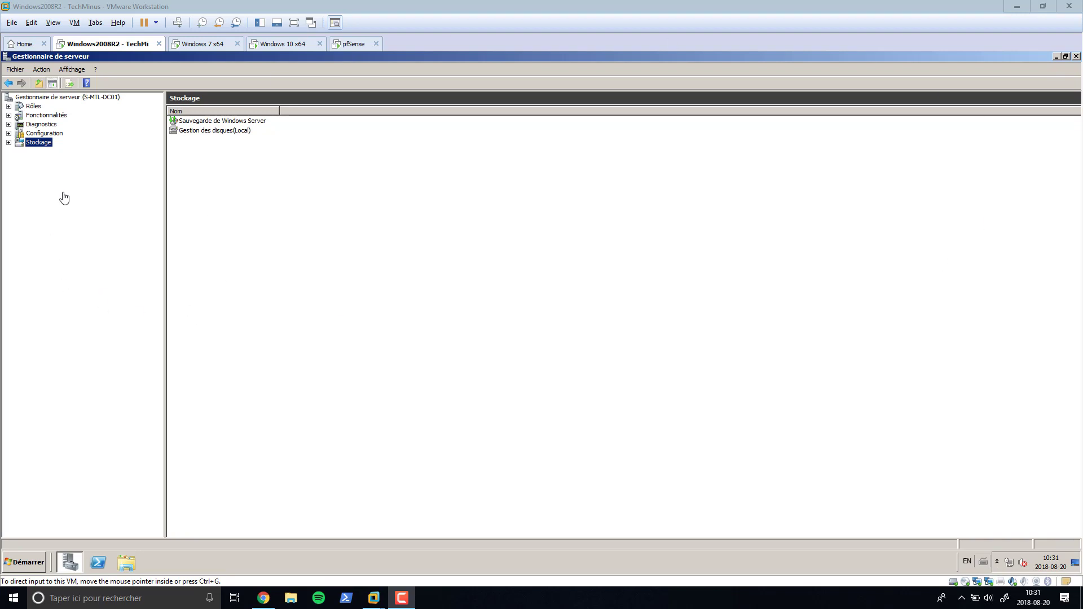
Expand Stockage in the server tree and check the Sauvegarde de Windows Server page
left_click(10, 146)
left_click(9, 143)
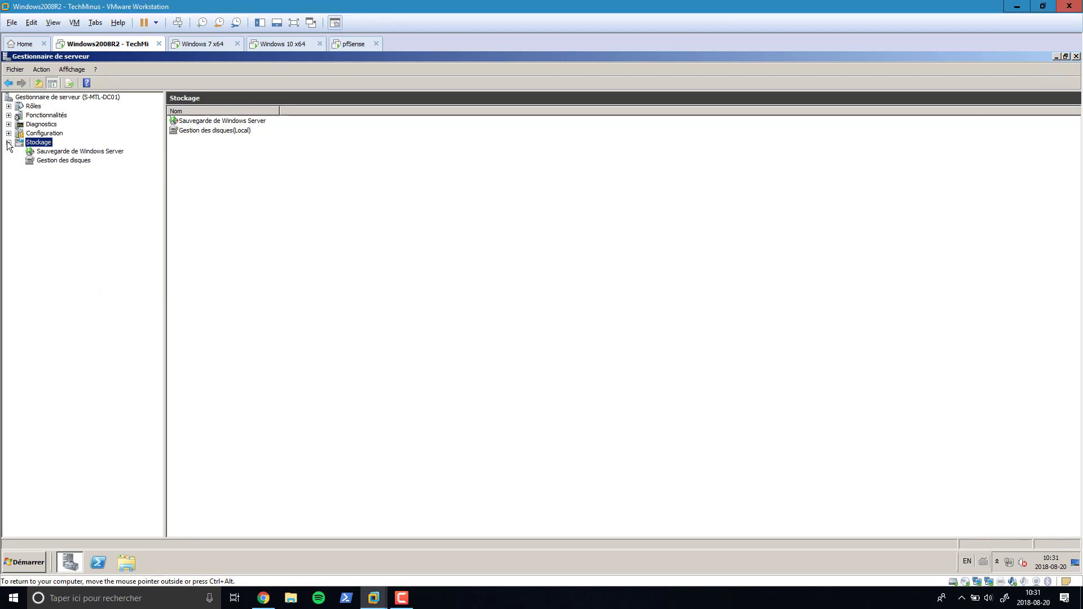
left_click(103, 152)
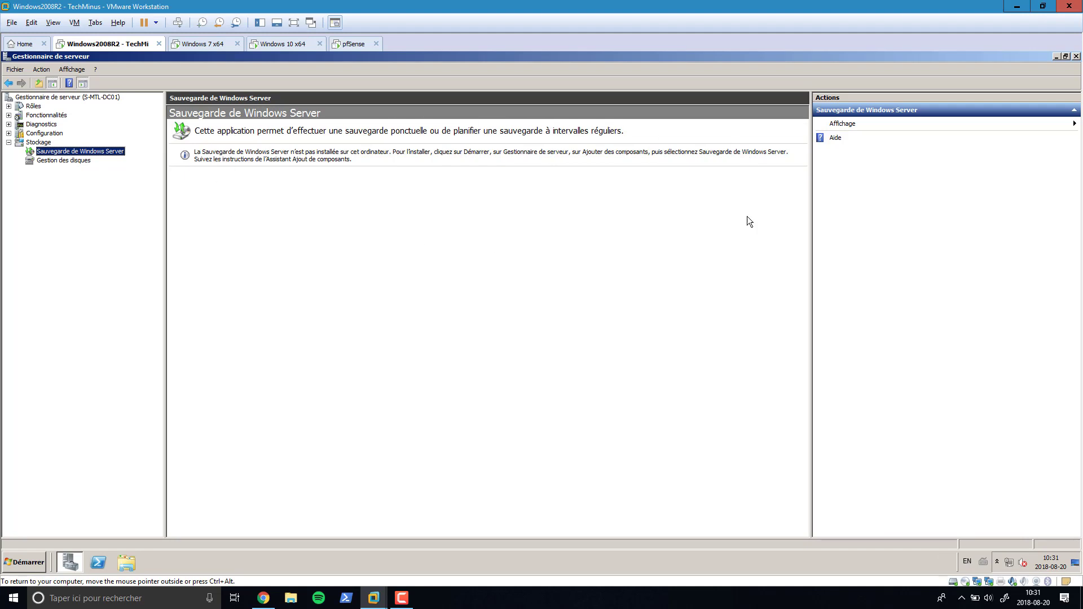
Start adding a server role, choose Services de fichiers, and continue past its introduction to the role services
left_click(9, 106)
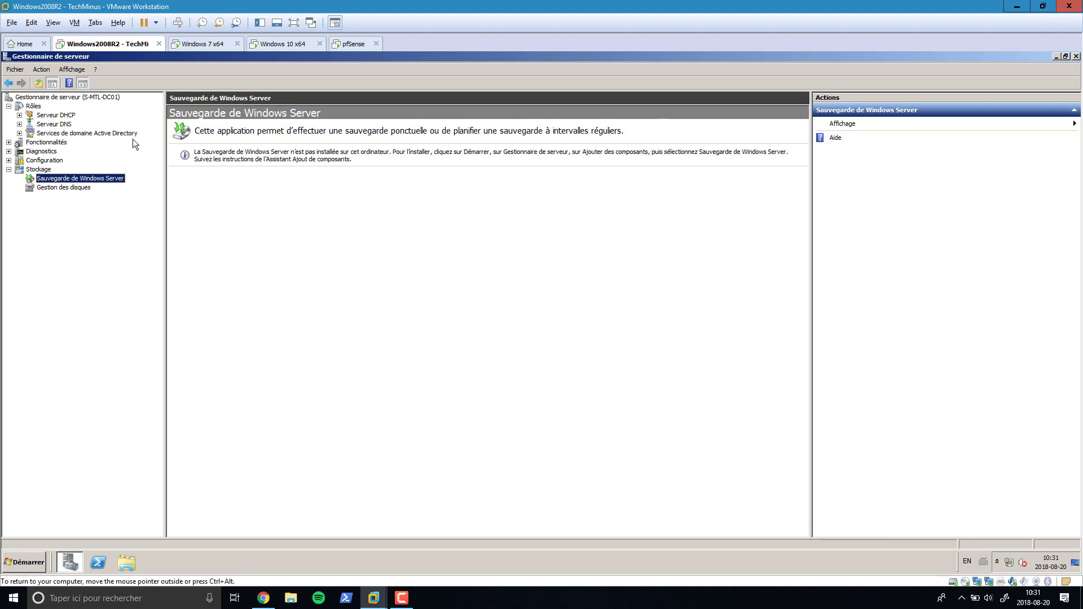
left_click(34, 108)
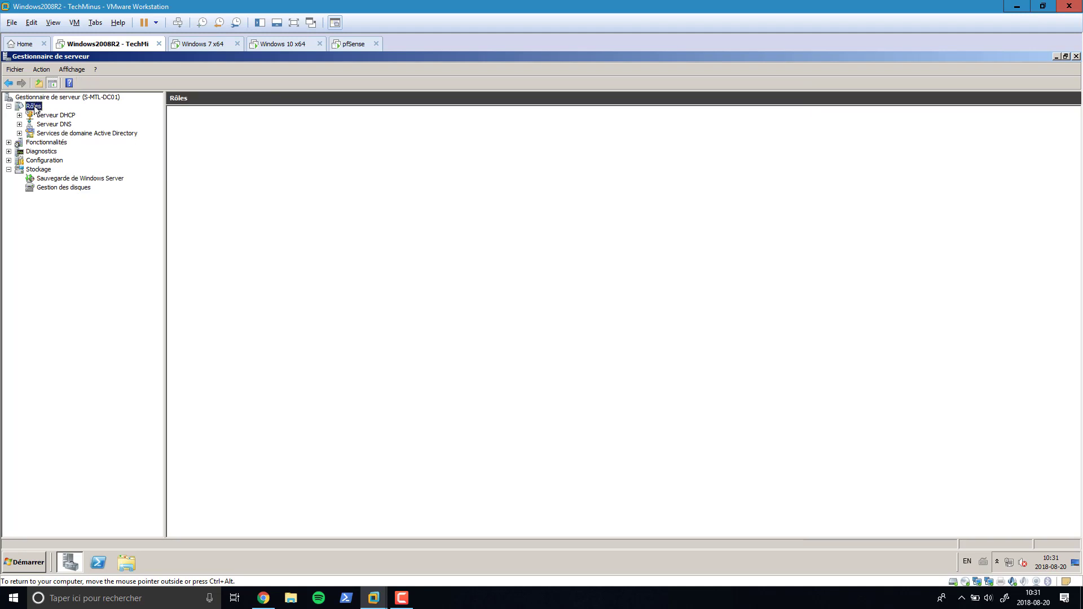
right_click(35, 108)
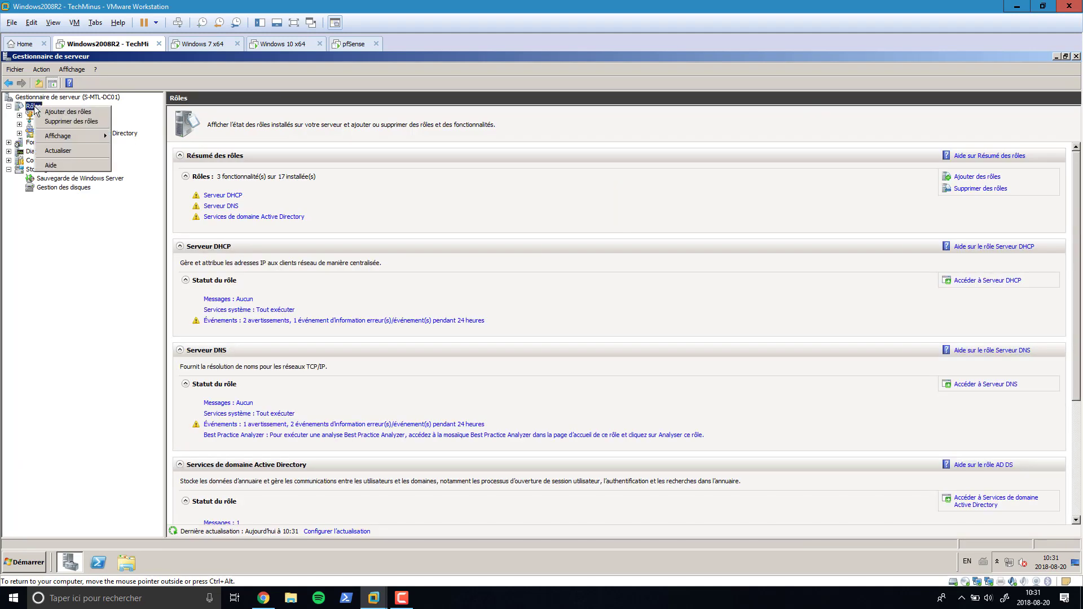
left_click(94, 118)
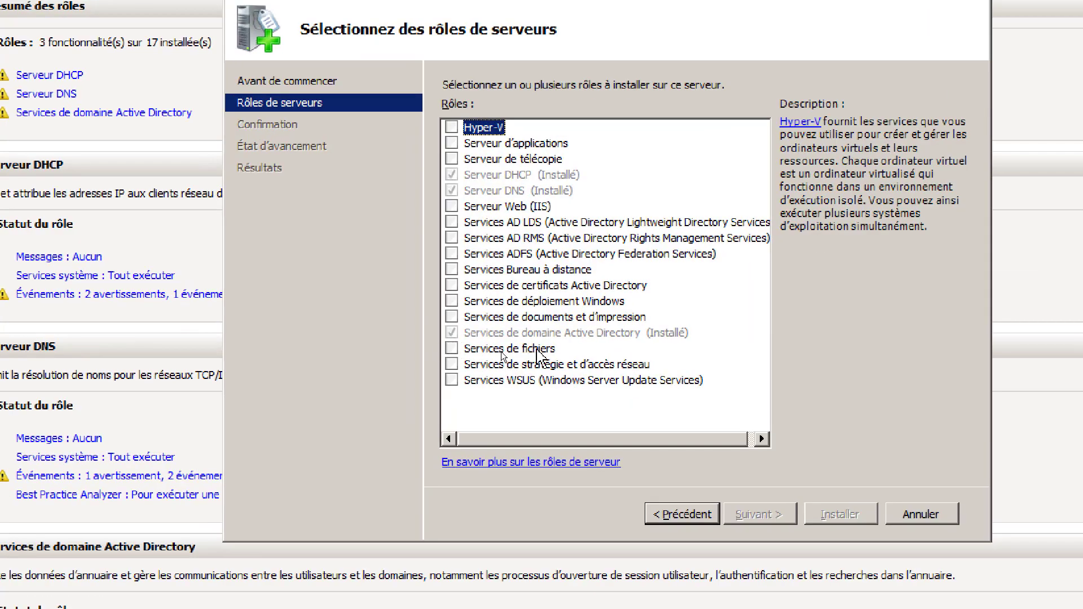
left_click(452, 349)
left_click(758, 521)
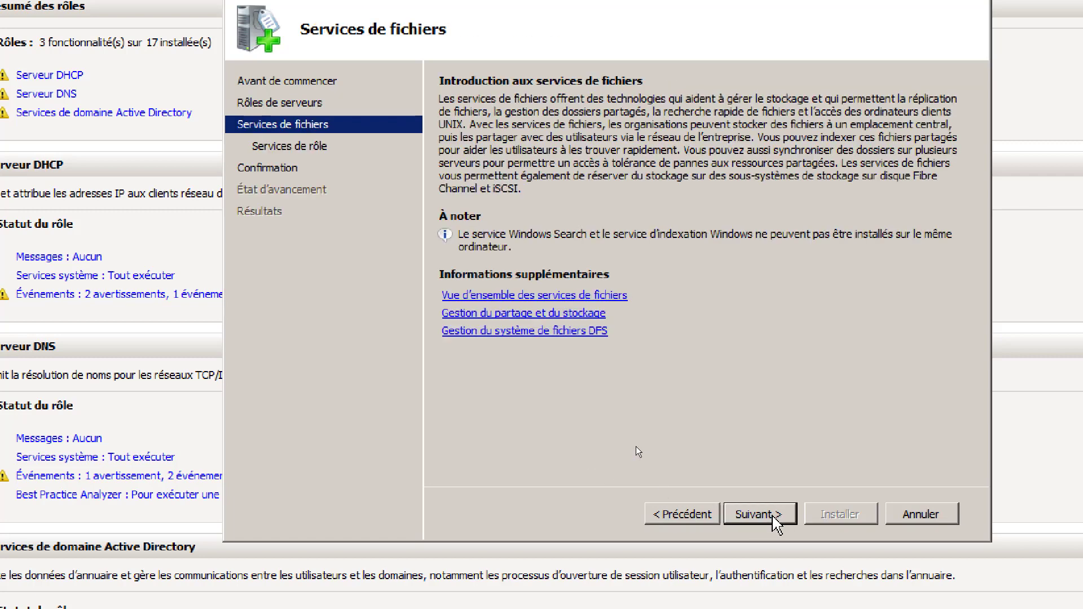
left_click(768, 514)
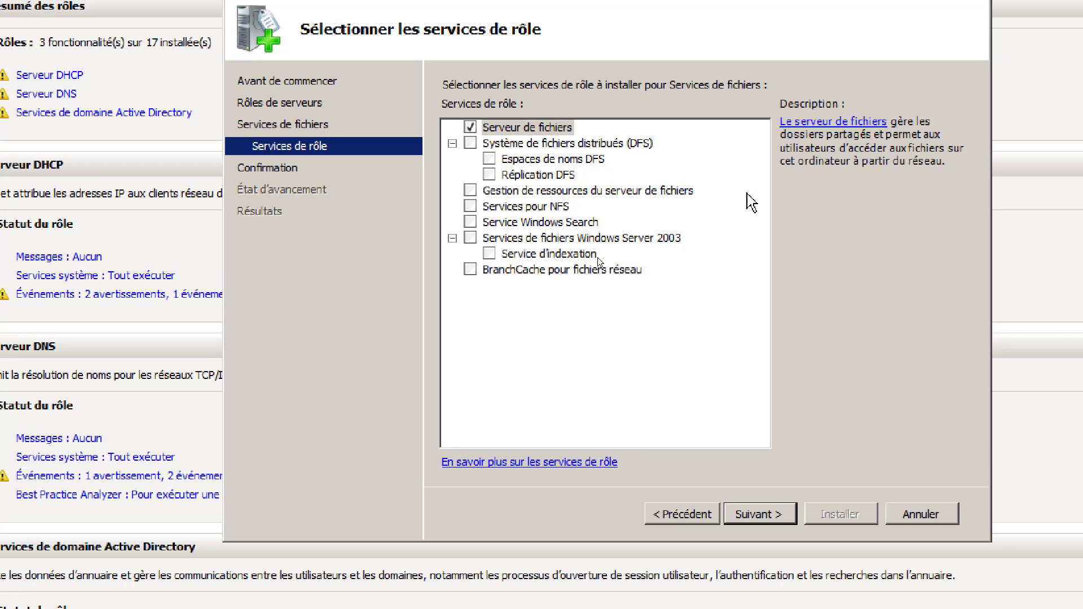
Include the role service Gestion de ressources du serveur de fichiers and continue to storage usage monitoring
left_click(551, 194)
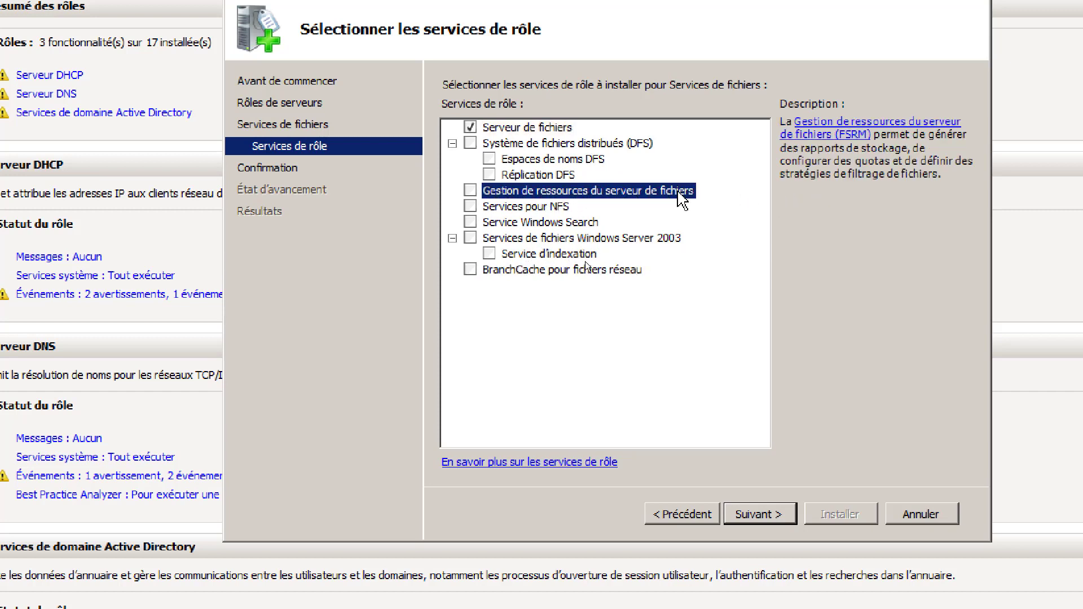
left_click(470, 190)
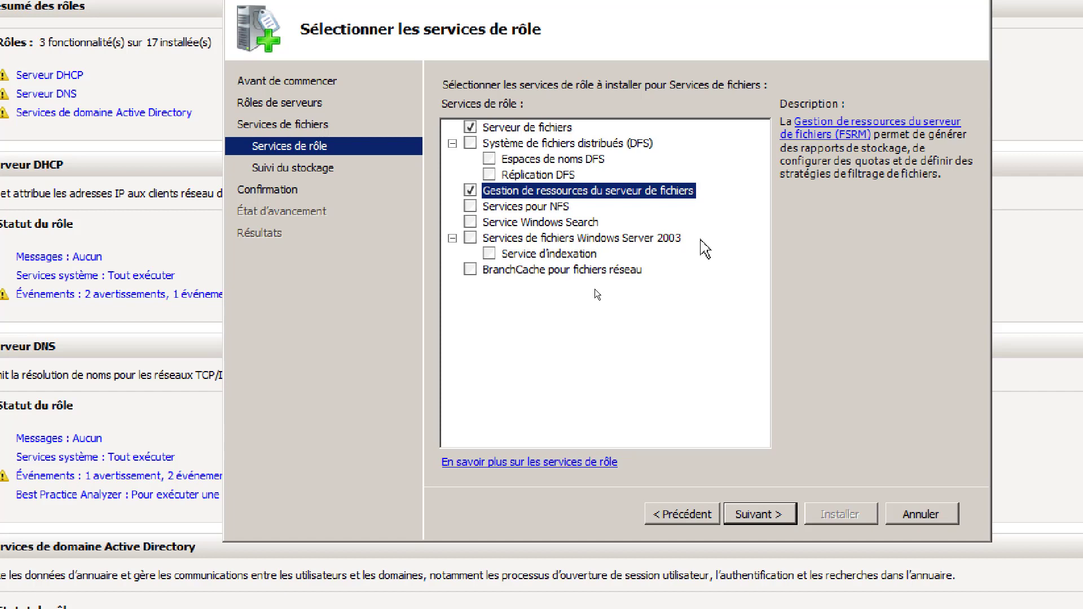
left_click(783, 523)
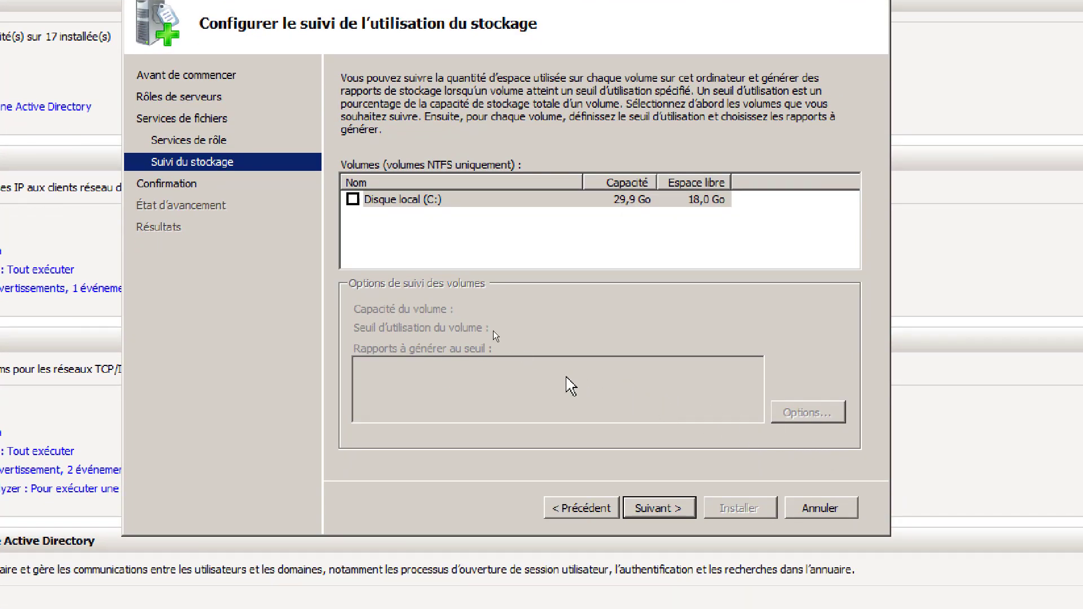
Enable usage monitoring for Disque local (C:), review its volume options without changing them, and continue to the report options
left_click(353, 201)
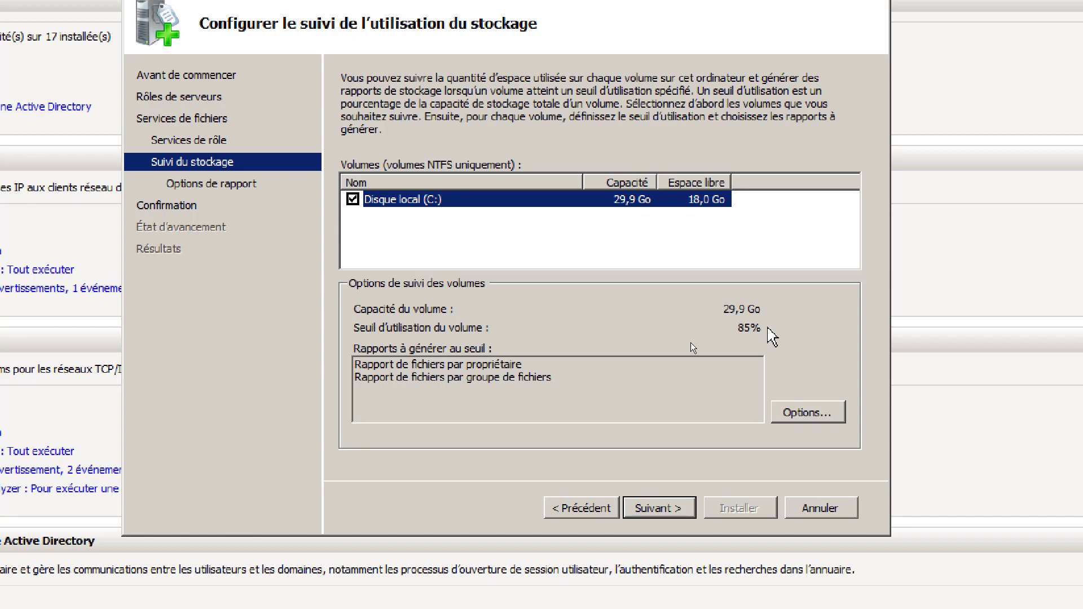
left_click(813, 418)
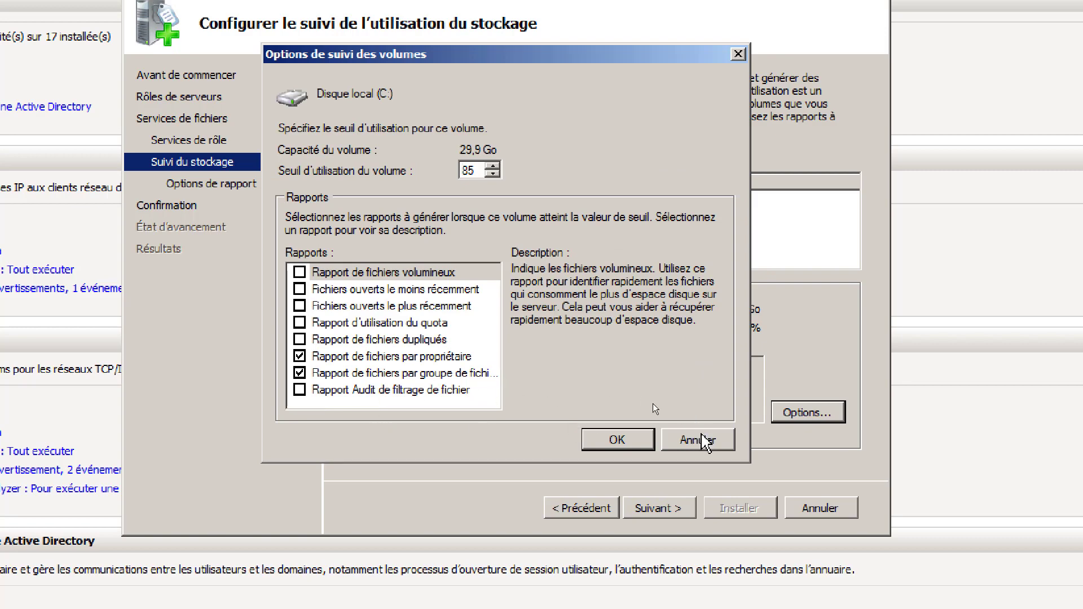
left_click(703, 441)
left_click(683, 509)
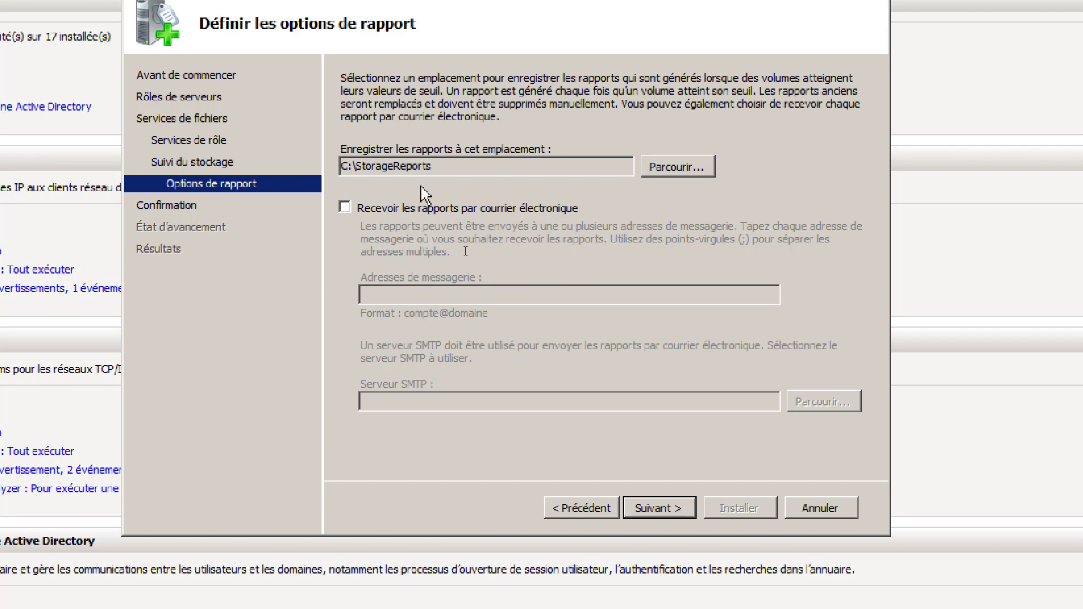
Keep C:\StorageReports as the report location, install the file services role, and close the wizard
left_click_drag(441, 165, 338, 166)
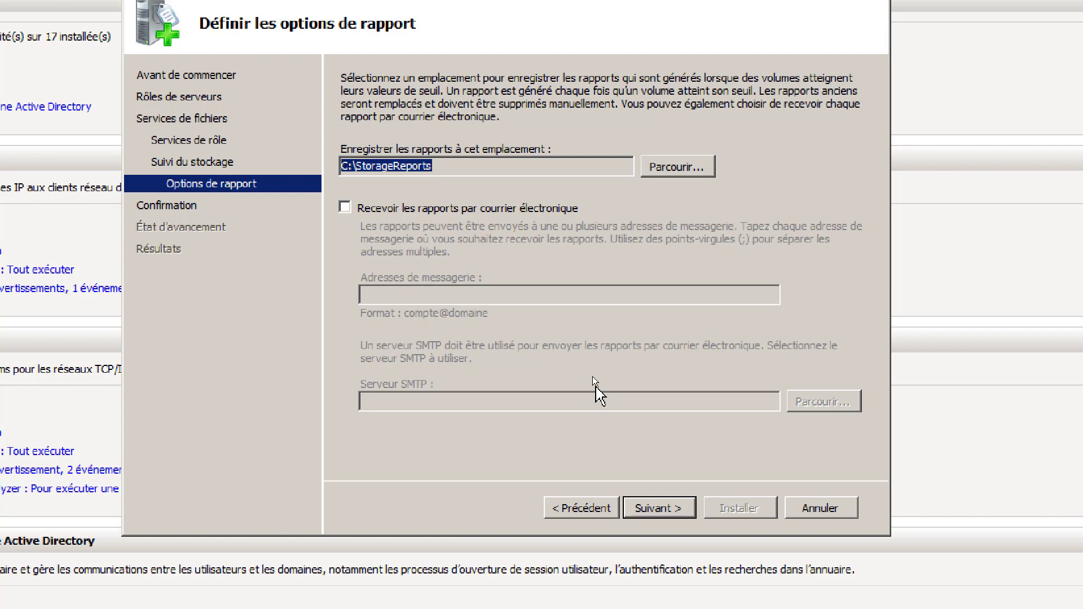
left_click(674, 511)
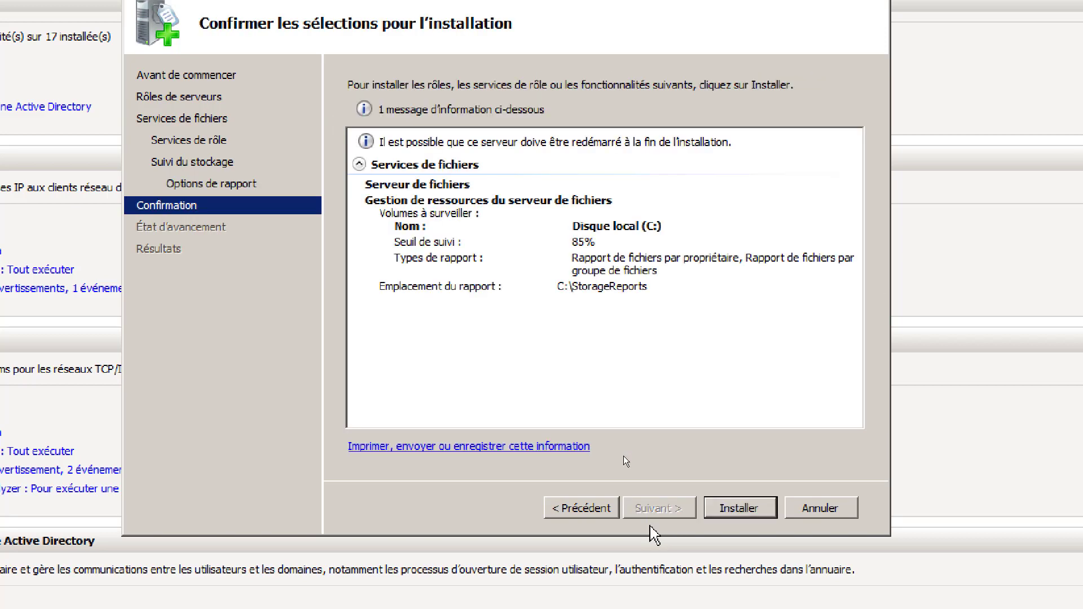
left_click(770, 507)
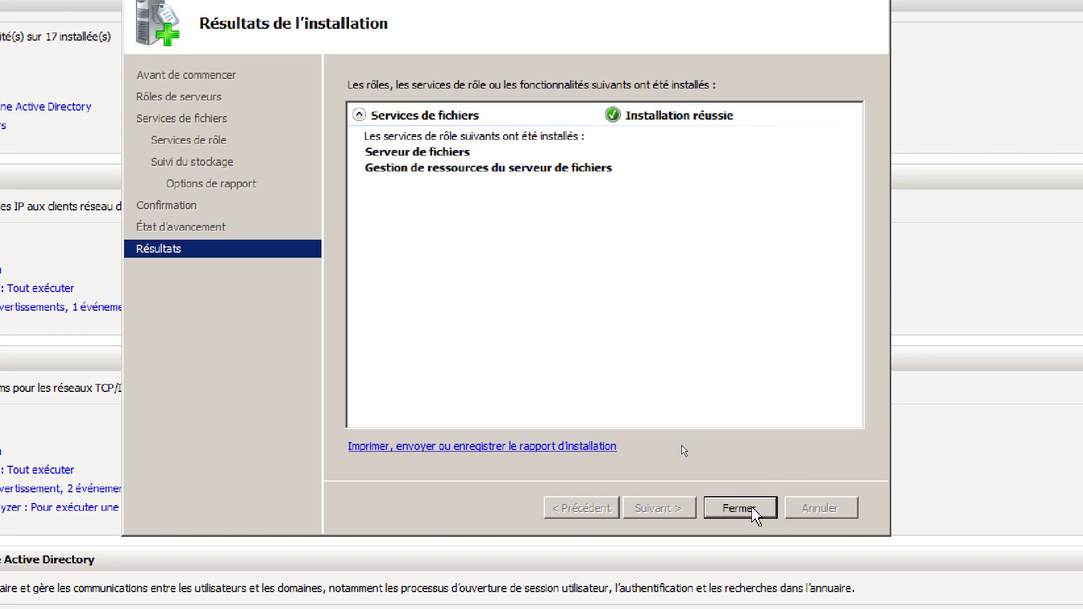
left_click(752, 509)
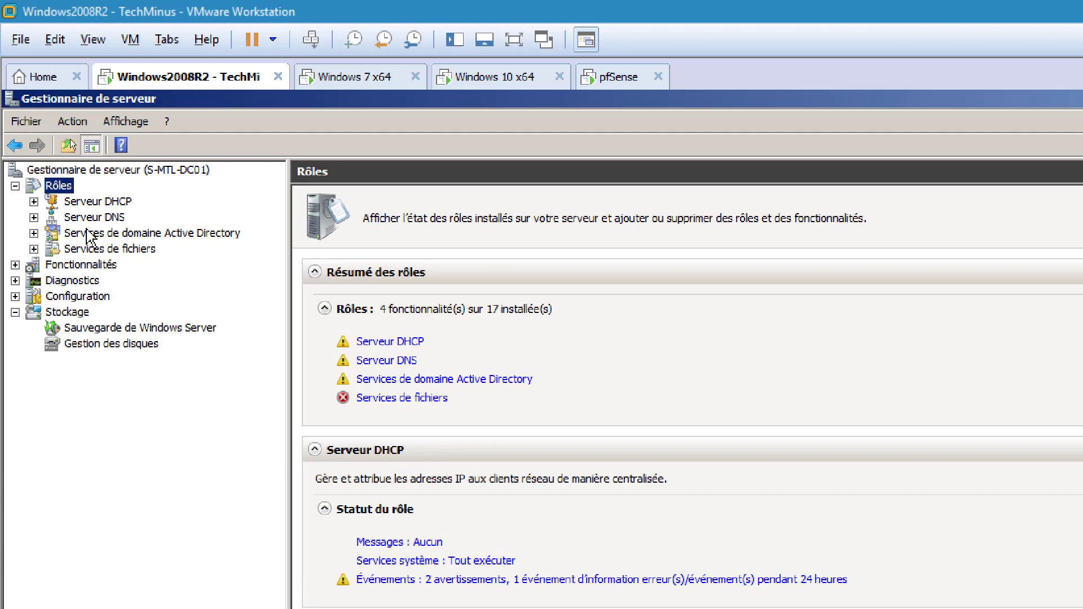
In Gestion des partages et du stockage under Services de fichiers, stop sharing the E$ administrative share
left_click(135, 250)
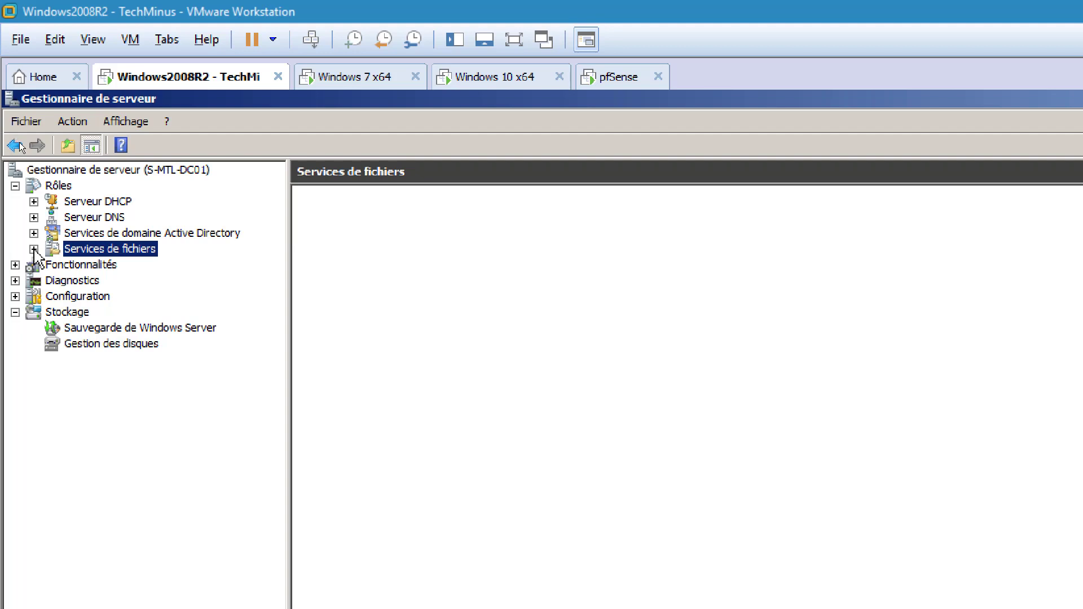
left_click(33, 249)
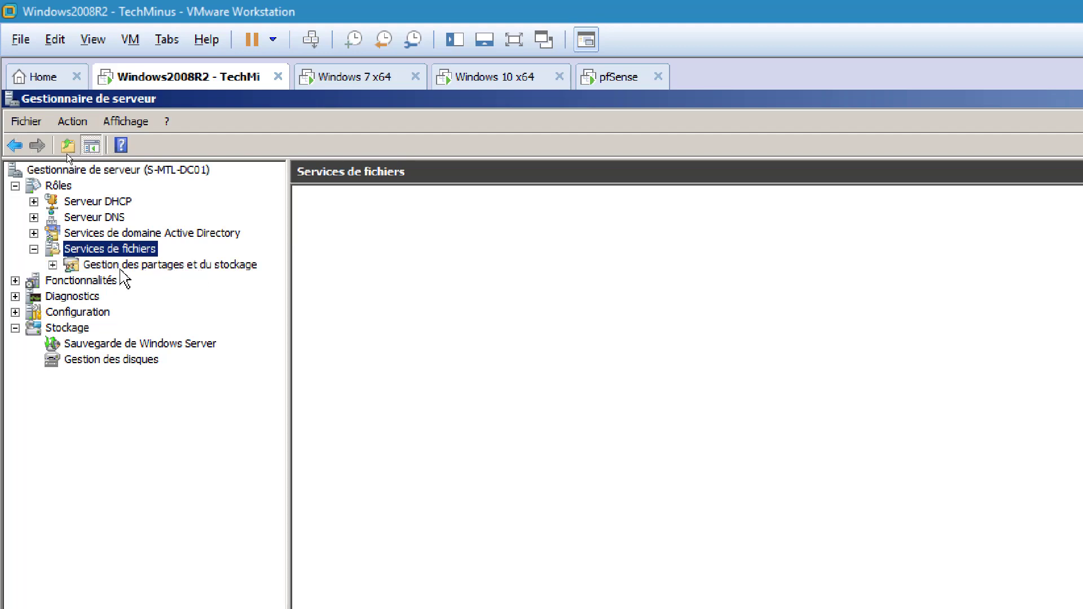
left_click(178, 266)
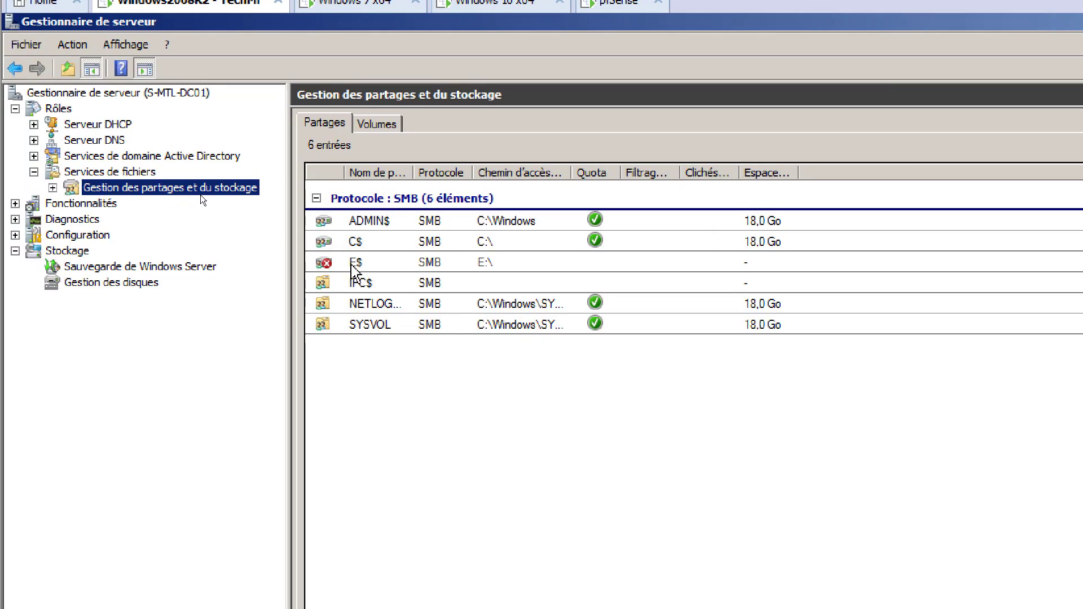
left_click(357, 264)
right_click(356, 263)
left_click(393, 275)
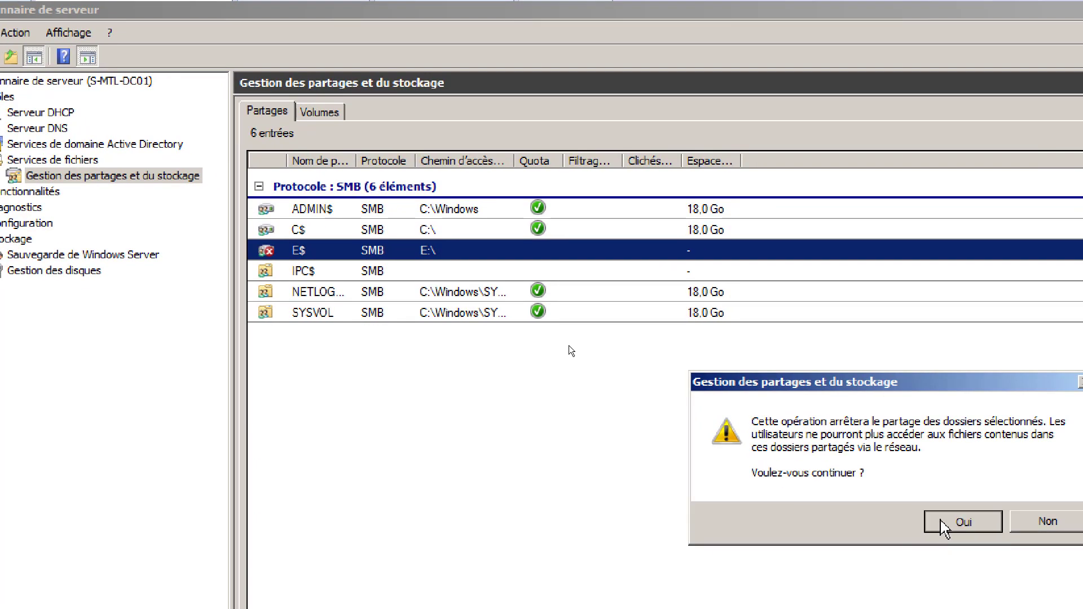
left_click(943, 529)
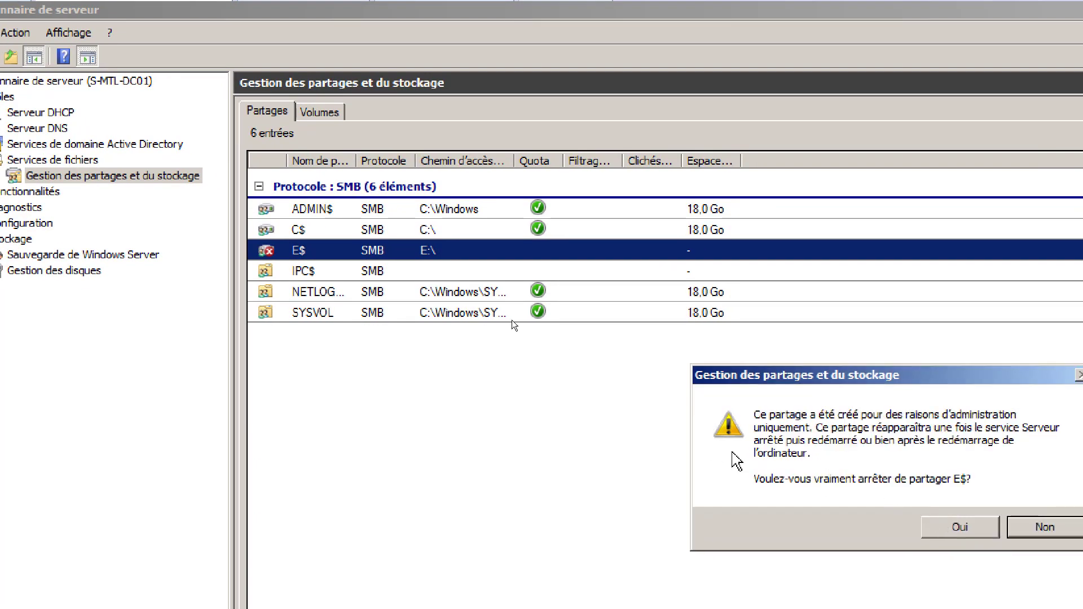
left_click(933, 516)
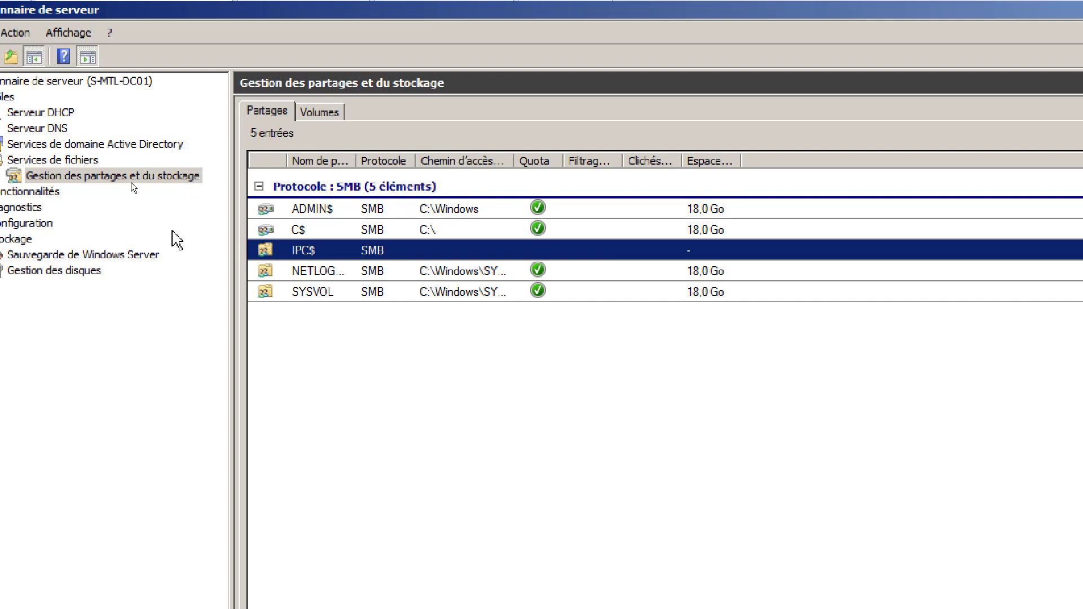
Widen the share name column and review the C$, NETLOGON and SYSVOL shares
left_click(329, 232)
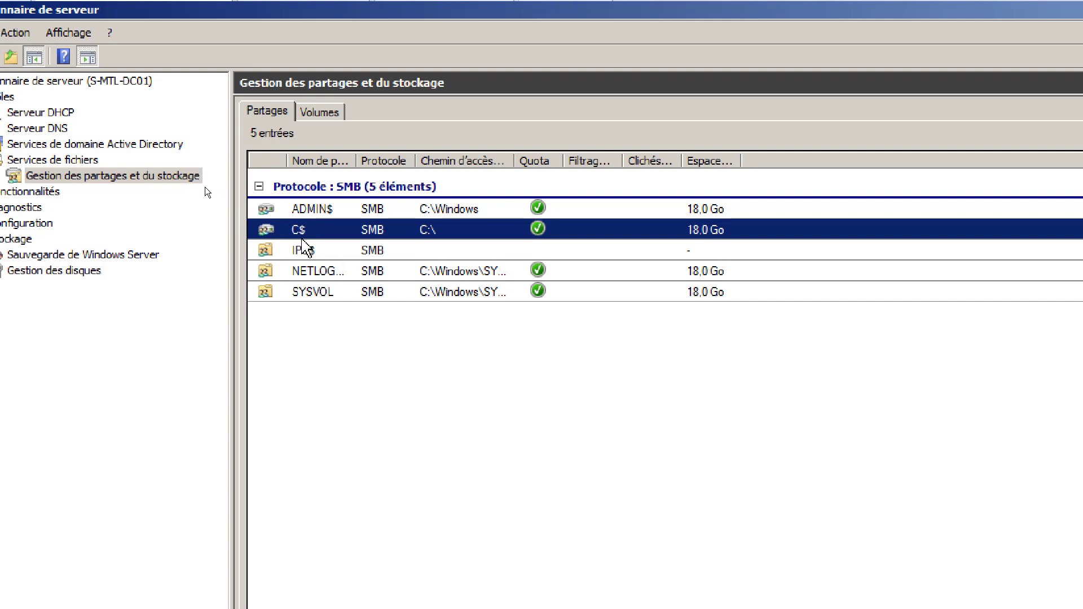
left_click_drag(357, 164, 470, 163)
left_click(322, 274)
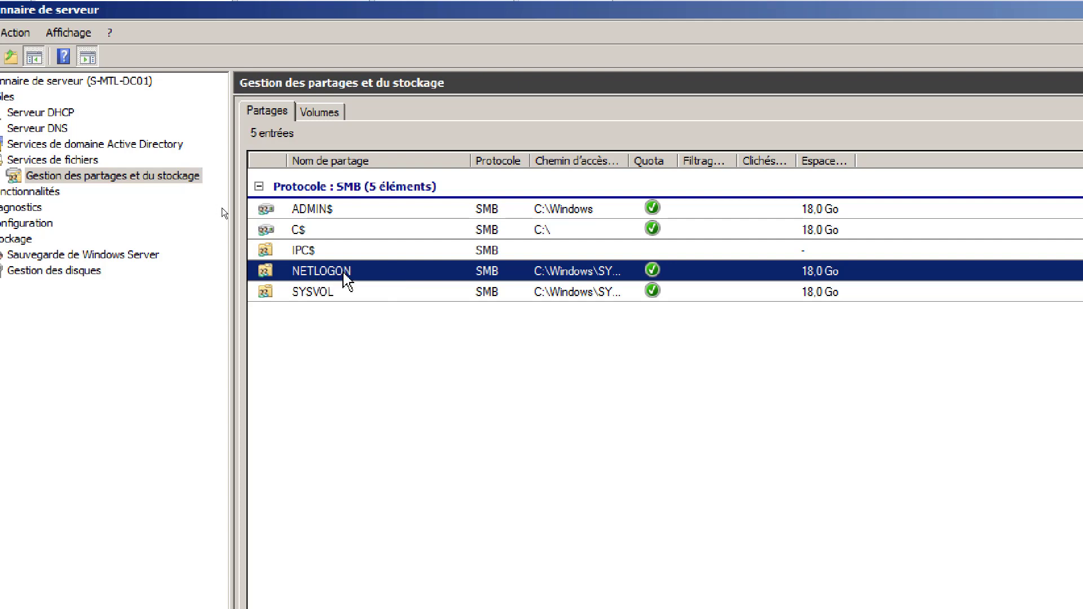
left_click(355, 292)
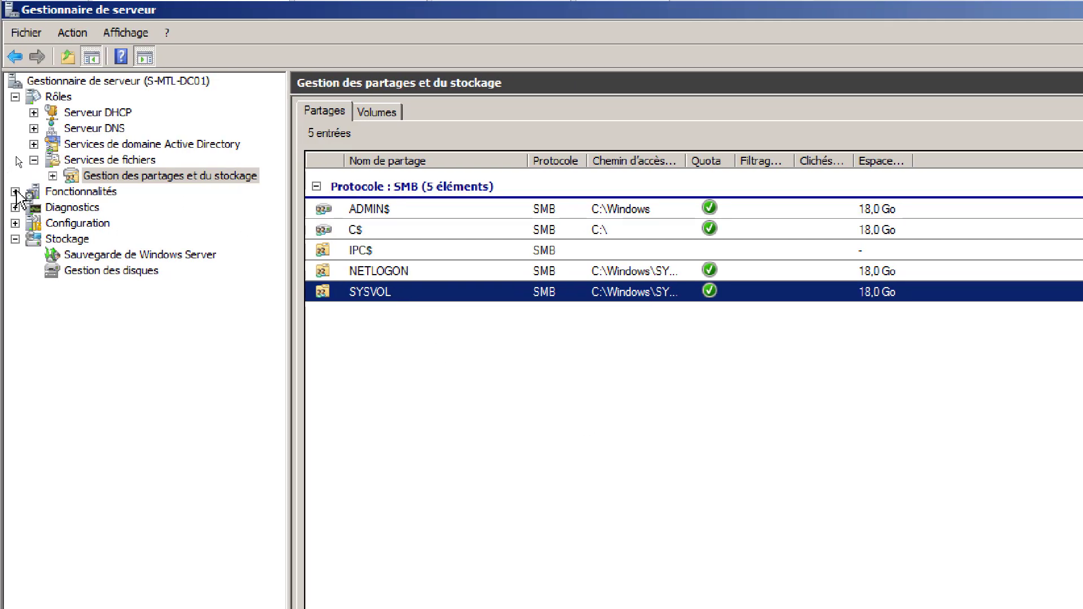
Examine the quota and file screening nodes of the file server resource manager, and collapse its branches again
left_click(53, 175)
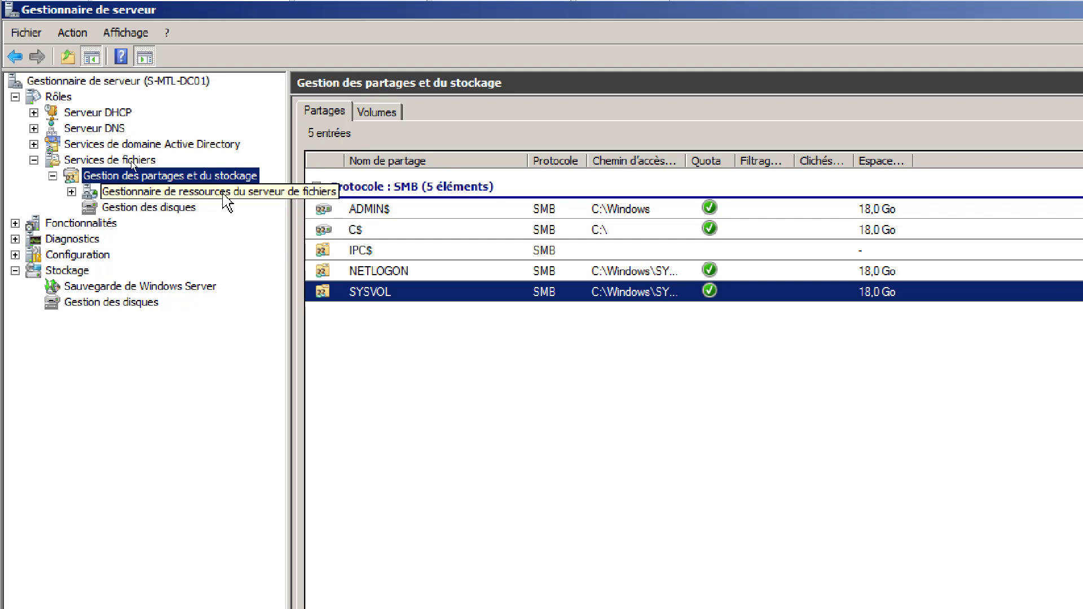
left_click(262, 193)
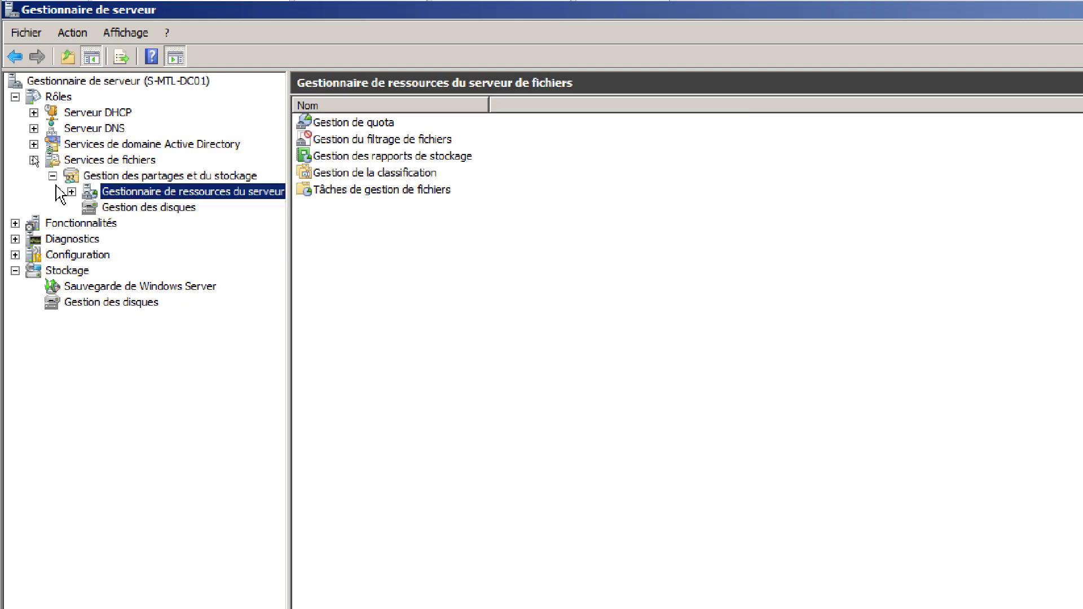
left_click(72, 192)
left_click(164, 208)
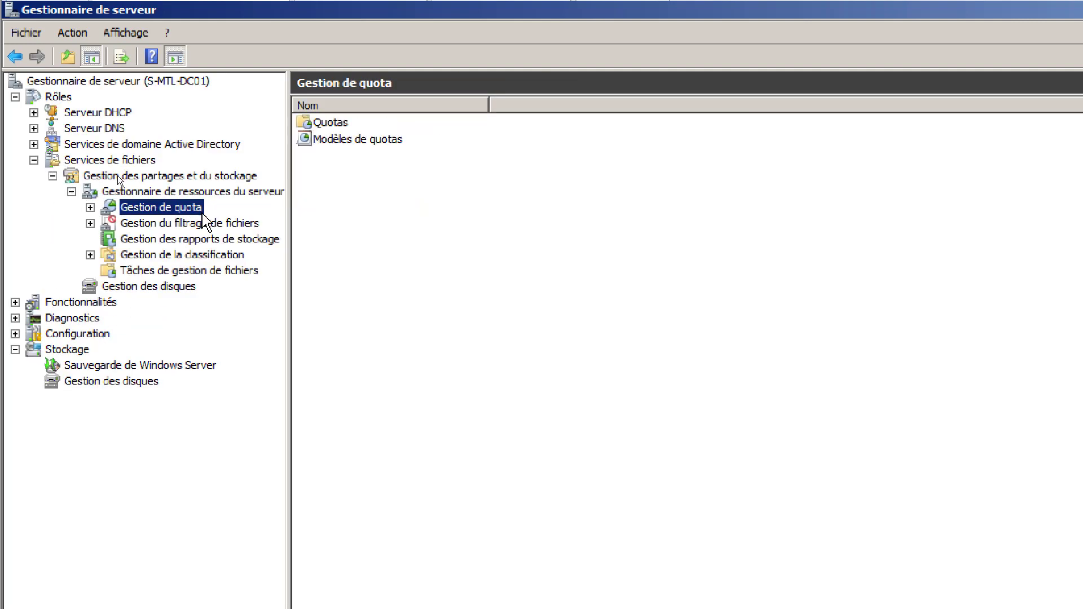
left_click(206, 223)
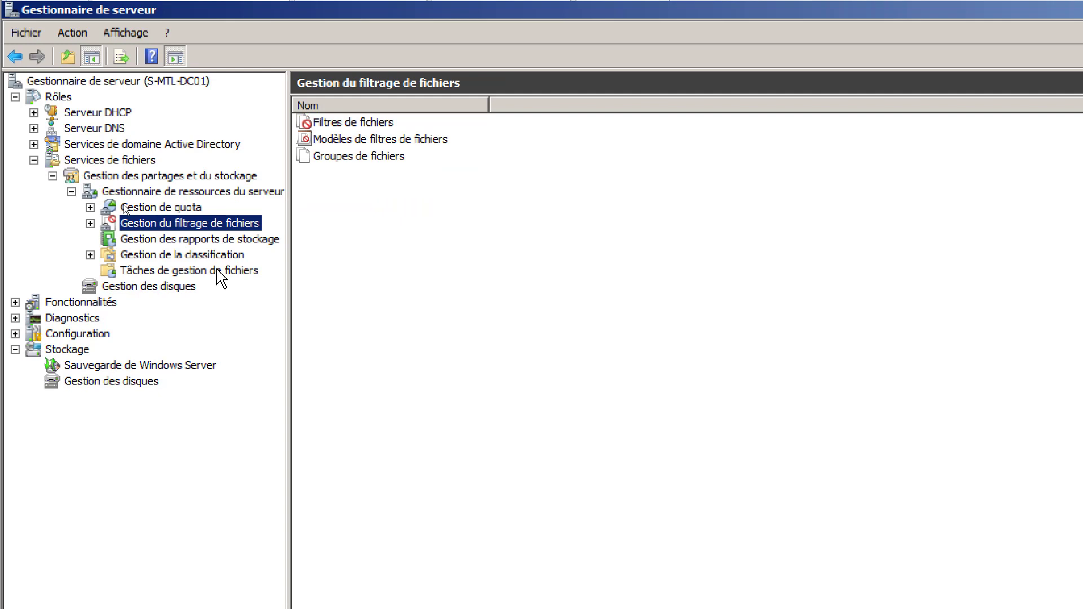
left_click(72, 191)
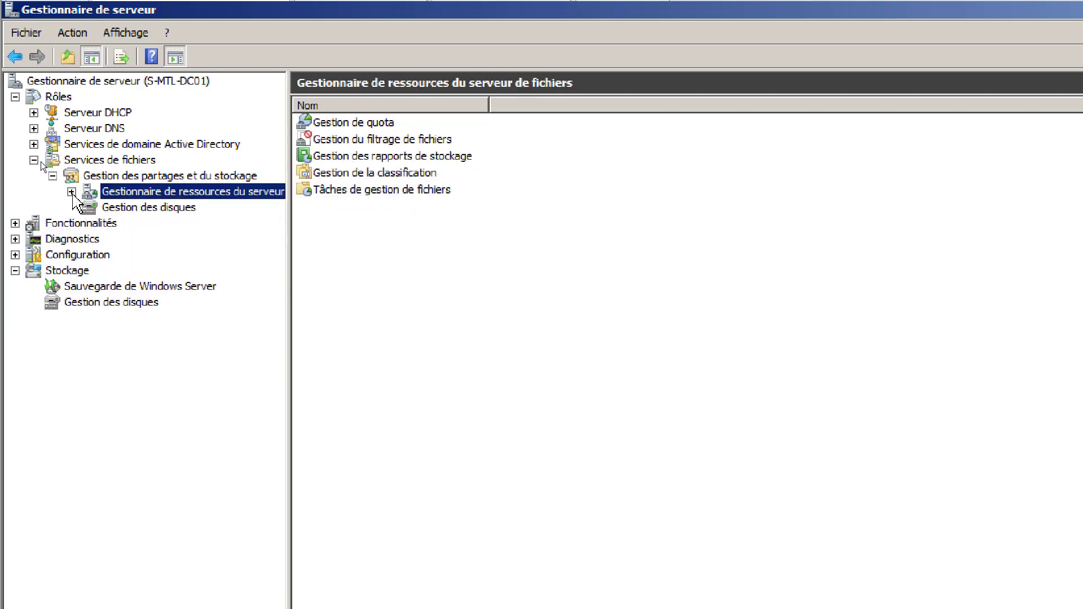
left_click(52, 176)
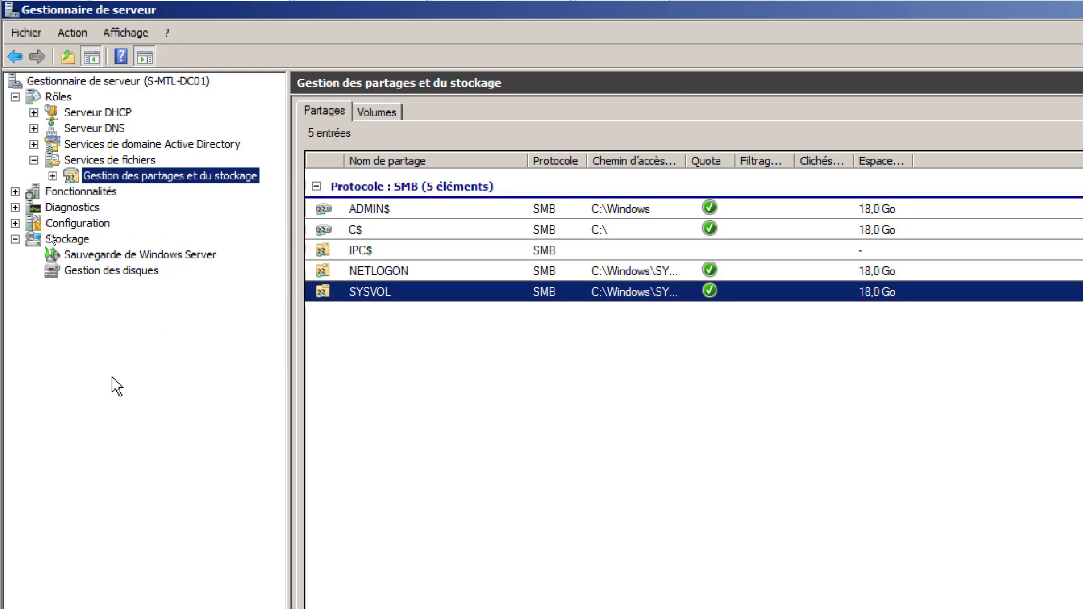
Return to the Sauvegarde de Windows Server page to check its installation notice
left_click(116, 255)
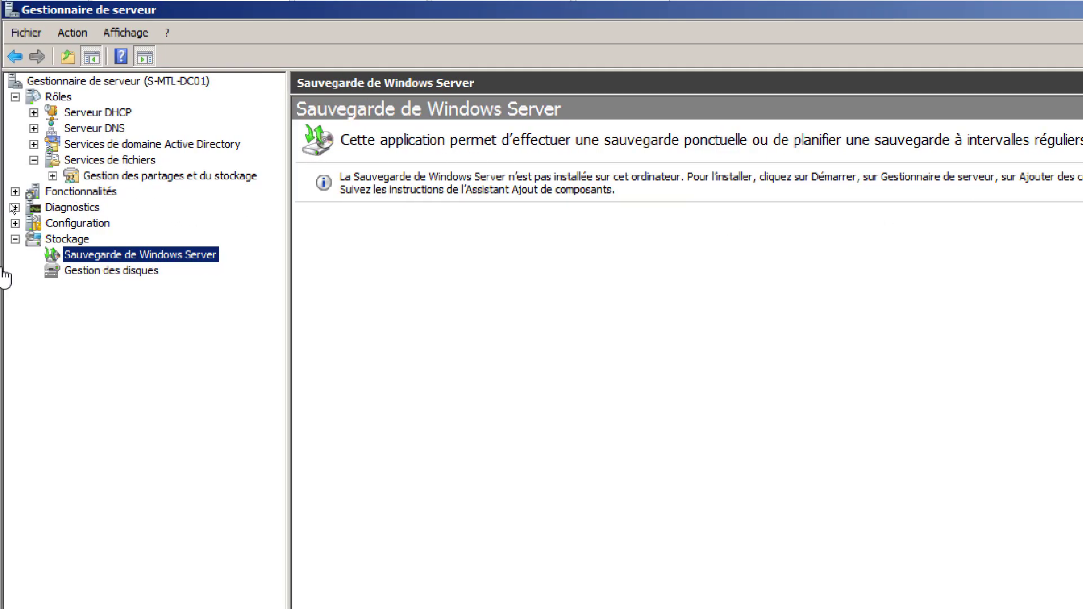
left_click(769, 323)
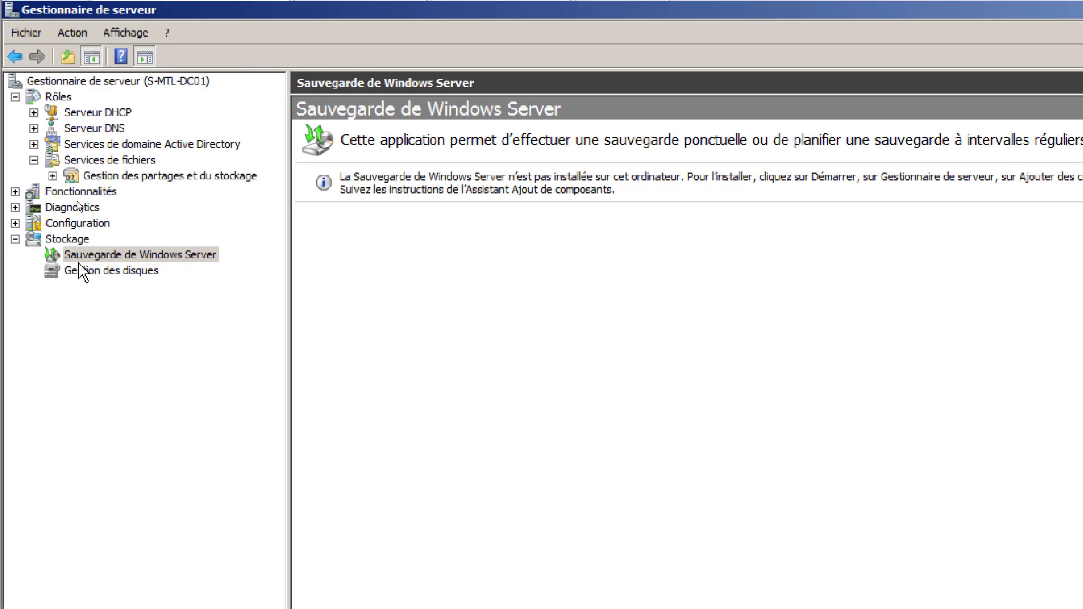
right_click(56, 98)
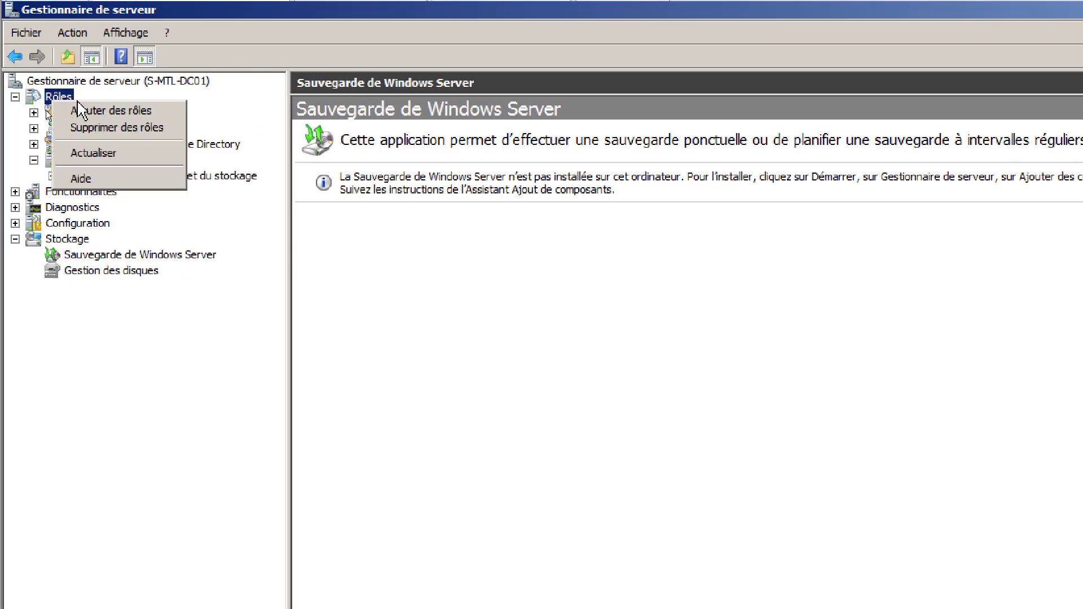
key("Escape")
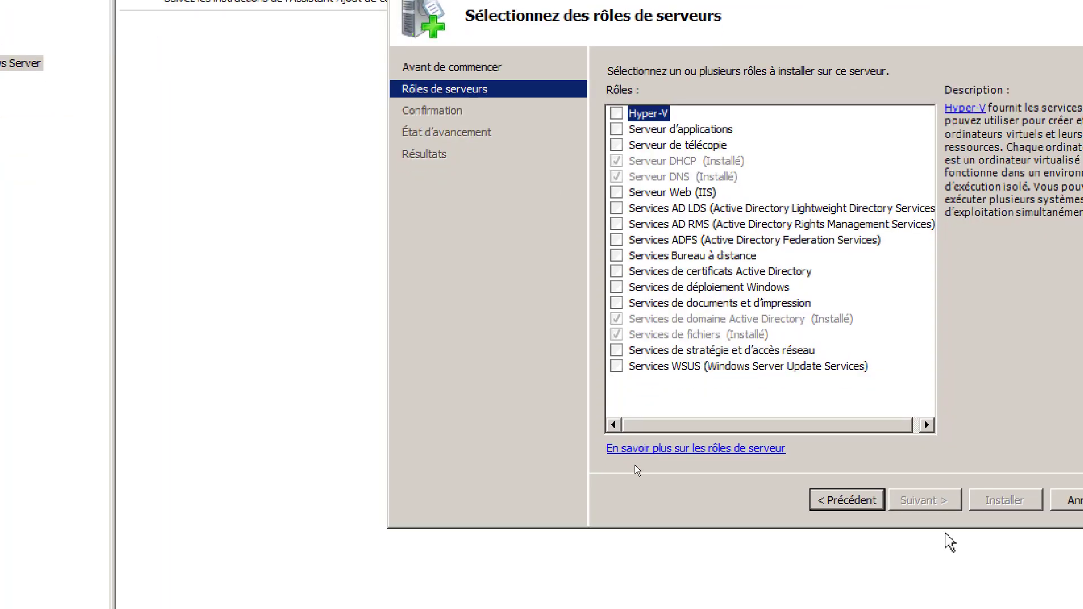
left_click(1076, 501)
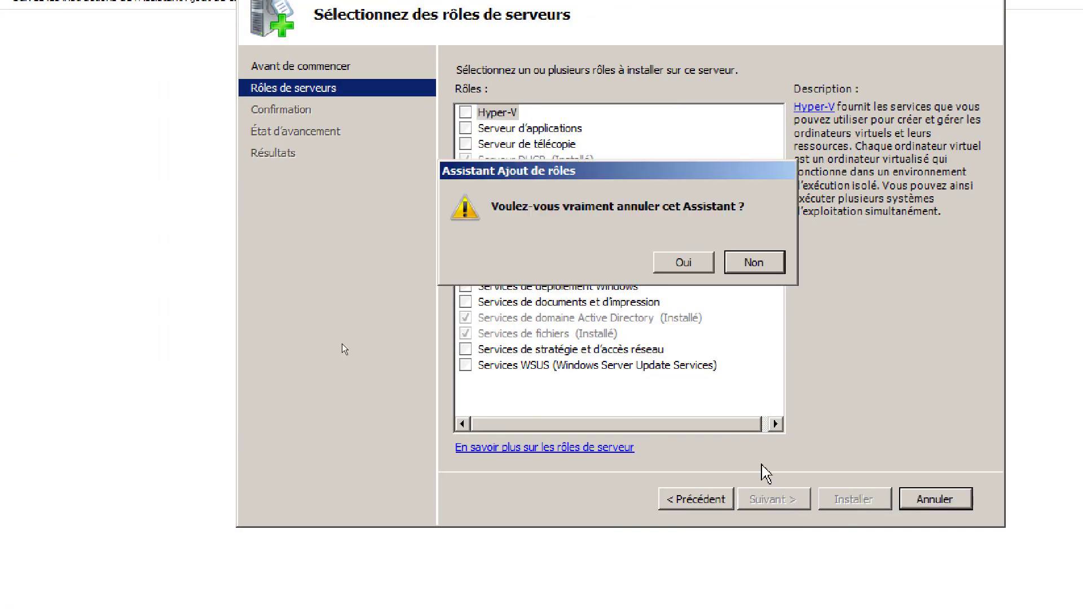
left_click(684, 262)
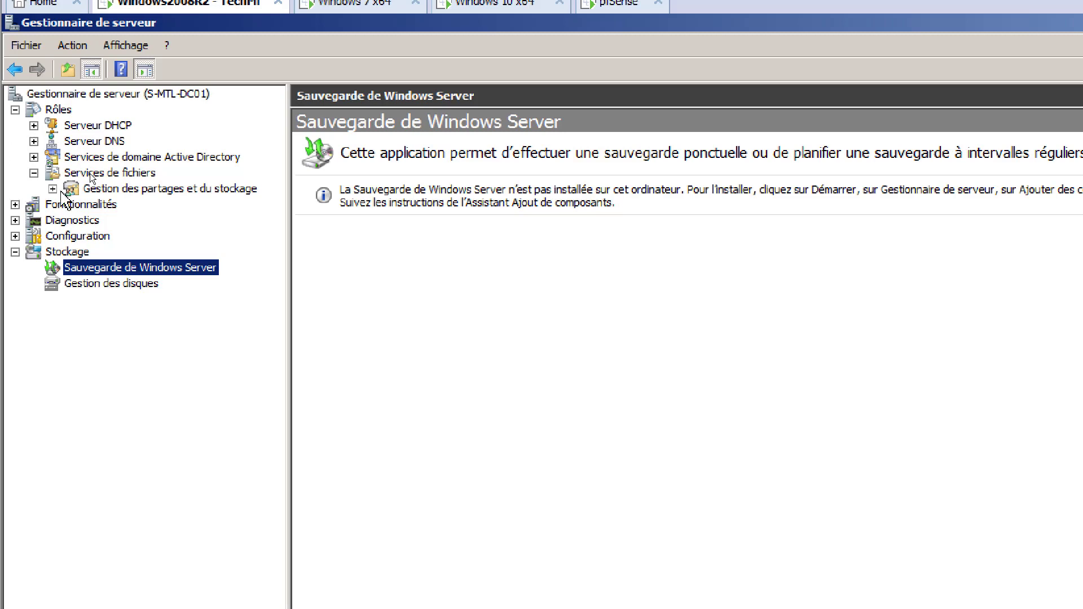
Start adding server features and select Sauvegarde de Windows Server and Outils en ligne de commande under the Windows Server backup features
left_click(90, 206)
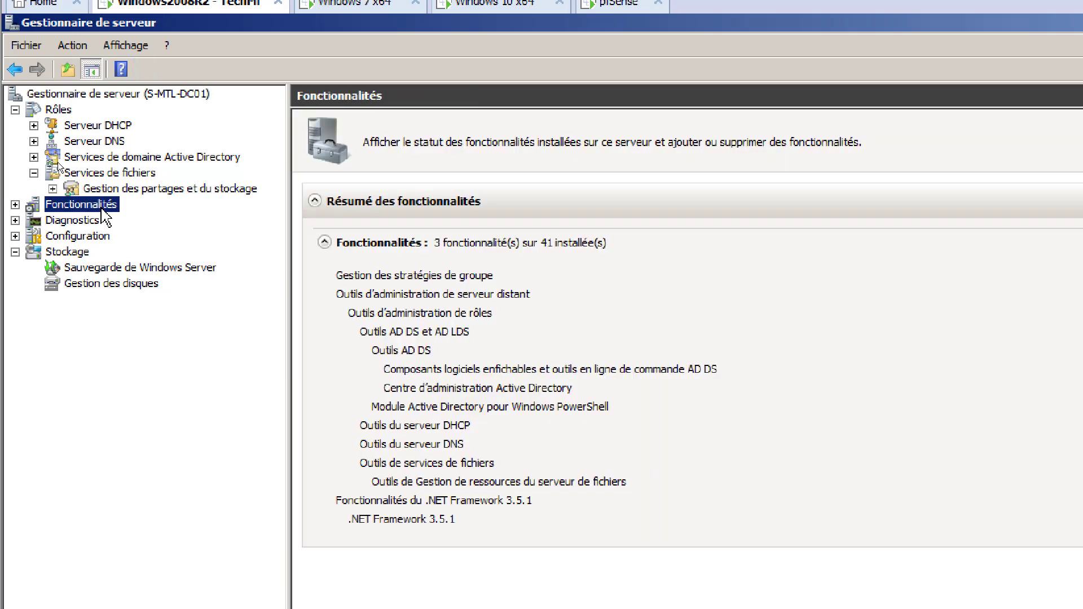
right_click(102, 209)
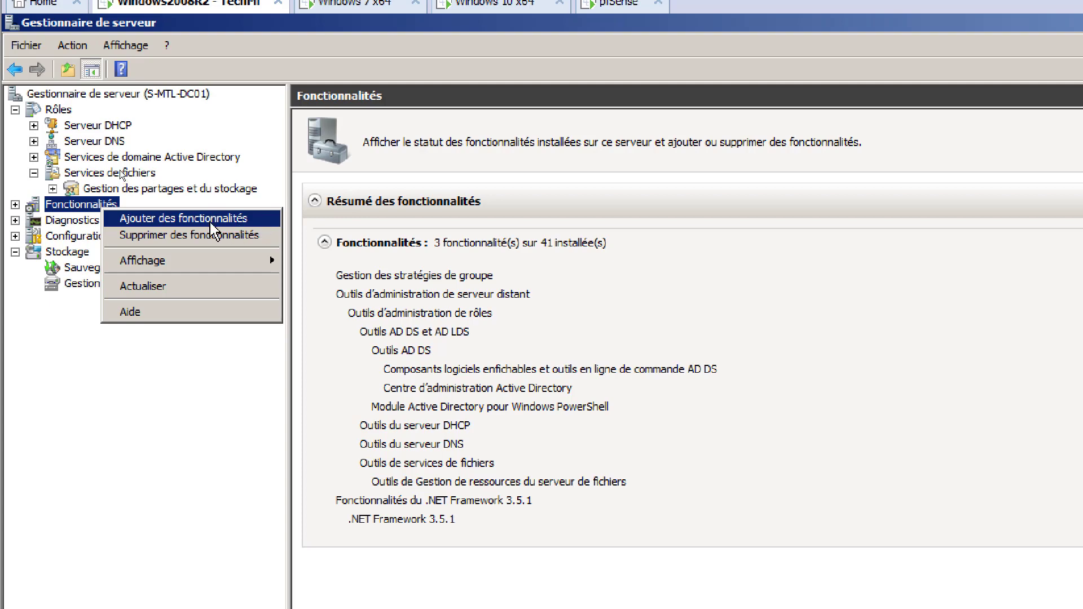
left_click(212, 220)
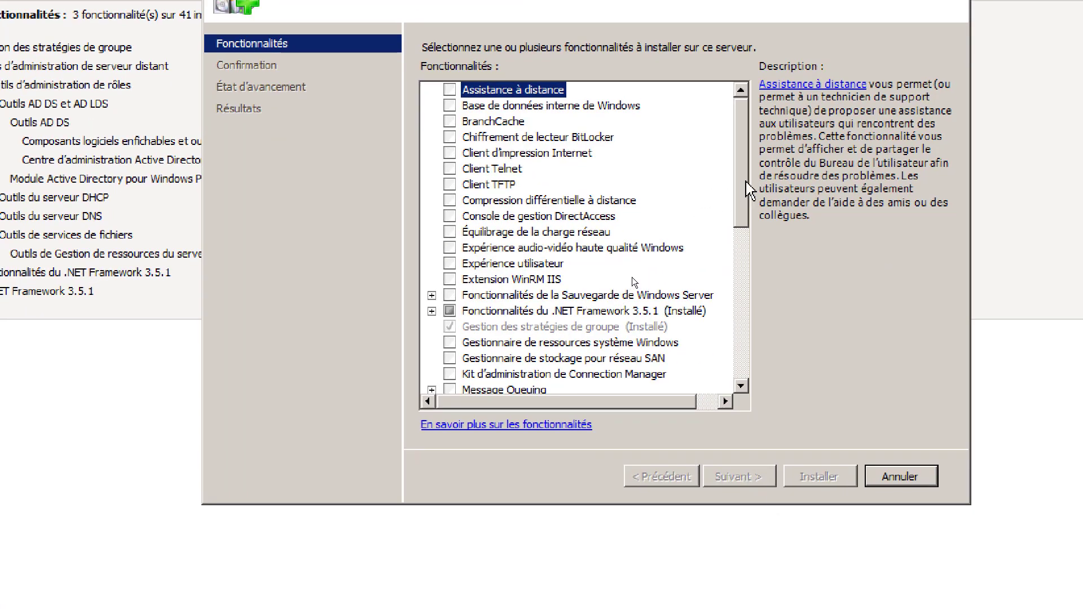
mouse_move(744, 183)
left_mouse_down()
mouse_move(751, 339)
mouse_move(732, 168)
left_mouse_up()
left_click(545, 295)
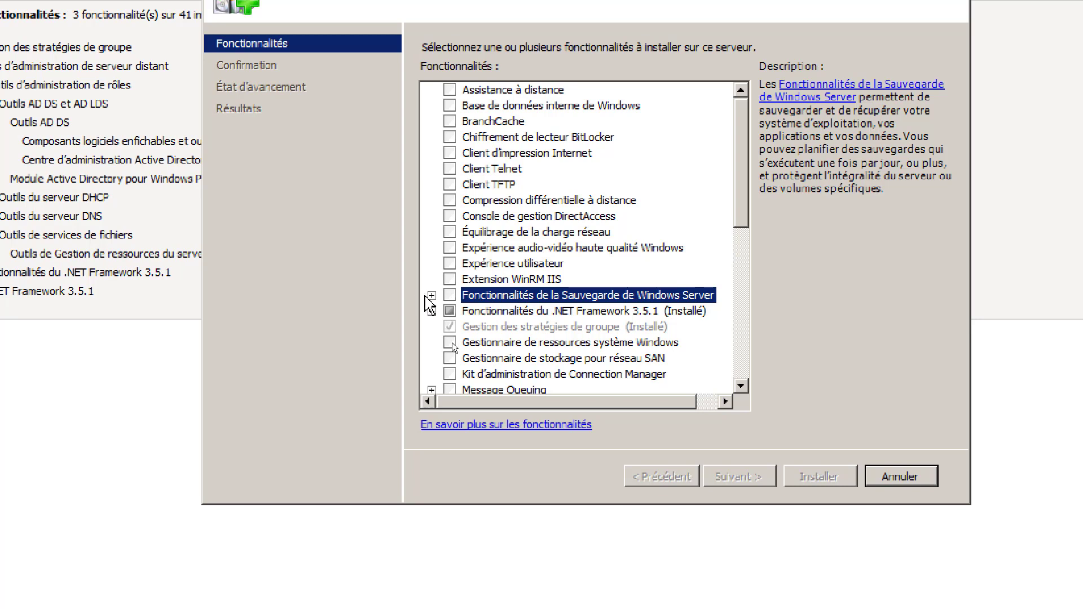
left_click(432, 295)
left_click(468, 311)
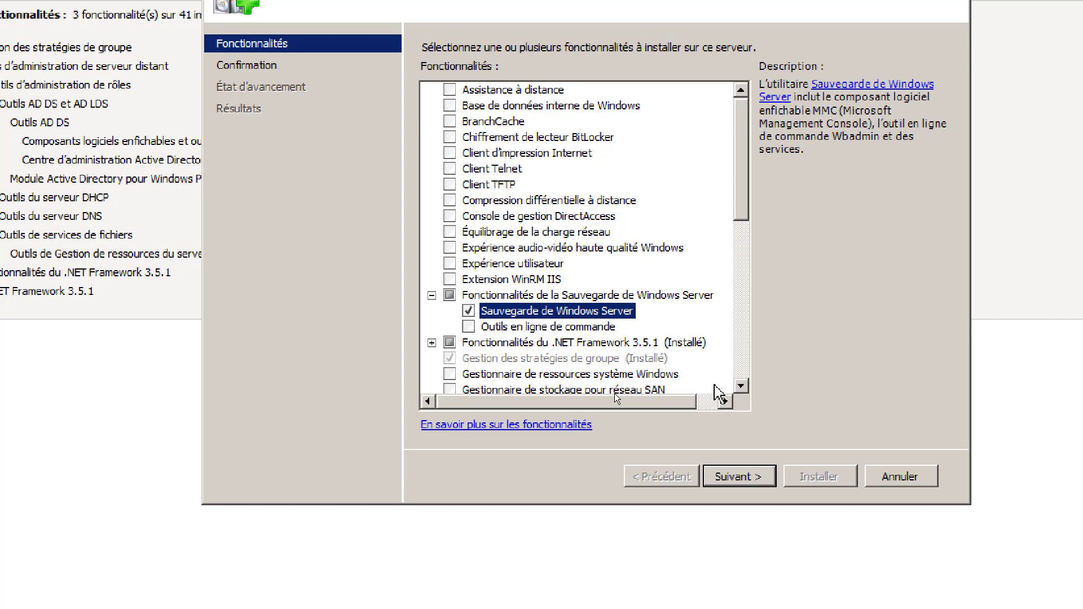
left_click(497, 327)
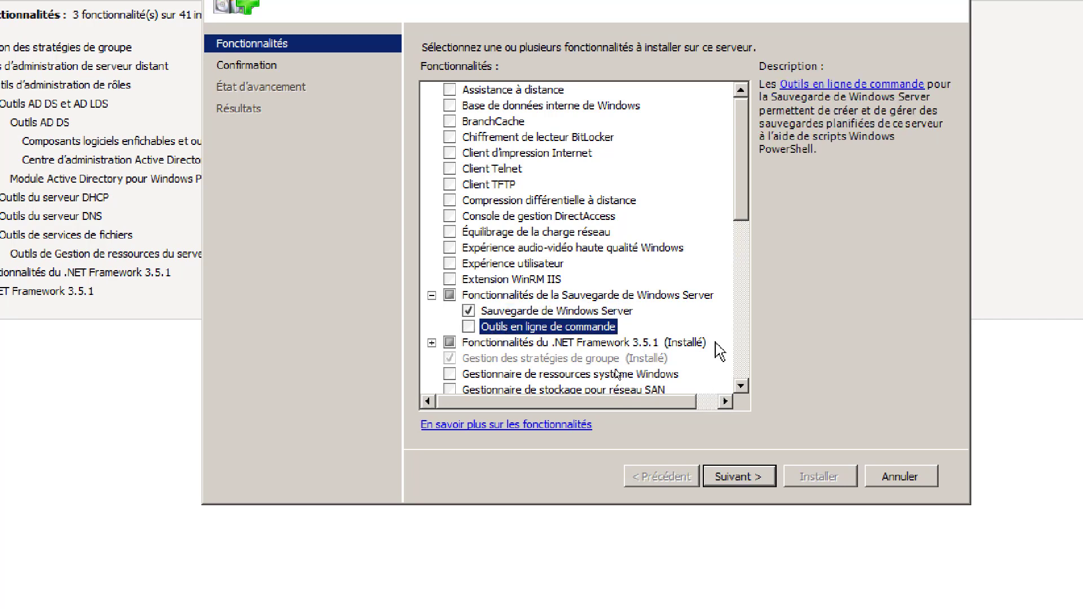
left_click(468, 326)
Install the selected backup features and close the wizard once the installation is done
left_click(746, 479)
left_click(824, 478)
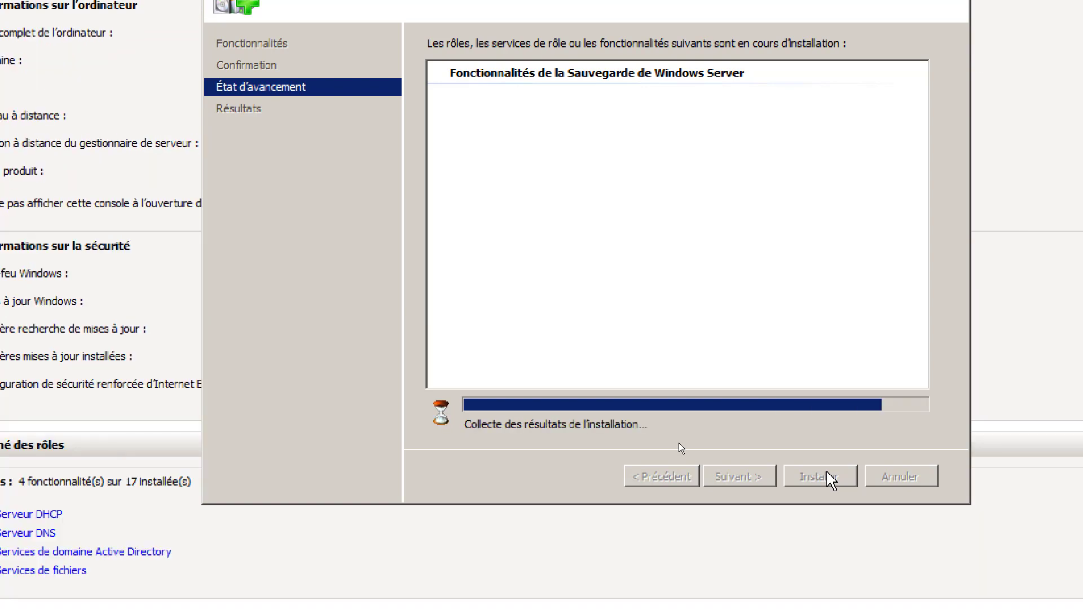
left_click(829, 478)
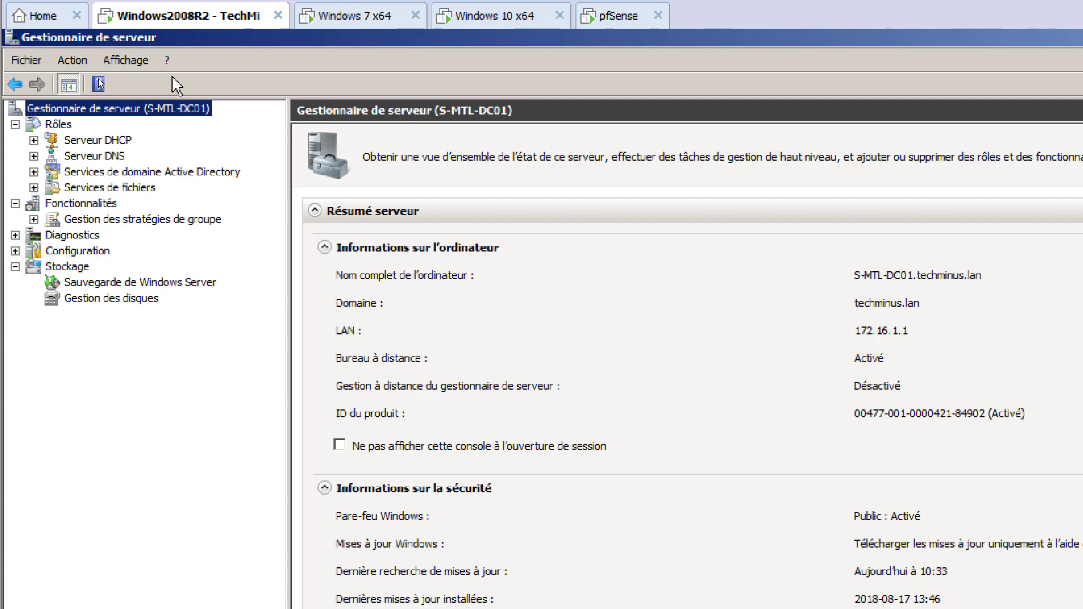
Collapse the Rôles branch and shrink the C: volume by 5120 MB in Gestion des disques
left_click(15, 125)
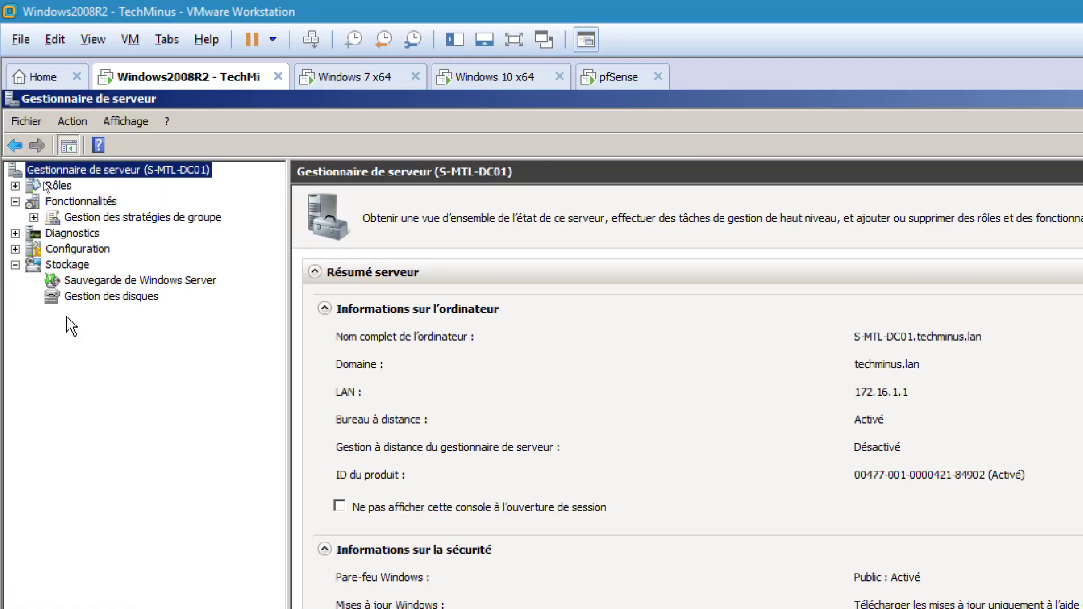
left_click(107, 296)
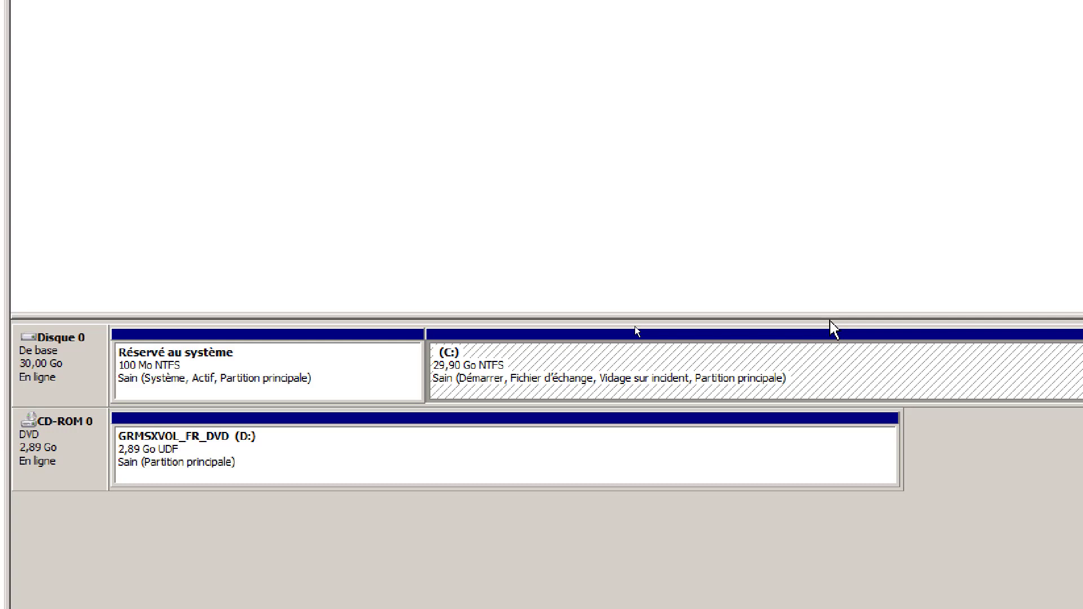
right_click(756, 359)
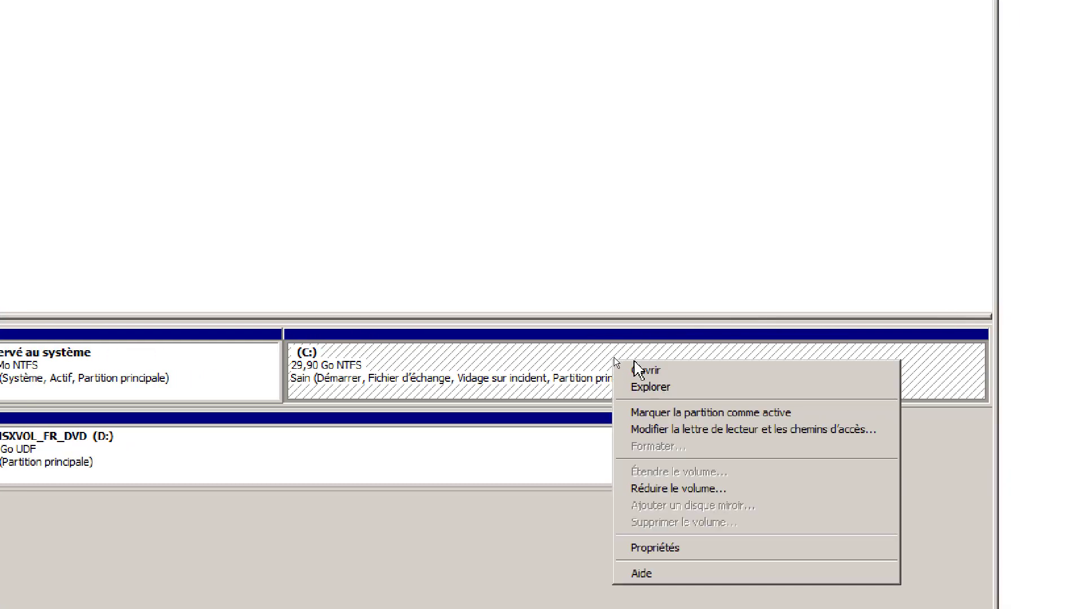
left_click(687, 491)
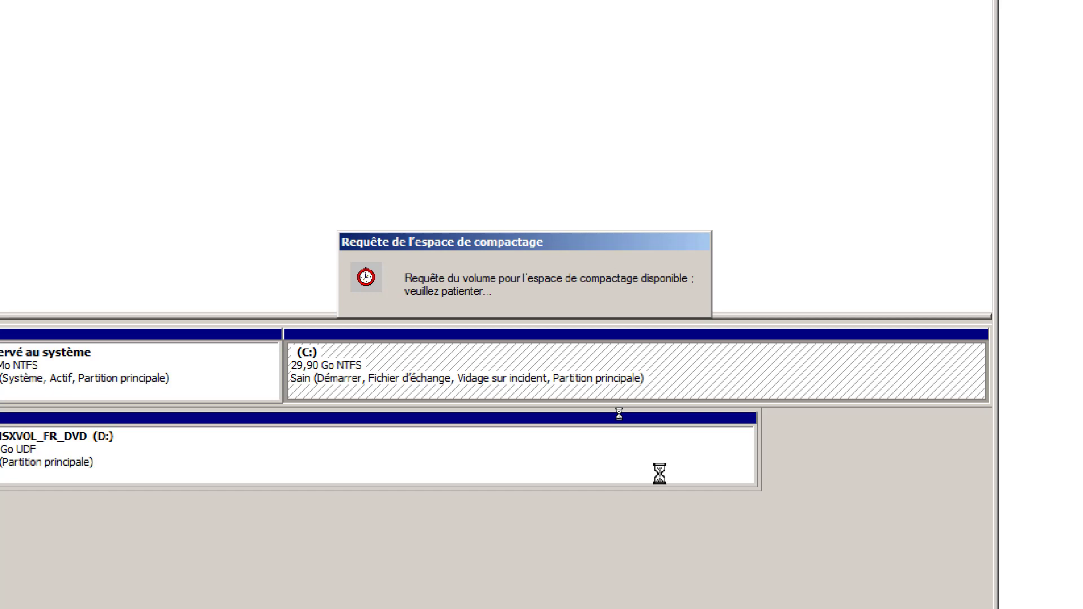
type("5")
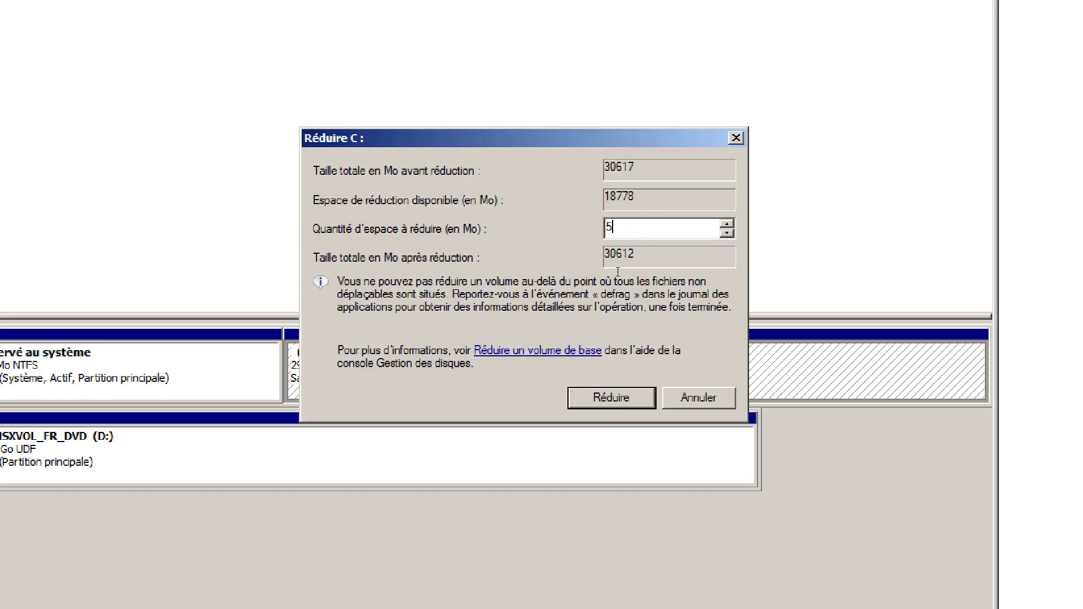
type("000")
key("BackSpace")
key("BackSpace")
key("BackSpace")
type("120")
left_click(619, 397)
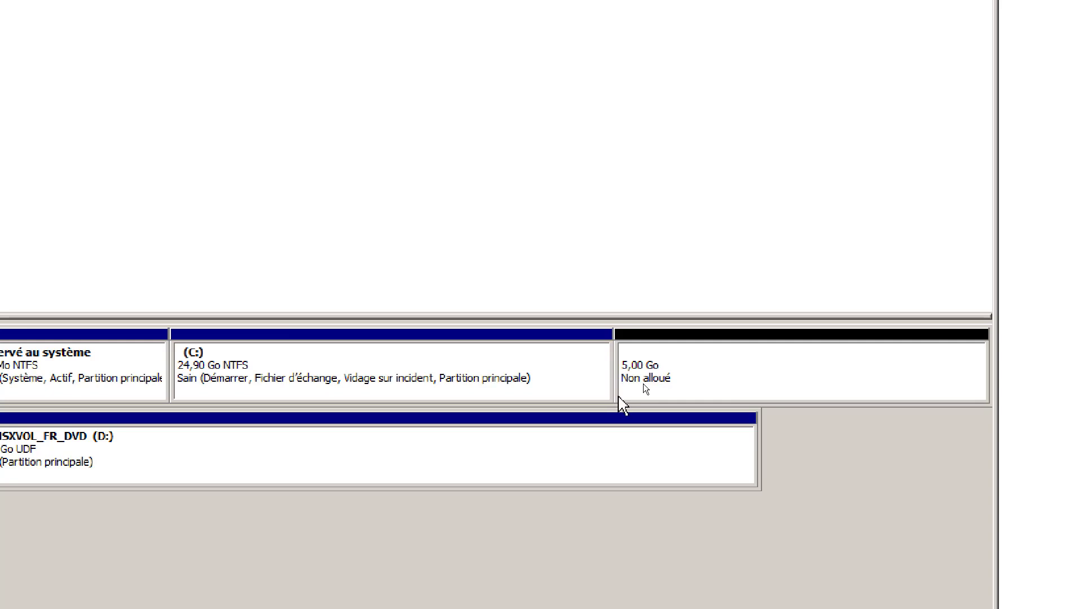
Create a 5120 MB simple NTFS volume named Partages, drive letter E:, in the unallocated space of Disque 0 with quick formatting
left_click(691, 378)
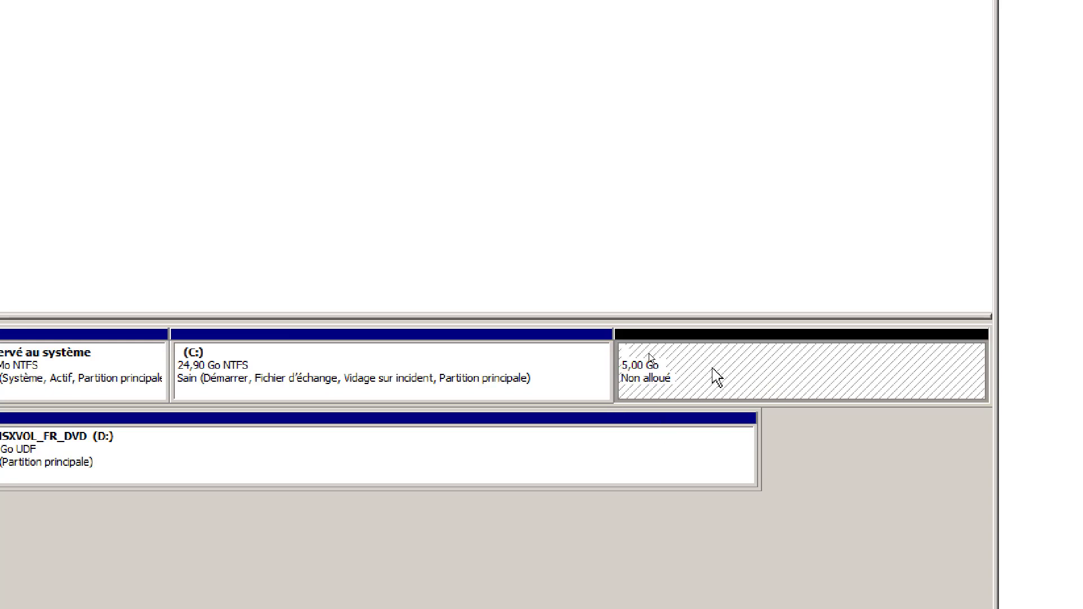
right_click(713, 372)
left_click(748, 377)
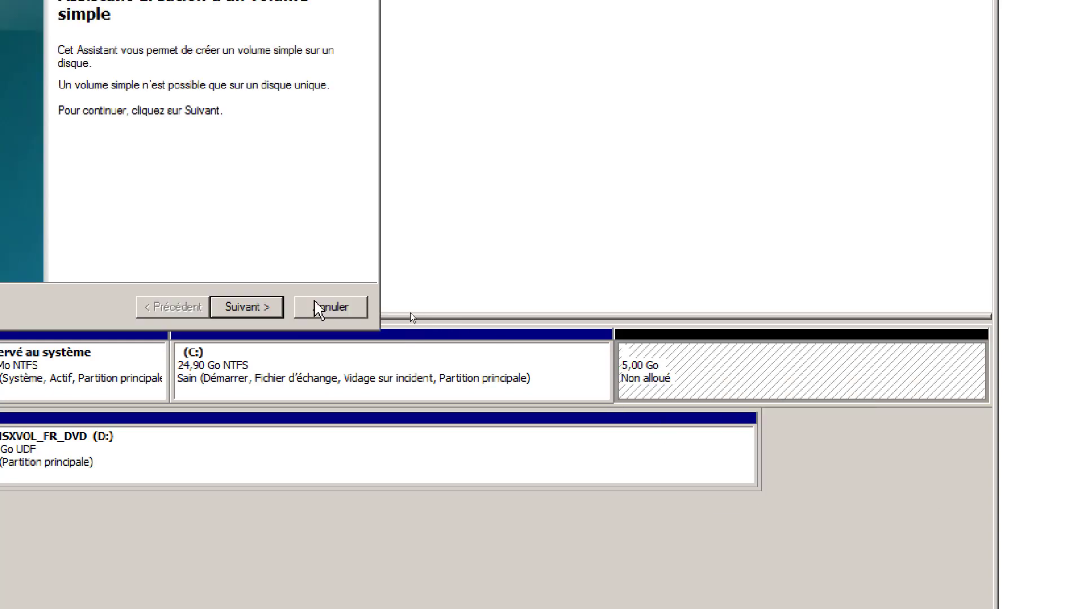
left_click(280, 310)
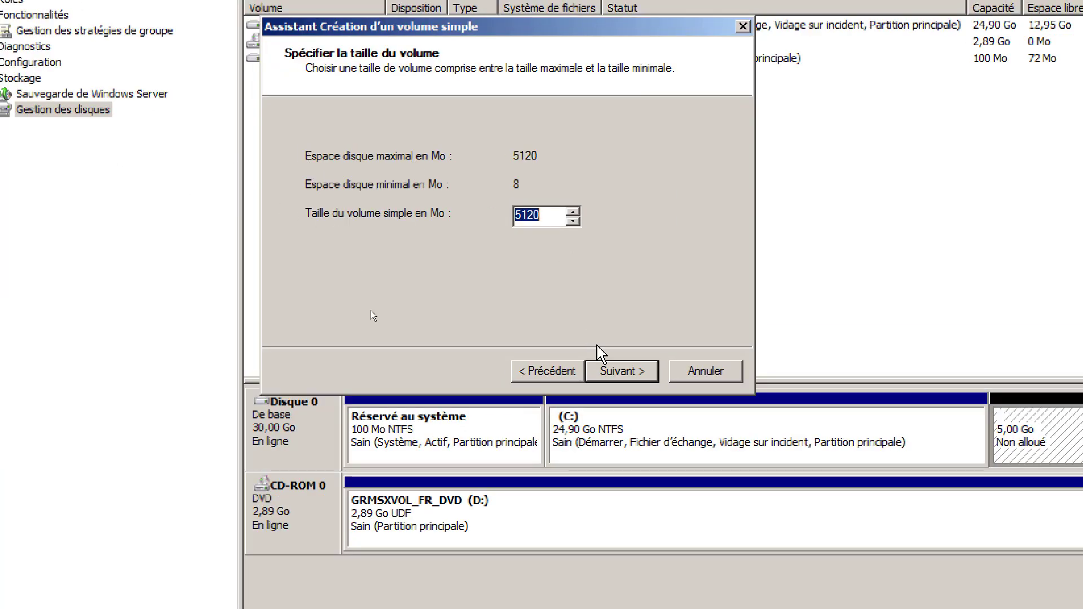
left_click(240, 312)
left_click(614, 372)
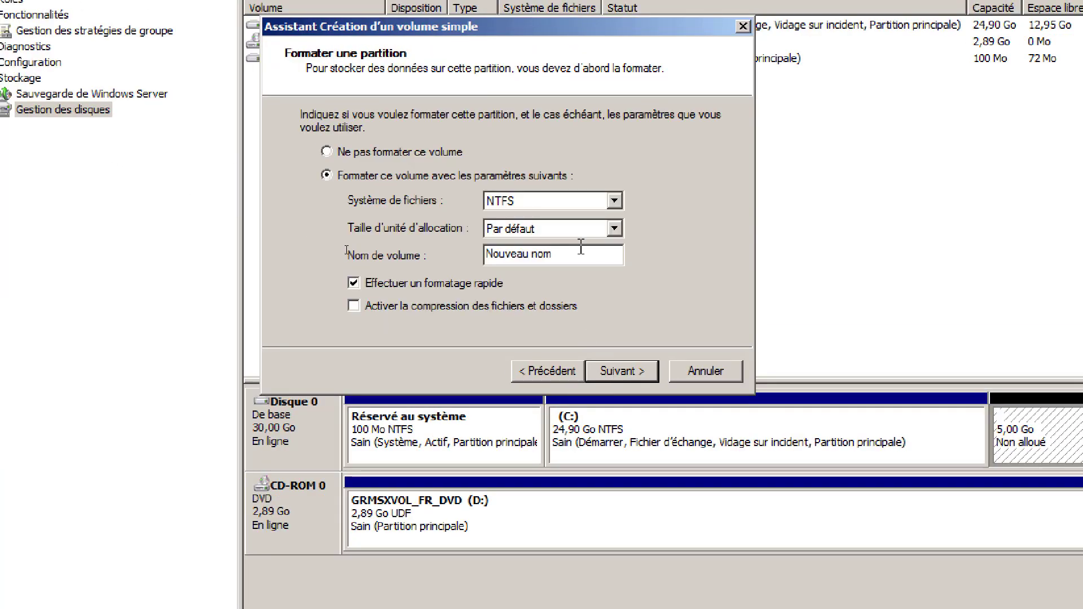
left_click_drag(580, 255, 349, 261)
type("Partages")
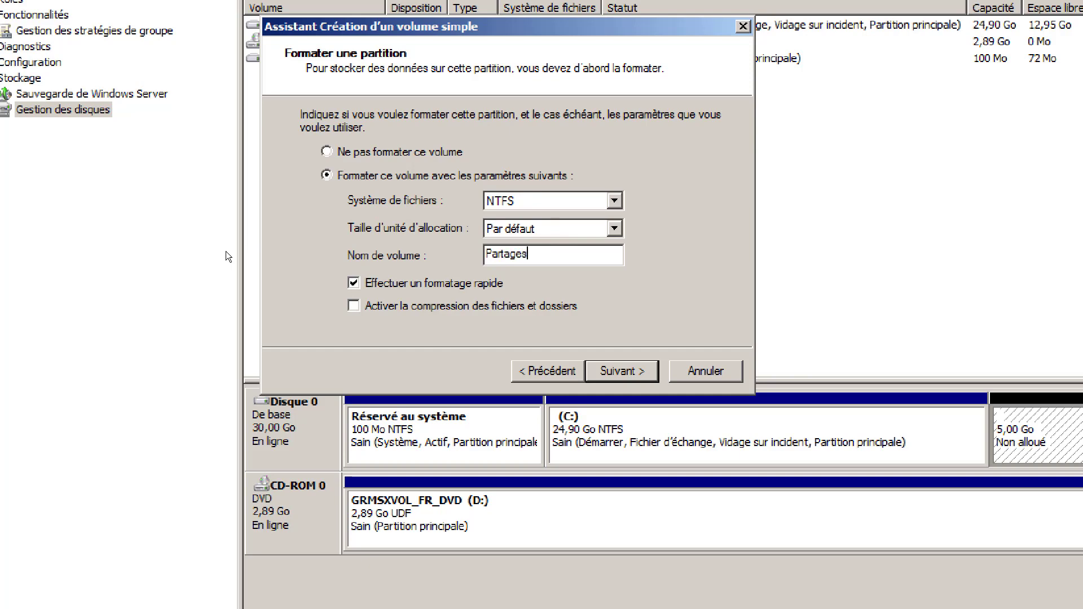
left_click(607, 373)
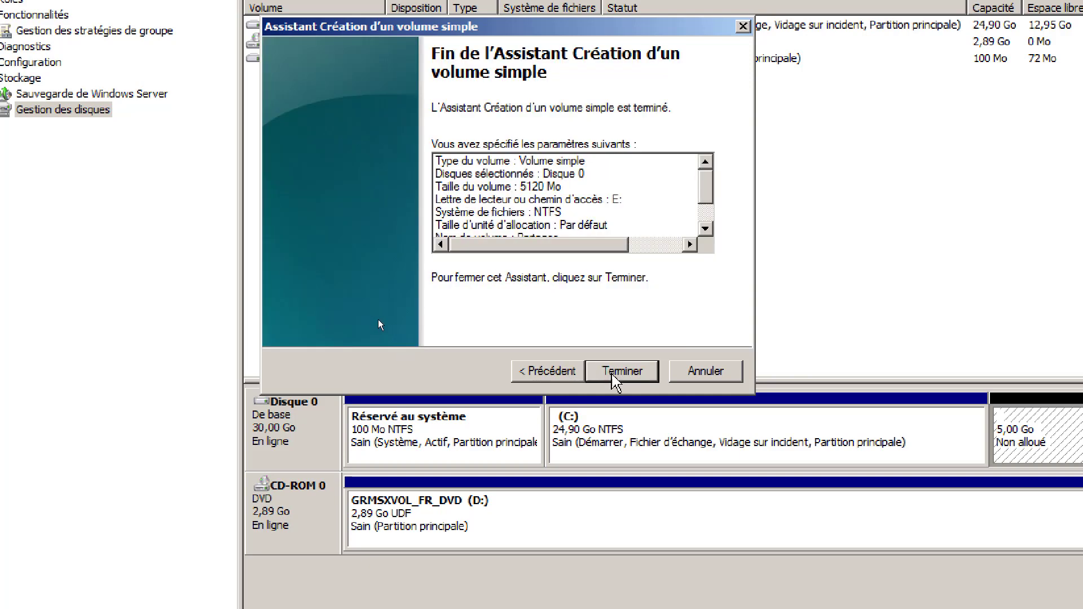
left_click(613, 373)
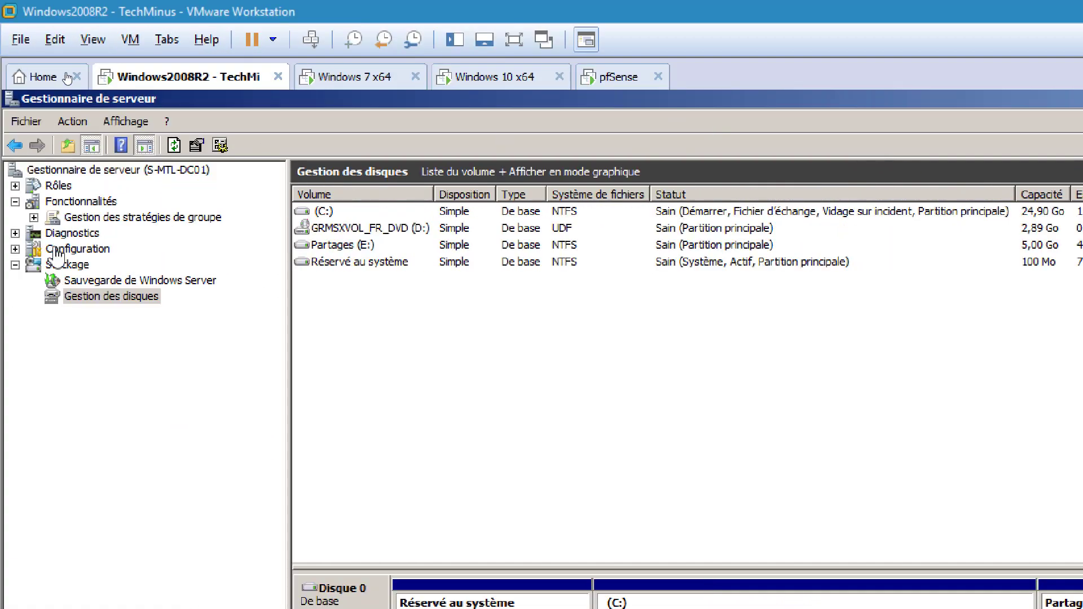
In the VMware Workstation settings of this virtual machine, start adding a hard disk of type SATA as a new virtual disk
left_click(129, 39)
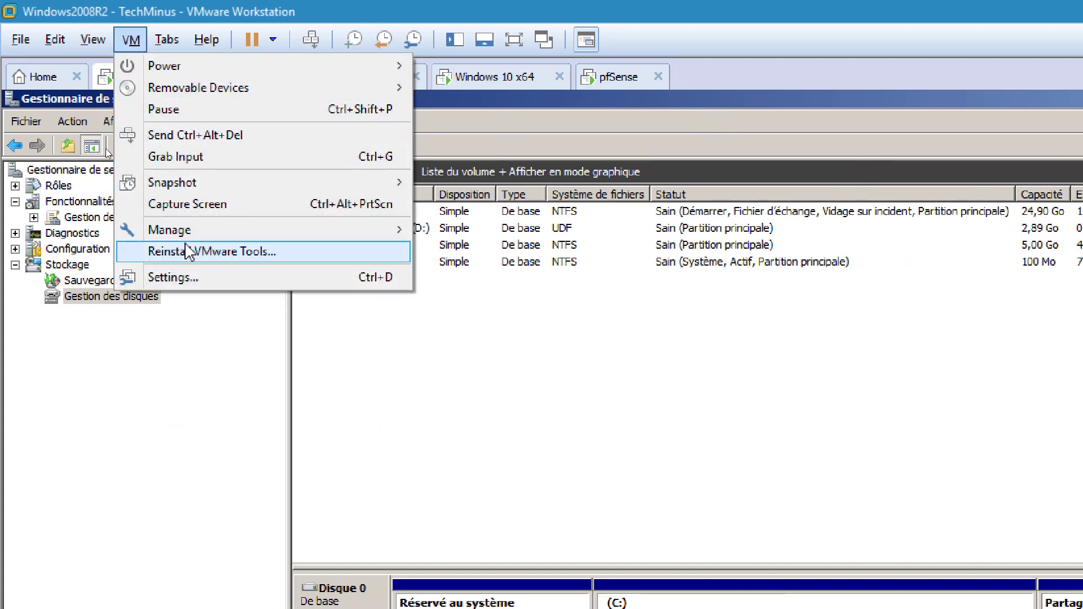
left_click(186, 279)
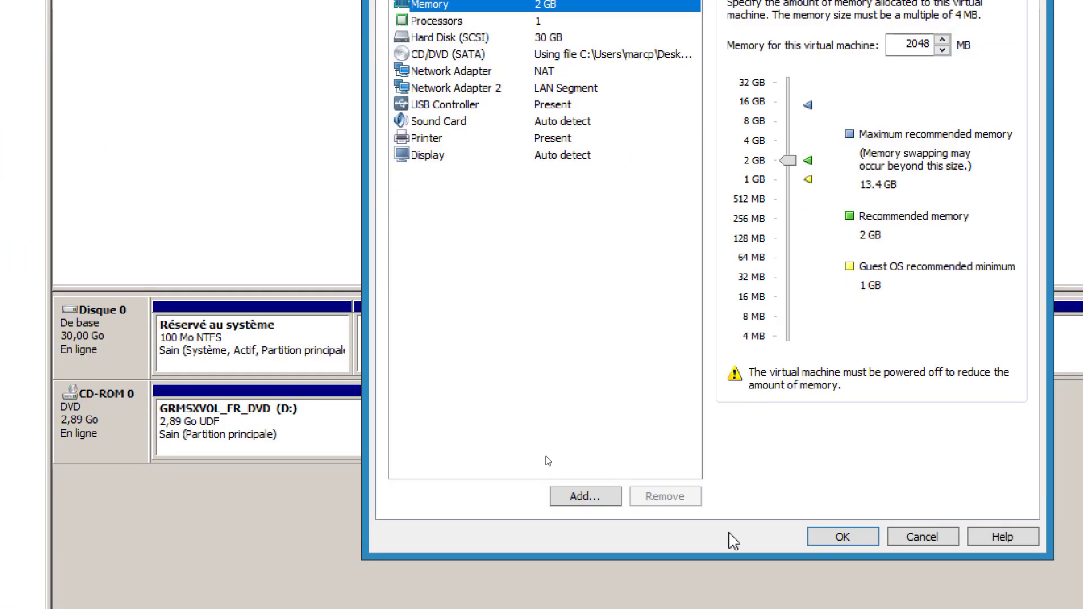
left_click(608, 498)
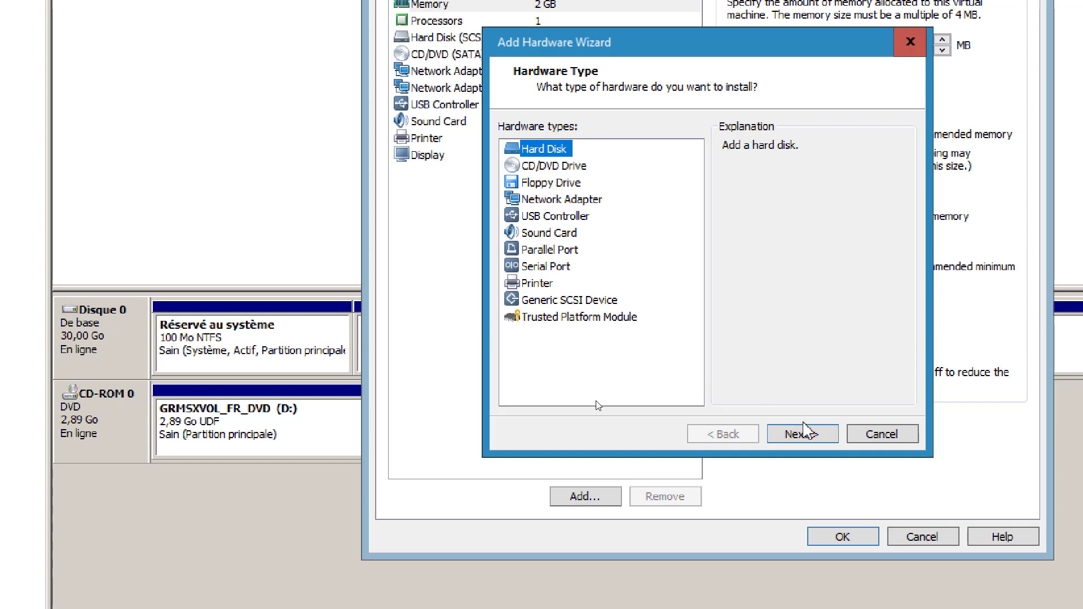
left_click(806, 435)
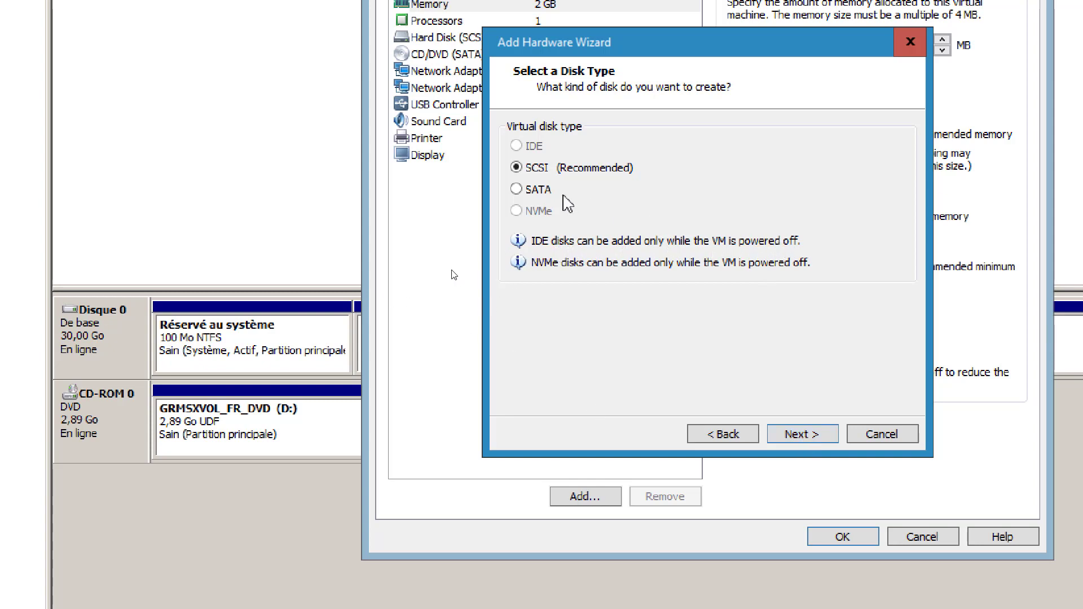
left_click(536, 190)
left_click(822, 436)
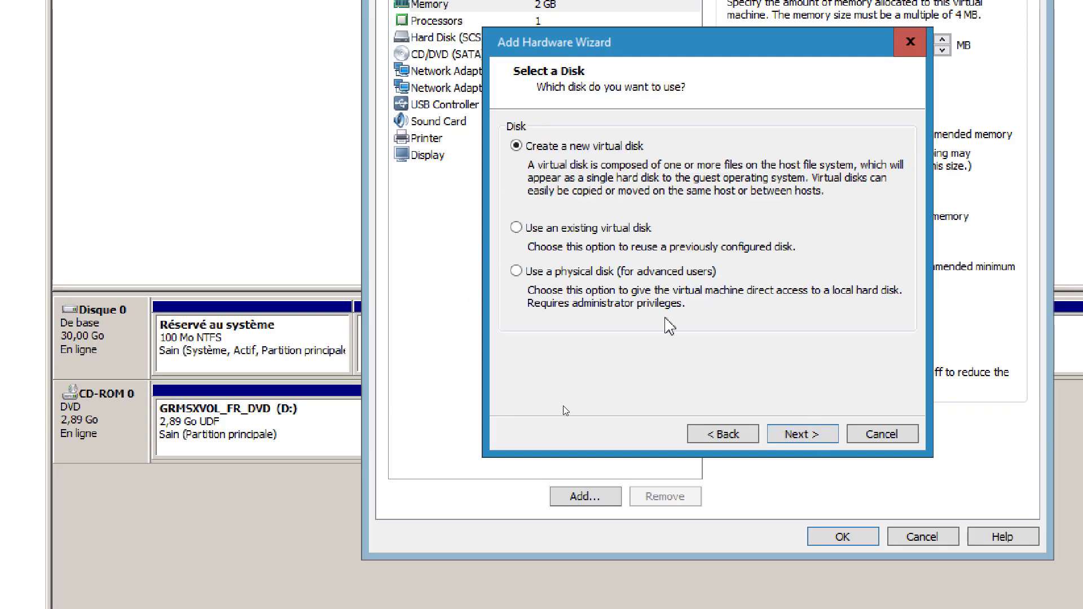
left_click(817, 436)
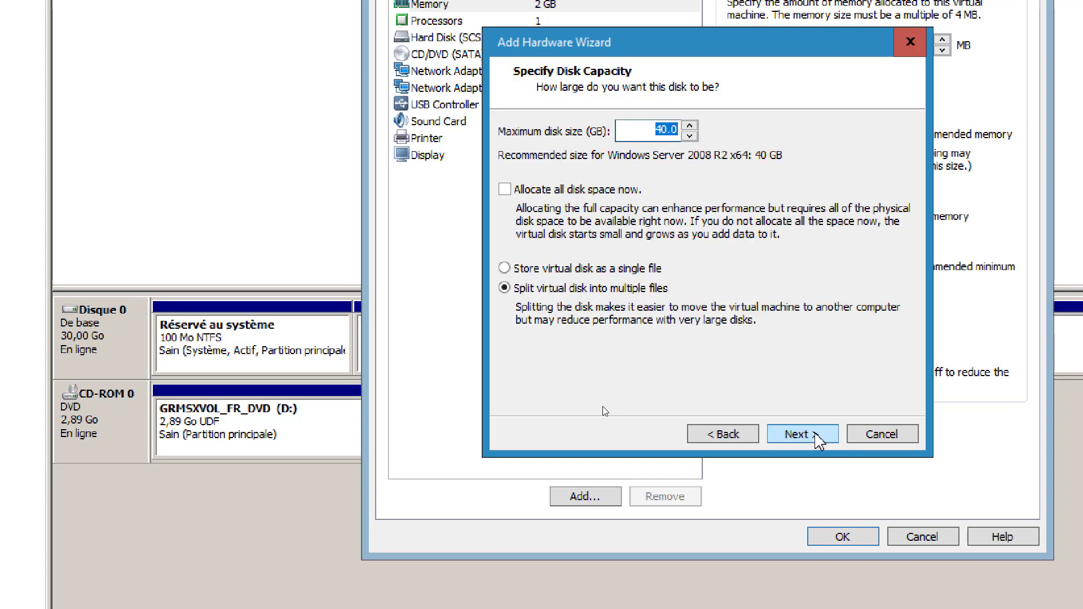
Set the new disk to 10 GB stored as a single file, keep the proposed disk file name, and apply the virtual machine settings
type("5")
key("BackSpace")
type("10")
left_click(625, 277)
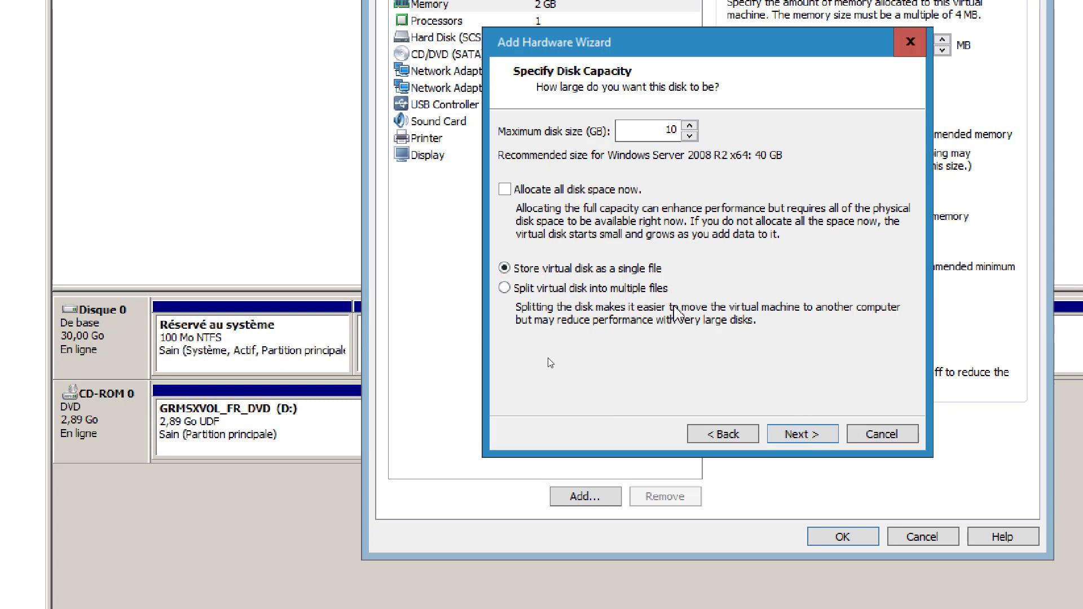
left_click(821, 434)
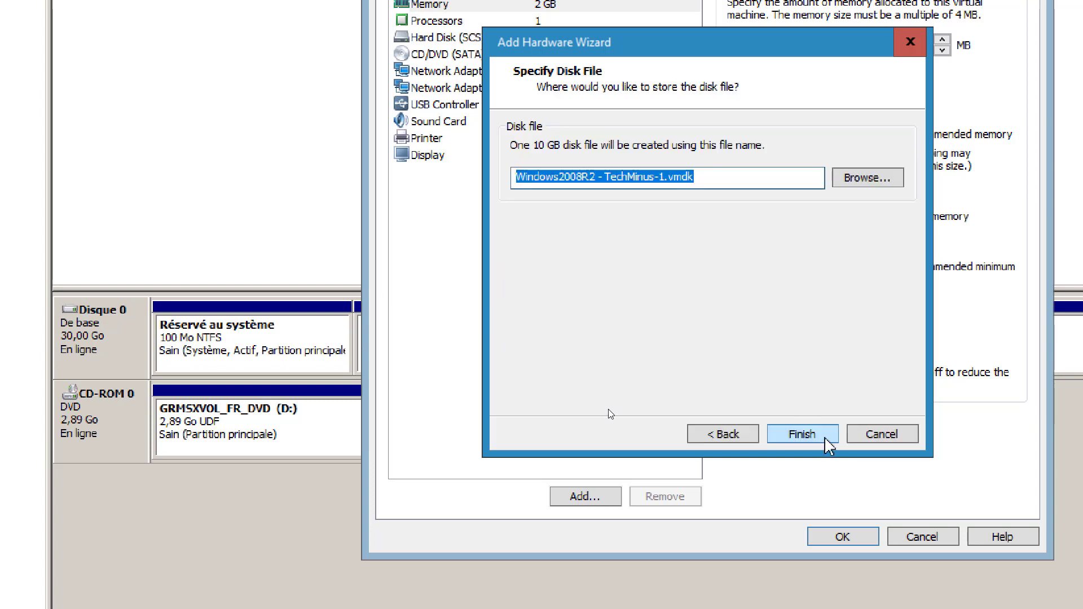
left_click(826, 439)
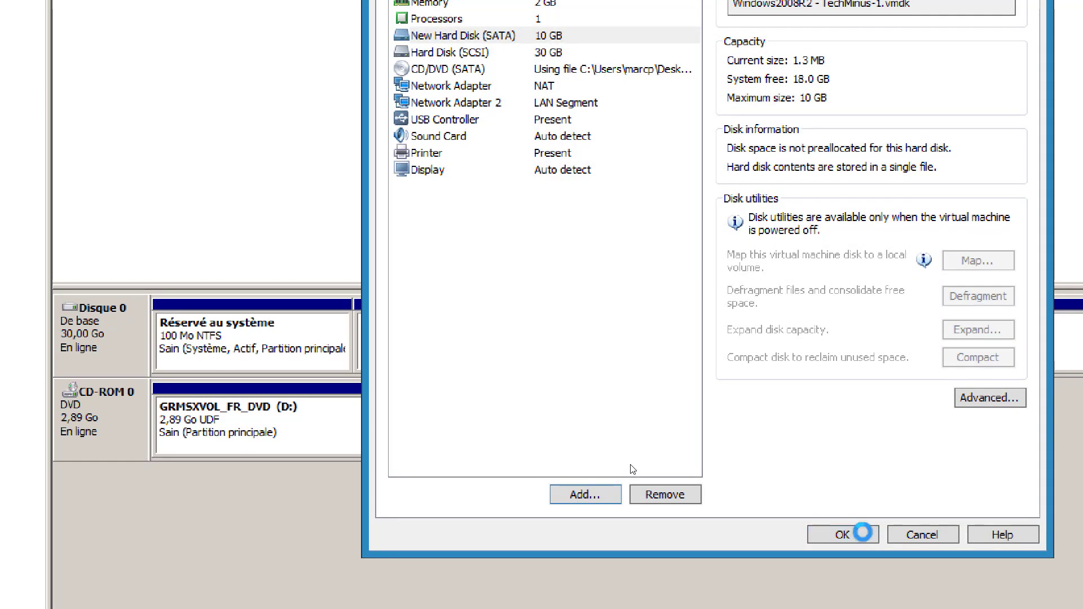
left_click(865, 534)
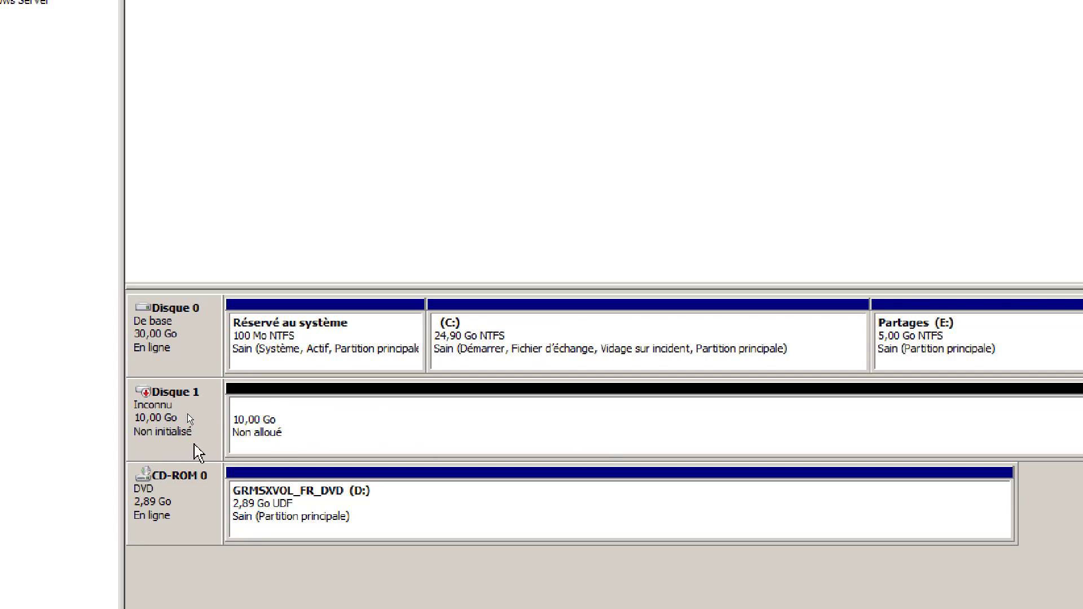
Initialize the new 10 GB Disque 1 with the Secteur de démarrage principal partition style
left_click(178, 390)
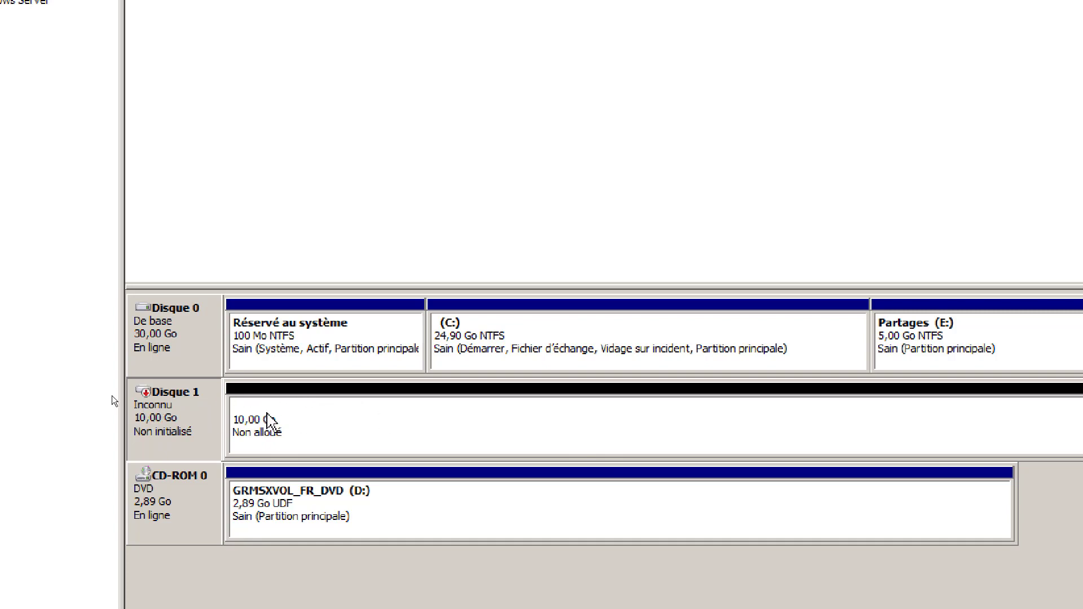
right_click(296, 412)
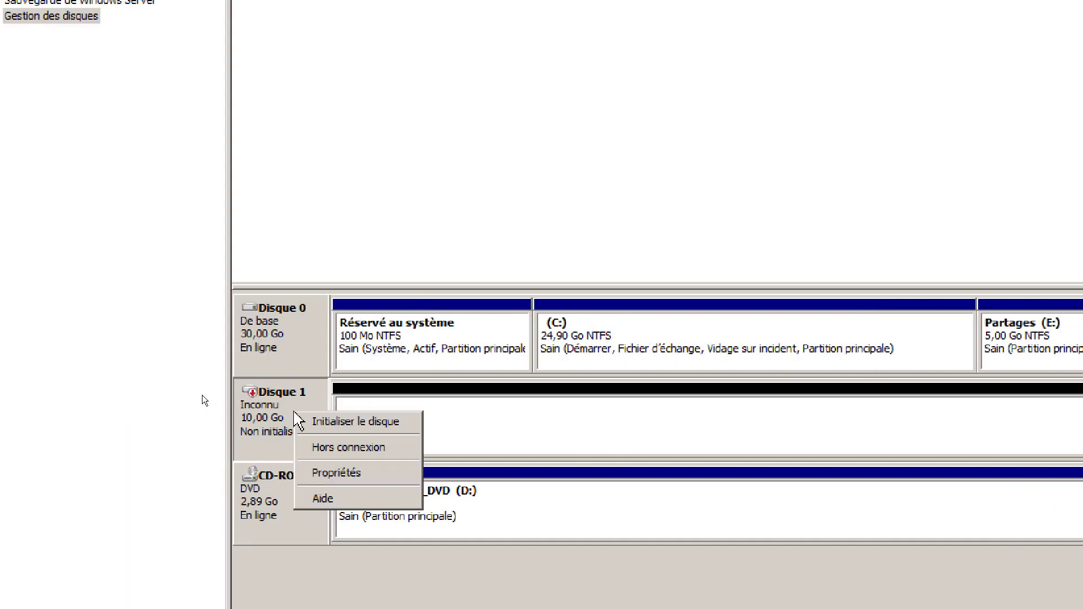
left_click(399, 428)
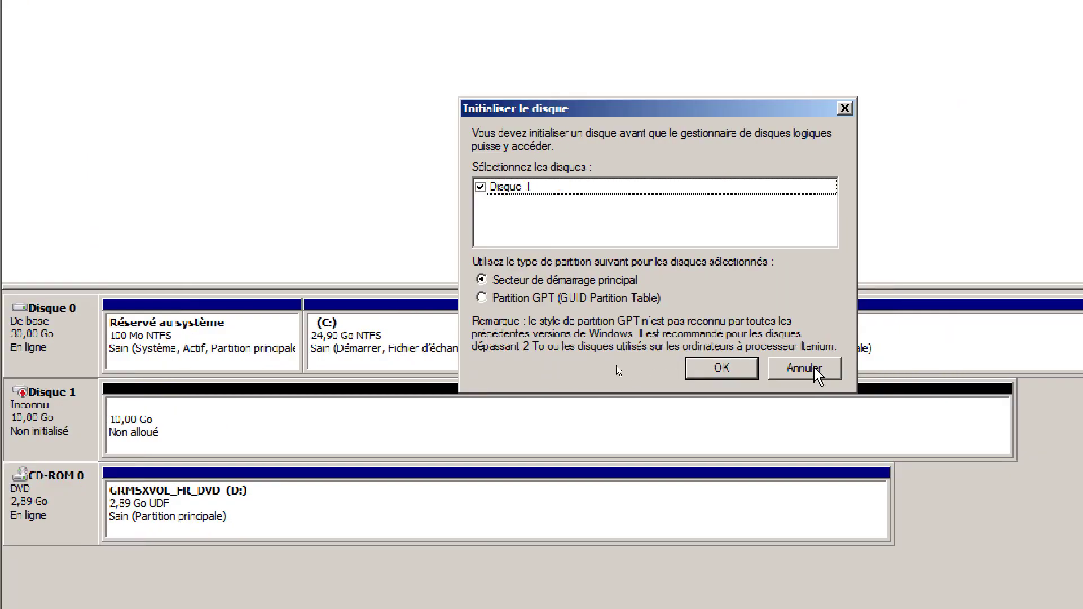
left_click(722, 368)
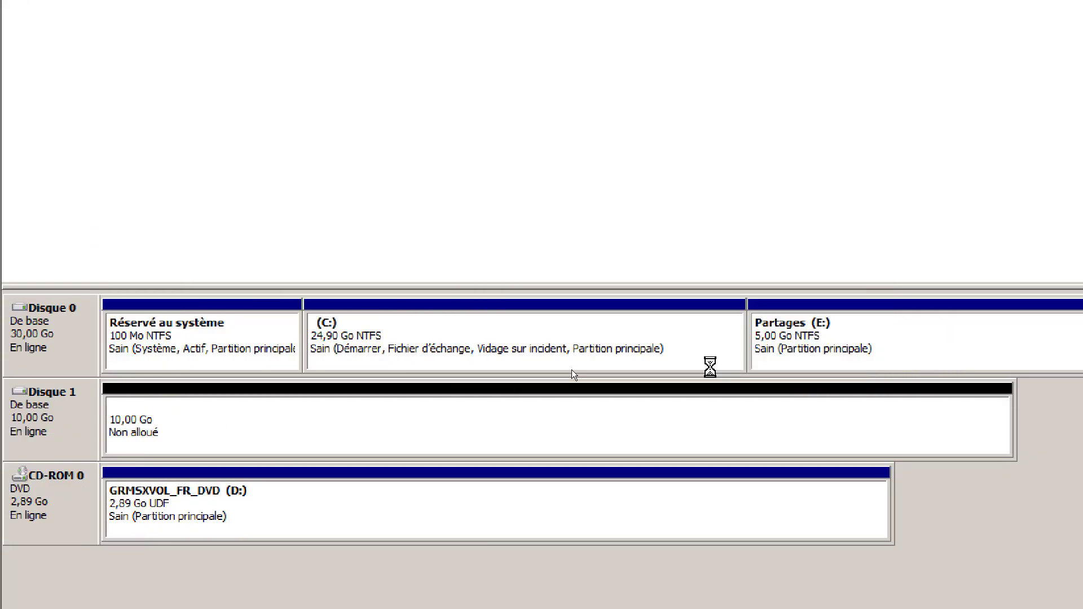
Create a 10237 MB simple NTFS volume named Sauvegarde on Disque 1, drive letter F:, with default allocation unit size and quick formatting
right_click(345, 416)
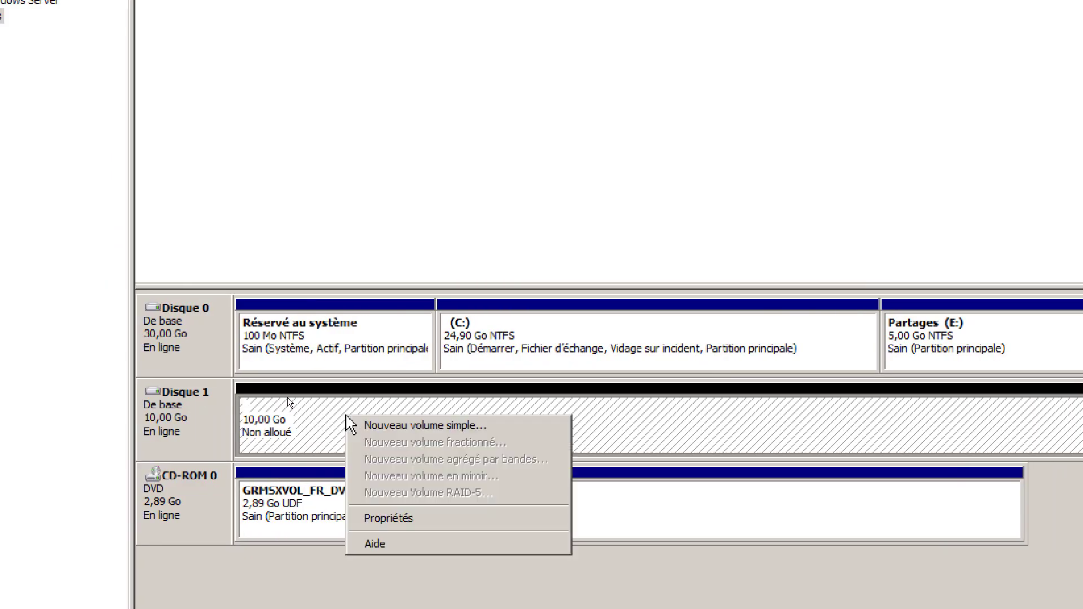
left_click(450, 430)
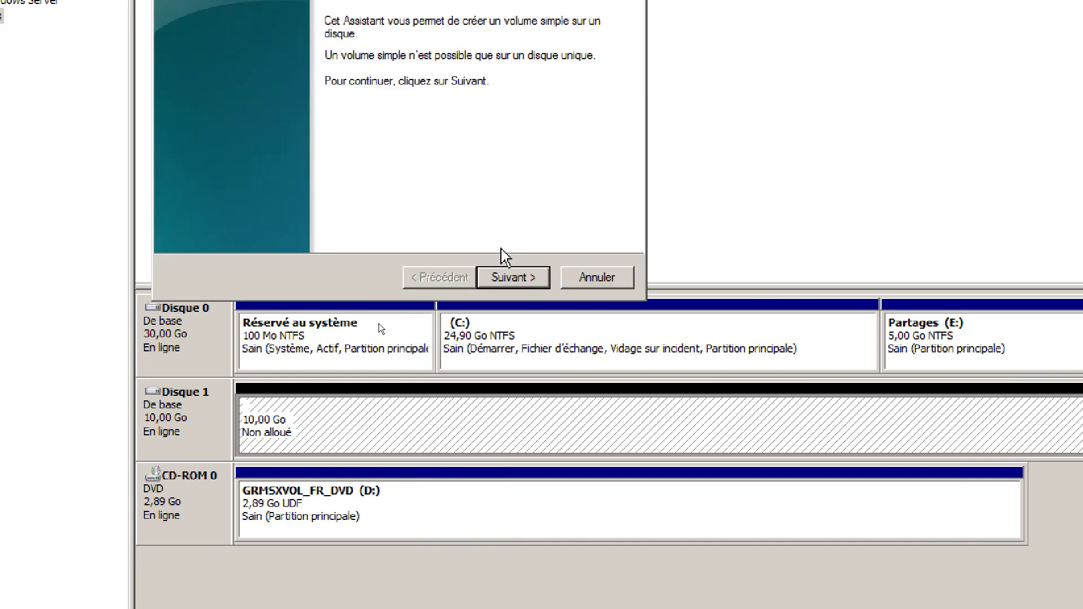
left_click(508, 282)
left_click(509, 277)
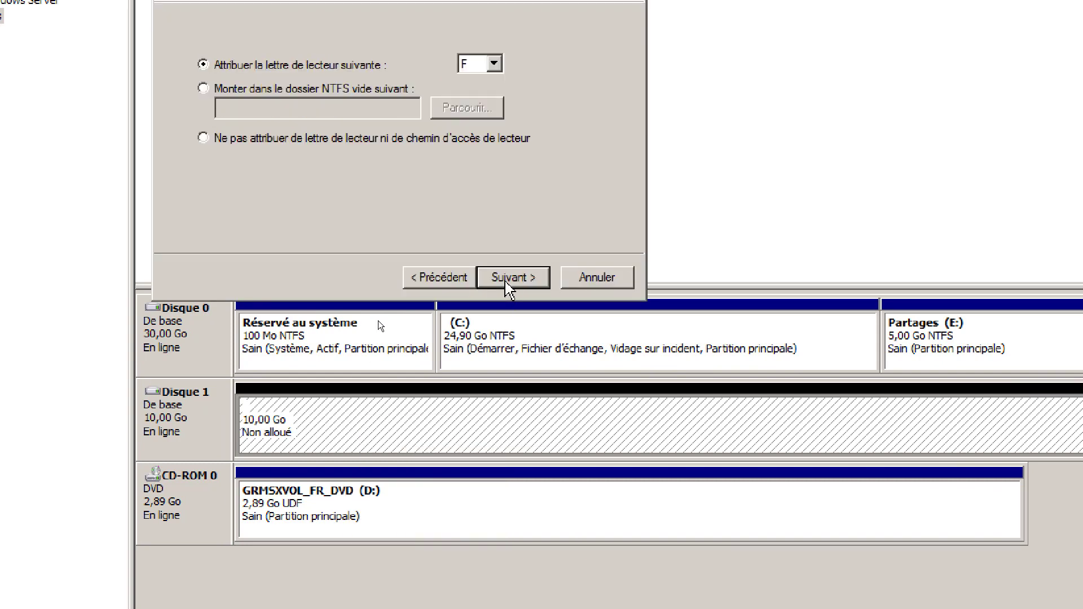
left_click(509, 277)
left_click_drag(459, 162, 343, 165)
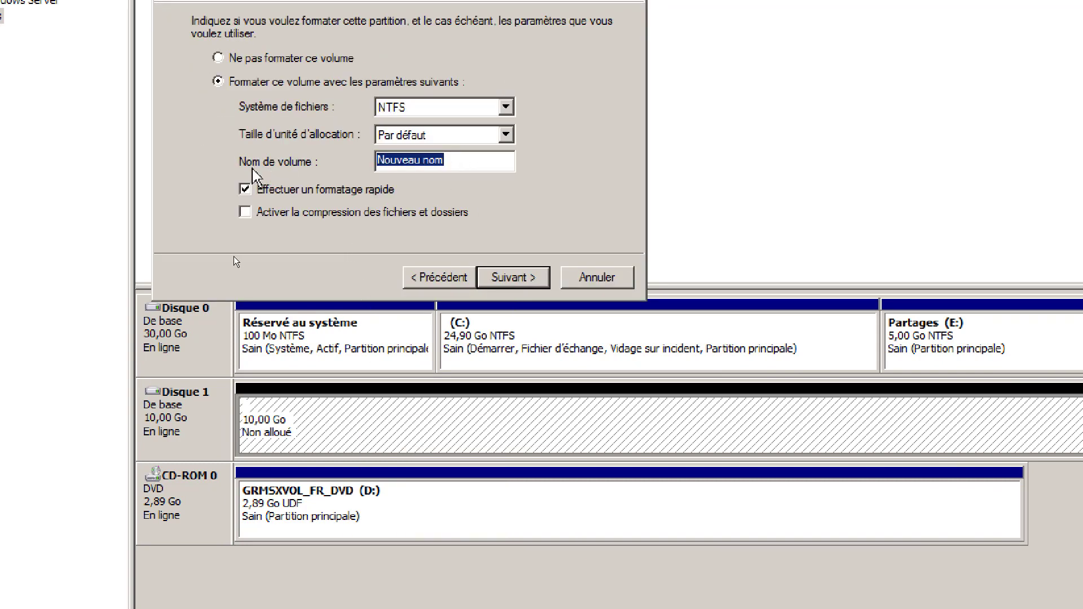
type("Sauvegarde")
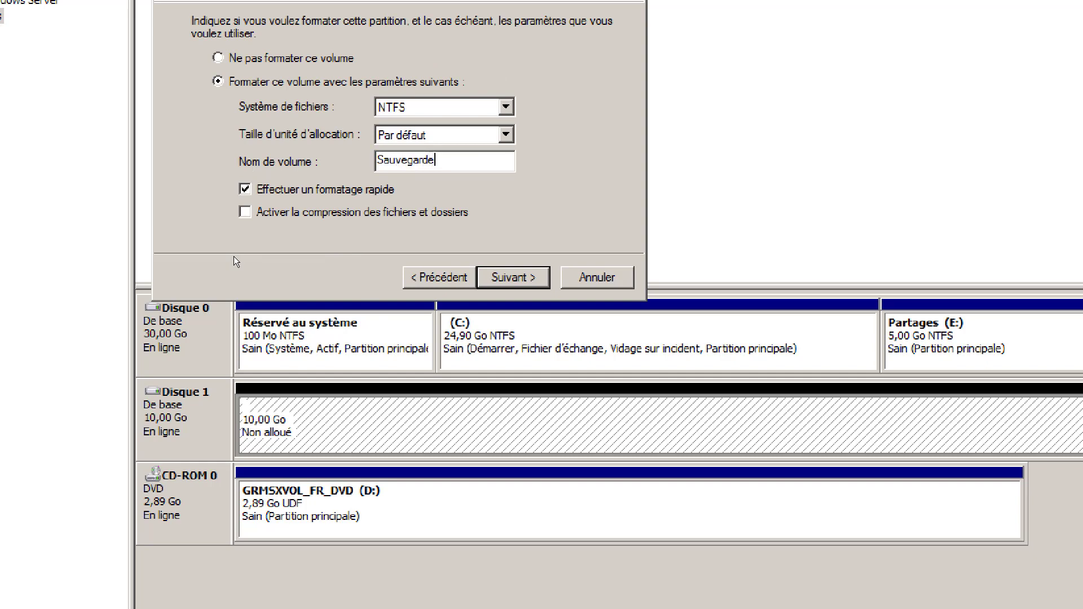
left_click(512, 278)
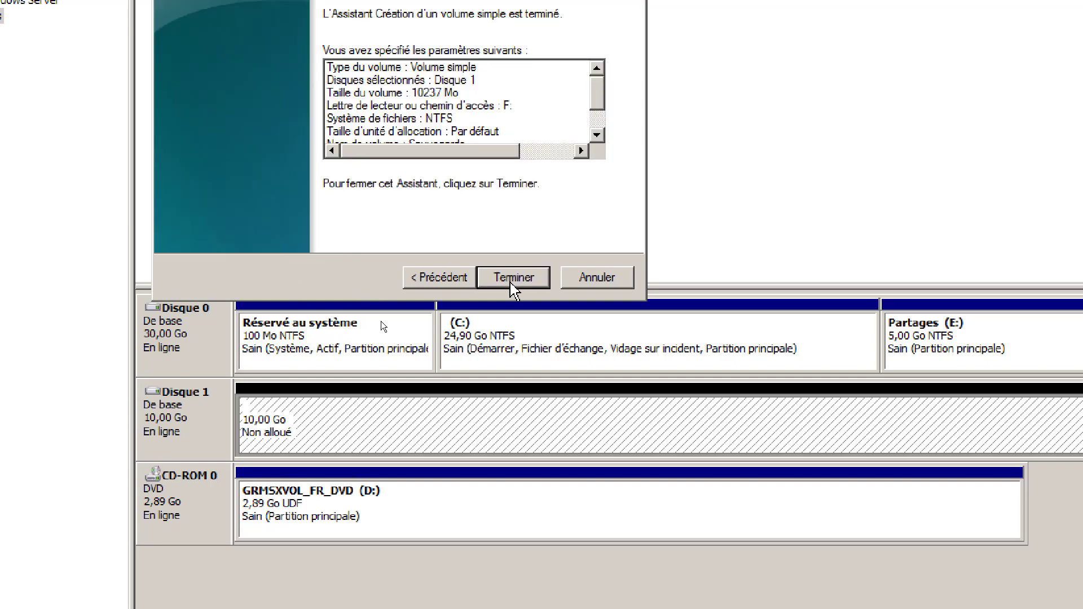
left_click(512, 277)
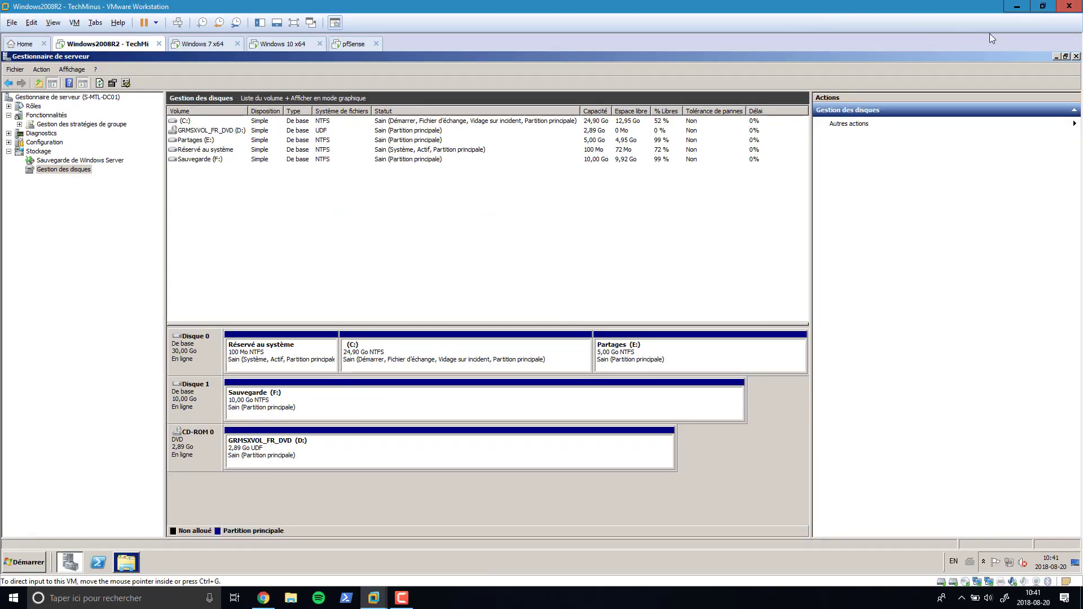
Close Gestionnaire de serveur, decline formatting drive F:, and open the Gestion du partage et du stockage administration tool
left_click(1076, 56)
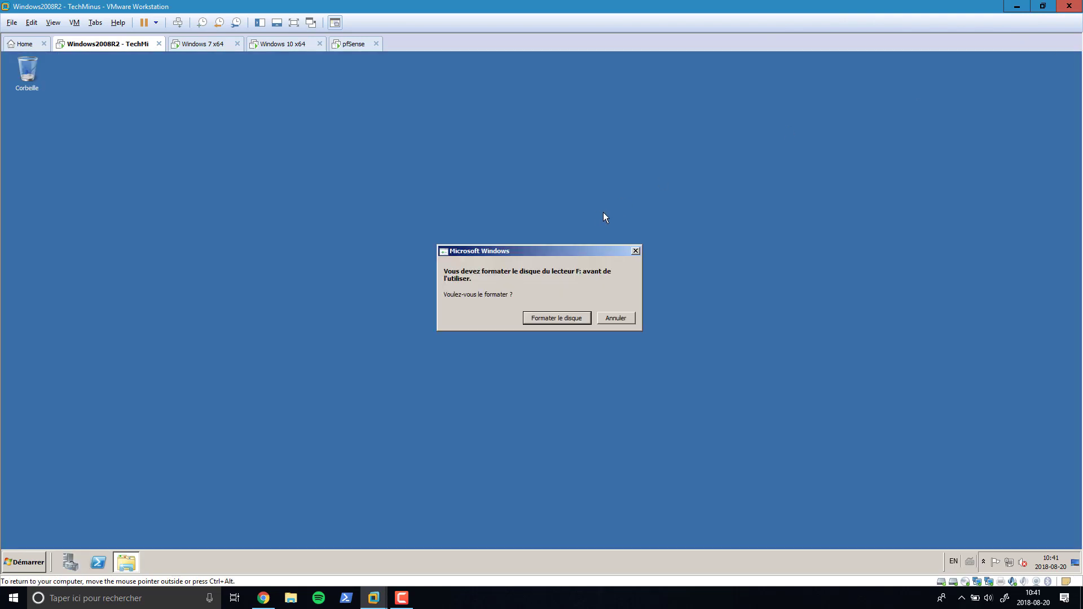
left_click(626, 317)
left_click(31, 569)
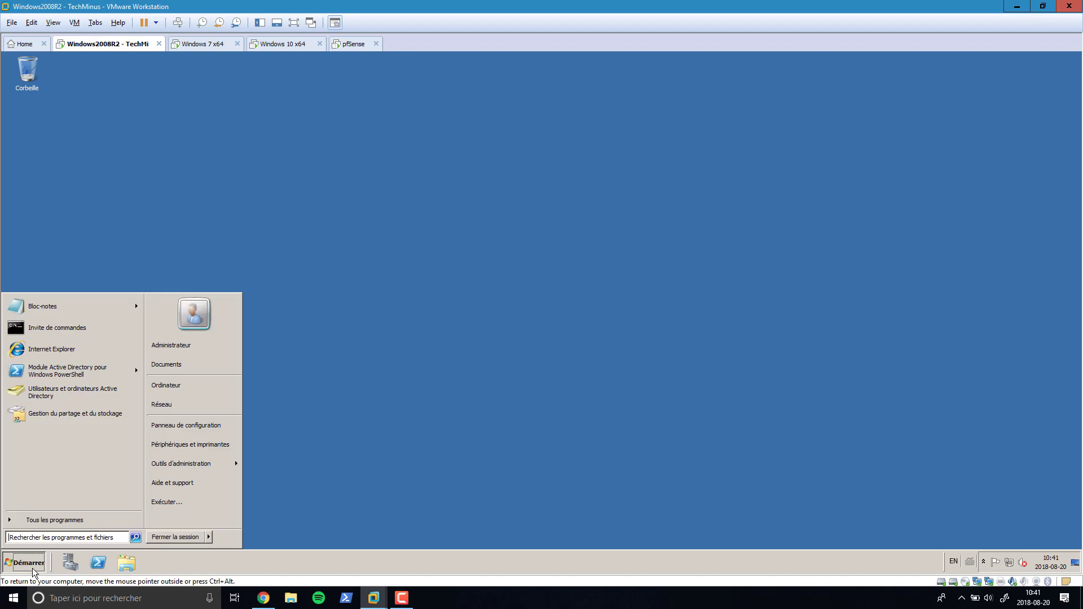
mouse_move(169, 471)
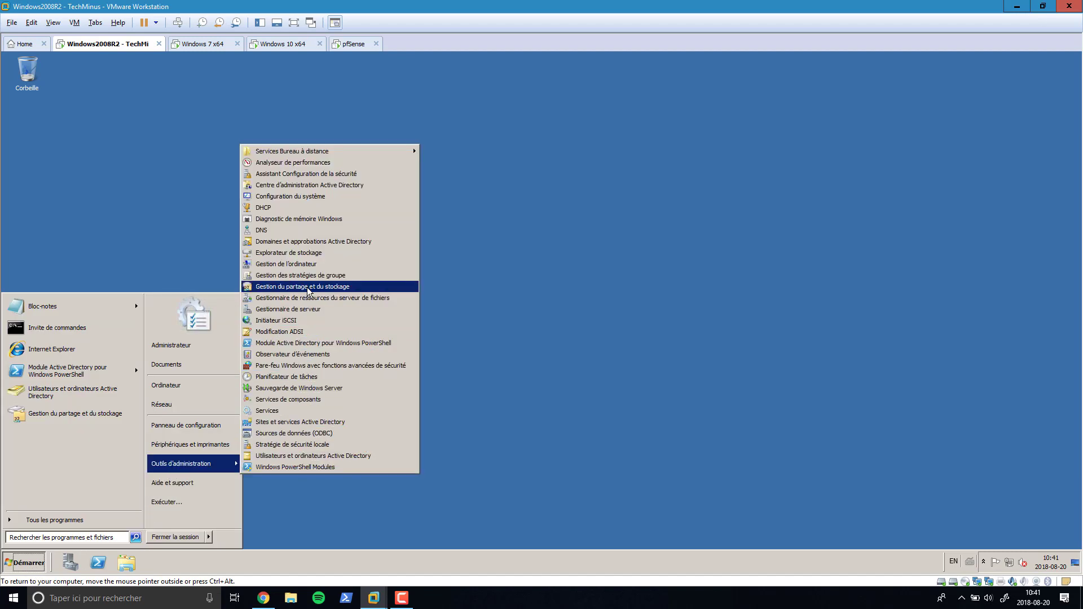
left_click(337, 289)
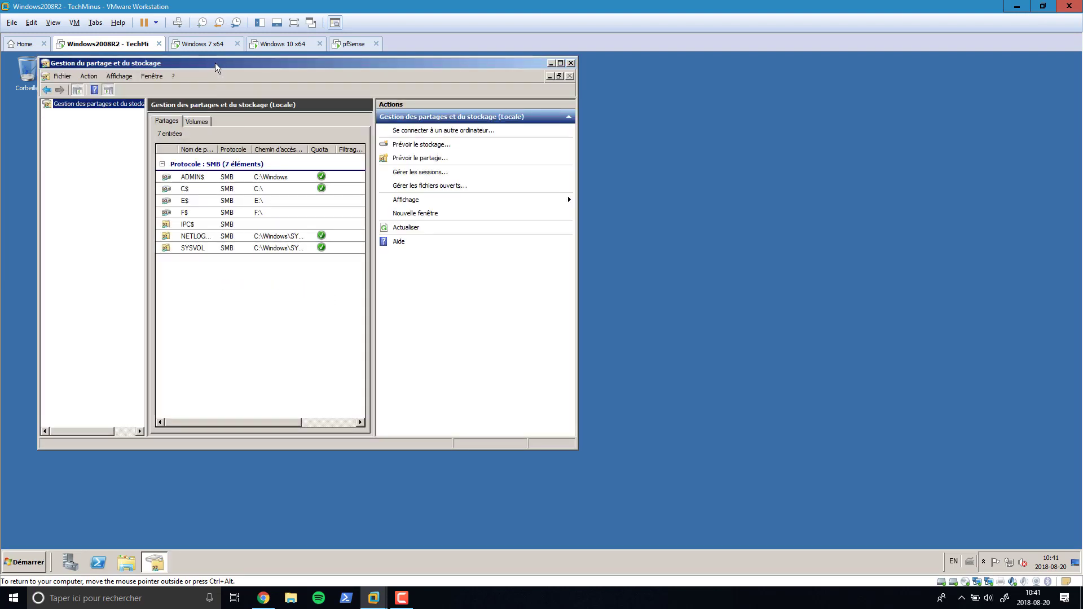
left_click_drag(215, 63, 506, 97)
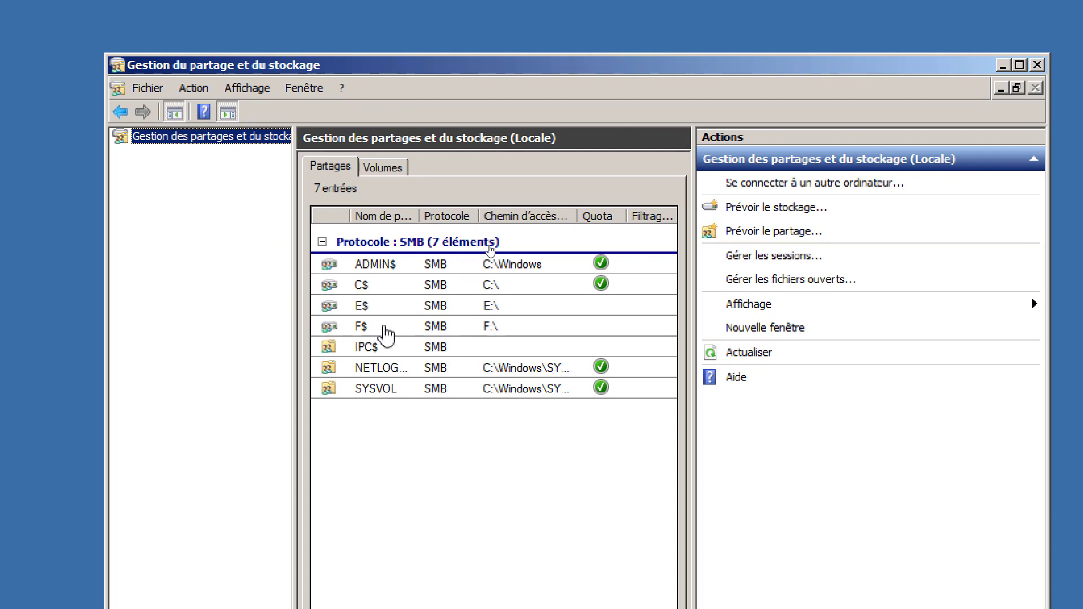
Examine the E$ and F$ administrative shares and their access paths in the shares list
left_click(364, 309)
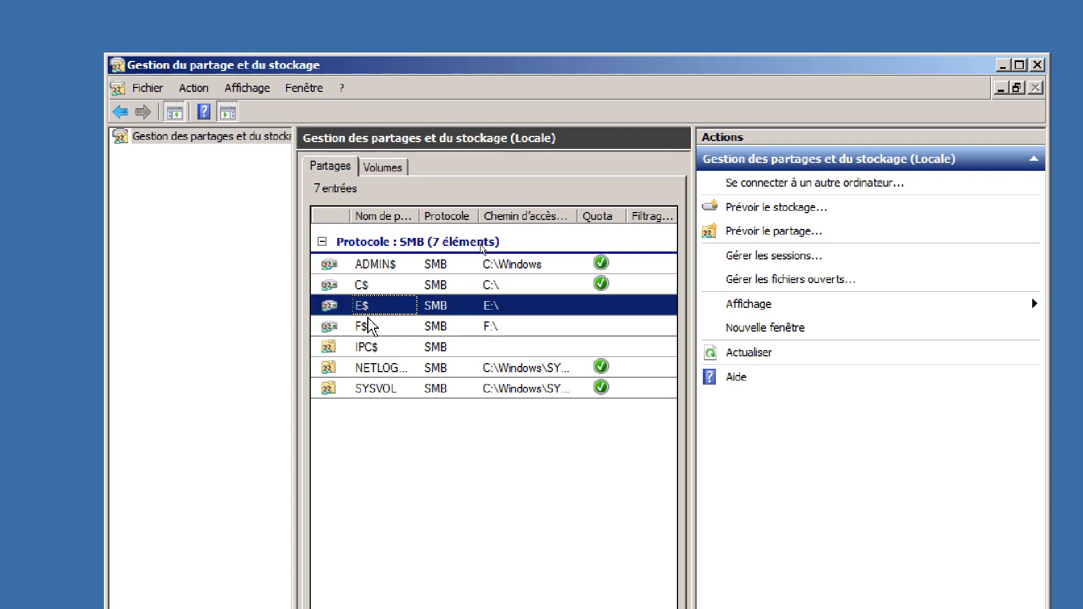
left_click(370, 326)
left_click(364, 309)
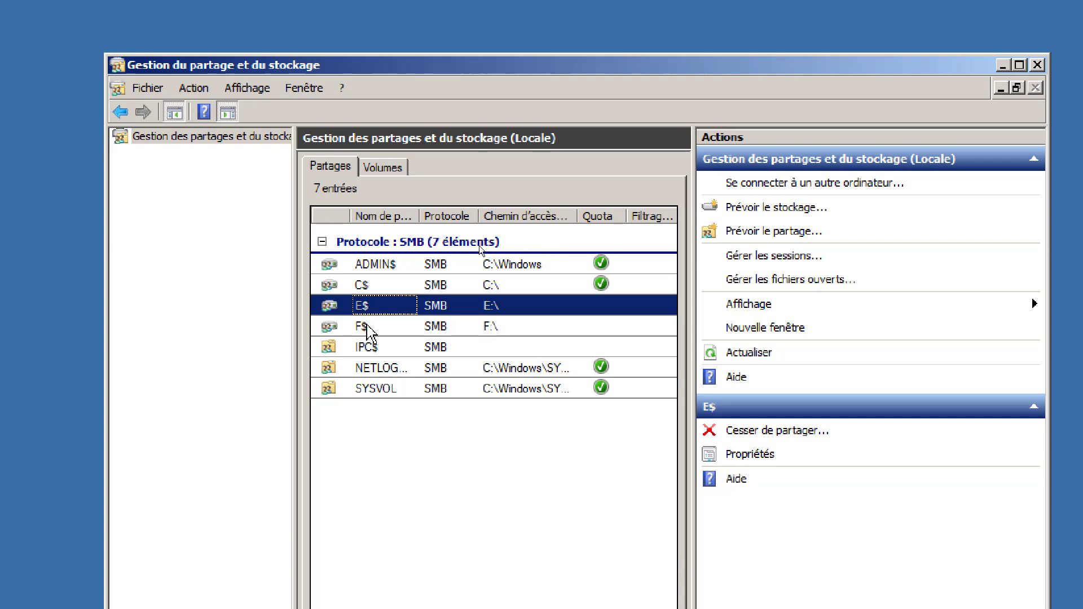
left_click(404, 333)
left_click(377, 307)
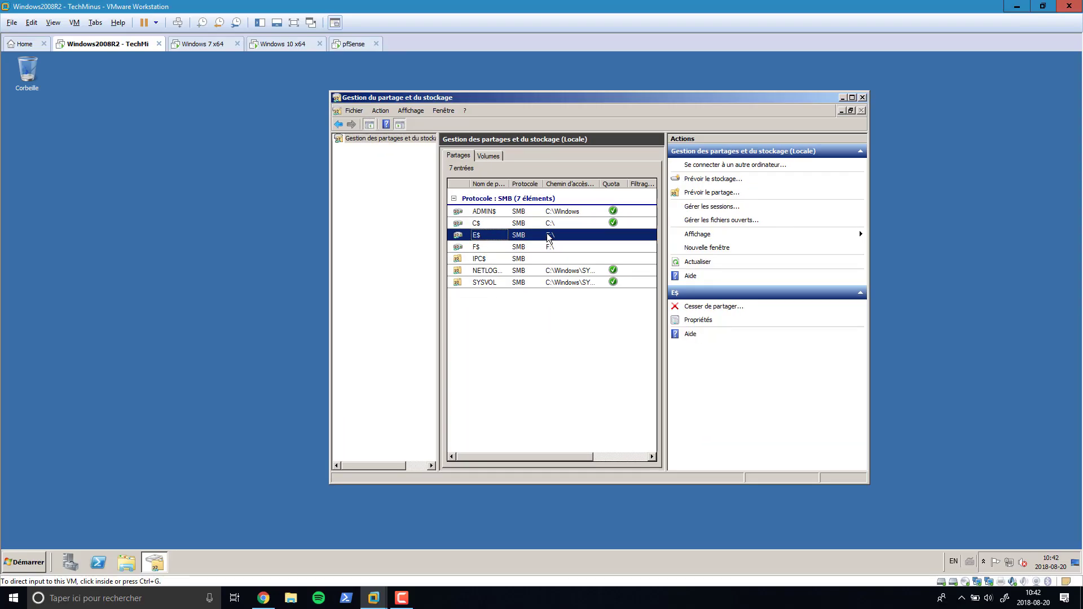
Switch to the Atelier 3.1 work order in Chrome and review its requirements for the departmental, public, Profils and Home shares
left_click(264, 598)
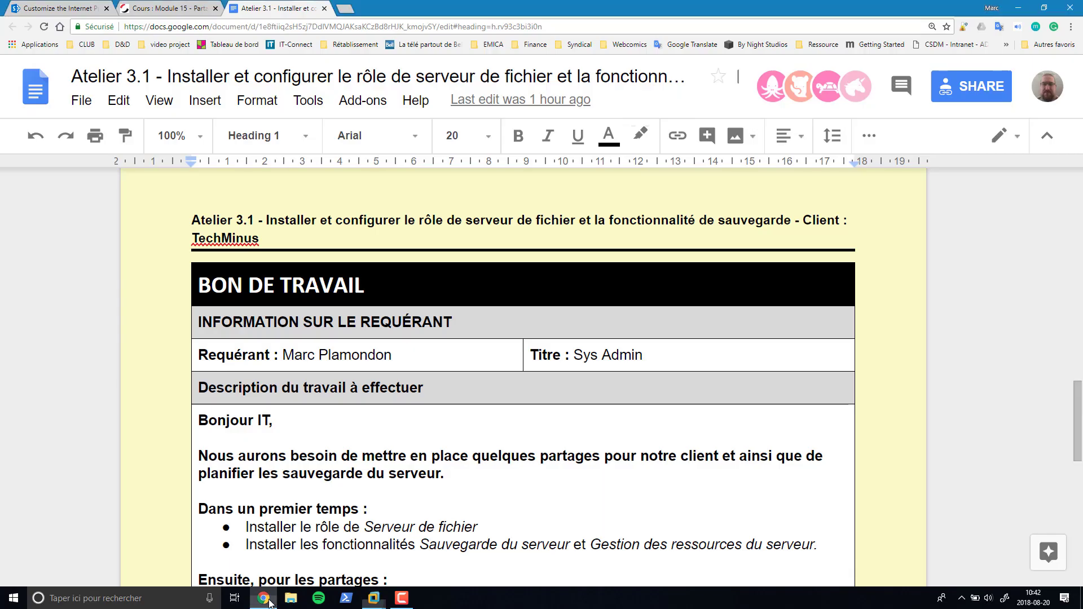
scroll(319, 440, "down", 5)
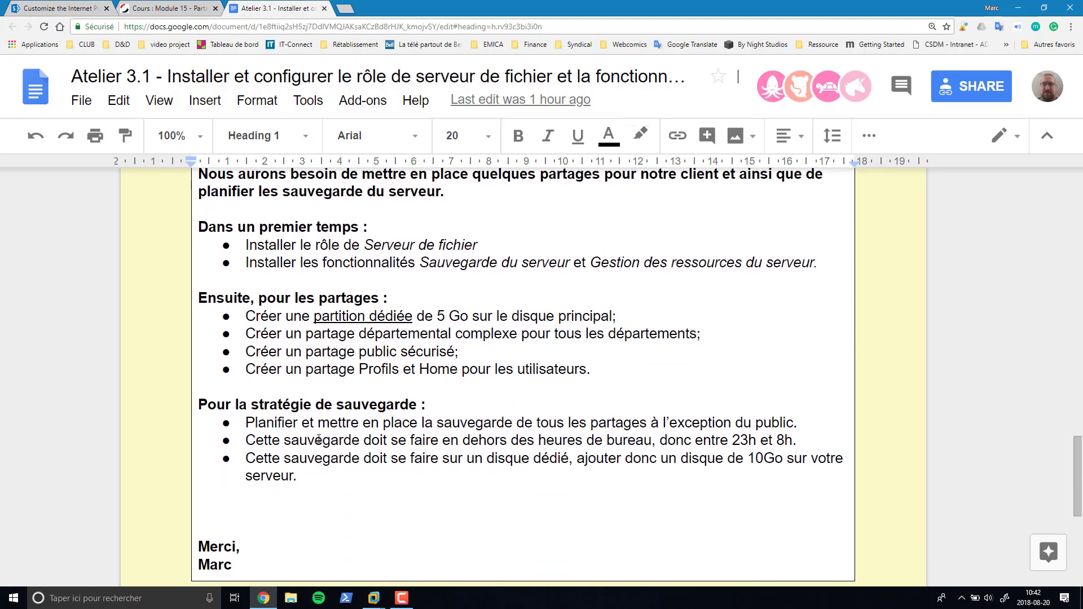
scroll(318, 439, "down", 1)
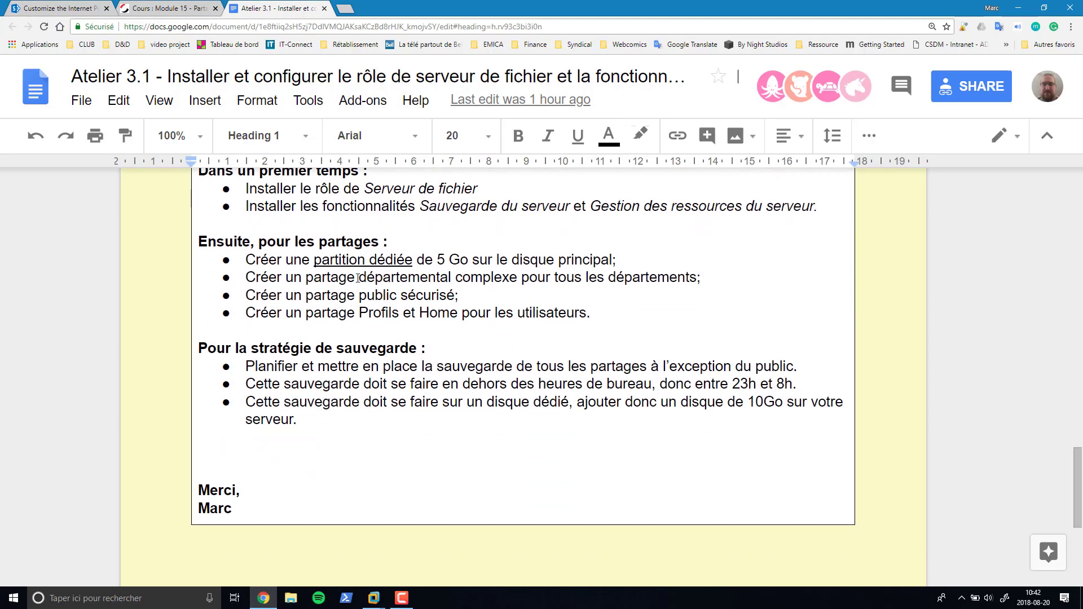
left_click_drag(356, 284, 703, 279)
left_click_drag(361, 297, 457, 299)
left_click_drag(360, 314, 459, 314)
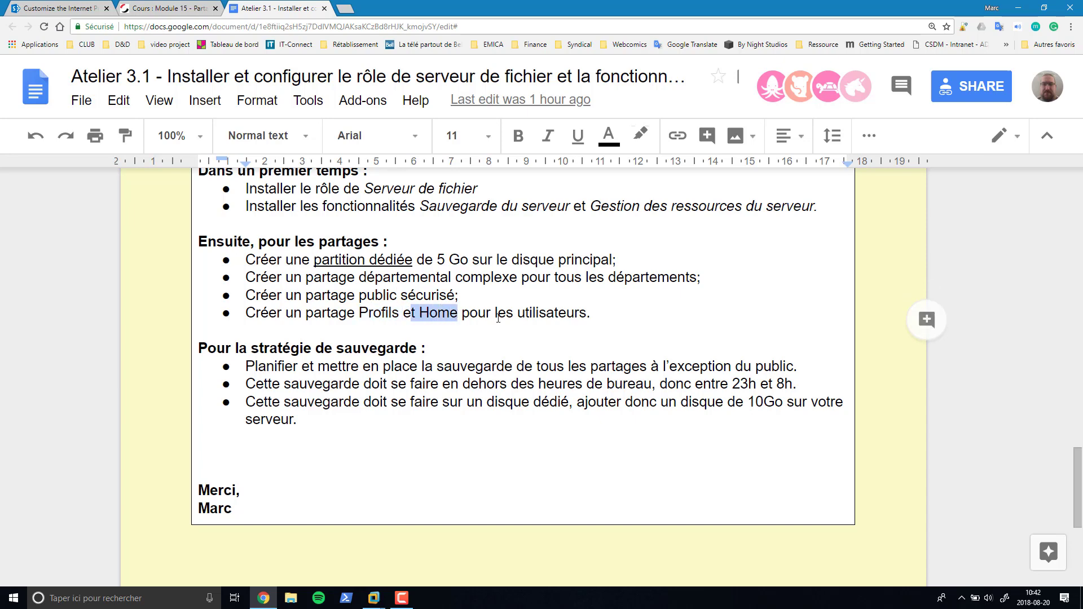
left_click(518, 313)
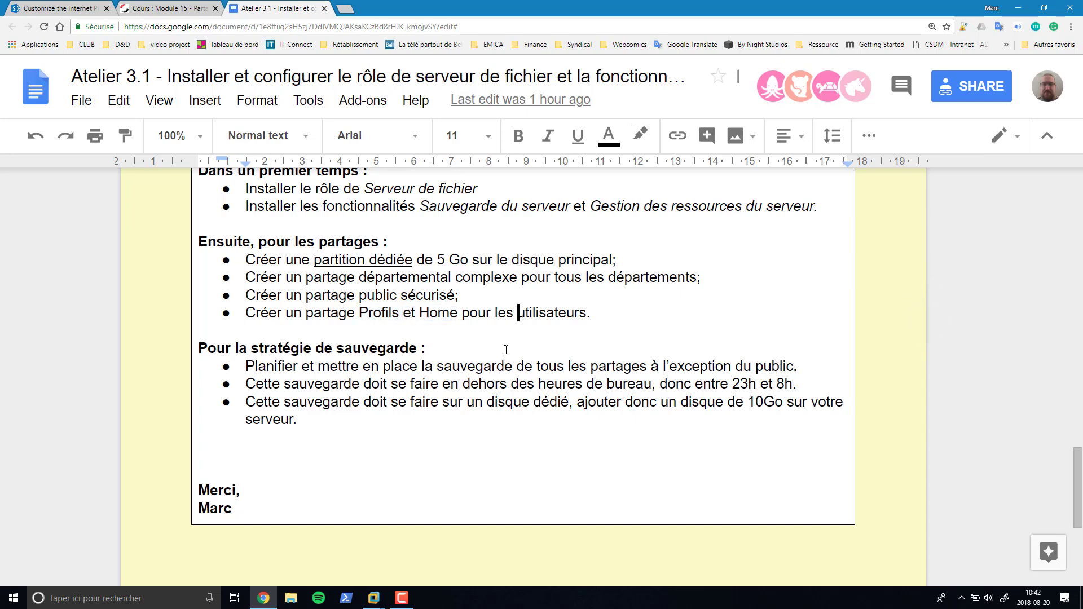
Go to the Moodle page of Module 15 – Partage de ressources and turn off its editing mode
left_click(151, 15)
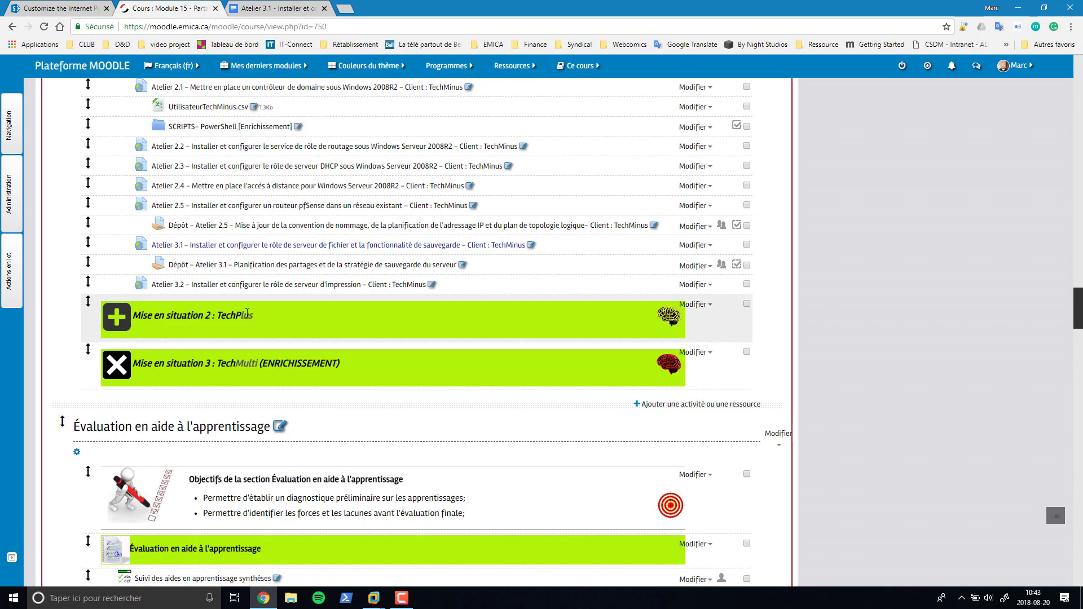
scroll(243, 309, "up", 15)
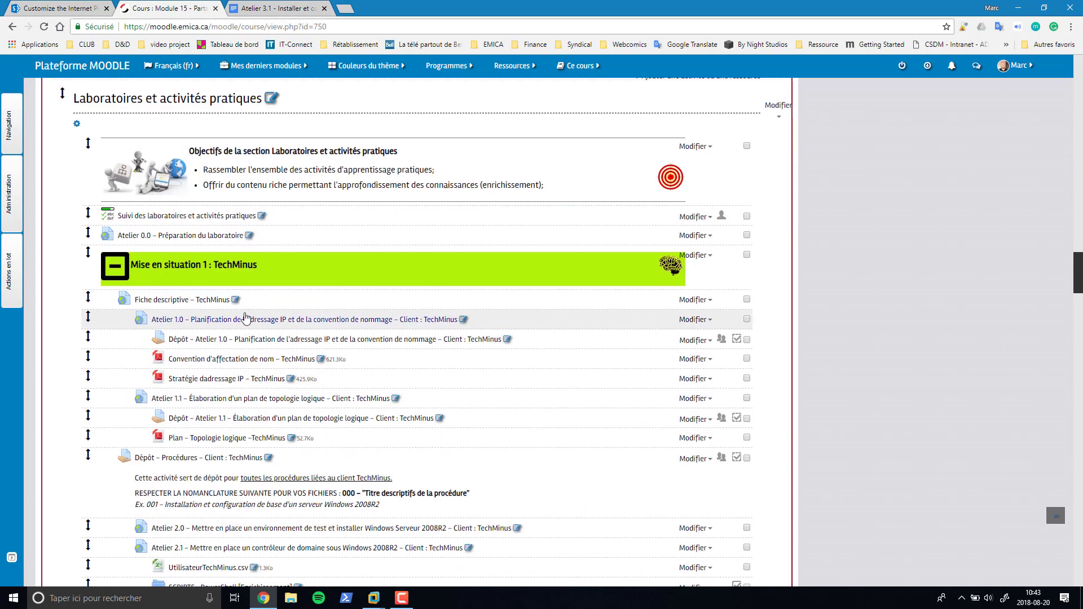
scroll(245, 317, "up", 14)
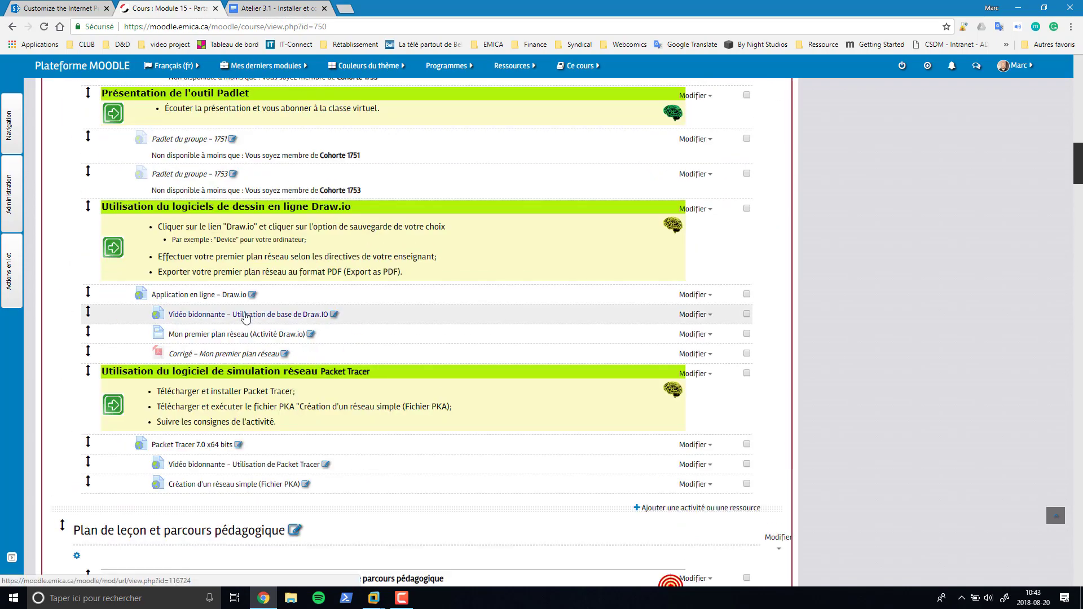
scroll(793, 381, "down", 4)
left_click(1056, 516)
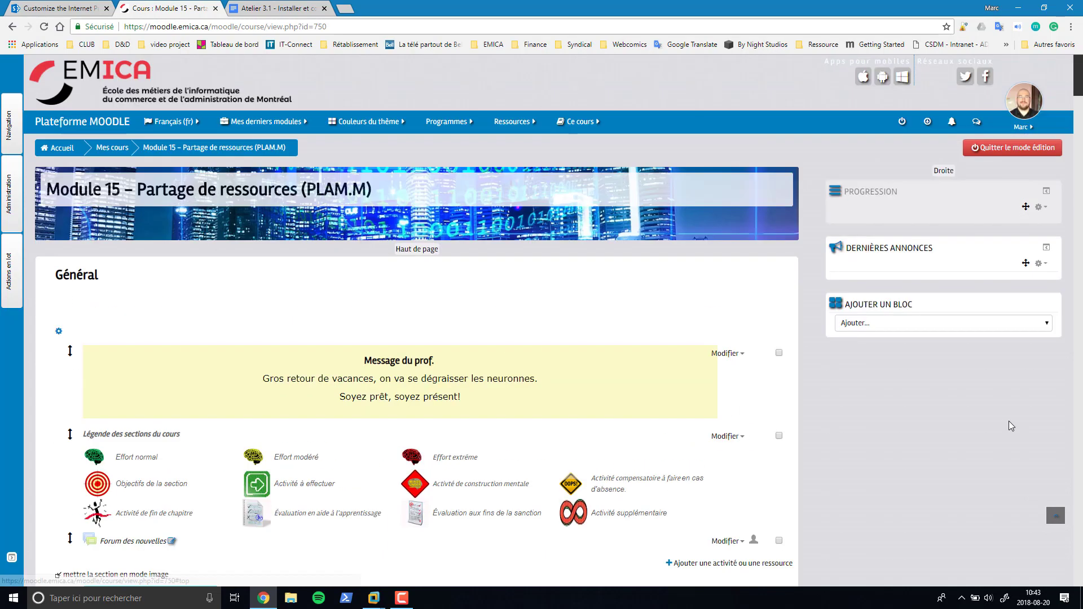
left_click(981, 146)
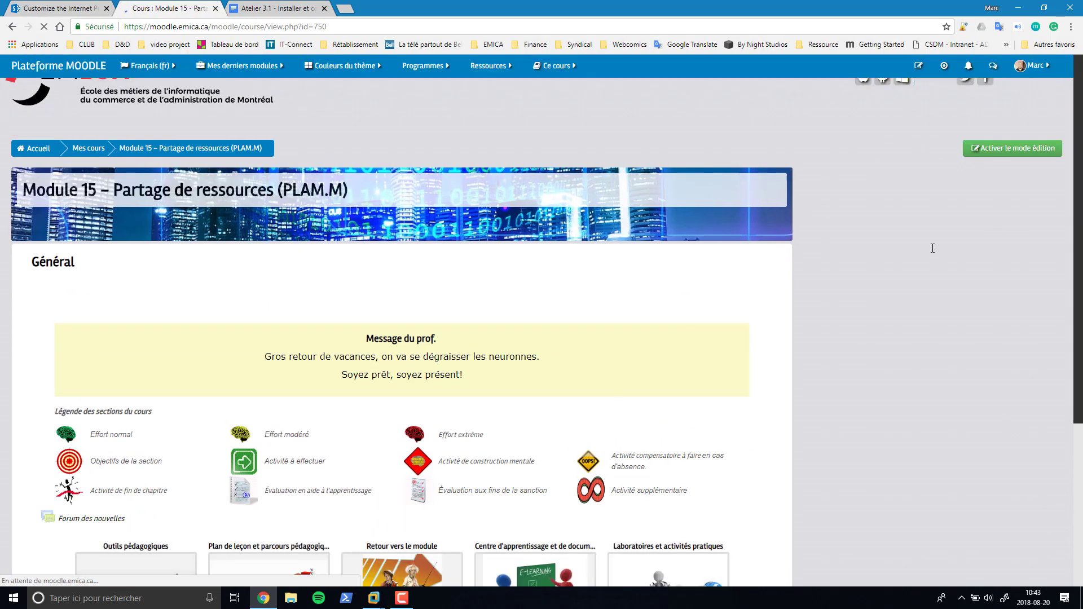
From the Centre d'apprentissage et de documentation section, open AIDE A LA TACHE – Partages typiques and view its table of contents
scroll(789, 313, "down", 4)
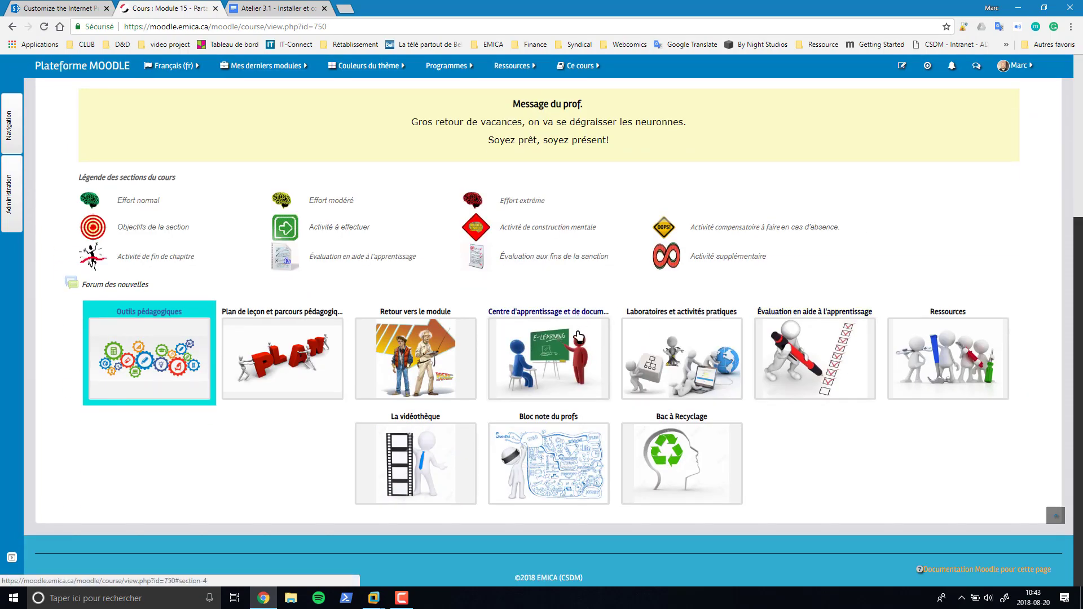
left_click(574, 354)
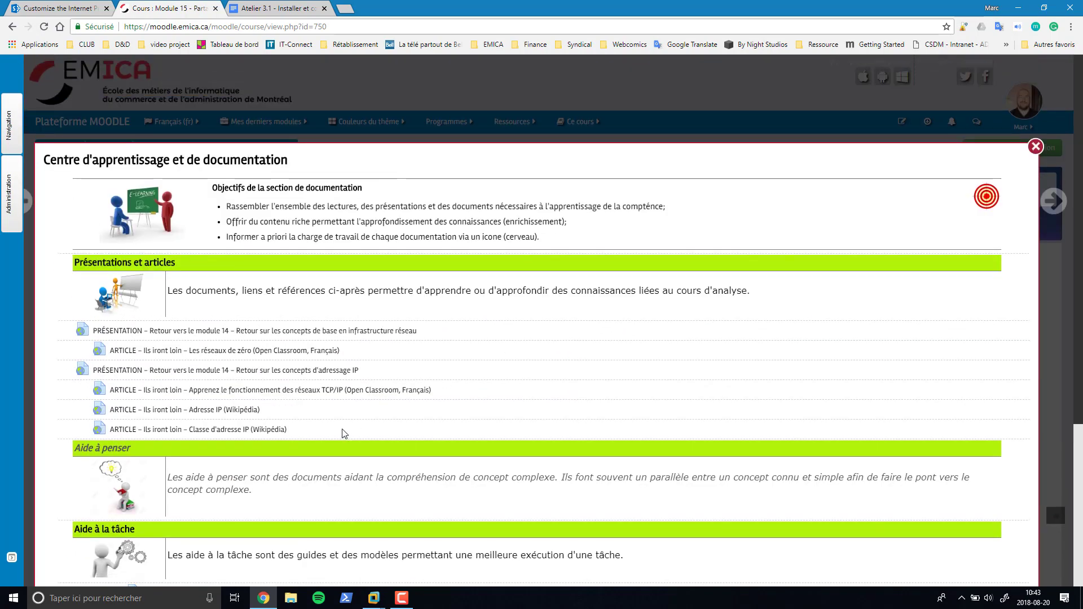
scroll(344, 435, "down", 4)
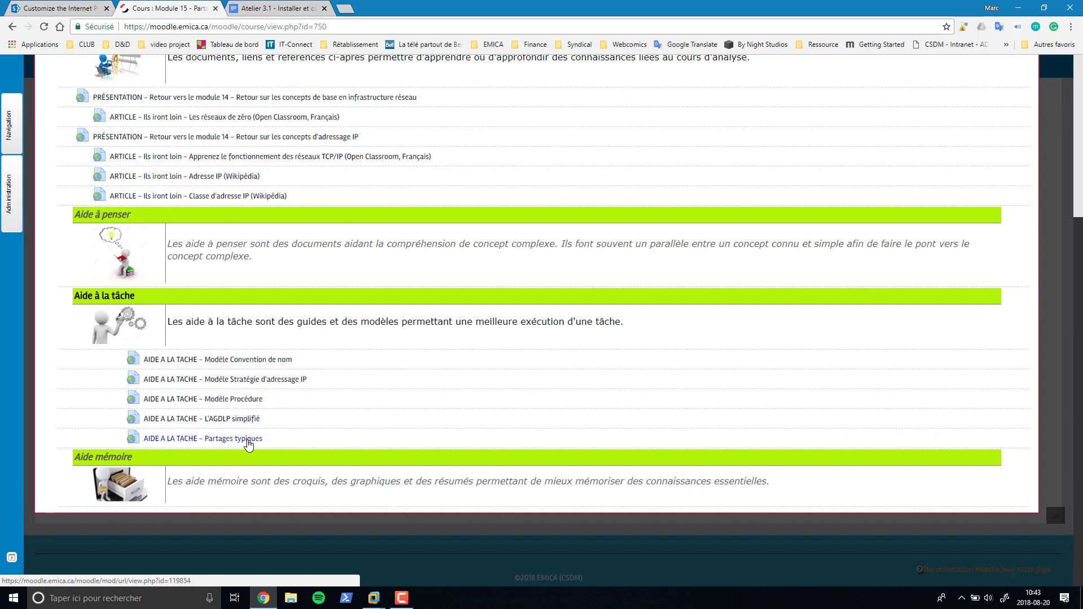
left_click(247, 439)
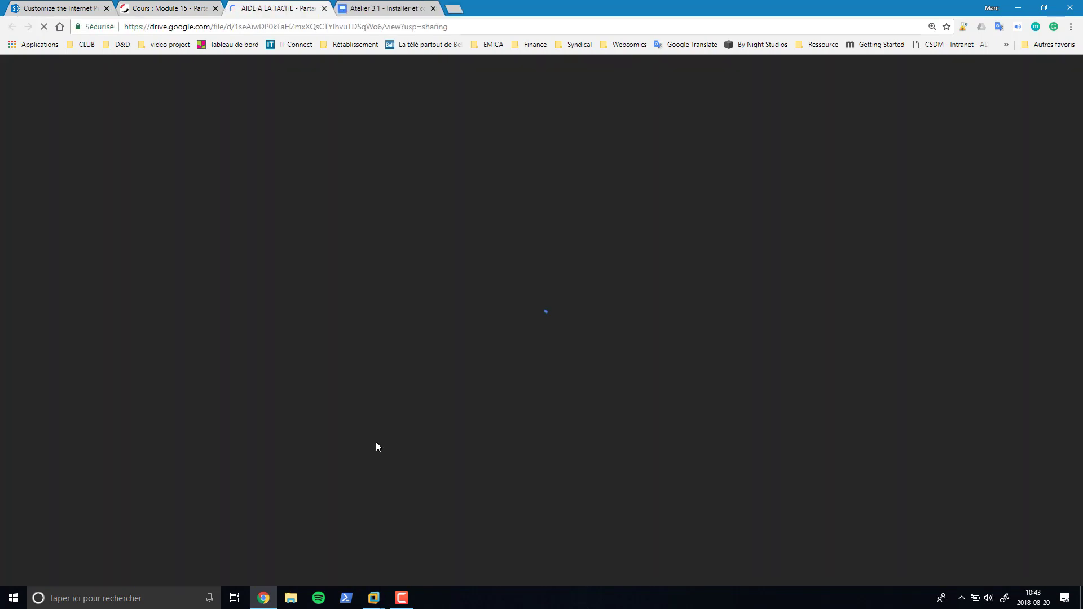
scroll(592, 431, "down", 10)
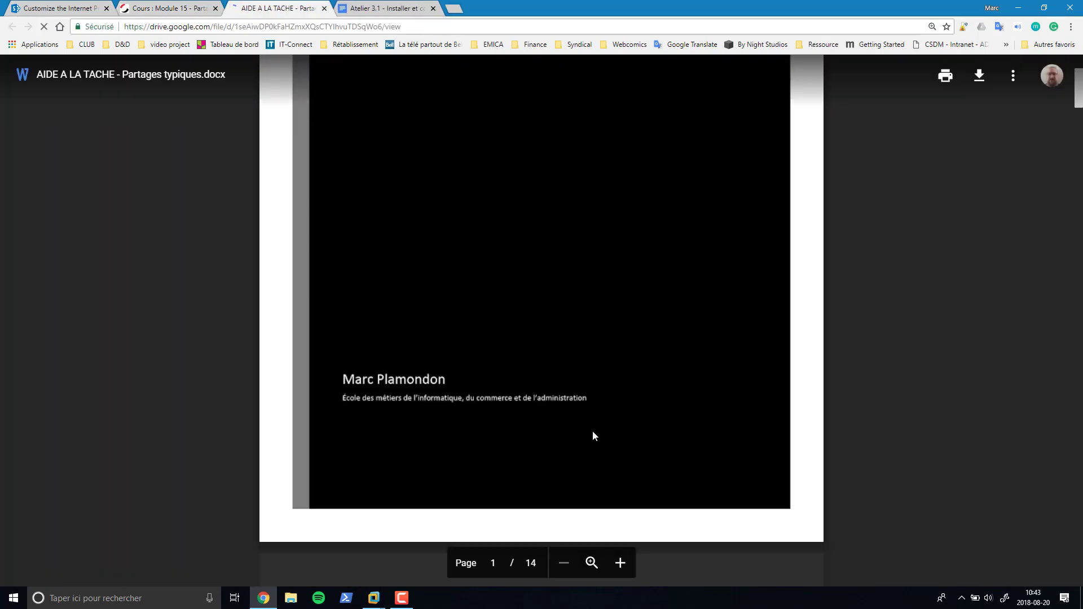
scroll(593, 430, "down", 15)
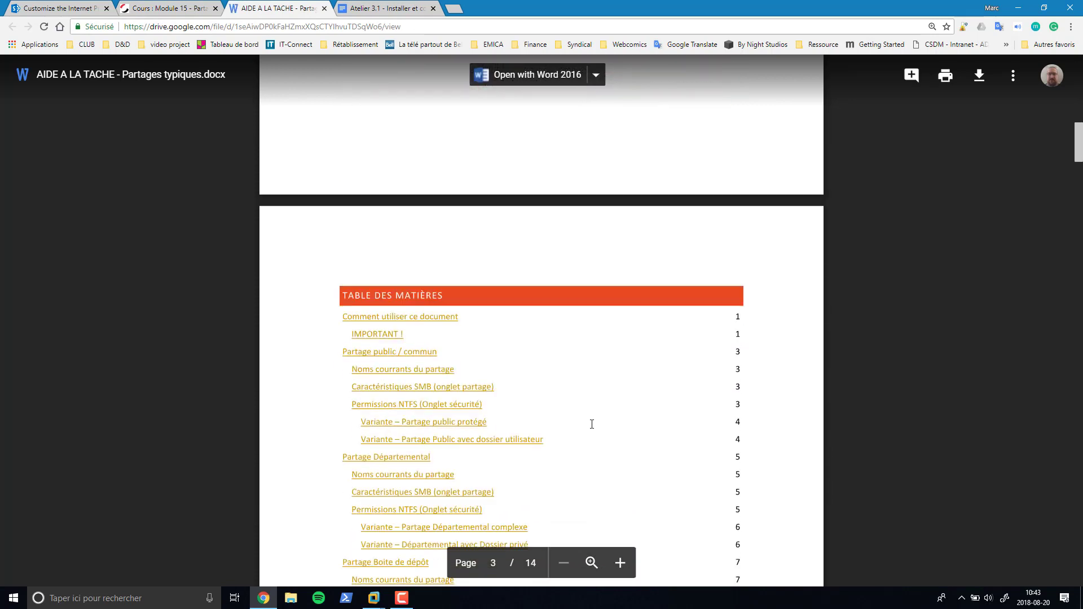
Read the AIDE A LA TACHE – Partages typiques guide through to the NTFS permissions of Variante – Partage public protégé
scroll(574, 414, "up", 1)
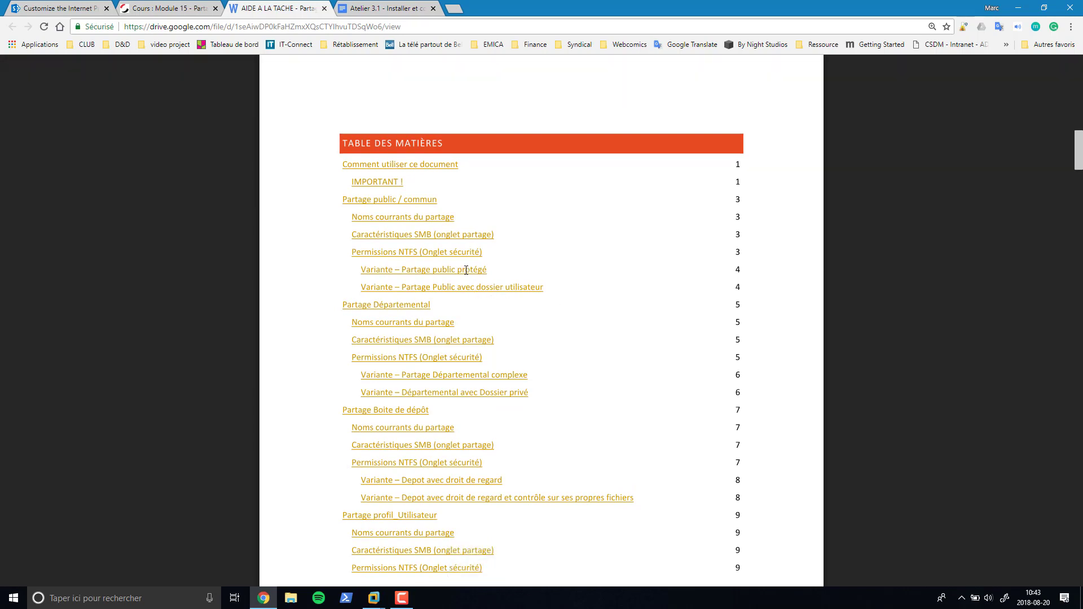
scroll(511, 381, "down", 18)
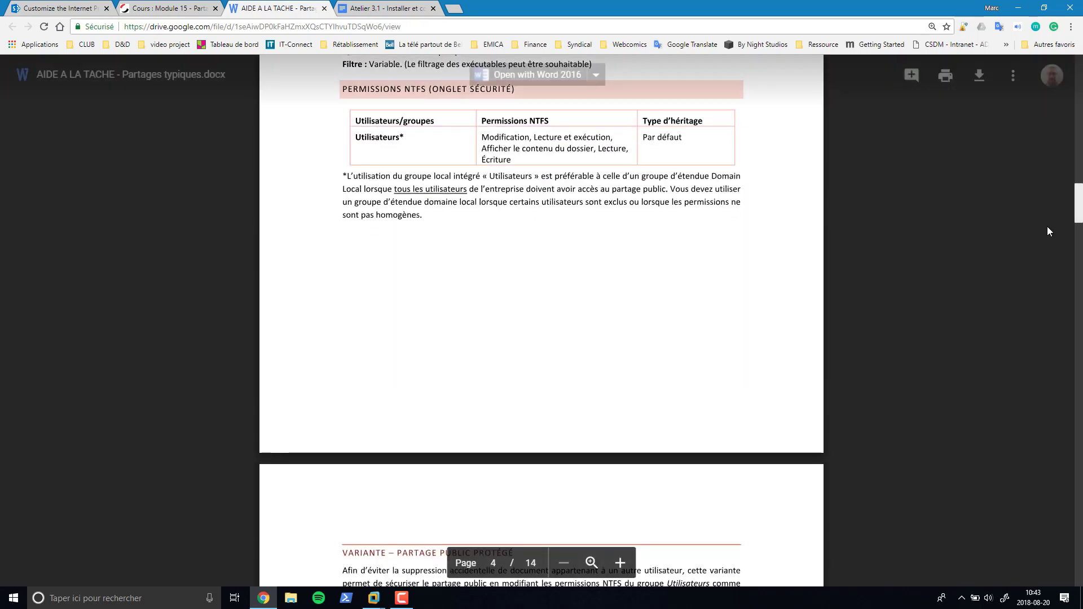
left_click_drag(1078, 204, 1074, 230)
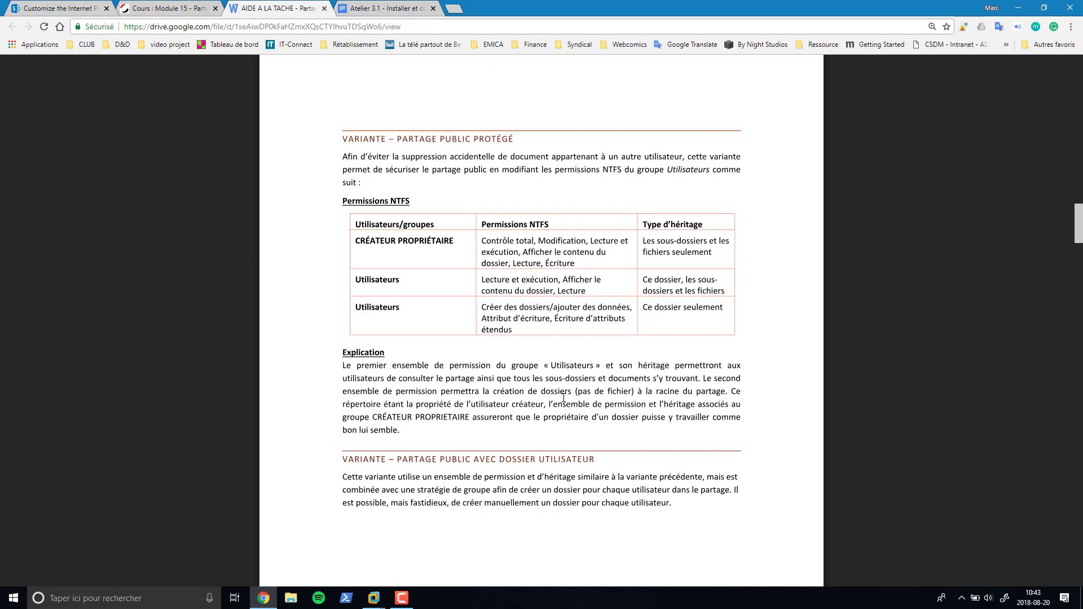
Switch back to the server's Gestion du partage et du stockage, start provisioning a new share and browse to e$ for its location
left_click(263, 599)
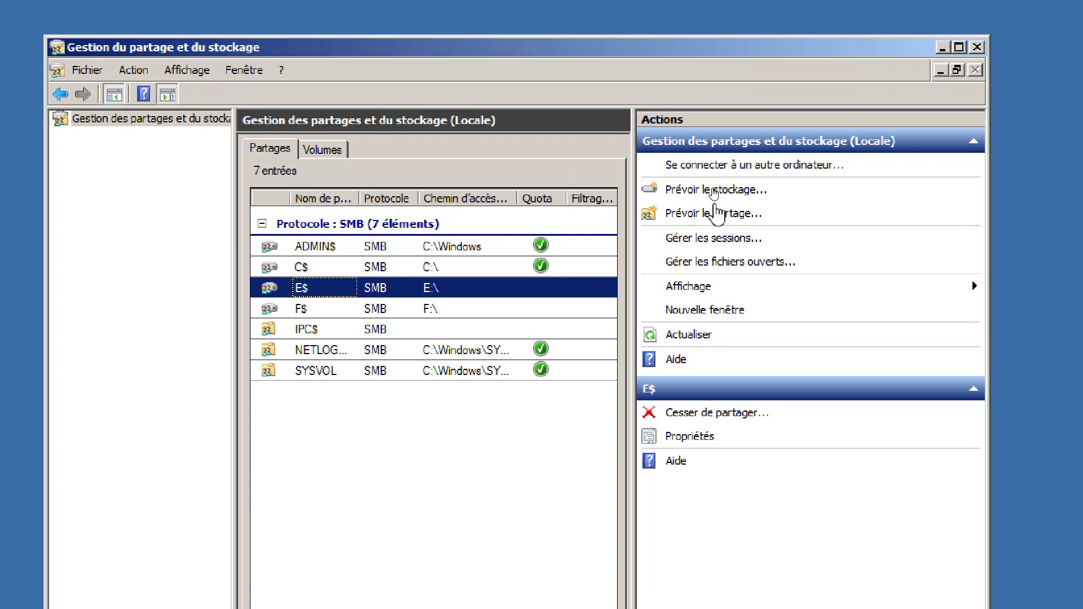
left_click(682, 214)
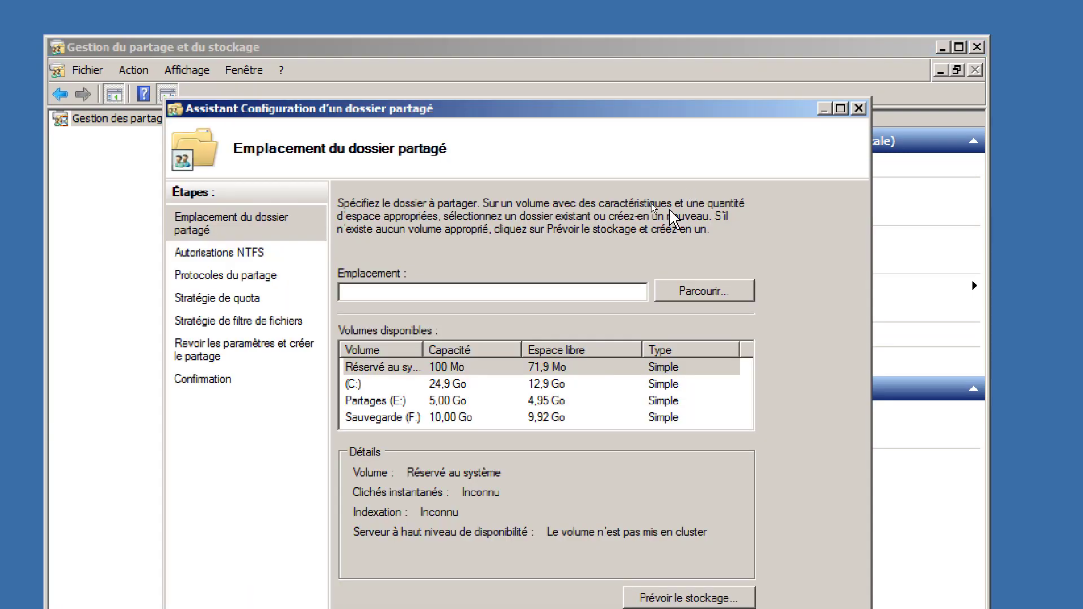
left_click(695, 293)
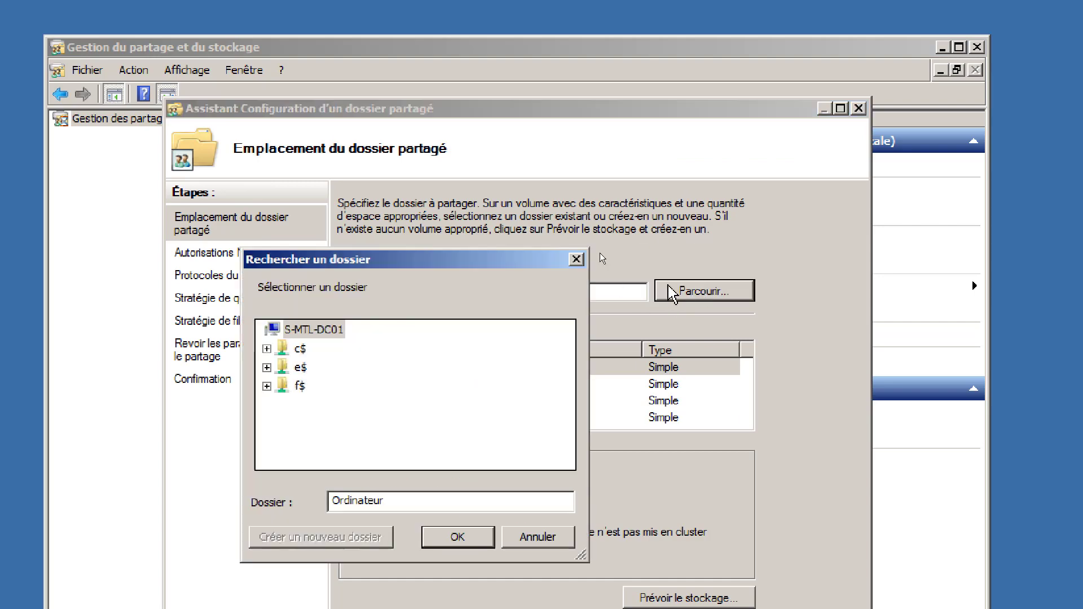
left_click(267, 367)
left_click(299, 367)
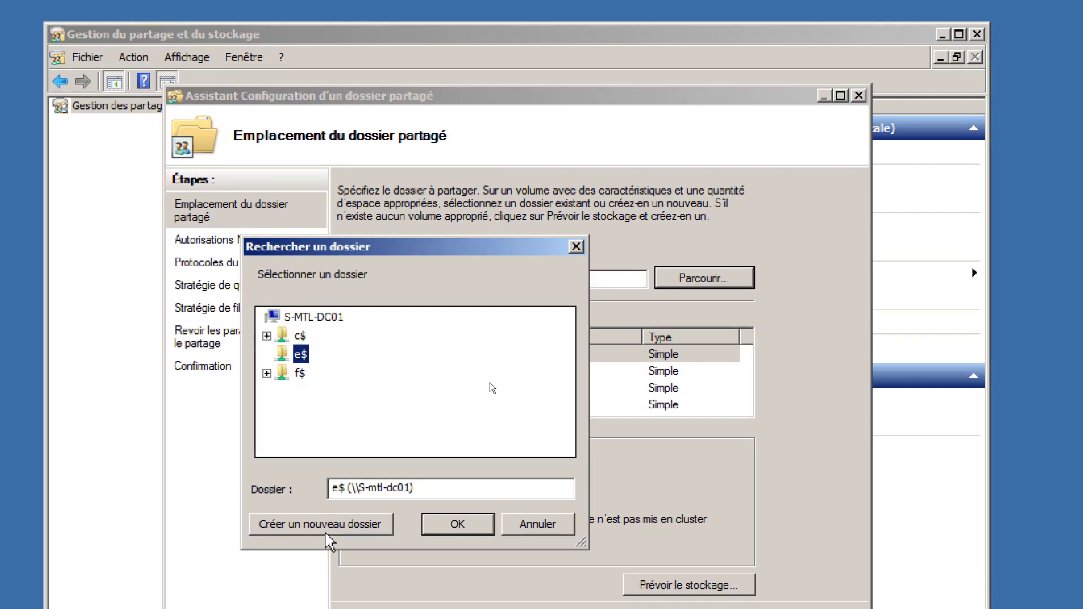
Create a new folder named Public on e$, set it as the share's location and continue to the NTFS permissions
left_click(327, 537)
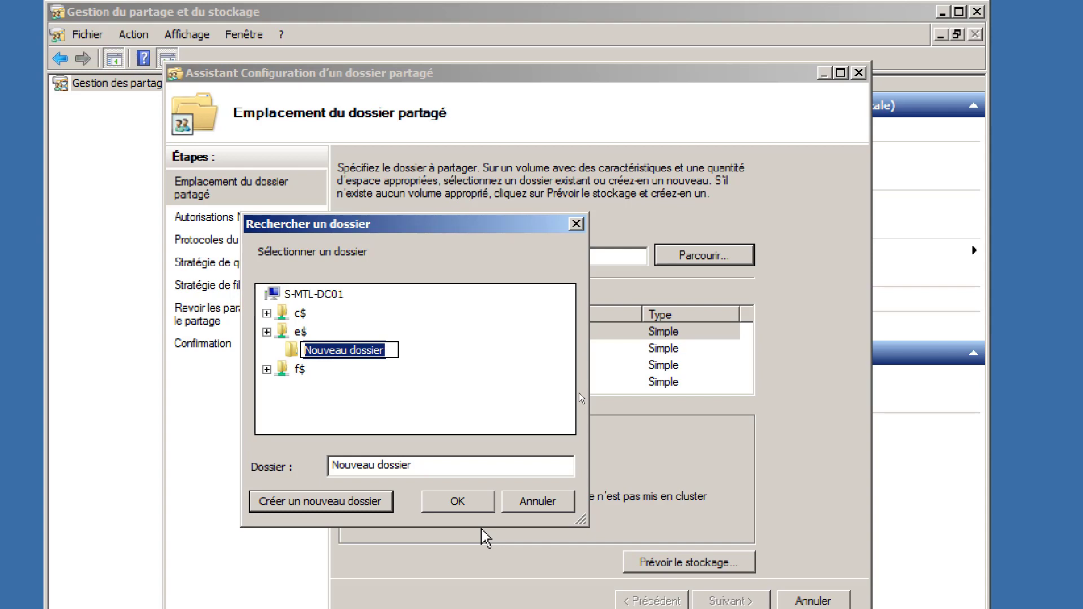
type("Partage")
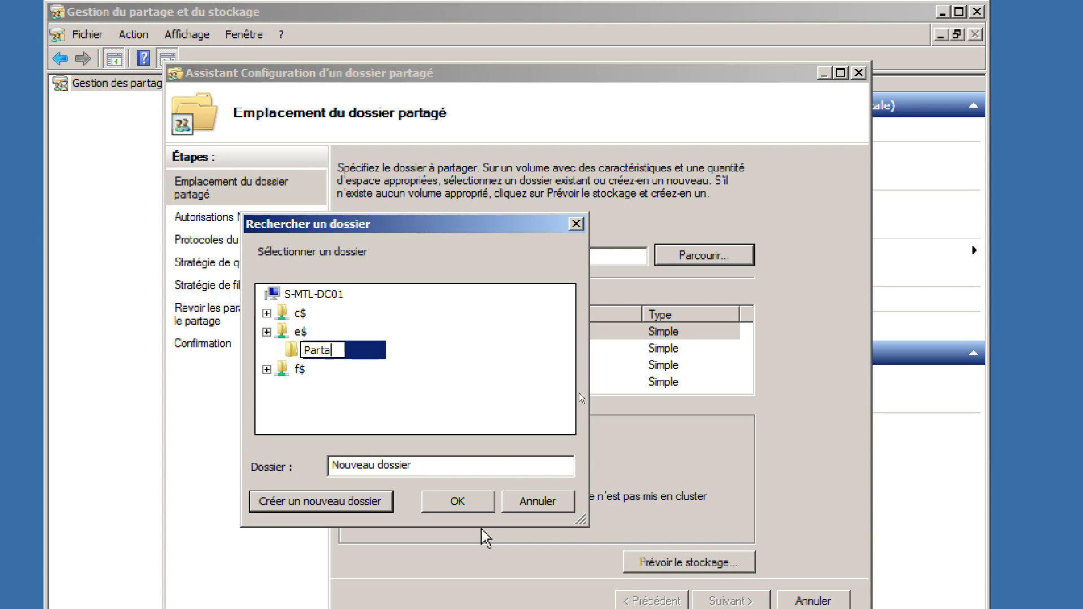
type("s")
key("BackSpace")
key("BackSpace")
key("BackSpace")
key("BackSpace")
key("BackSpace")
key("BackSpace")
key("BackSpace")
type("ublic")
key("Return")
left_click(465, 506)
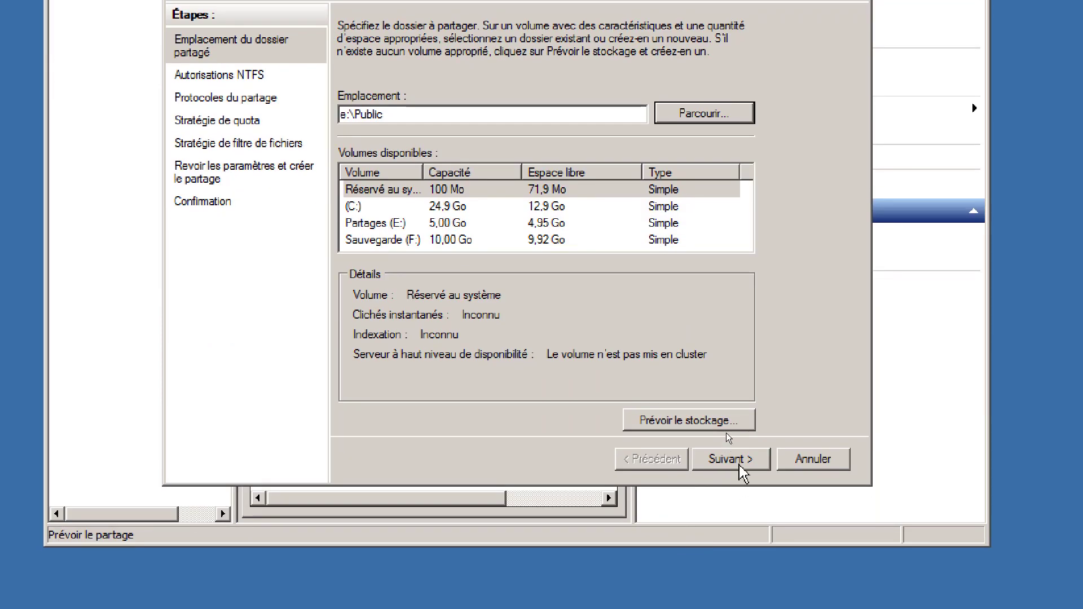
left_click(739, 602)
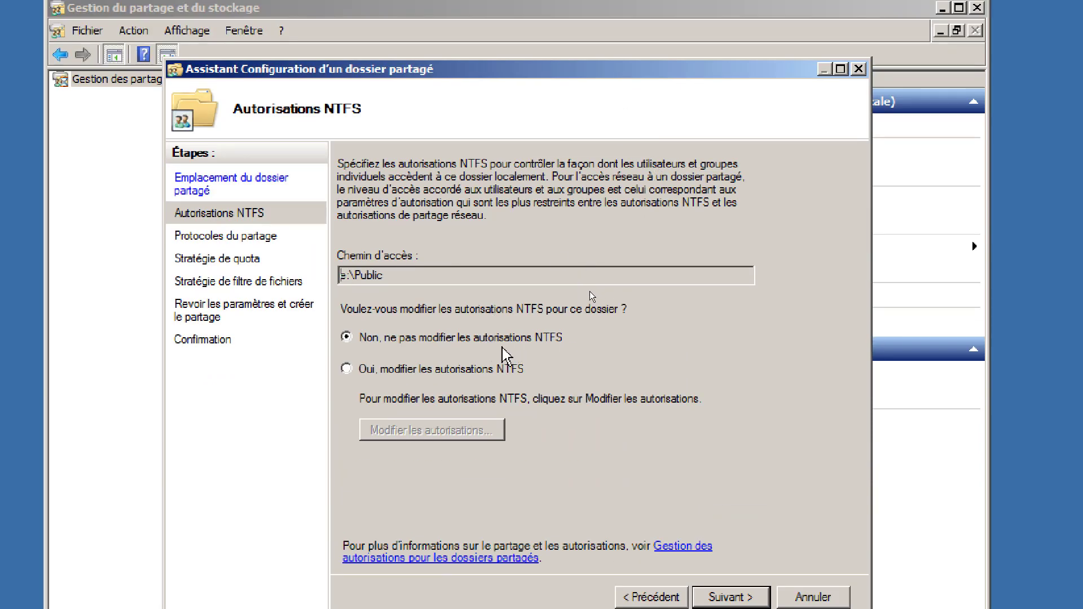
Choose to modify the NTFS permissions of Public and check the rights of Système, Administrateurs and Utilisateurs
left_click(361, 372)
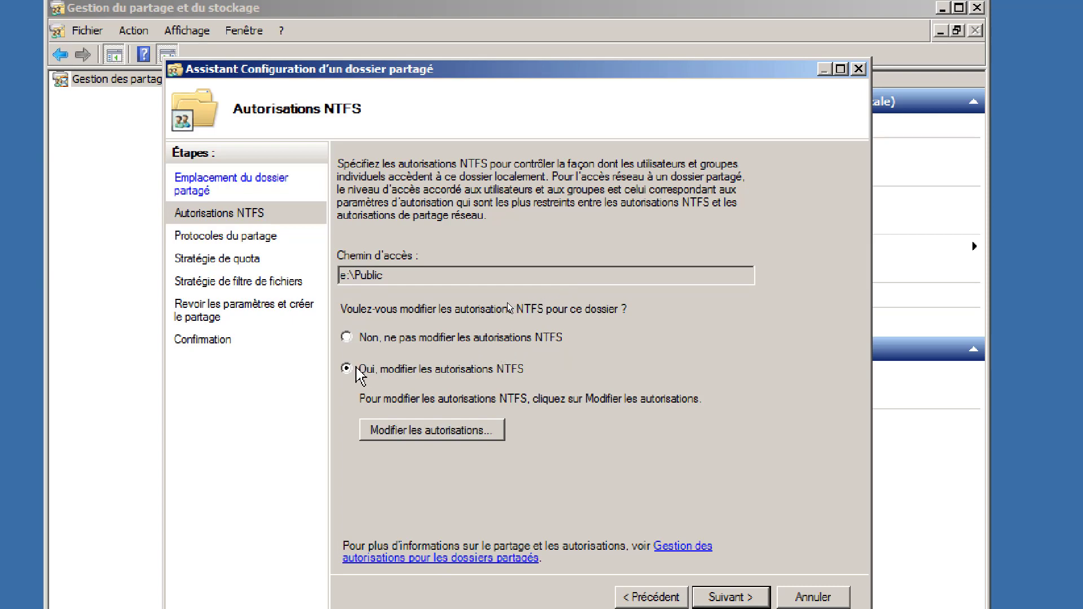
left_click(435, 430)
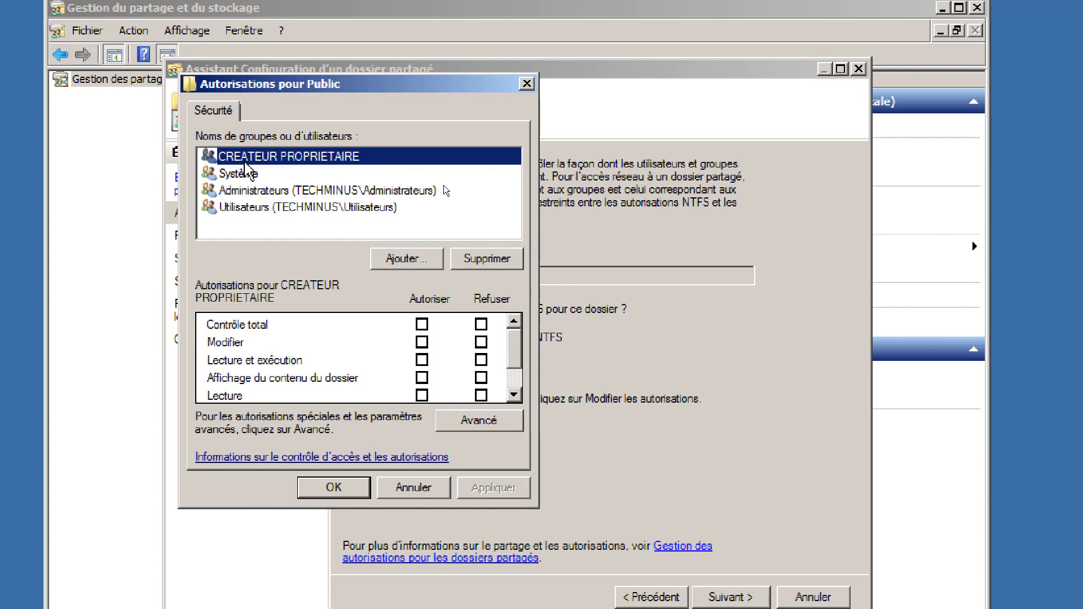
left_click(244, 174)
left_click(243, 191)
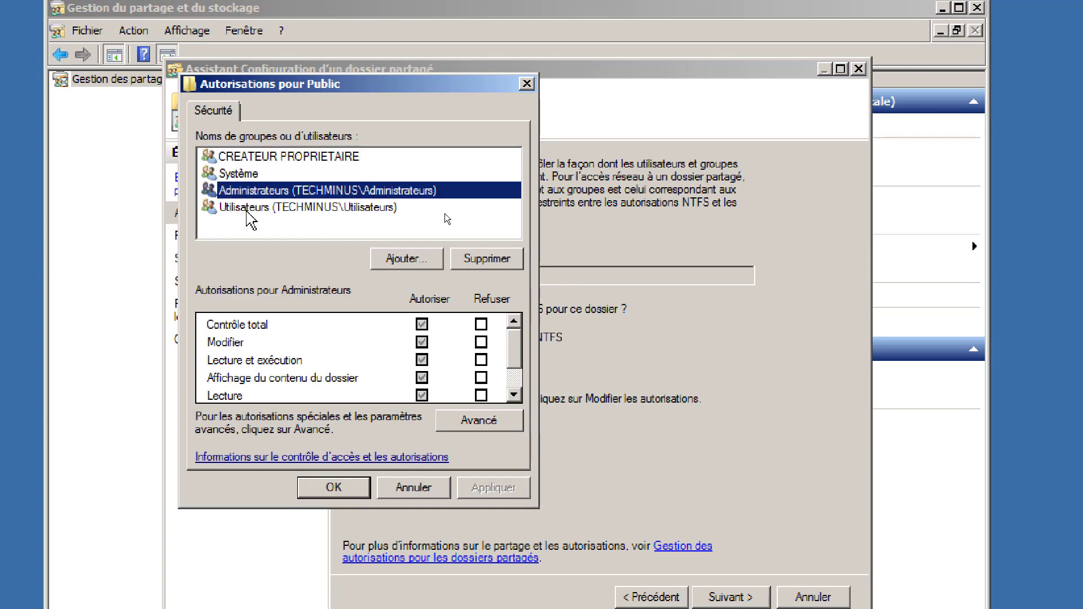
left_click(248, 208)
left_click(247, 196)
key("ctrl+alt")
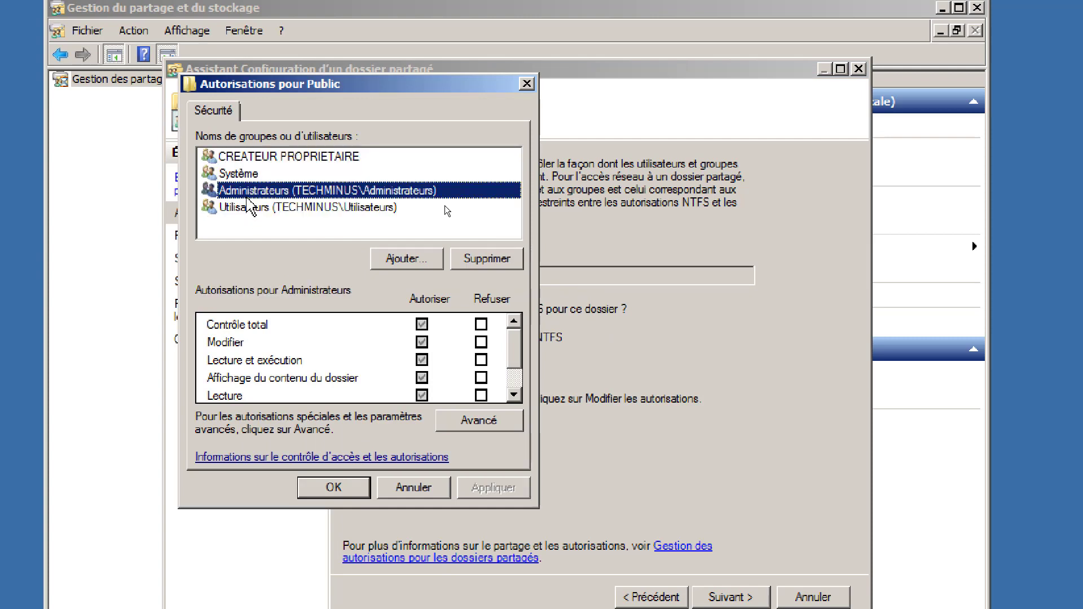
key("ctrl+2")
left_click_drag(397, 304, 449, 407)
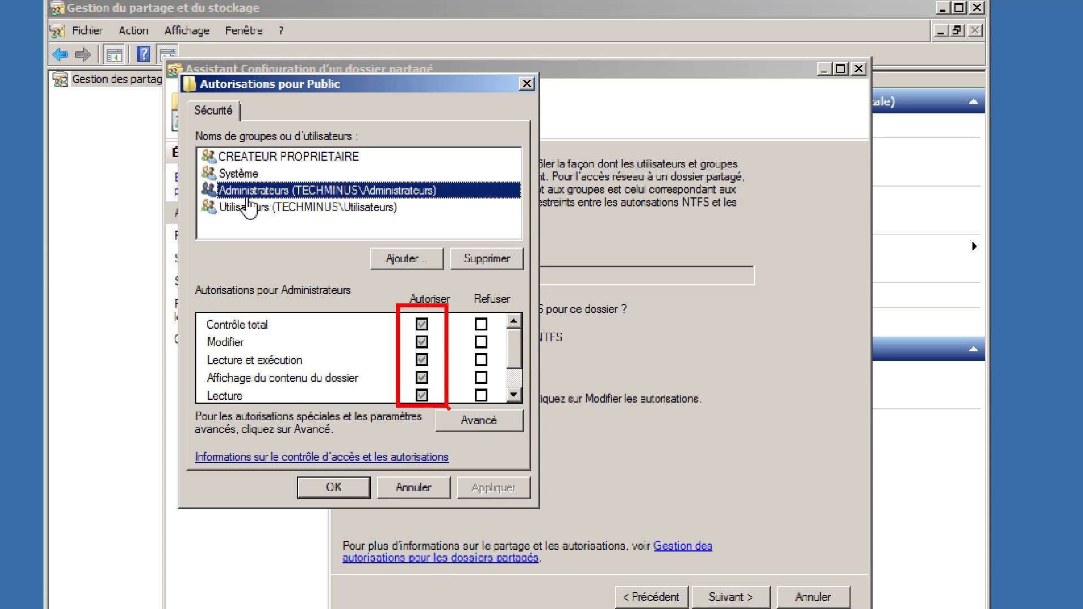
key("Escape")
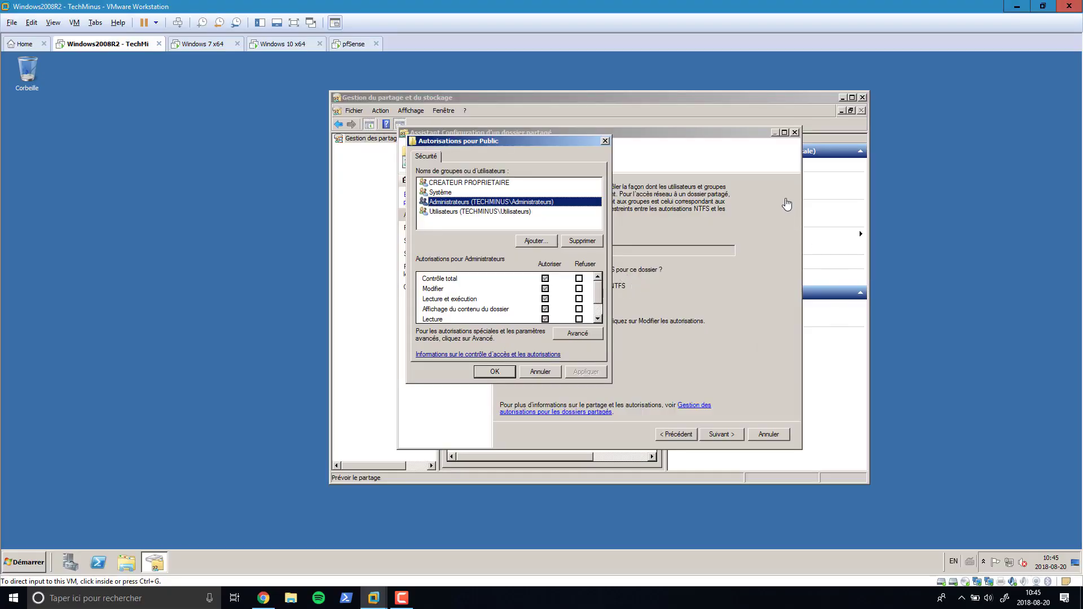
key("ctrl+4")
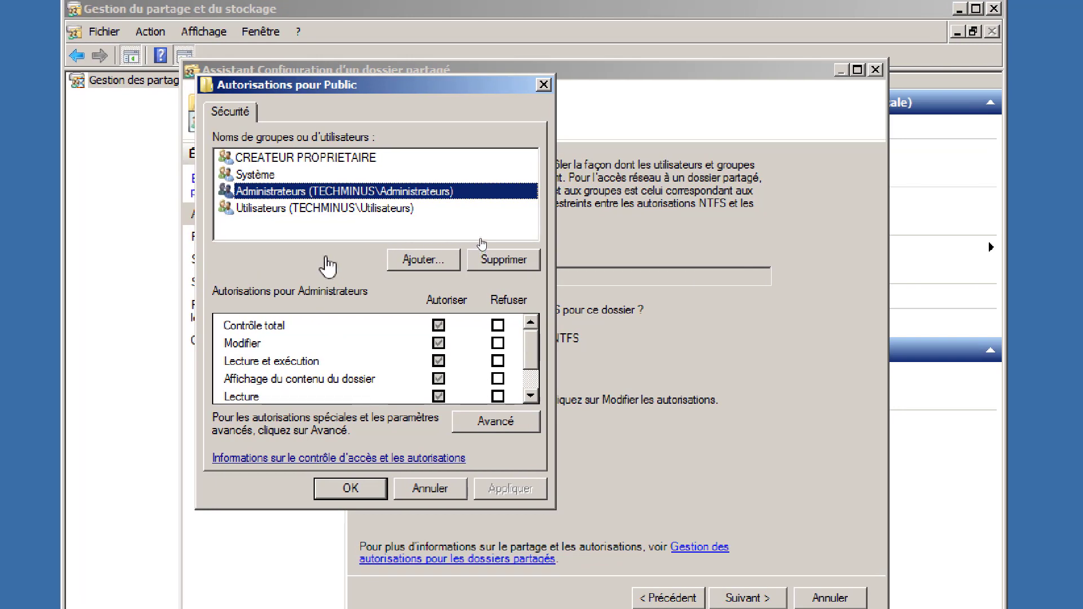
In Public's advanced security settings, disable inheritance from the parent and convert the inherited permissions to explicit ones
left_click(462, 210)
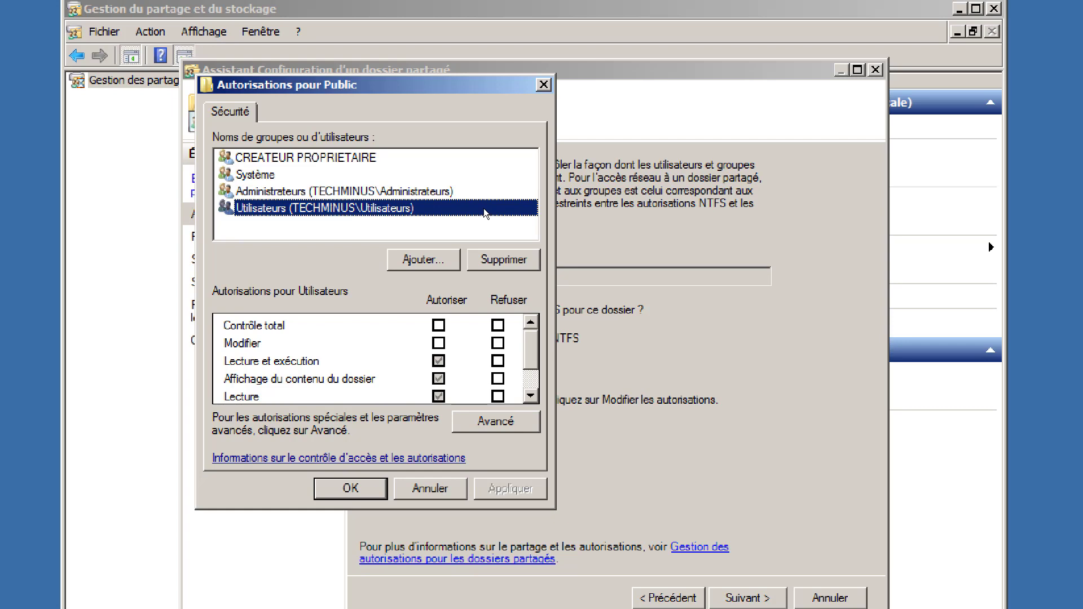
left_click(492, 422)
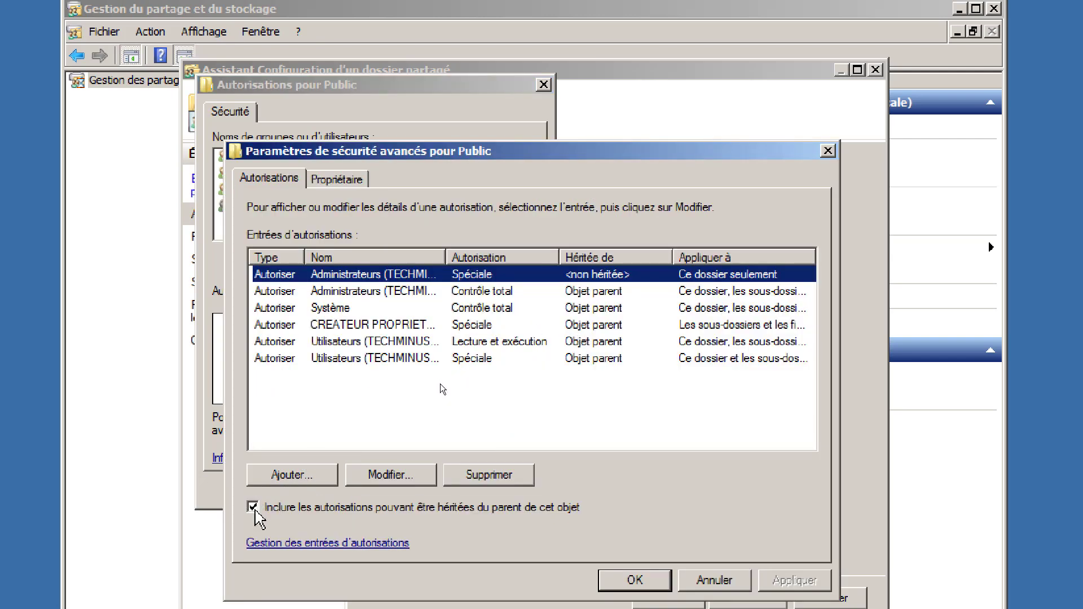
left_click(253, 507)
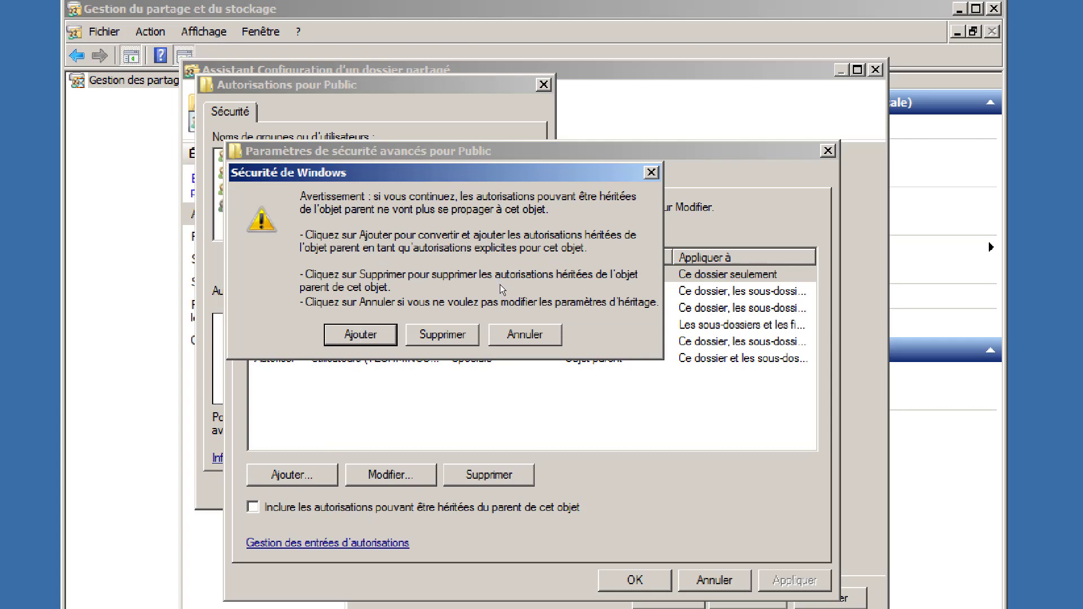
left_click(361, 338)
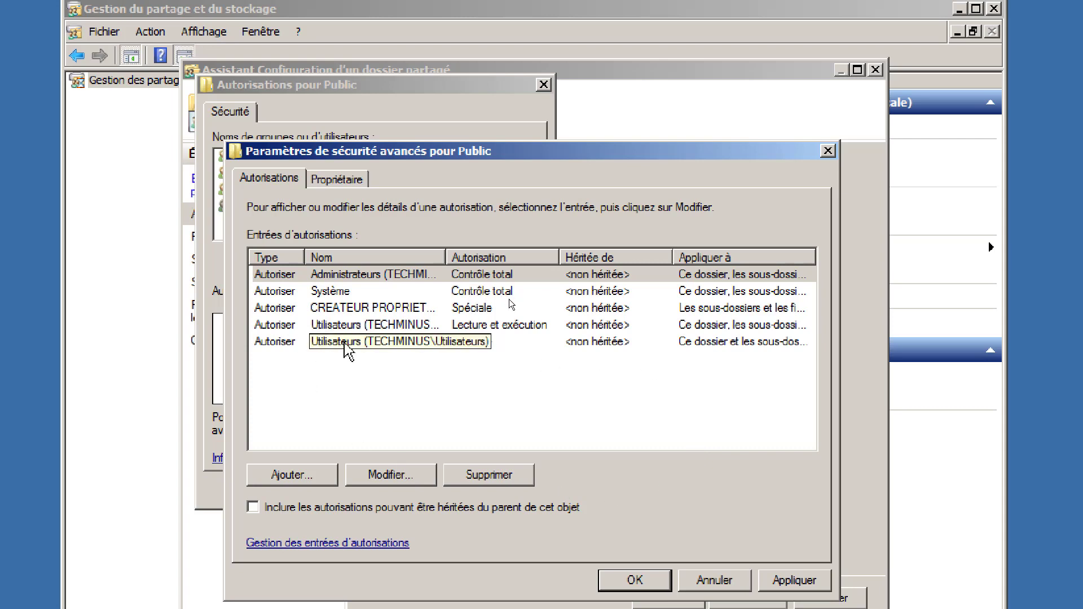
Remove both Utilisateurs permission entries from Public and accept the advanced security settings
left_click(386, 342)
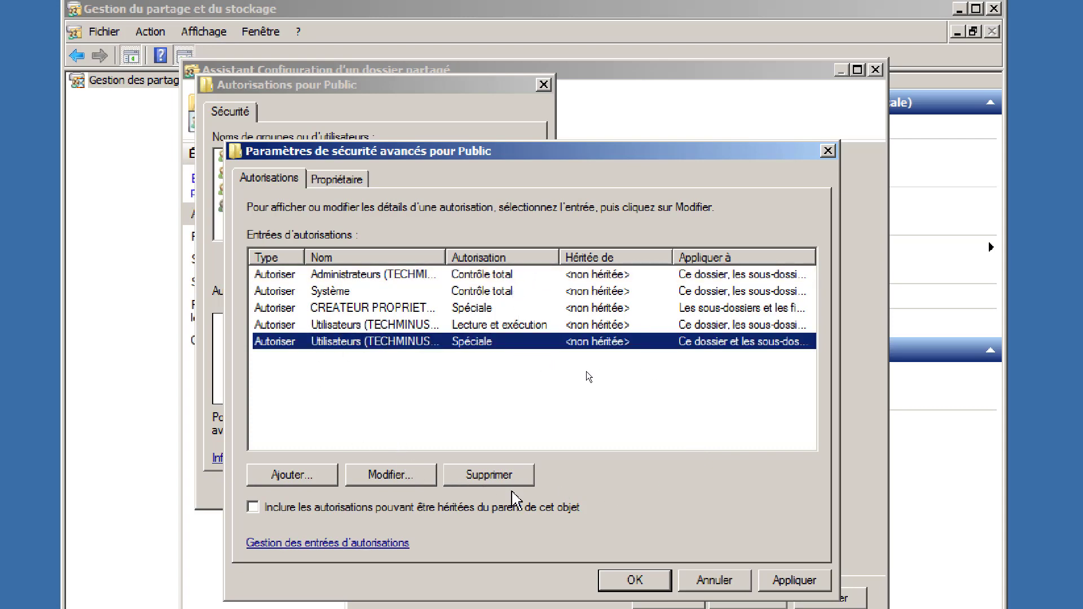
left_click(499, 480)
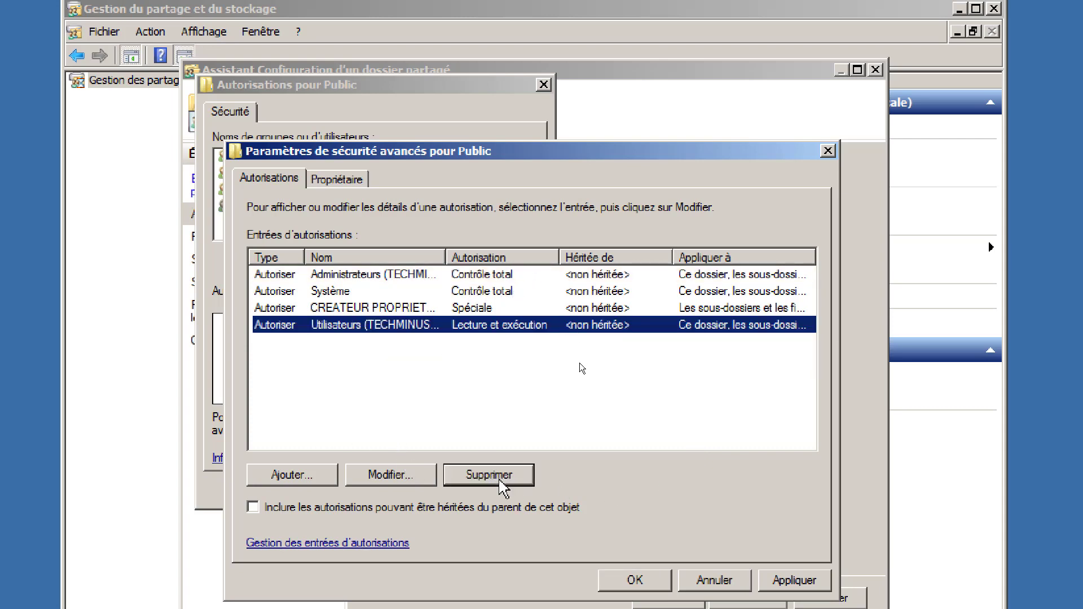
left_click(499, 477)
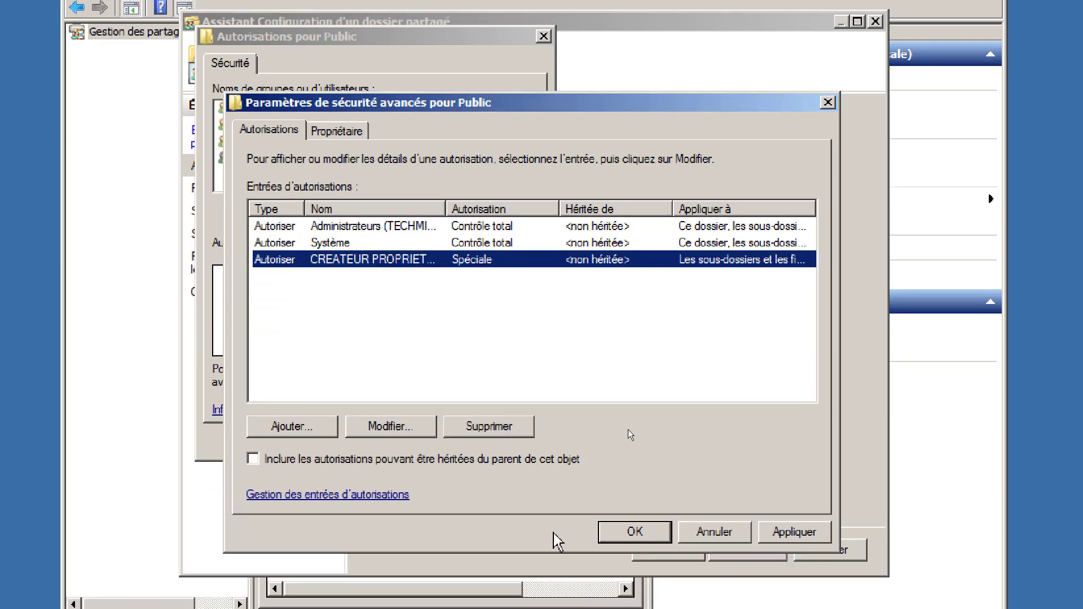
left_click(631, 530)
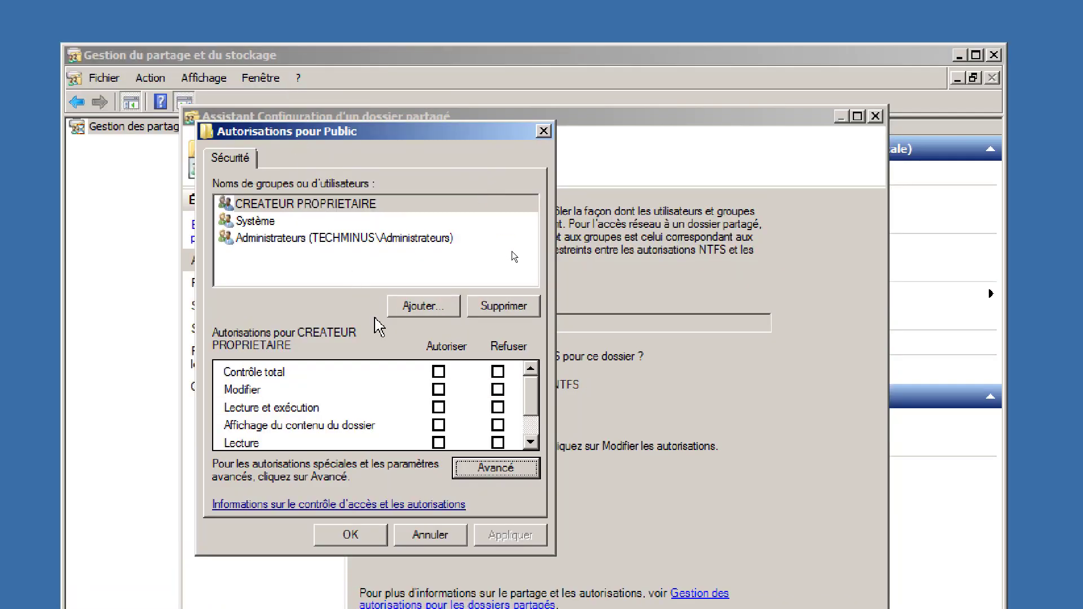
Add the Utilisateurs group to the NTFS permissions of Public with its default rights
left_click_drag(385, 135, 541, 134)
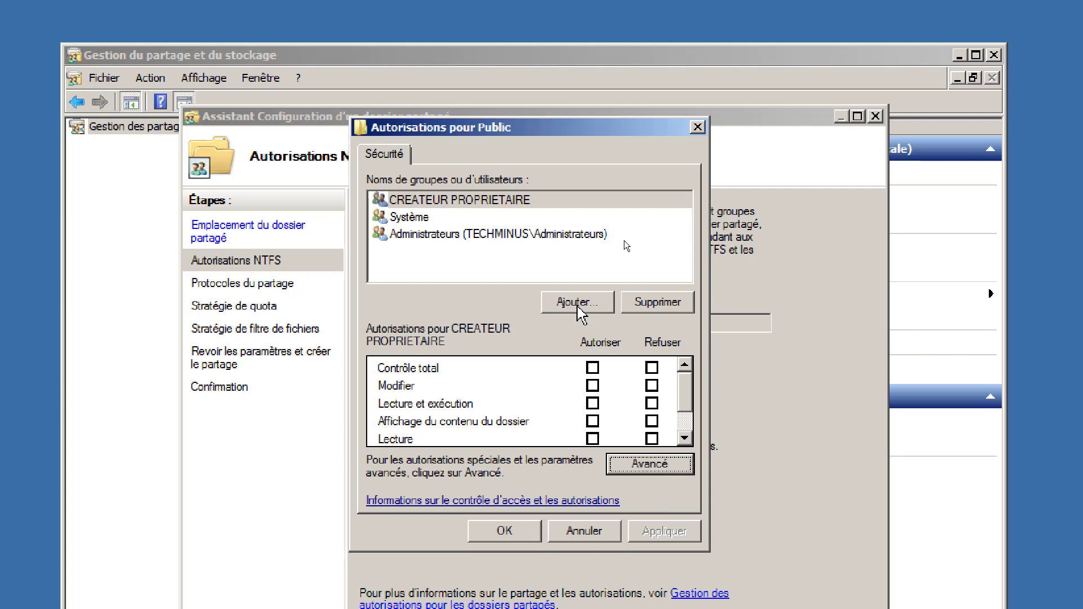
left_click(577, 306)
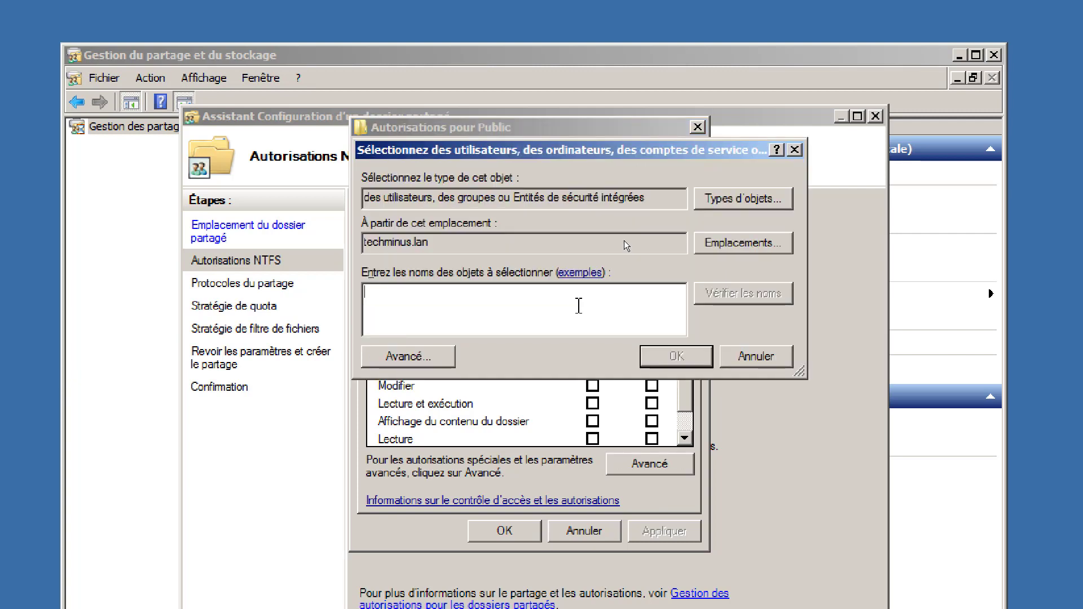
type("Utilisateurs")
key("Return")
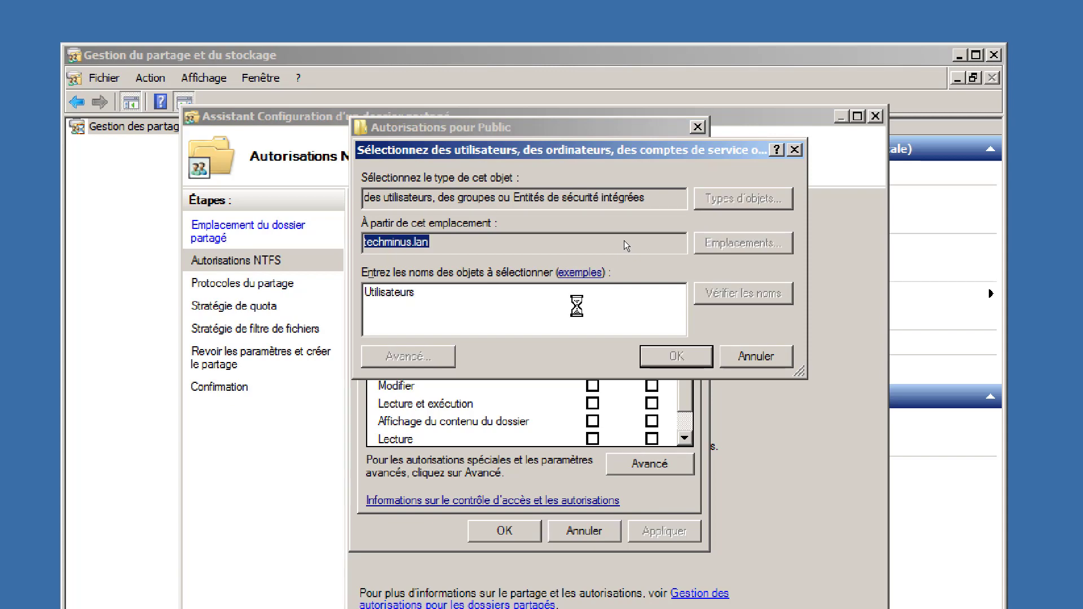
key("Return")
key("Return")
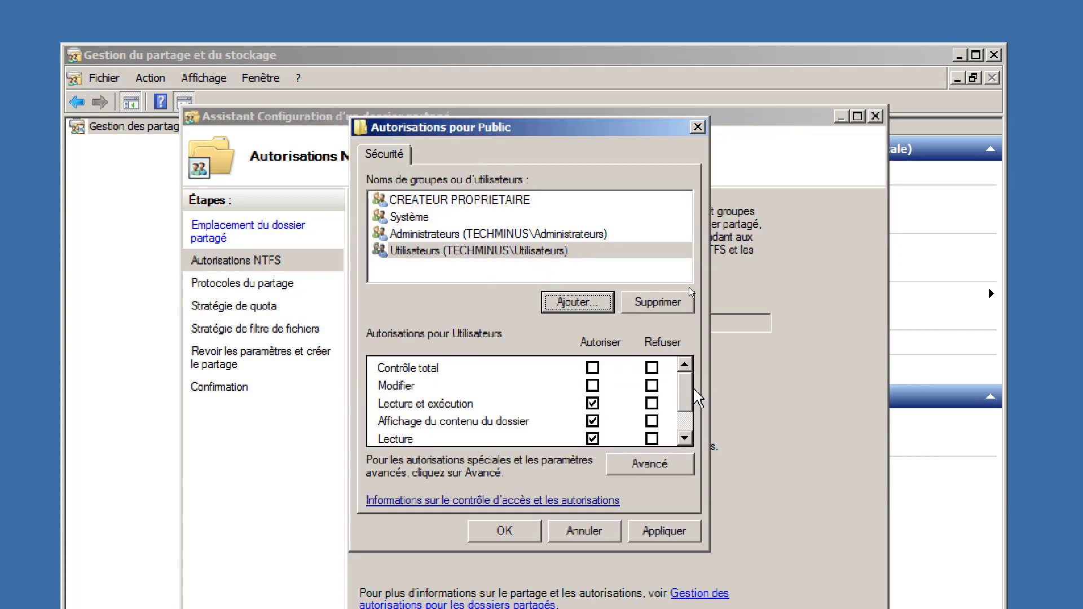
Examine the detailed rights and inheritance scope of the Utilisateurs entry in Public's advanced security settings
mouse_move(689, 391)
left_mouse_down()
mouse_move(691, 411)
mouse_move(686, 379)
mouse_move(691, 399)
left_mouse_up()
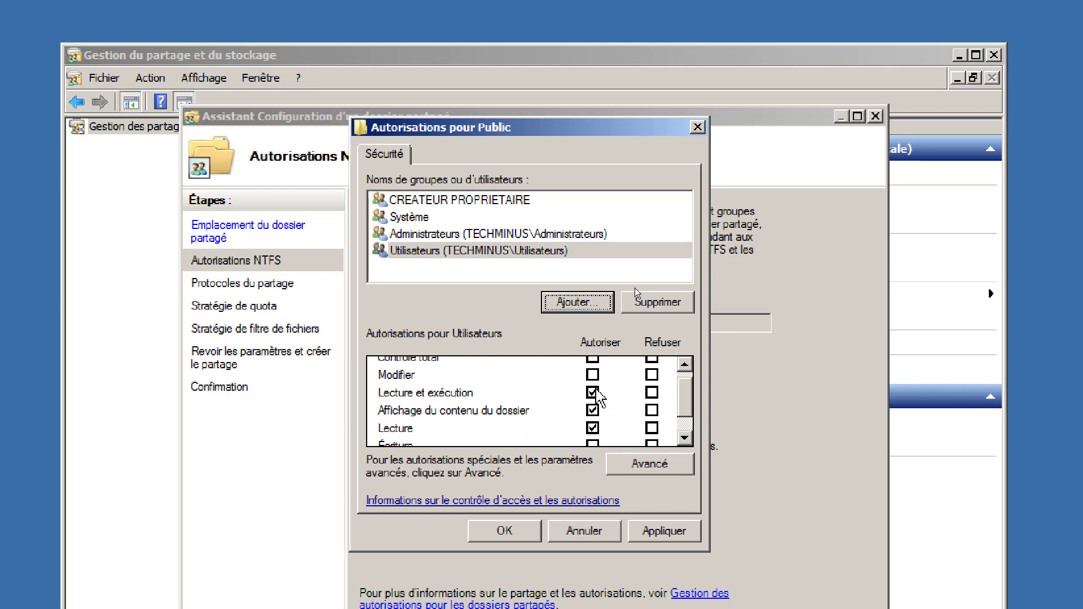
left_click(649, 464)
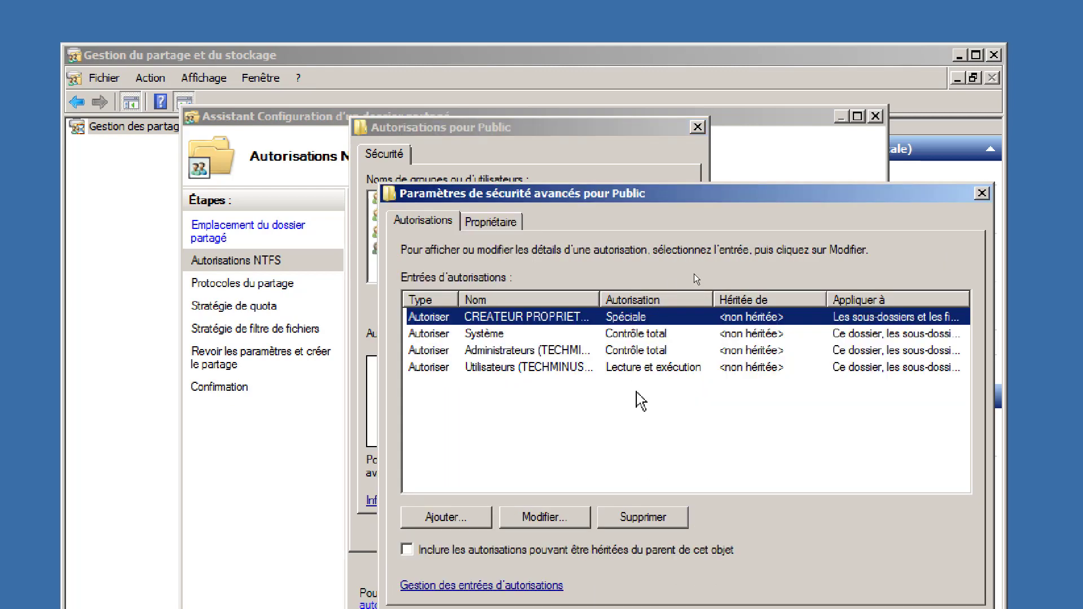
double_click(542, 368)
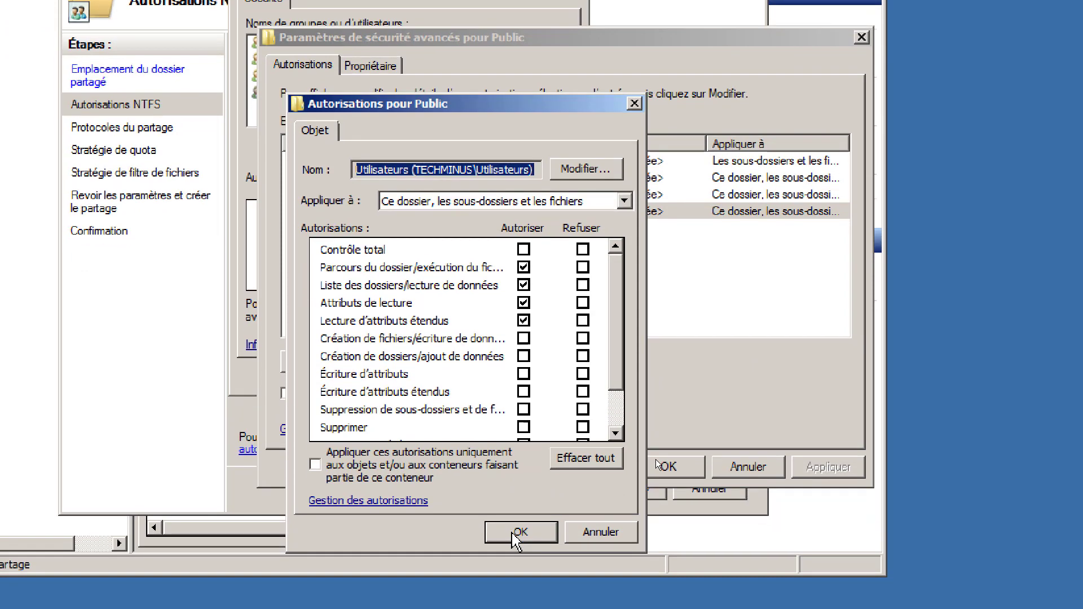
left_click(516, 533)
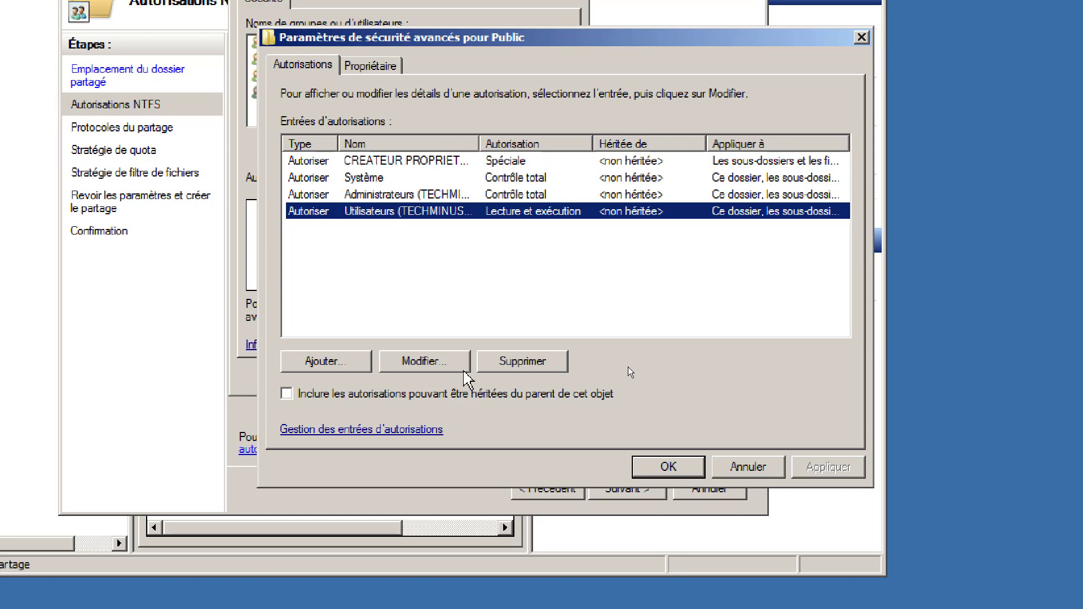
Add a second permission entry for the Utilisateurs group on Public, applying to "Ce dossier seulement"
left_click(307, 364)
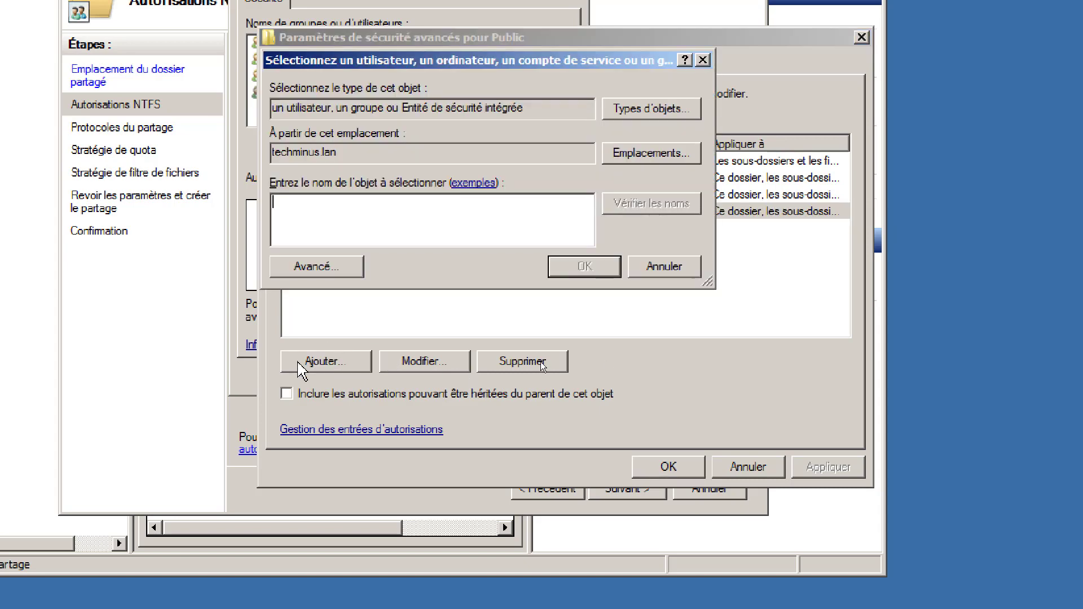
type("Utilis")
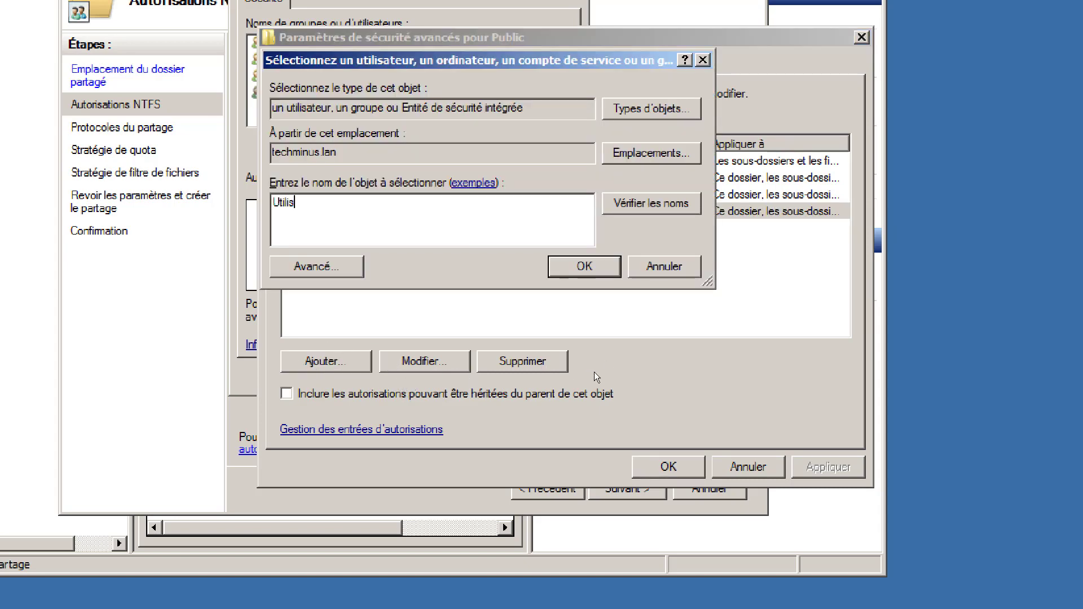
type("ateurs")
key("Return")
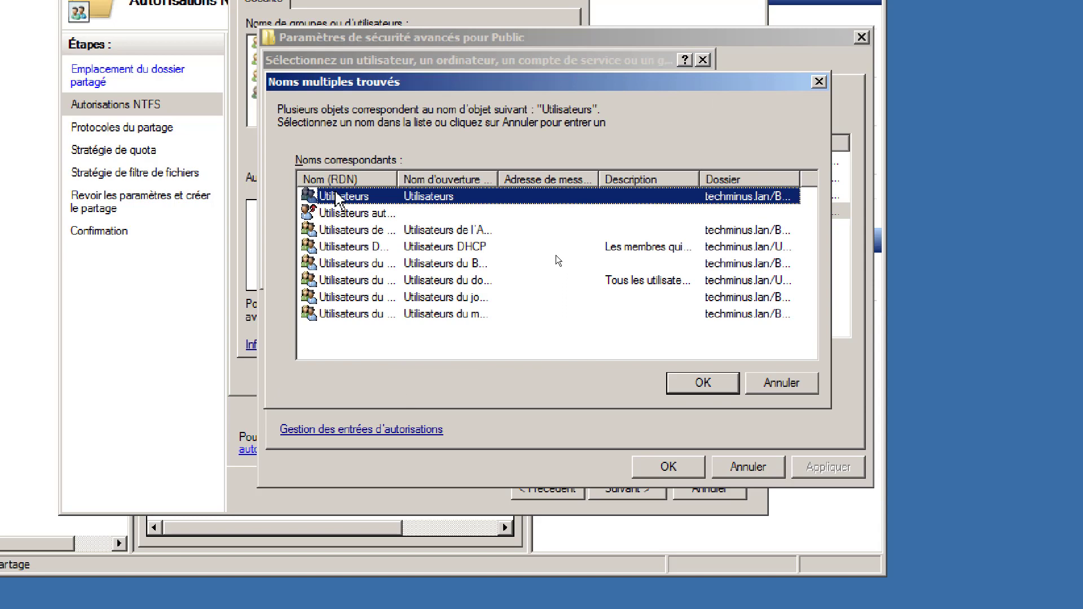
key("Return")
key("Return")
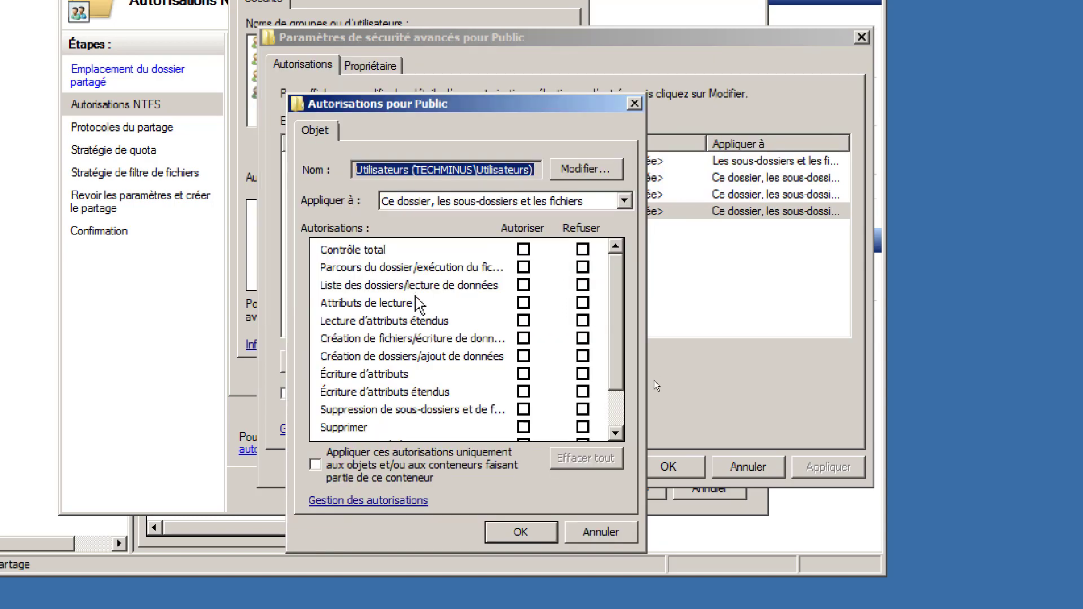
left_click(506, 205)
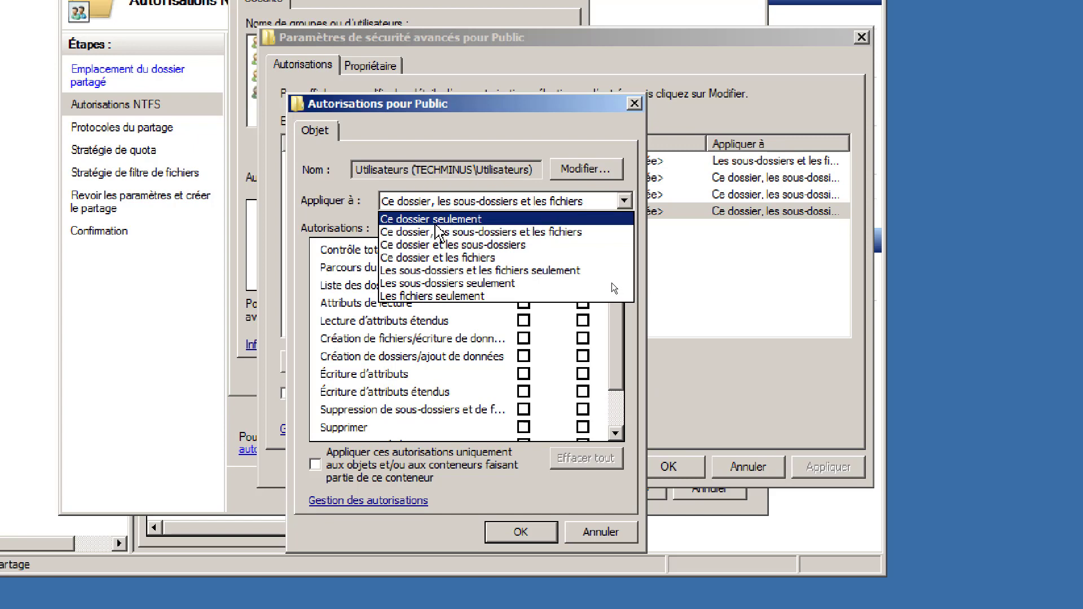
left_click(438, 220)
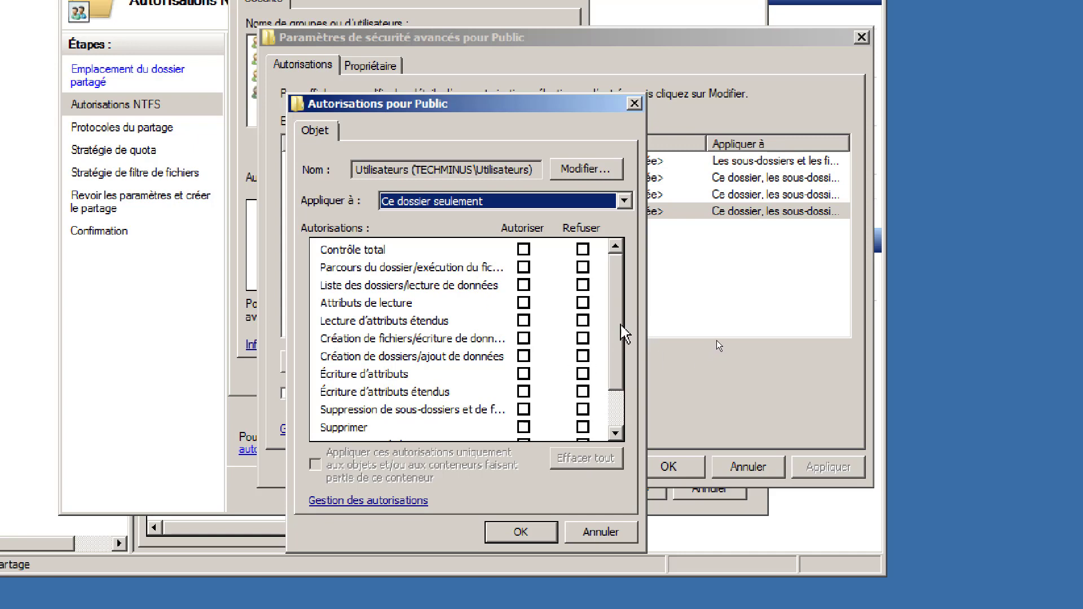
Allow Écriture d'attributs, Écriture d'attributs étendus and Création de dossiers/ajout de données in the new entry, and apply the advanced security settings
scroll(622, 332, "down", 2)
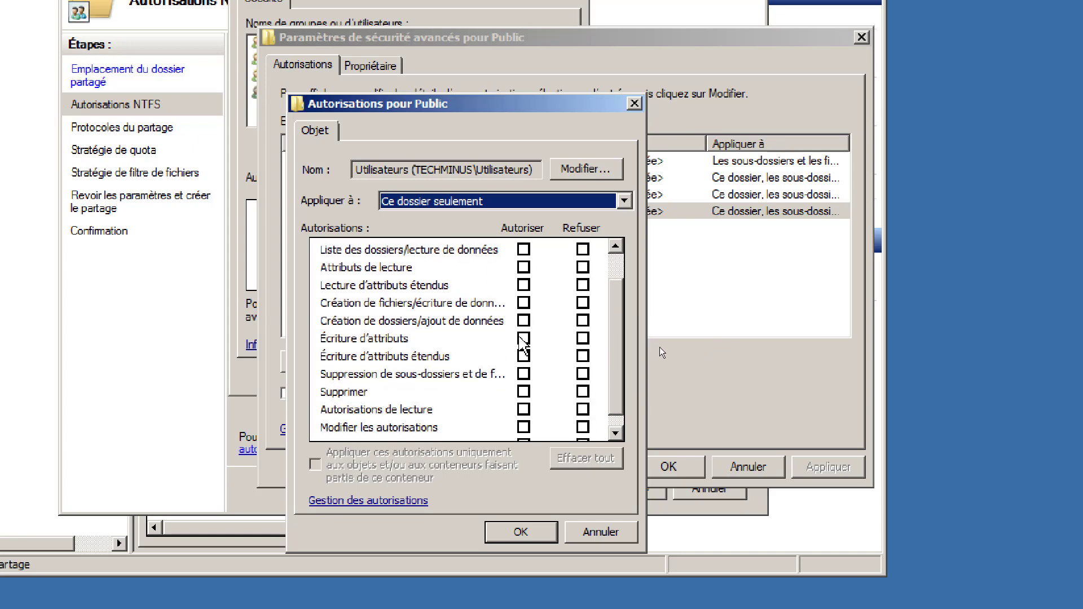
left_click(524, 338)
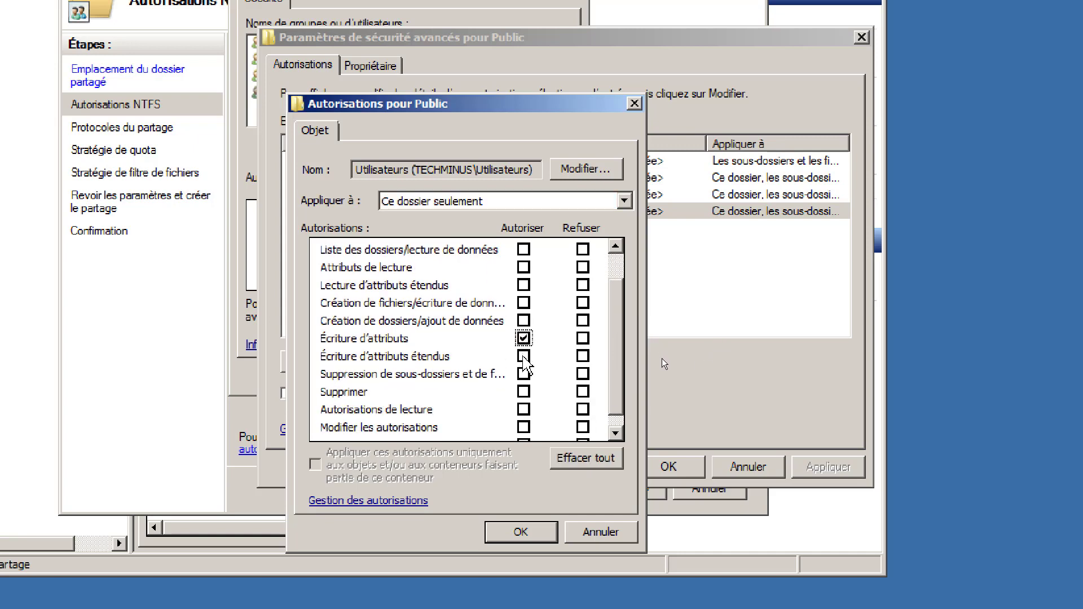
left_click(523, 357)
left_click(524, 320)
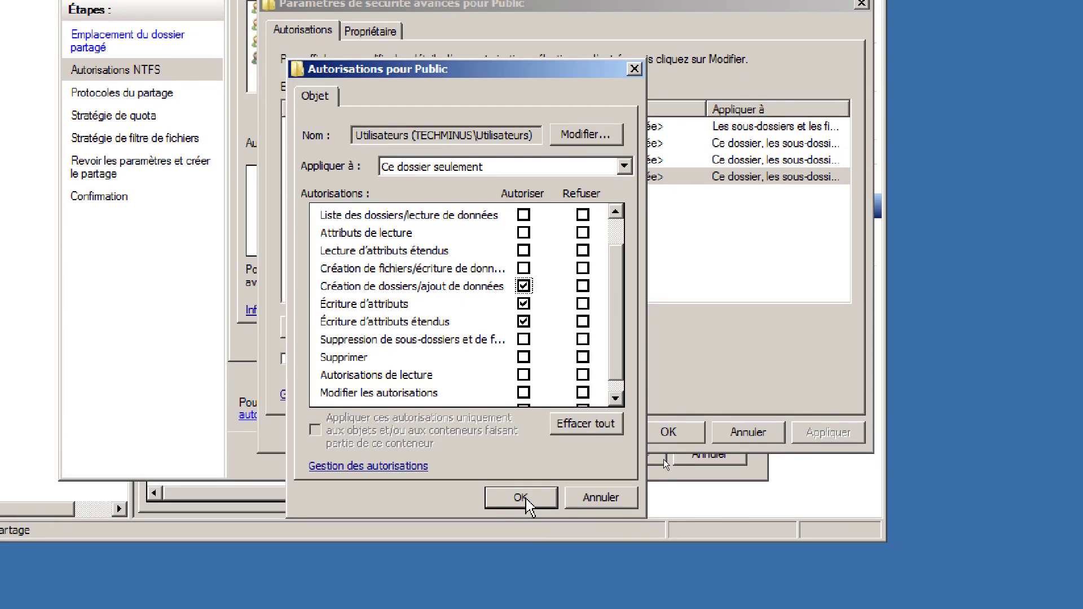
left_click(526, 535)
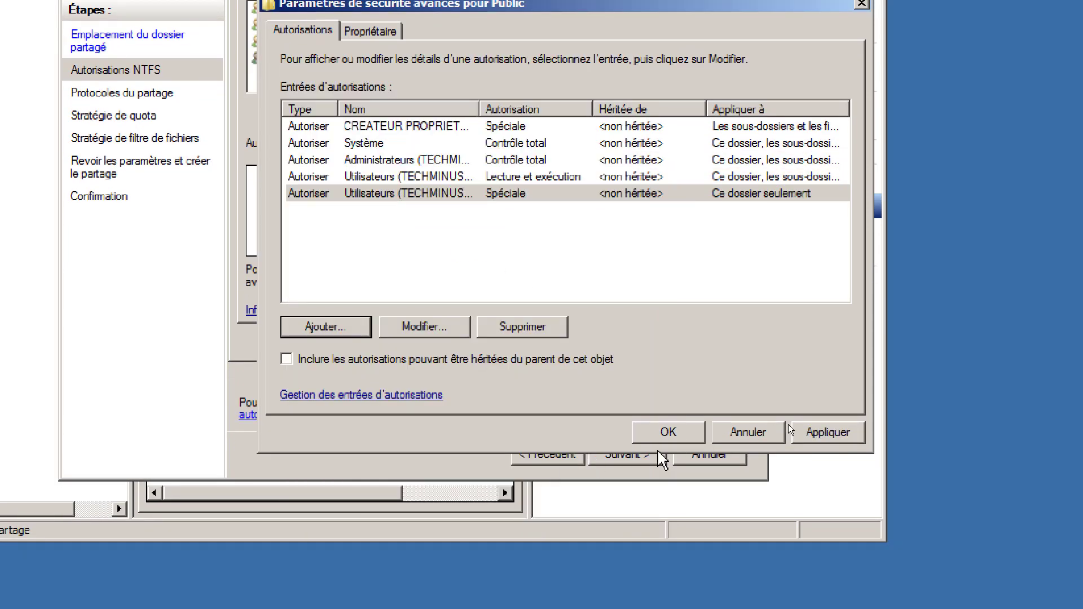
left_click(827, 432)
left_click(748, 430)
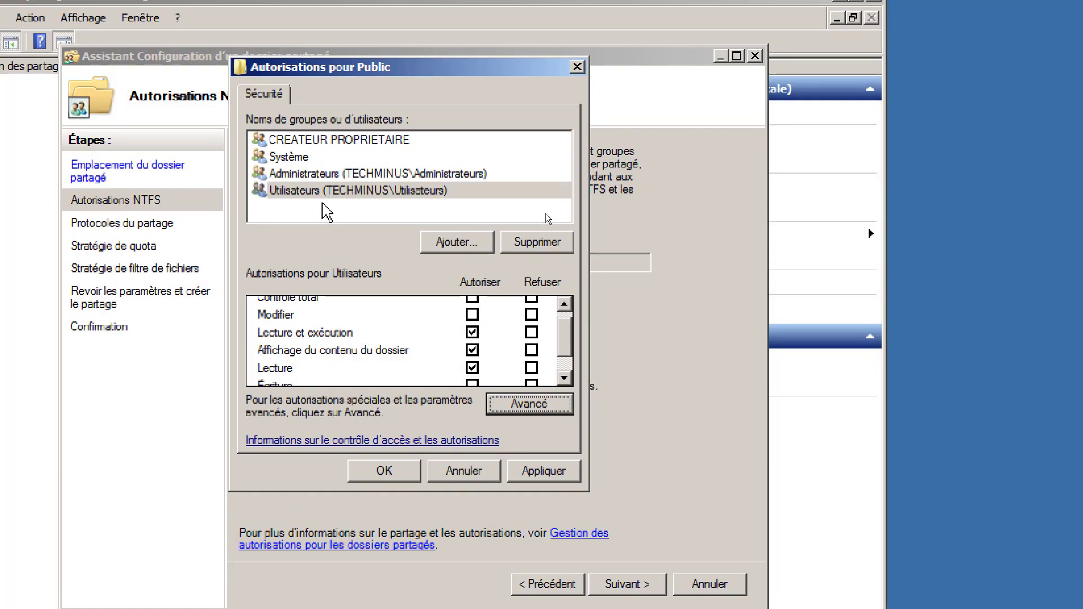
Check the Utilisateurs group's permissions on Public down to the special permissions, and accept the NTFS permissions
left_click(318, 192)
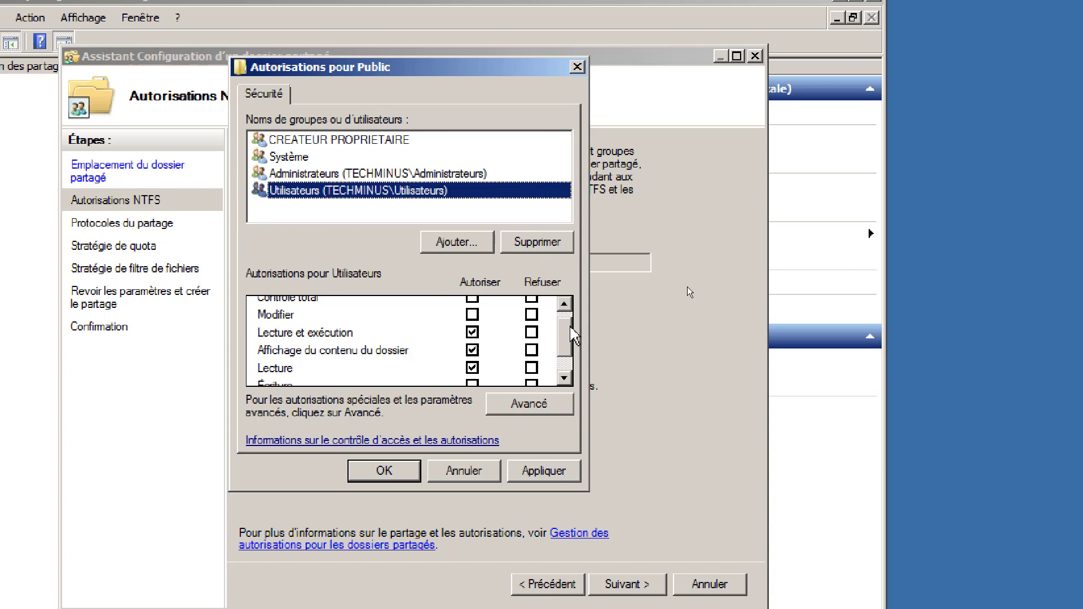
left_click_drag(566, 326, 564, 362)
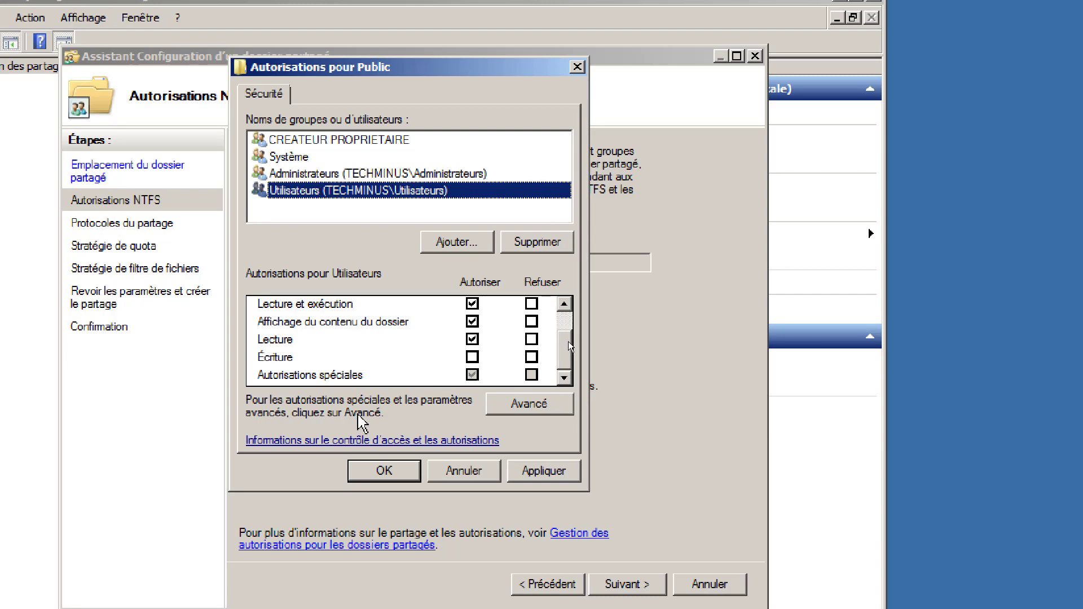
left_click(384, 470)
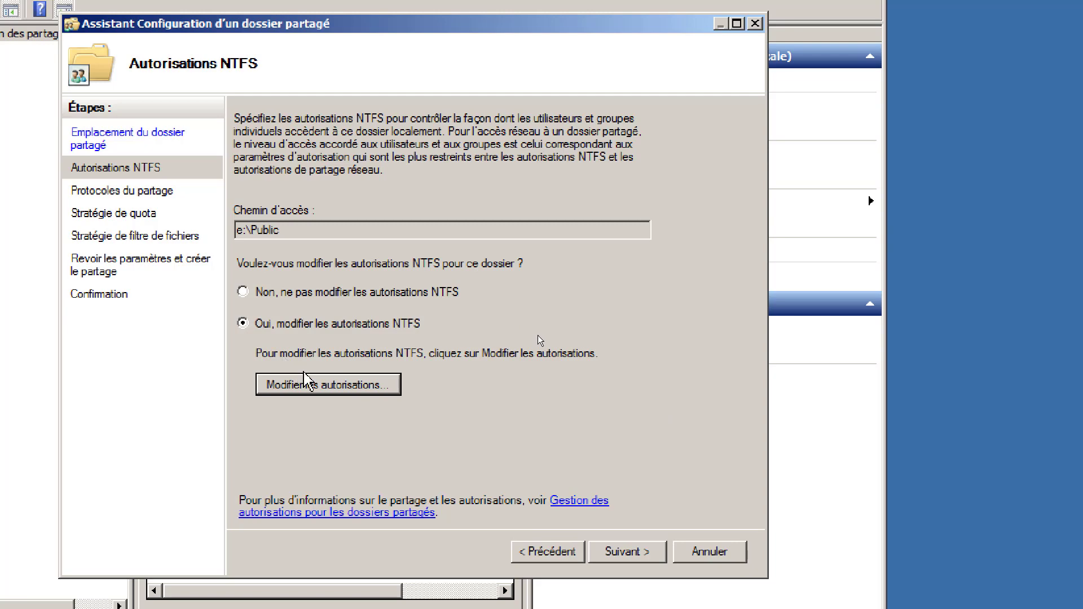
Examine the detailed rights and scope of Public's CREATEUR PROPRIETAIRE entry and of the Utilisateurs read-and-execute entry
left_click(304, 383)
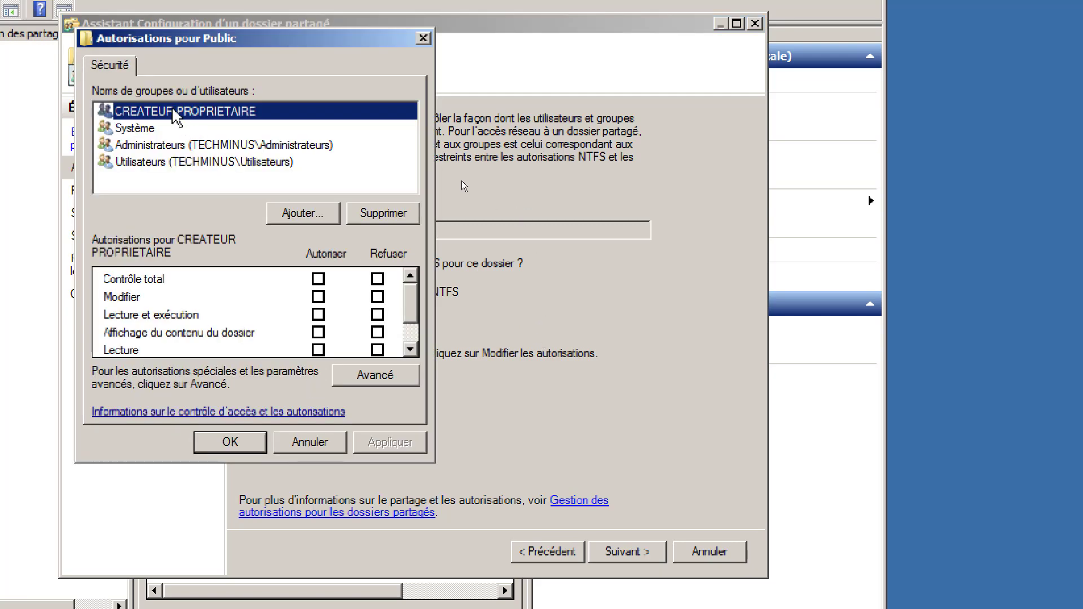
left_click(402, 380)
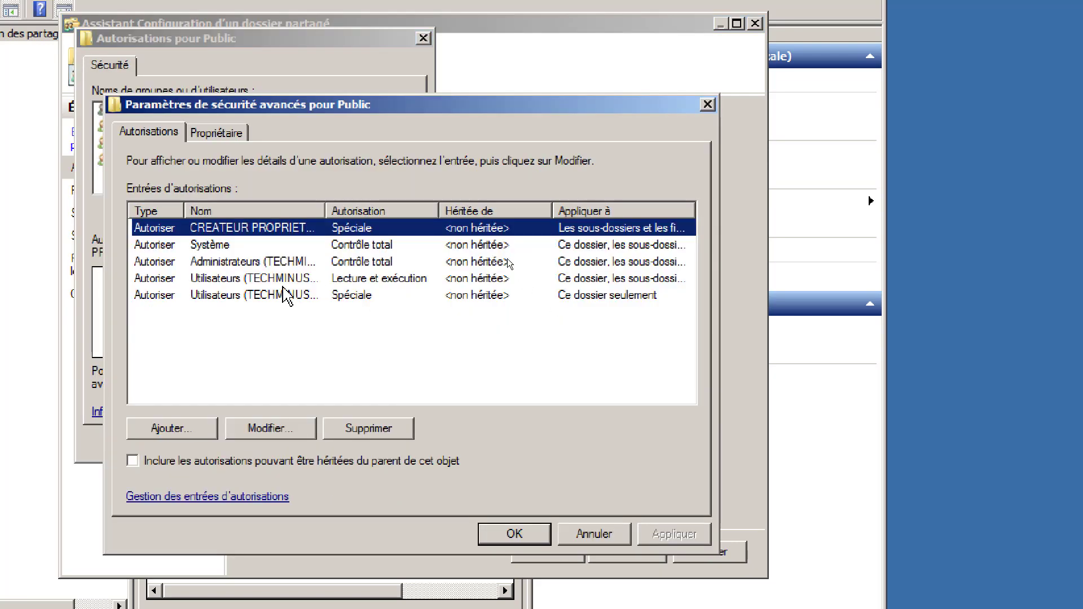
double_click(244, 228)
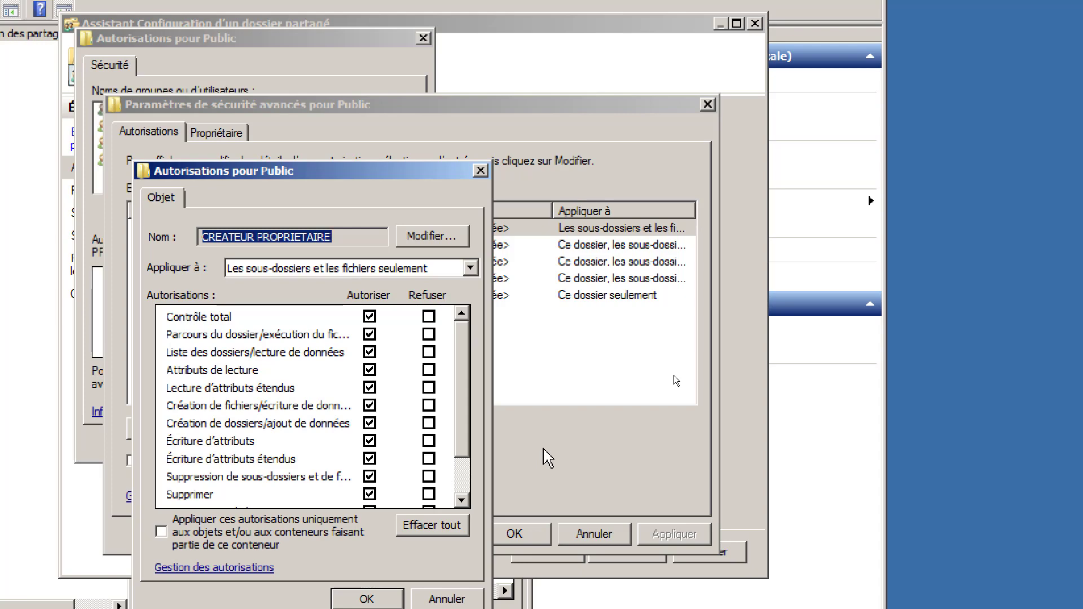
left_click(481, 170)
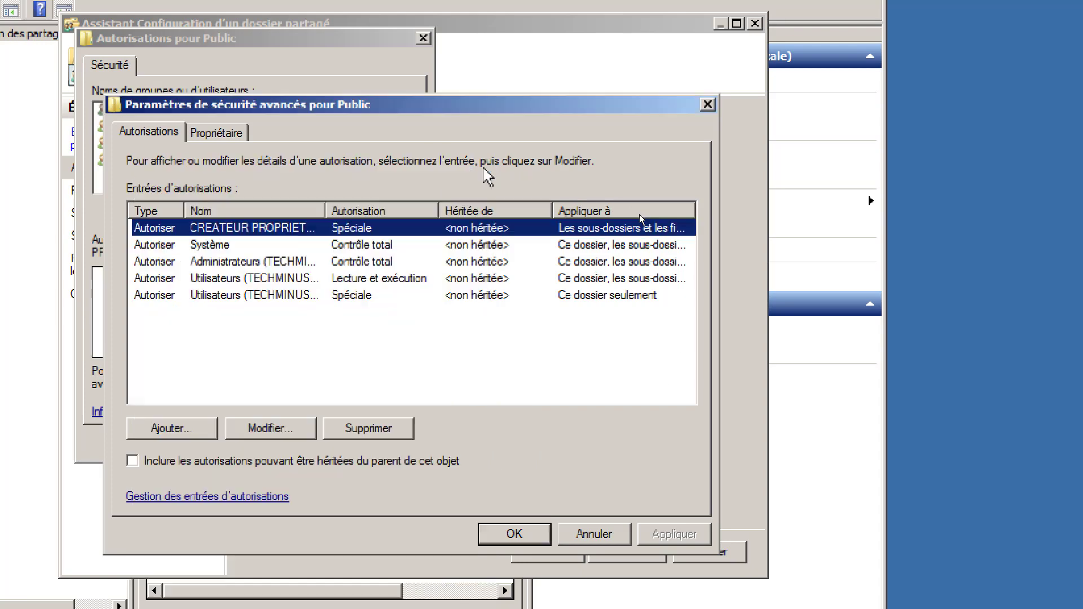
double_click(280, 278)
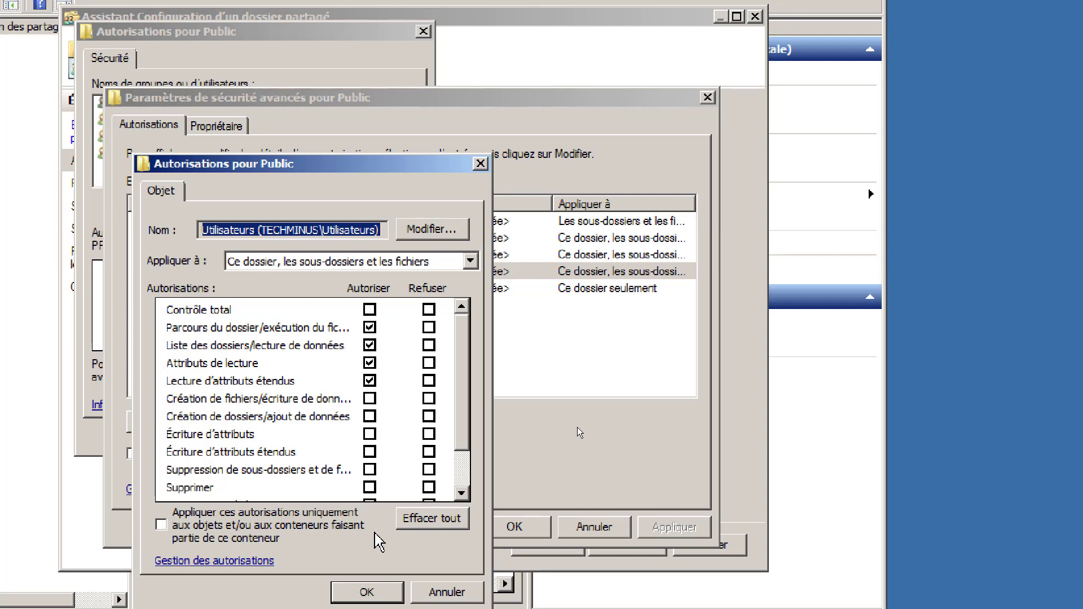
left_click(480, 164)
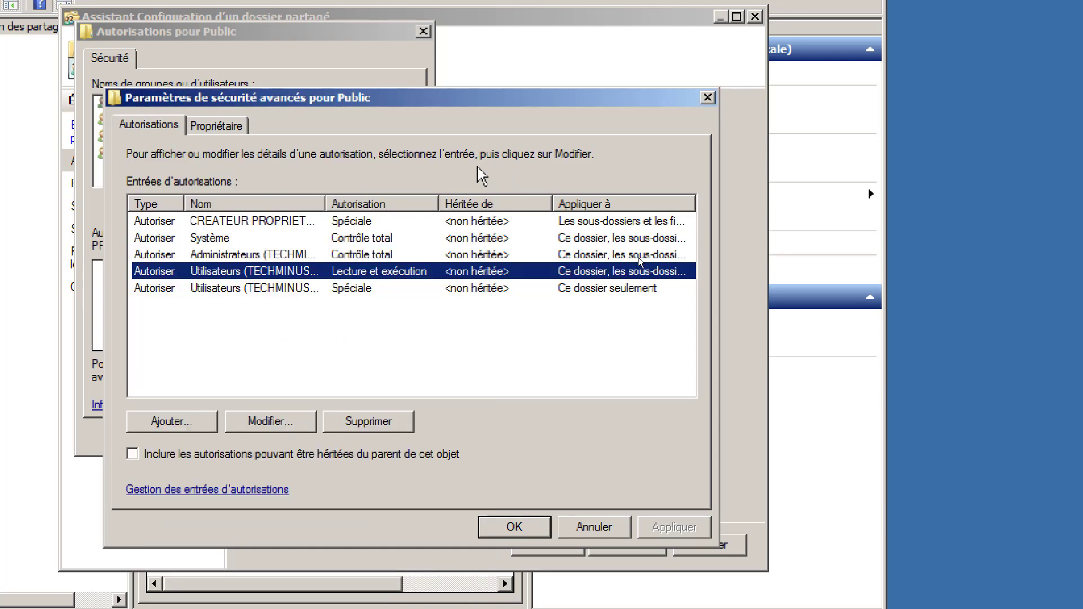
left_click(515, 528)
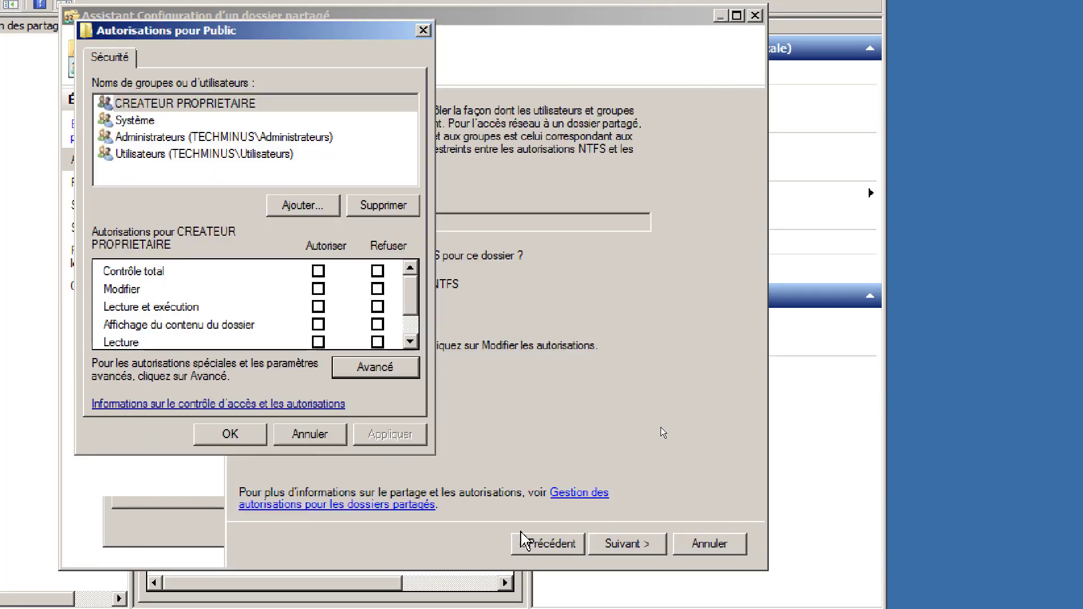
left_click(253, 433)
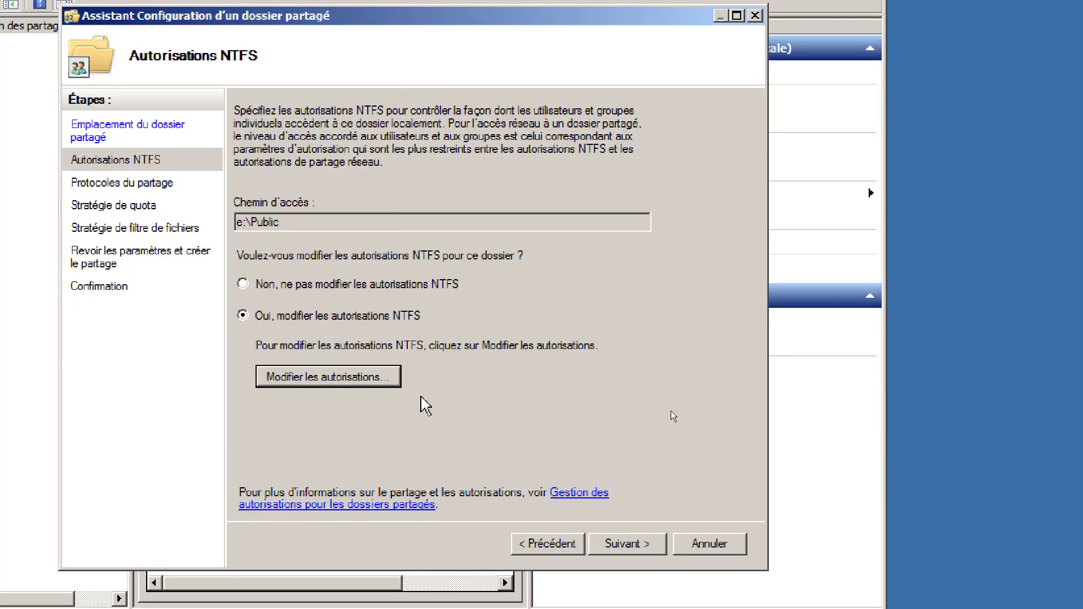
Keep SMB sharing under the name Public and make none of the share's files or programs available offline
left_click(625, 542)
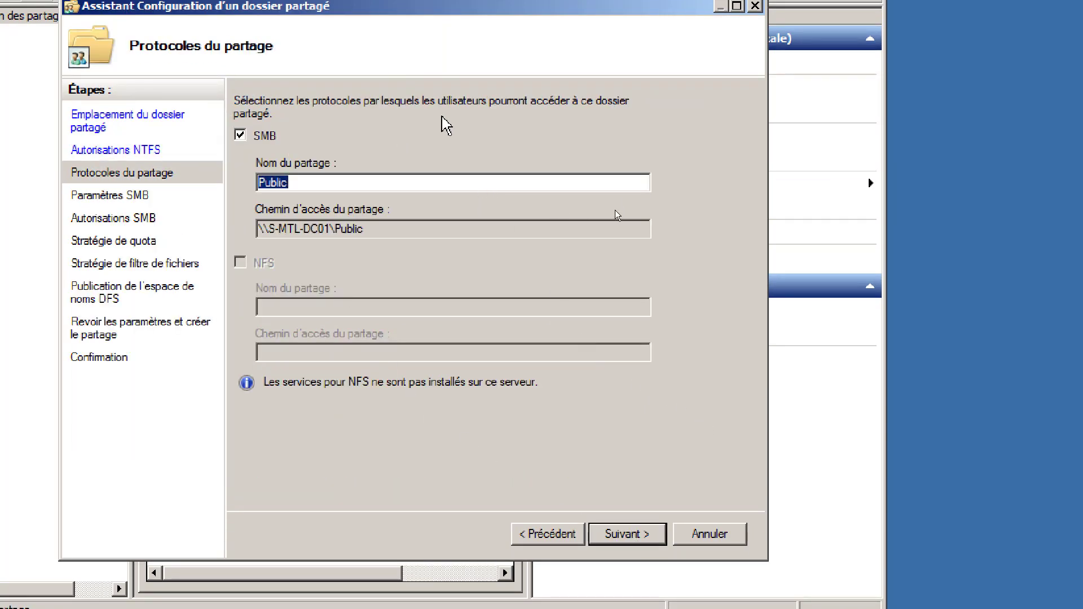
left_click(621, 538)
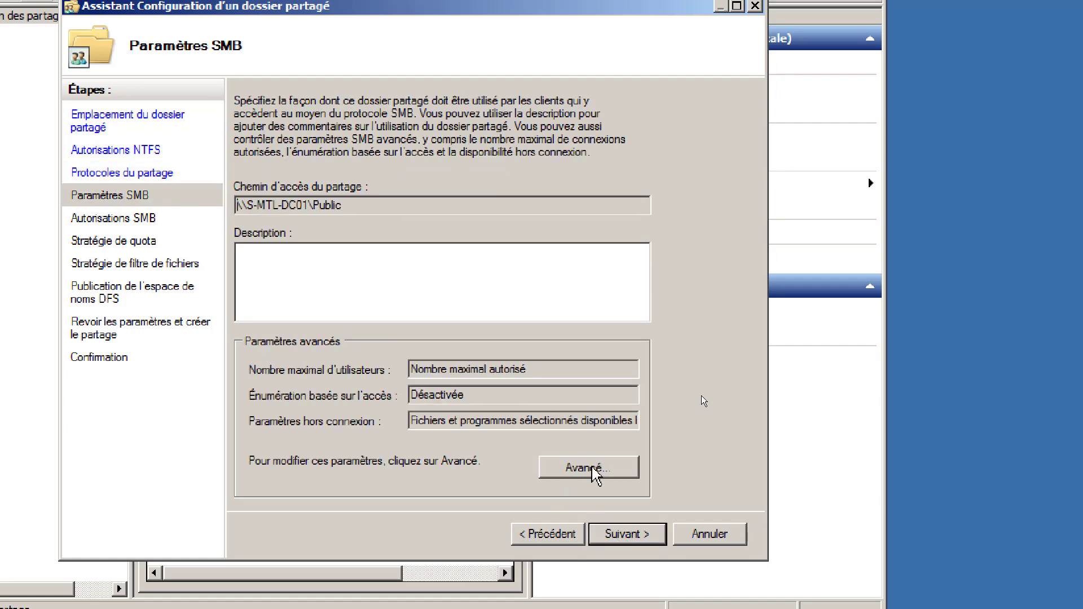
left_click(592, 470)
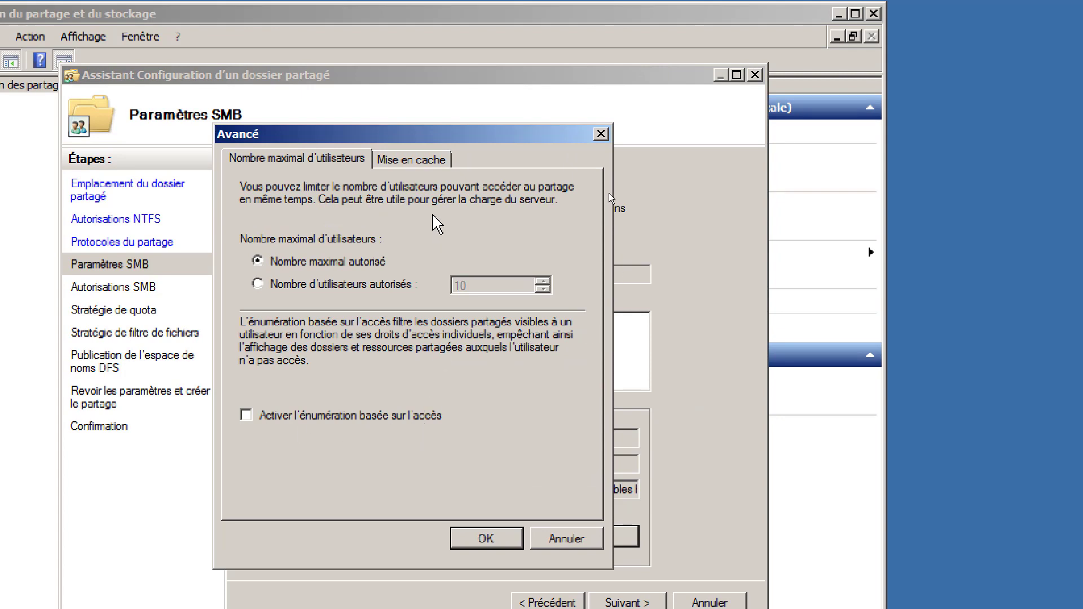
left_click(421, 160)
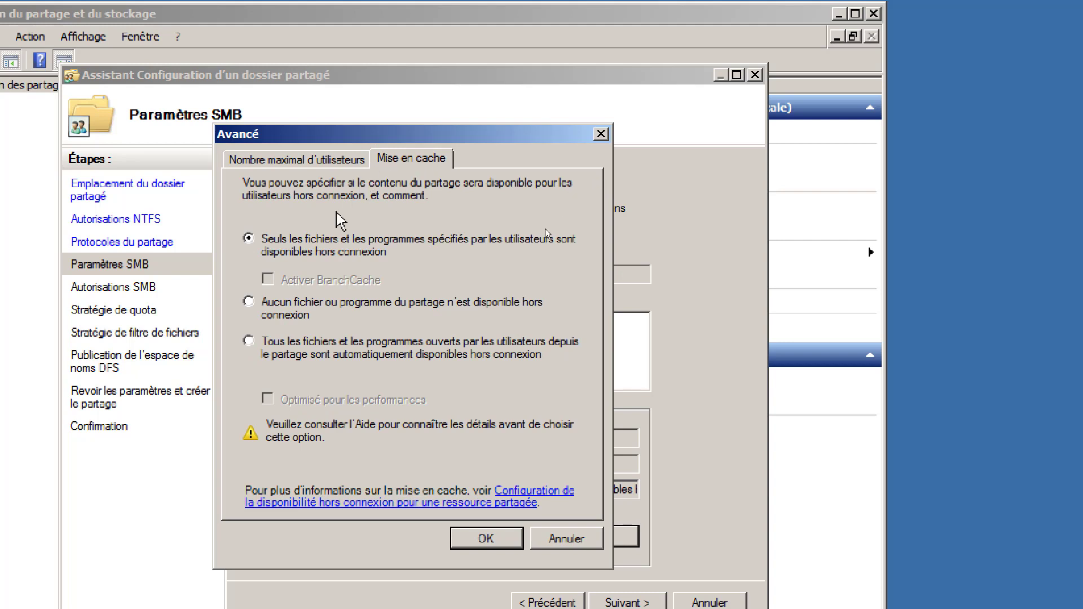
left_click(249, 302)
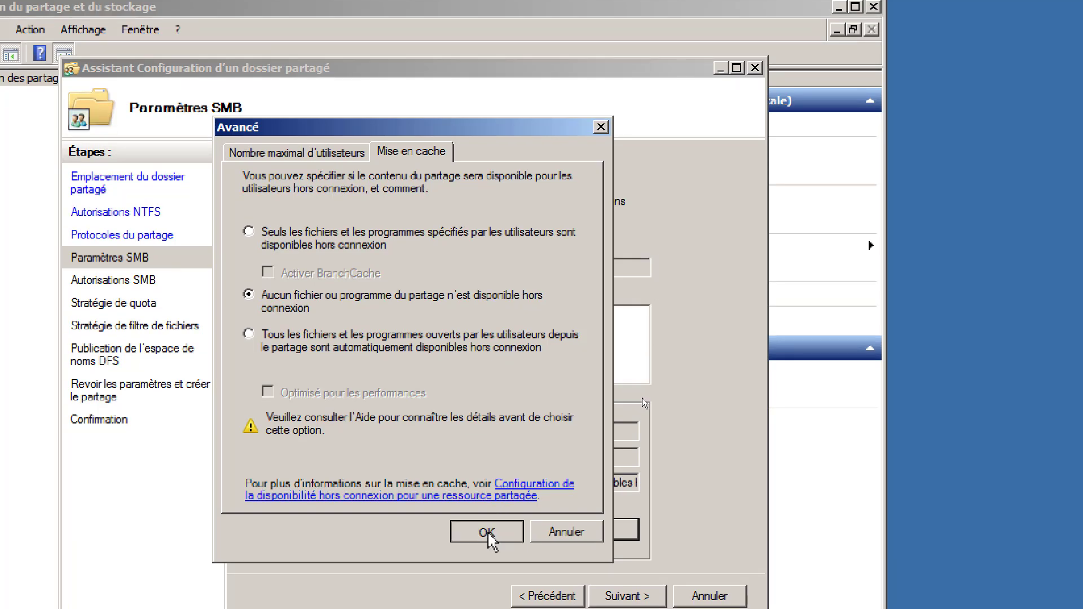
left_click(488, 531)
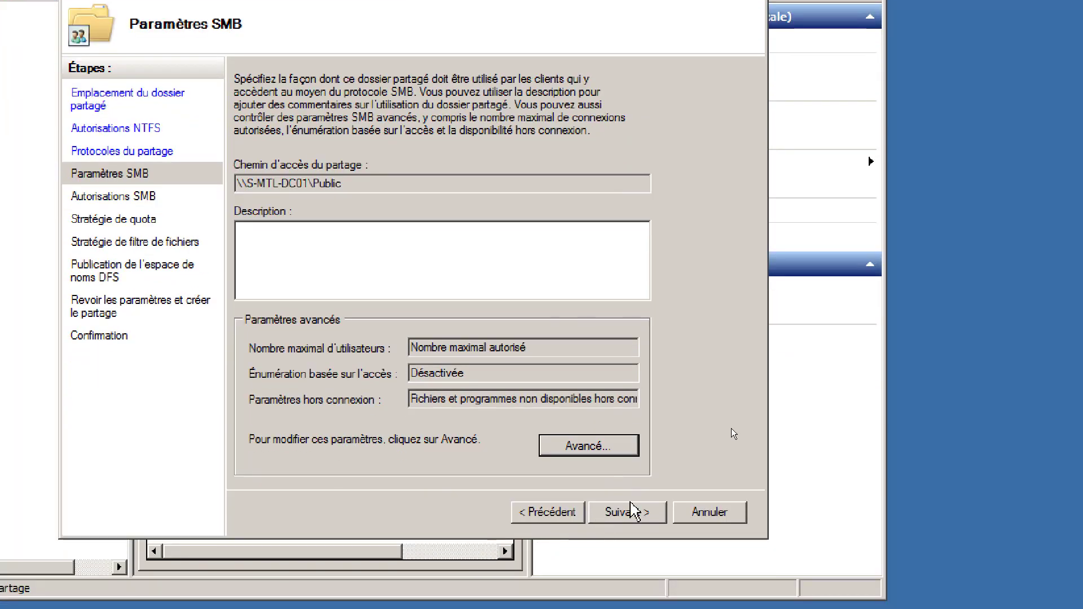
left_click(640, 594)
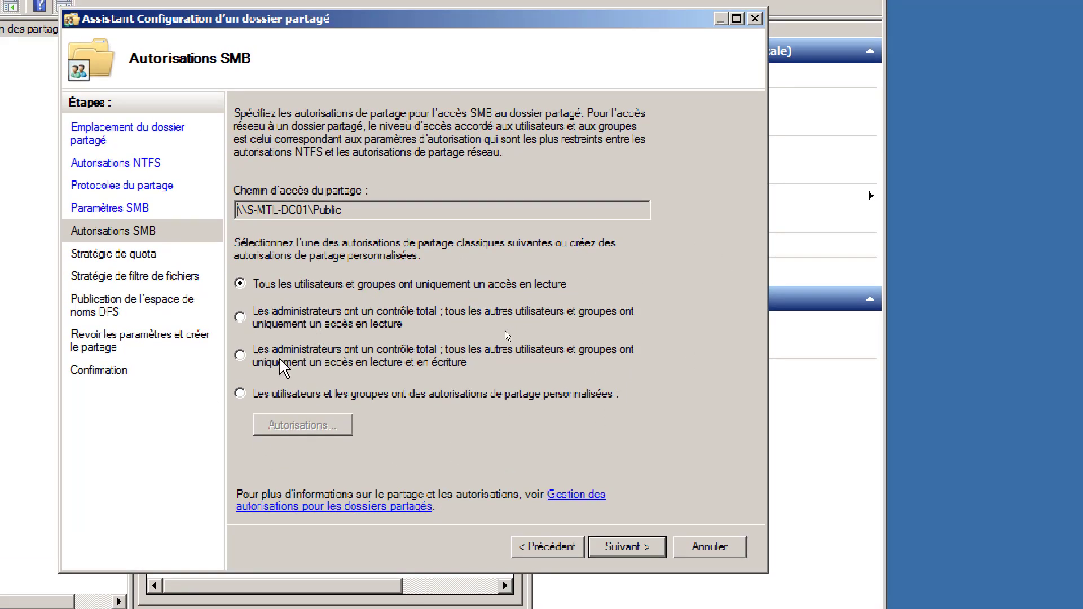
Choose custom share permissions for Public and allow Tout le monde the Modifier right
left_click(241, 357)
left_click(241, 395)
left_click(284, 424)
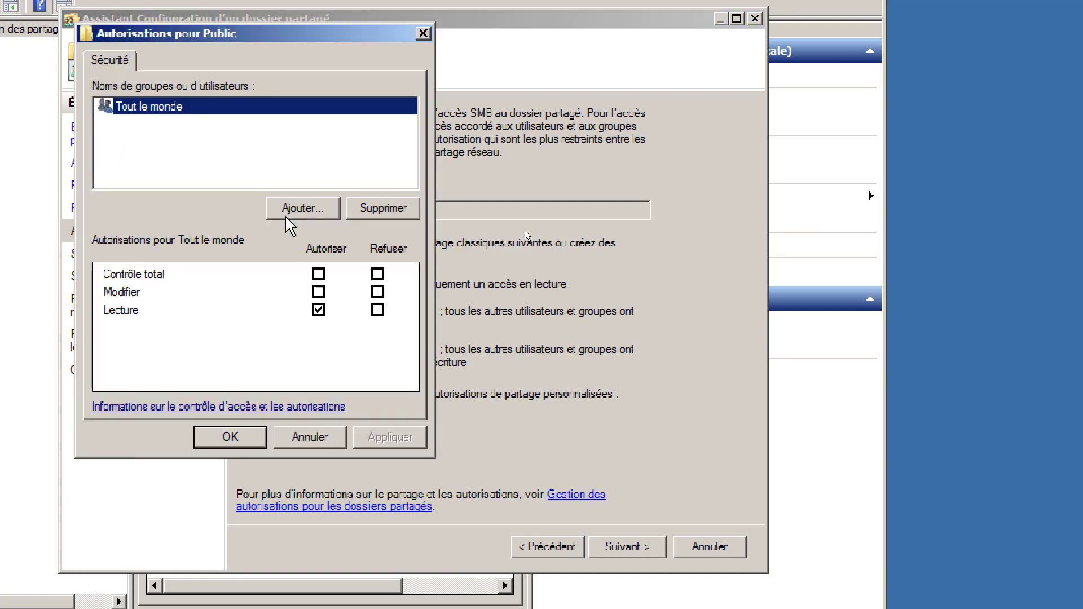
left_click(319, 291)
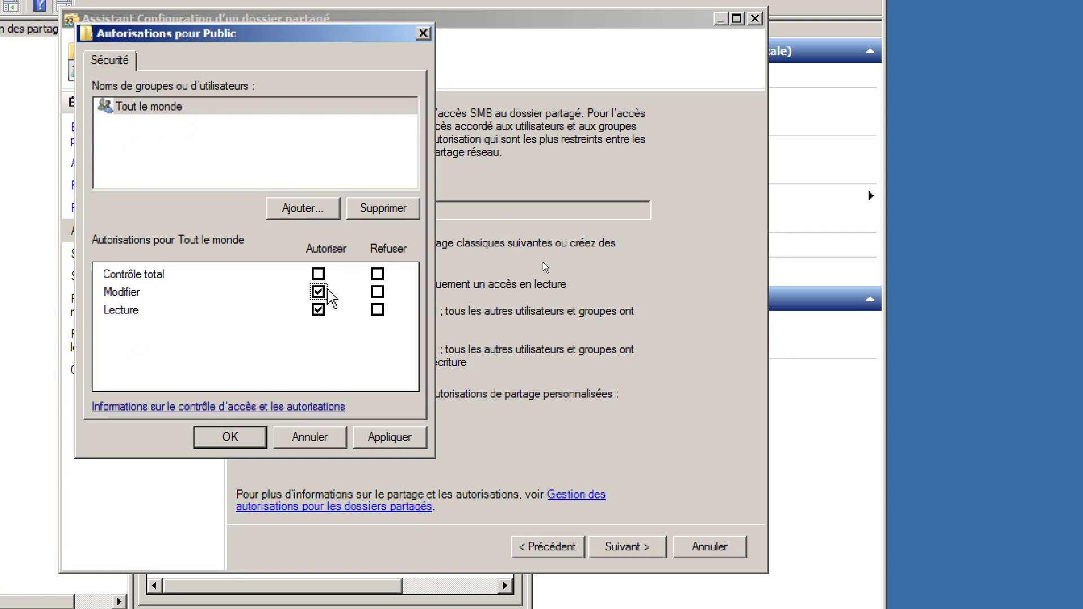
Add the Administrateurs group to Public's share permissions with Contrôle total and accept them
left_click(300, 213)
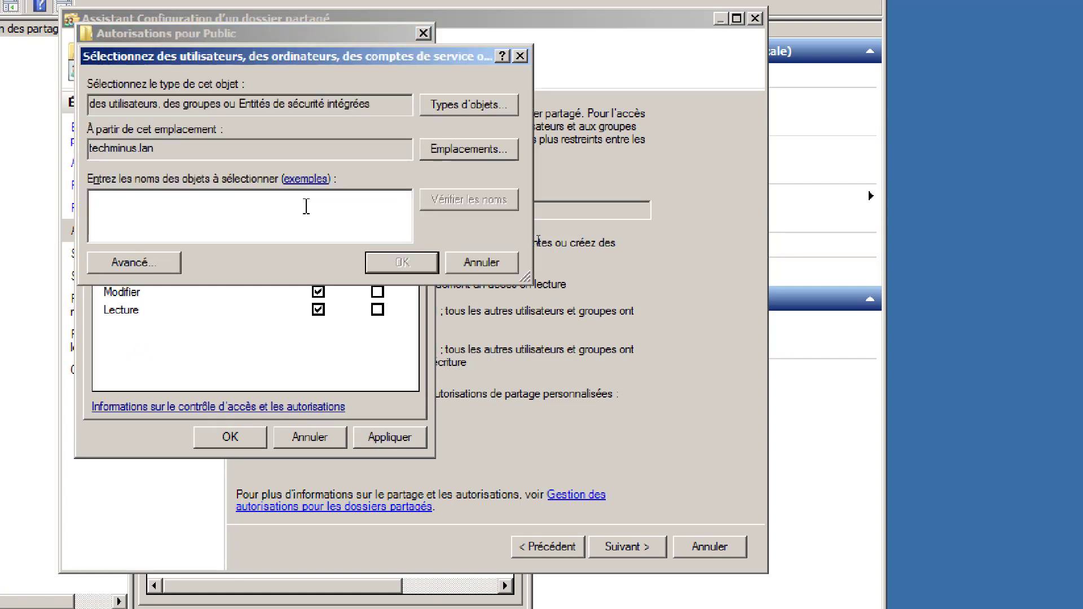
type("admini")
key("Return")
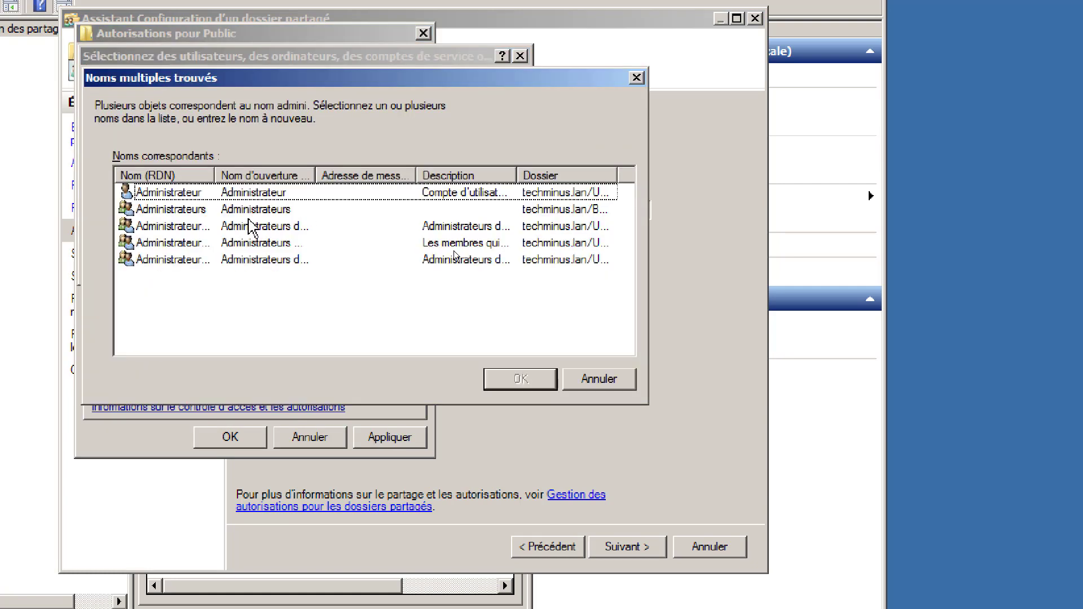
double_click(154, 217)
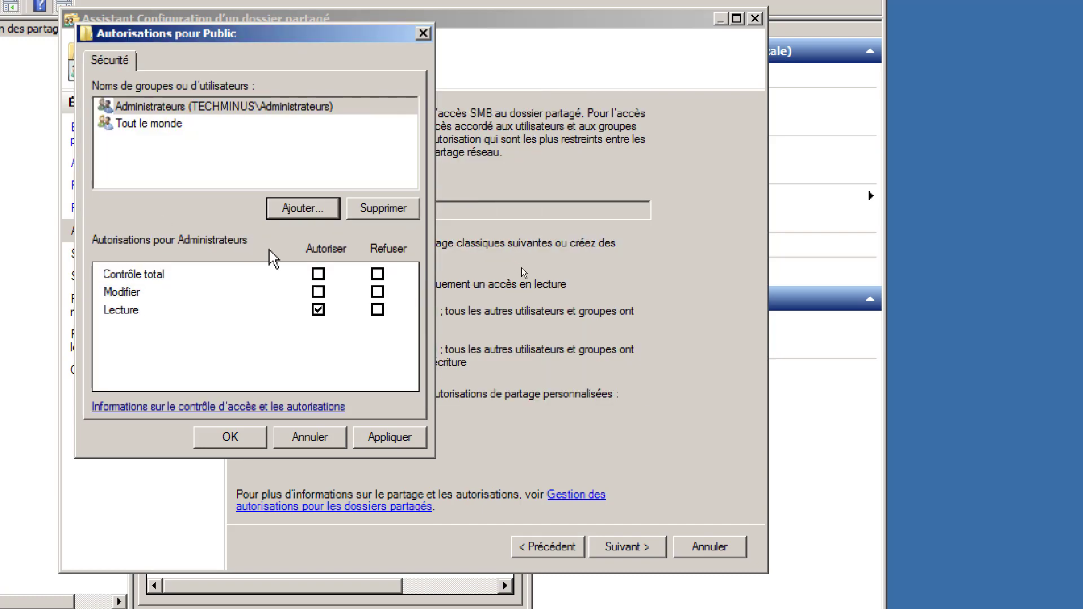
left_click(318, 274)
left_click(238, 437)
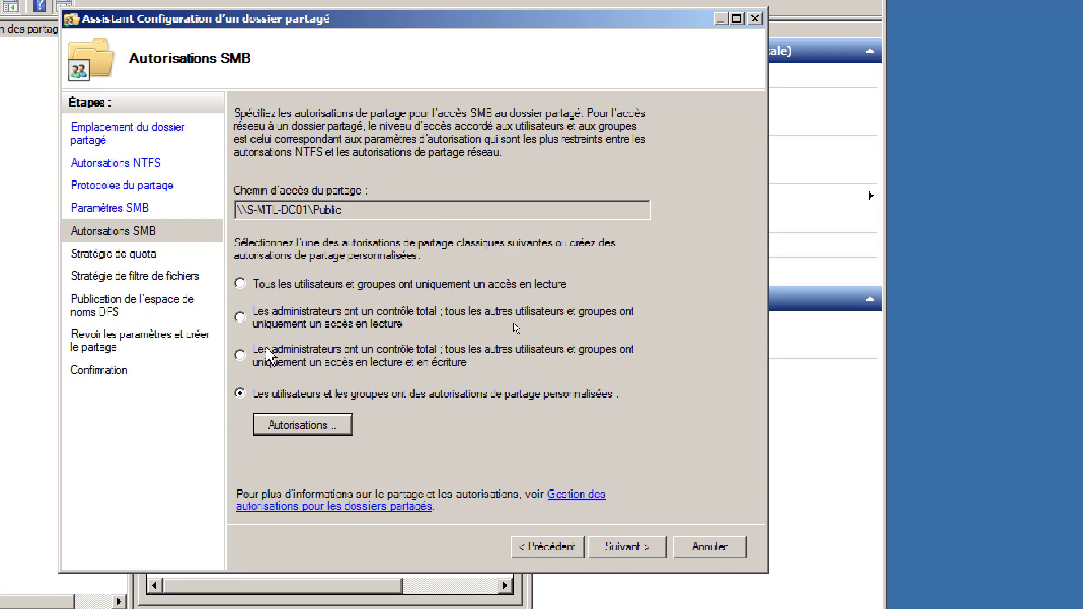
Give administrators full control and everyone else read and write access to Public over SMB, without applying a quota or file filter
left_click(240, 355)
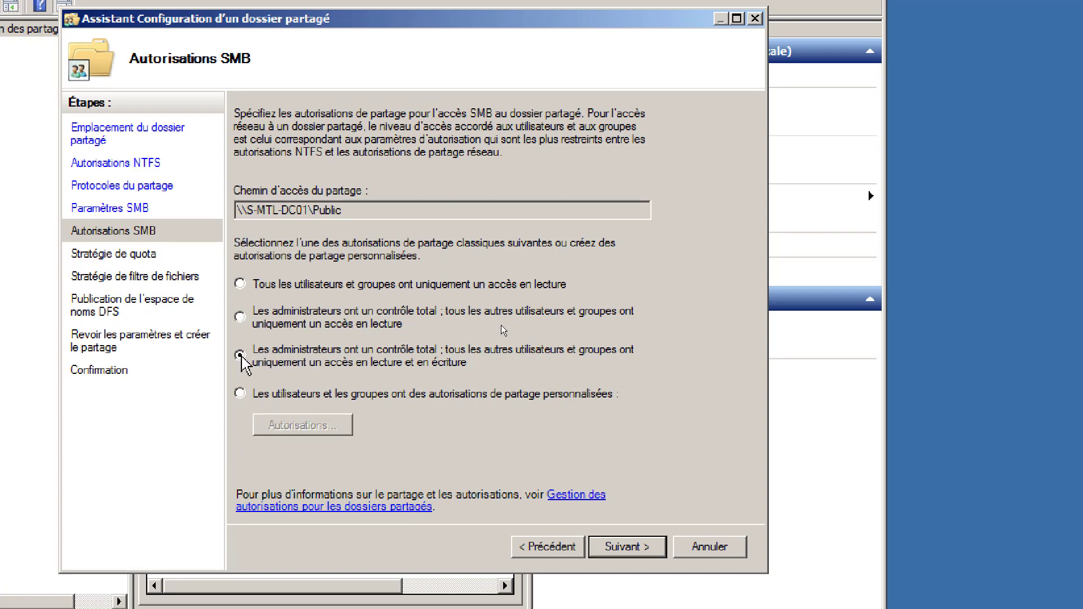
left_click(643, 548)
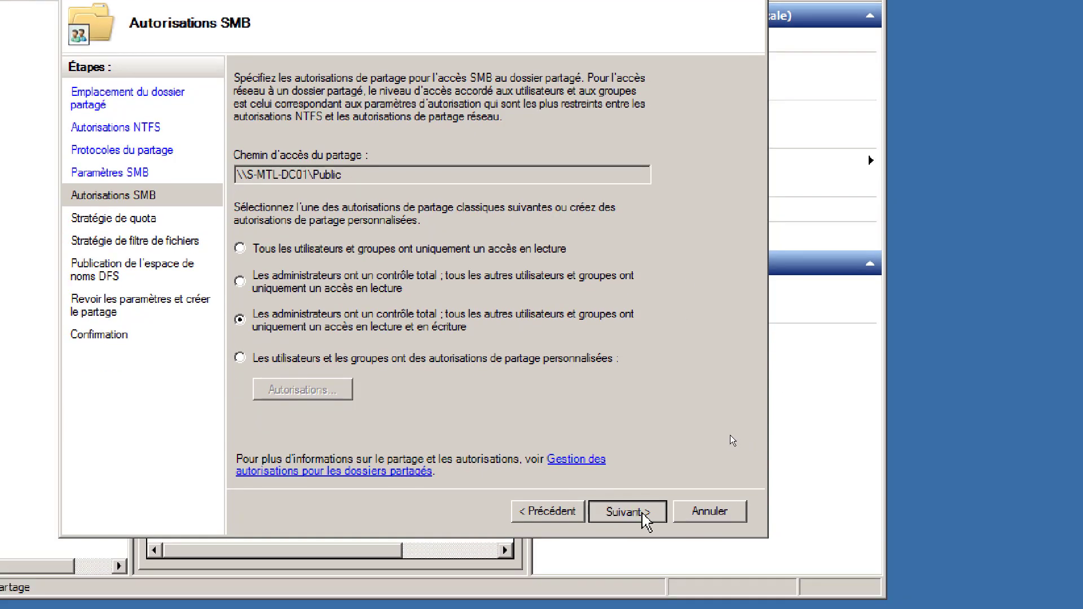
left_click(645, 519)
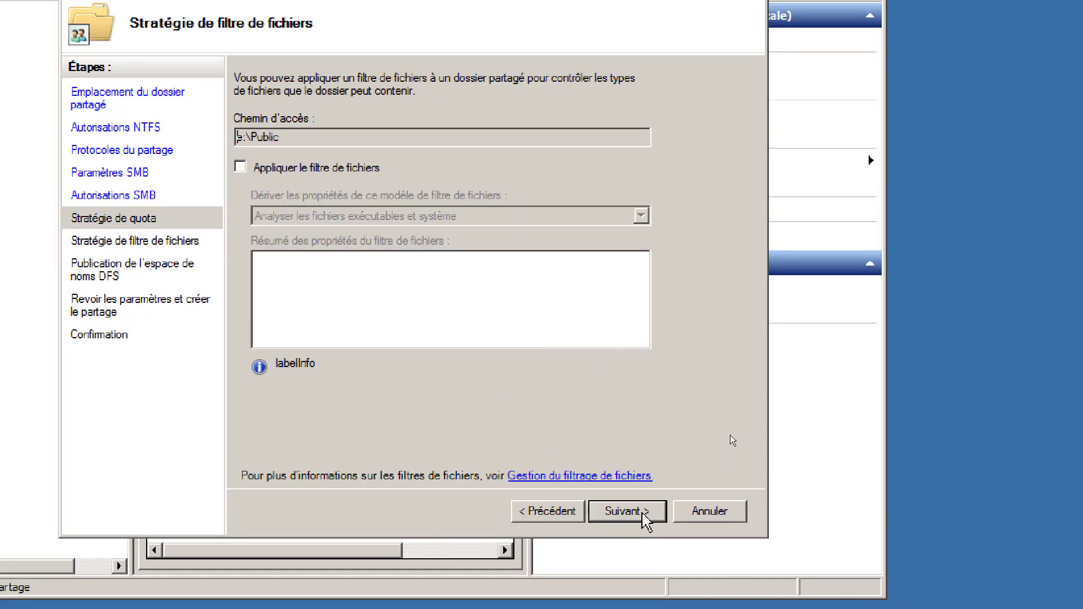
left_click(645, 519)
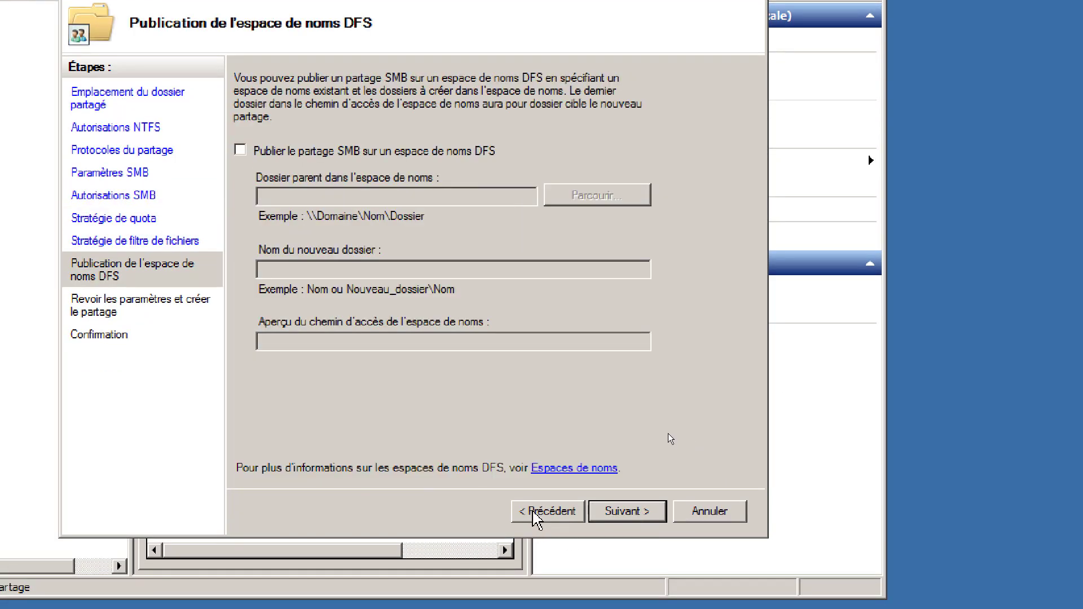
Return to the file filter policy and consult the Atelier 3.1 document in Chrome for the requested shares, then switch back to the Windows2008R2 virtual machine
left_click(542, 513)
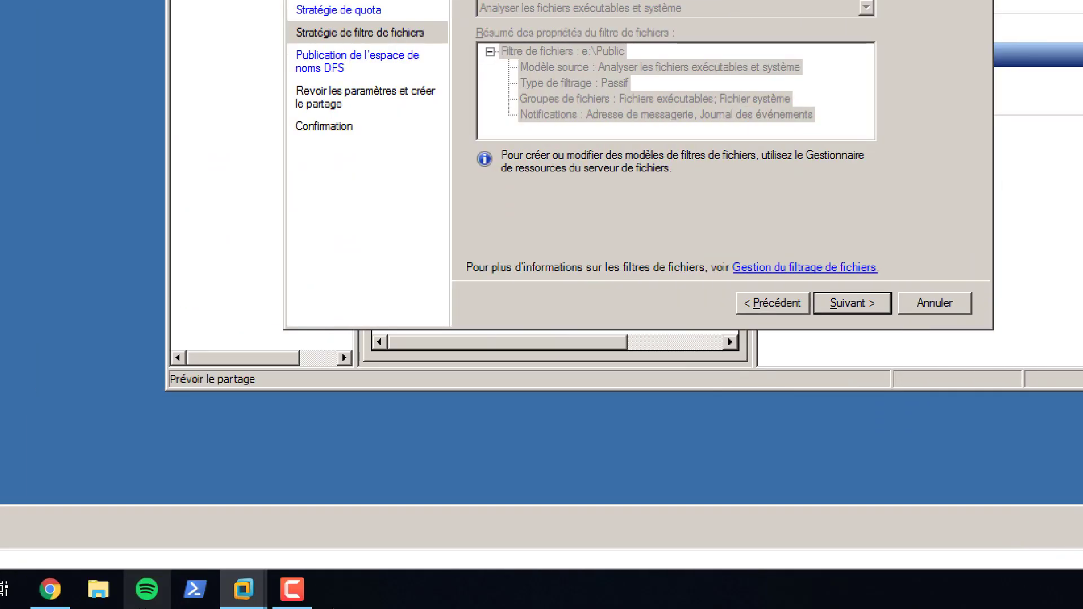
left_click(49, 590)
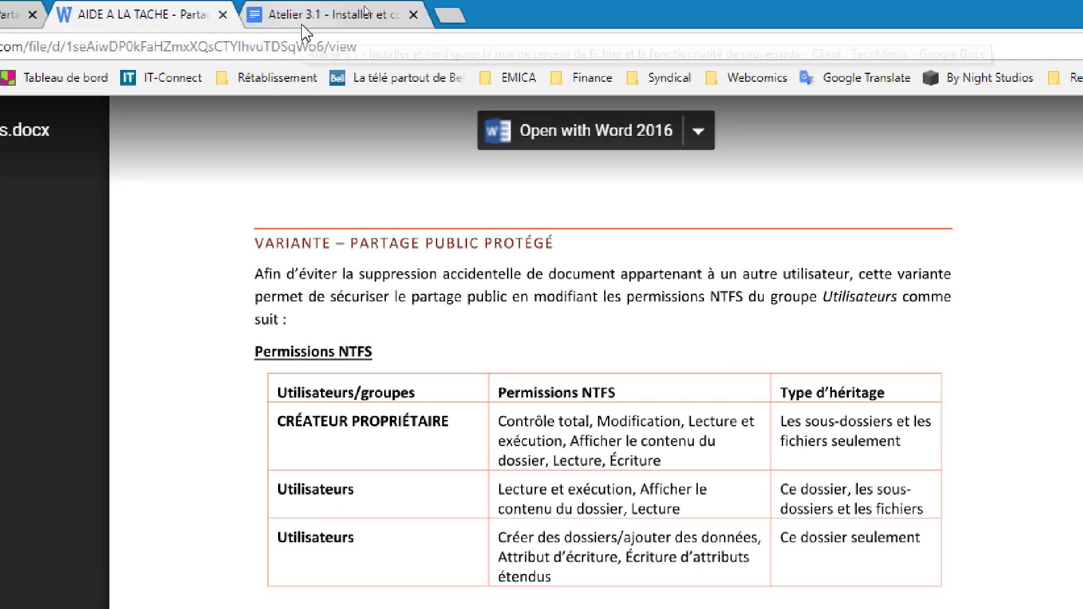
left_click(307, 14)
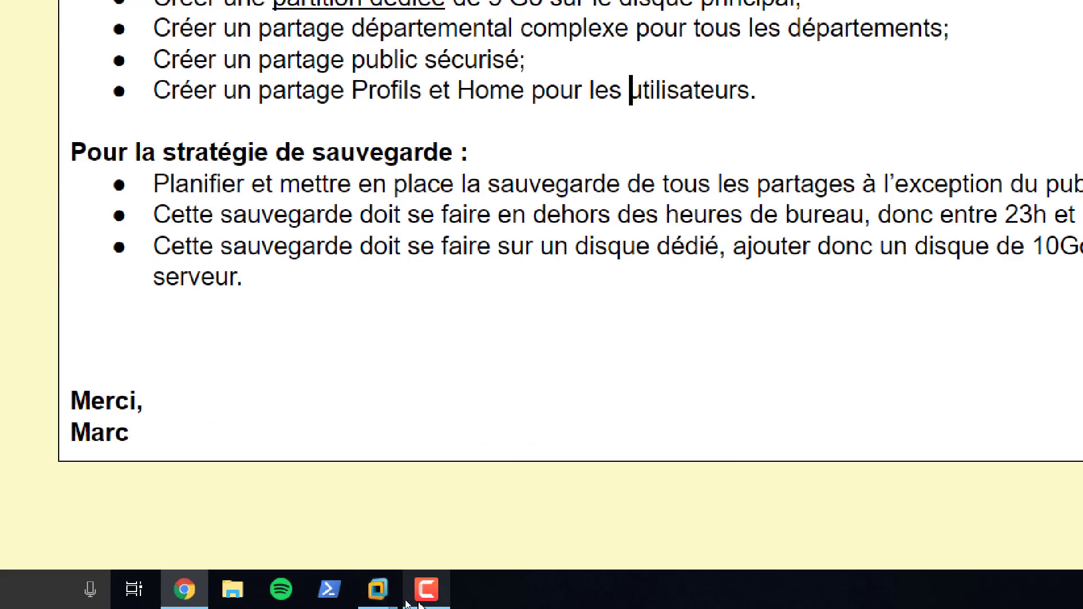
left_click(375, 589)
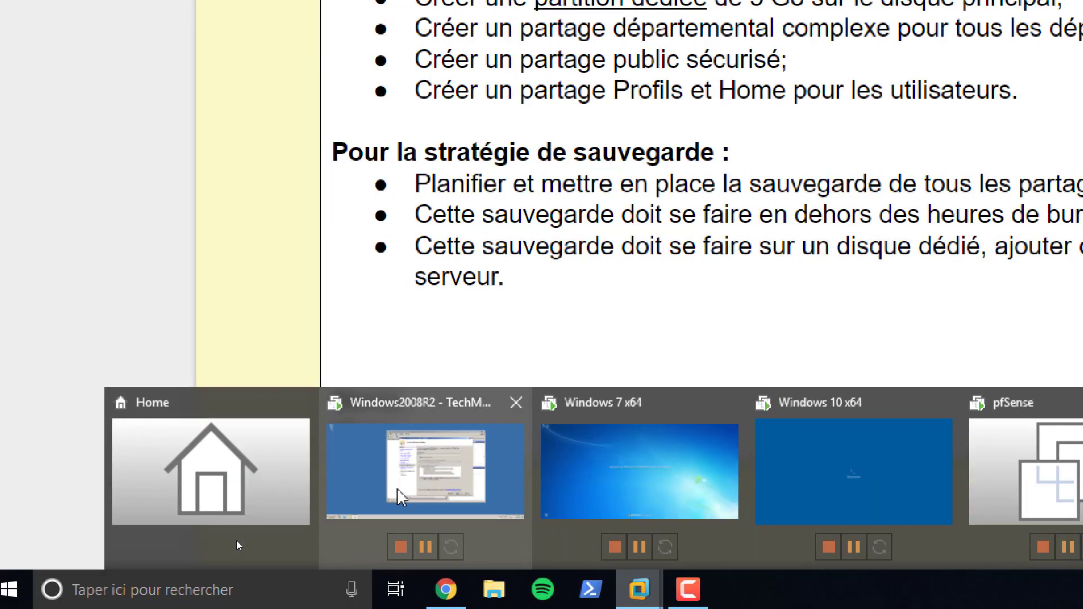
left_click(142, 490)
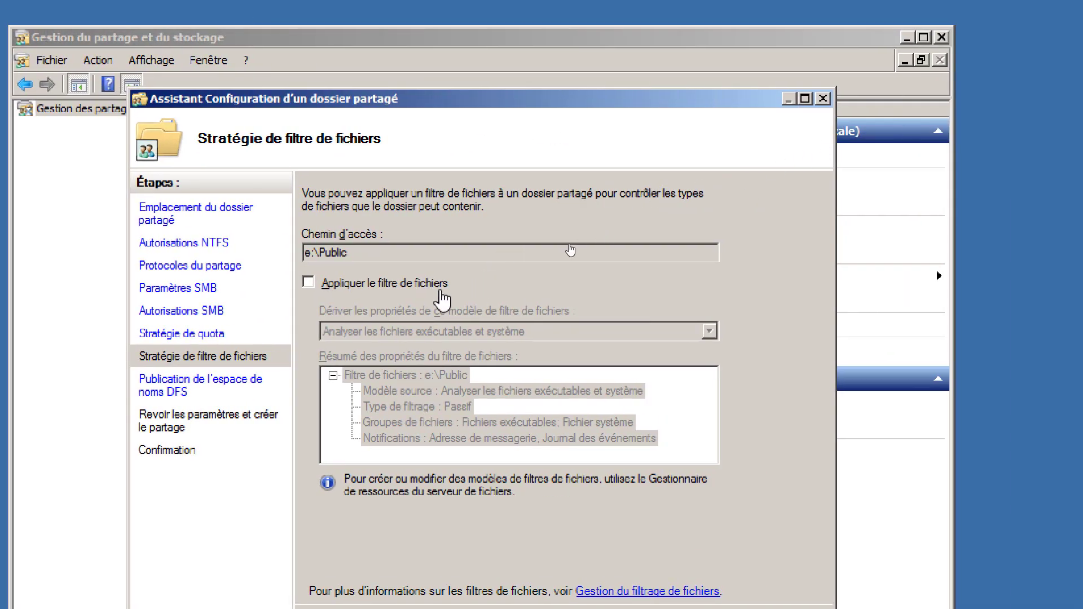
Try applying a file filter to e:\Public with the template Bloquer les fichiers exécutables, and turn the filter off again
left_click(357, 284)
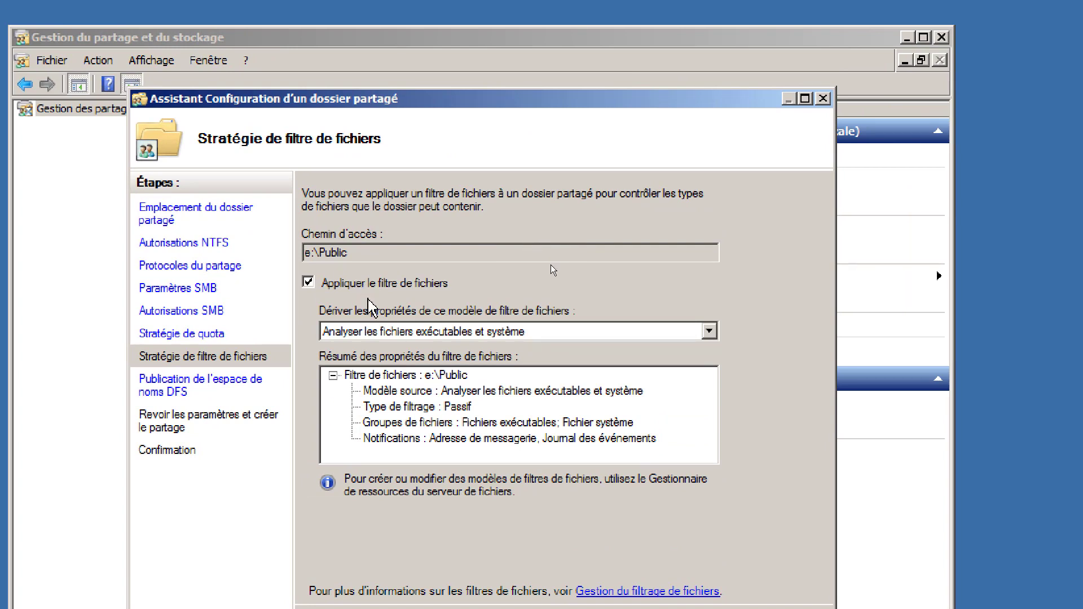
left_click(402, 333)
left_click(402, 334)
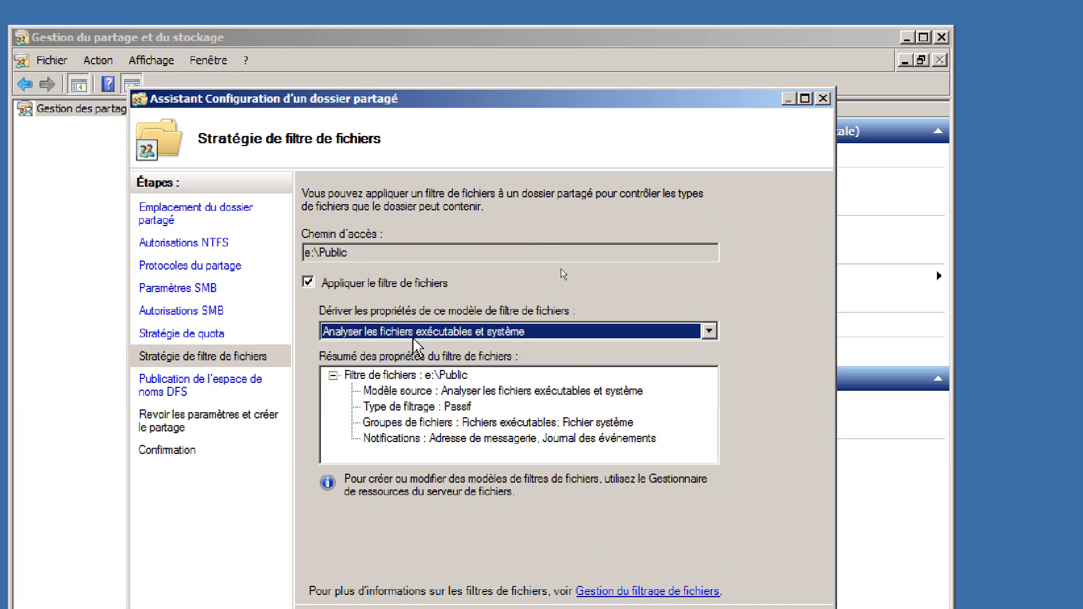
left_click(414, 336)
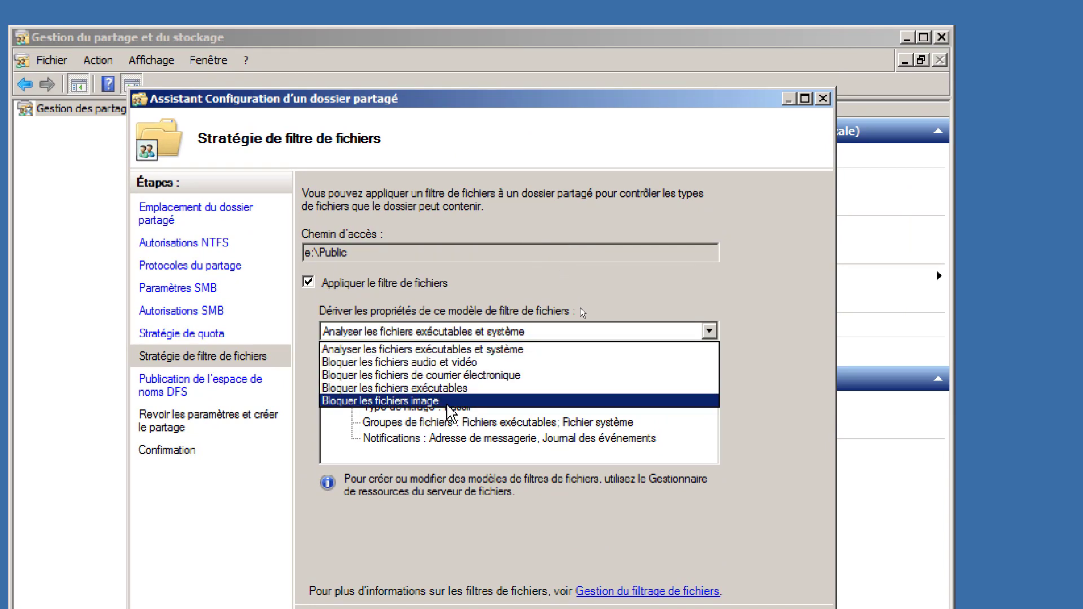
left_click(449, 388)
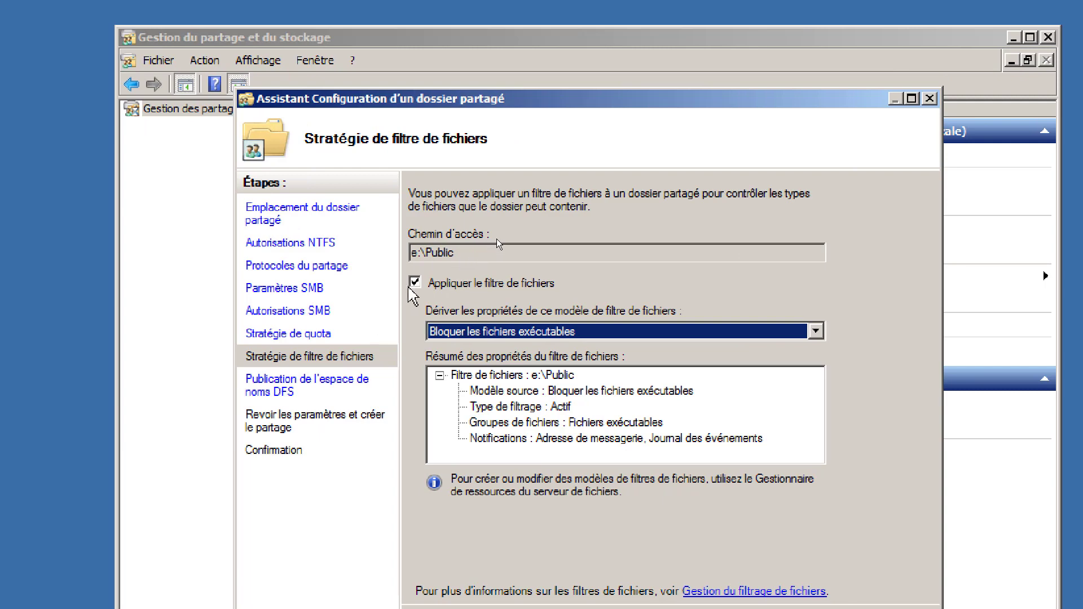
left_click(415, 282)
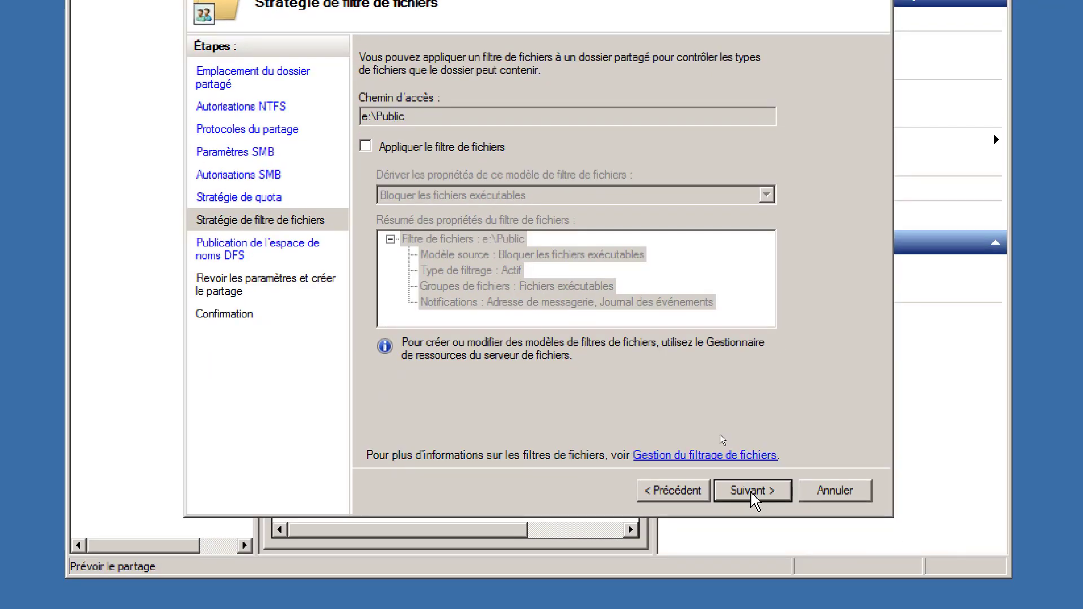
Create the Public share without publishing it to a DFS namespace and close the wizard
left_click(772, 495)
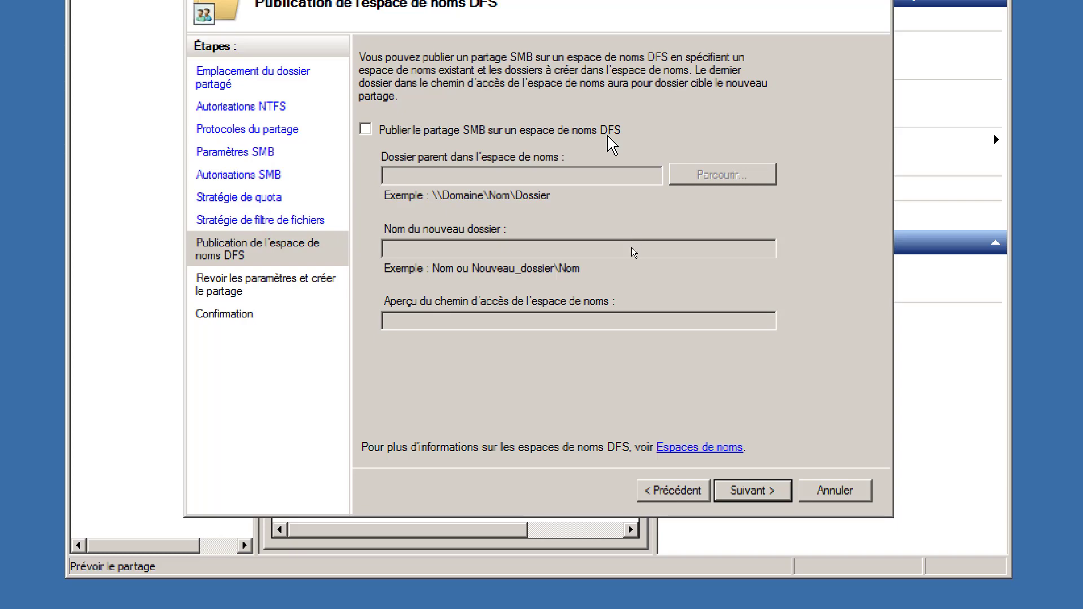
left_click(754, 490)
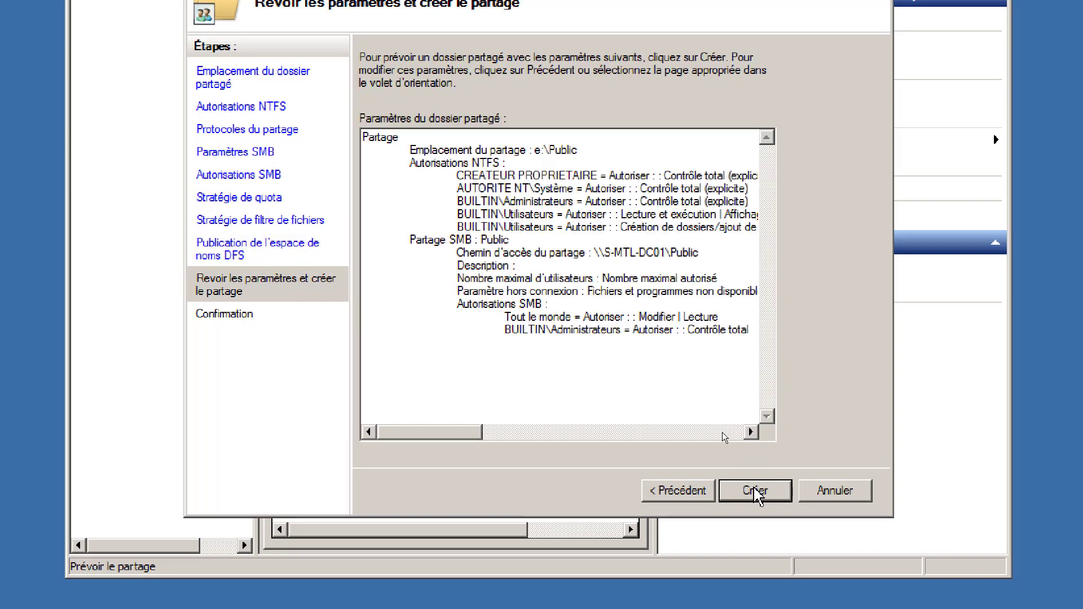
left_click(756, 491)
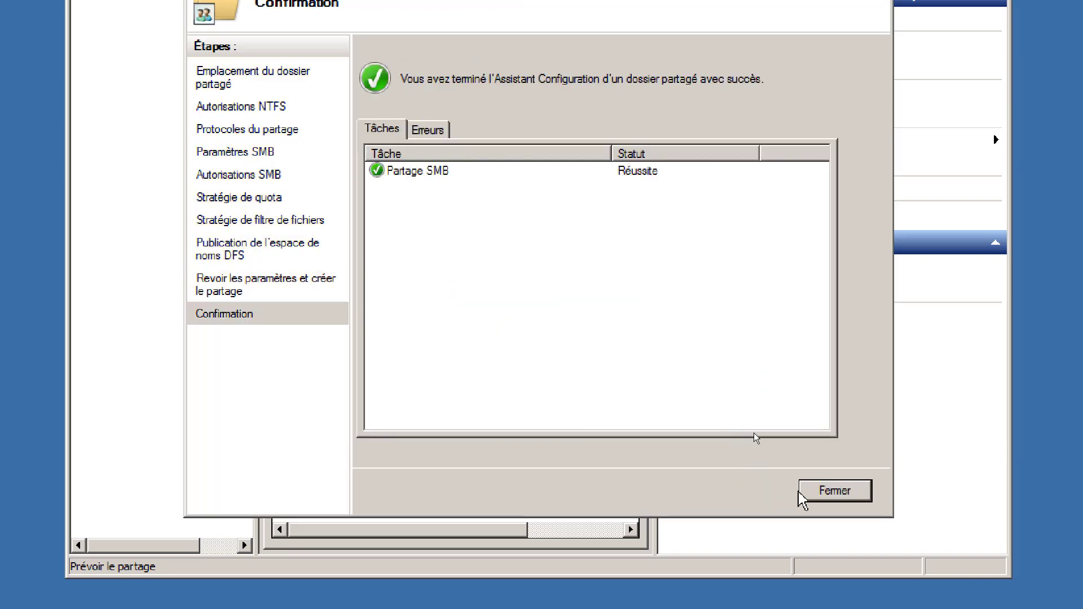
left_click(821, 489)
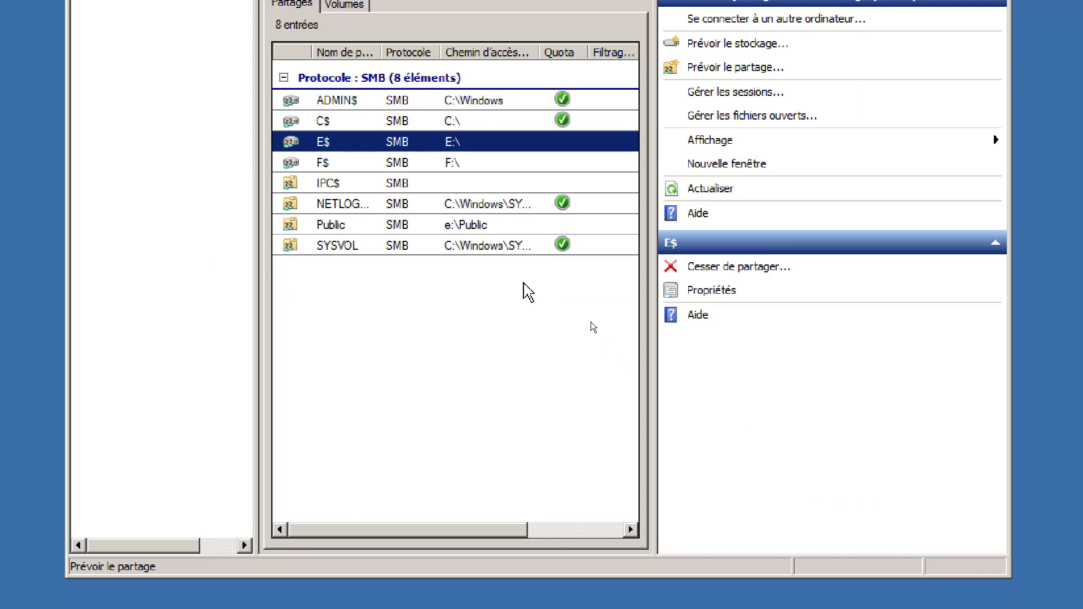
left_click(495, 343)
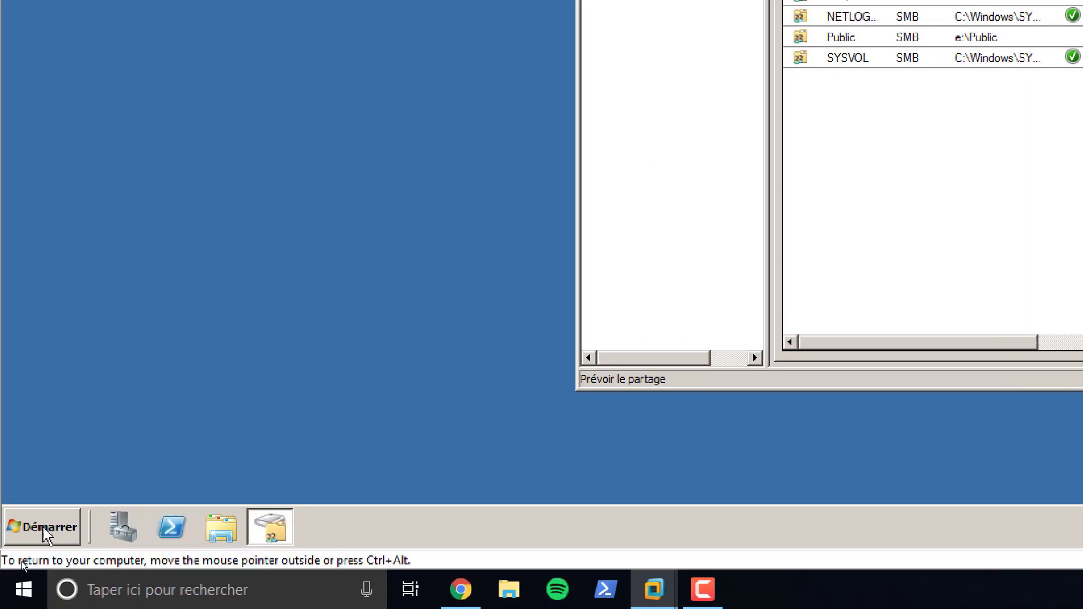
Open Utilisateurs et ordinateurs Active Directory and place its window beside the share and storage management window
left_click(42, 526)
left_click(131, 232)
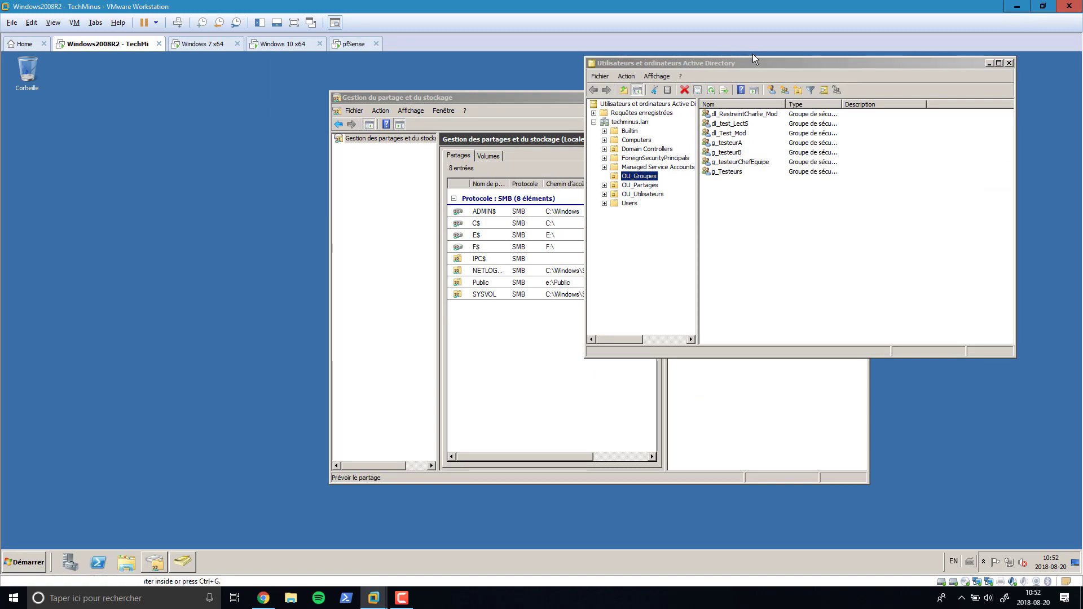
left_click_drag(773, 62, 234, 104)
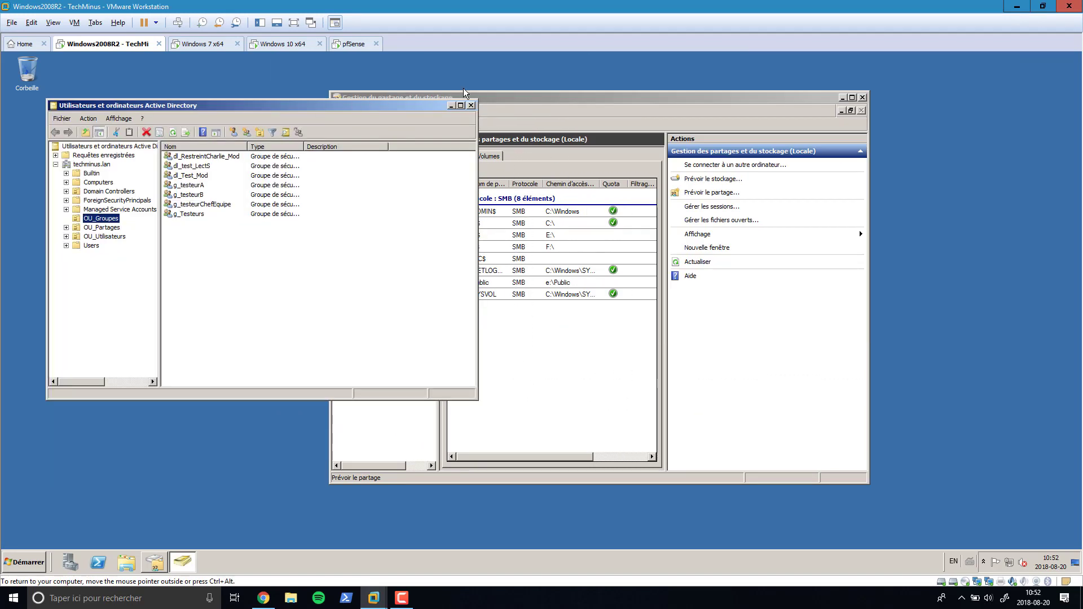
left_click_drag(513, 103, 667, 108)
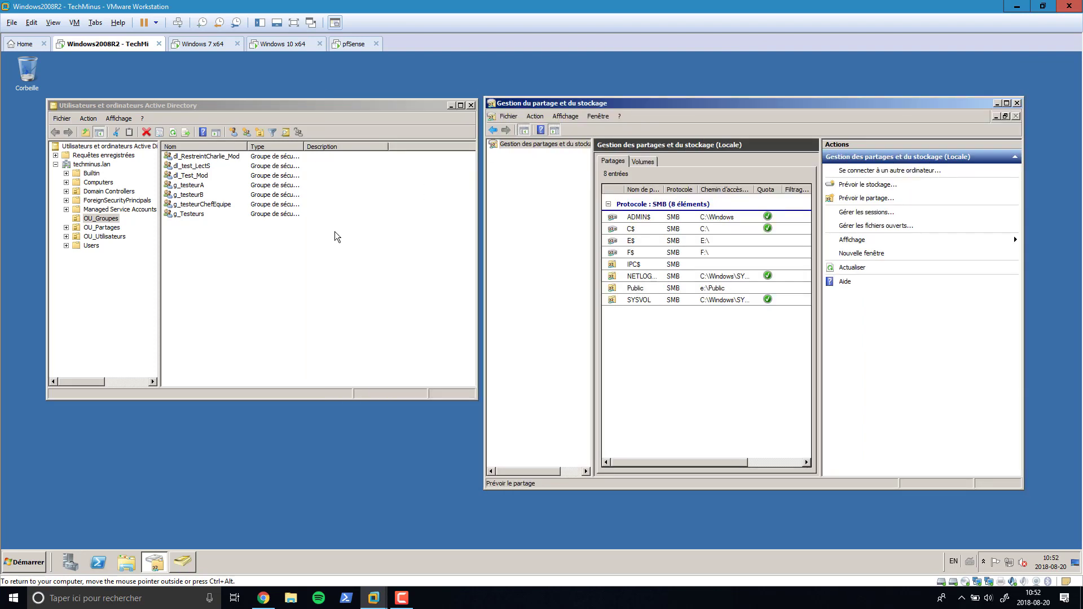
left_click(334, 233)
Start a new shared folder object in OU_Partages named Public with the network path \\s-mtl-dc01\public
left_click(108, 227)
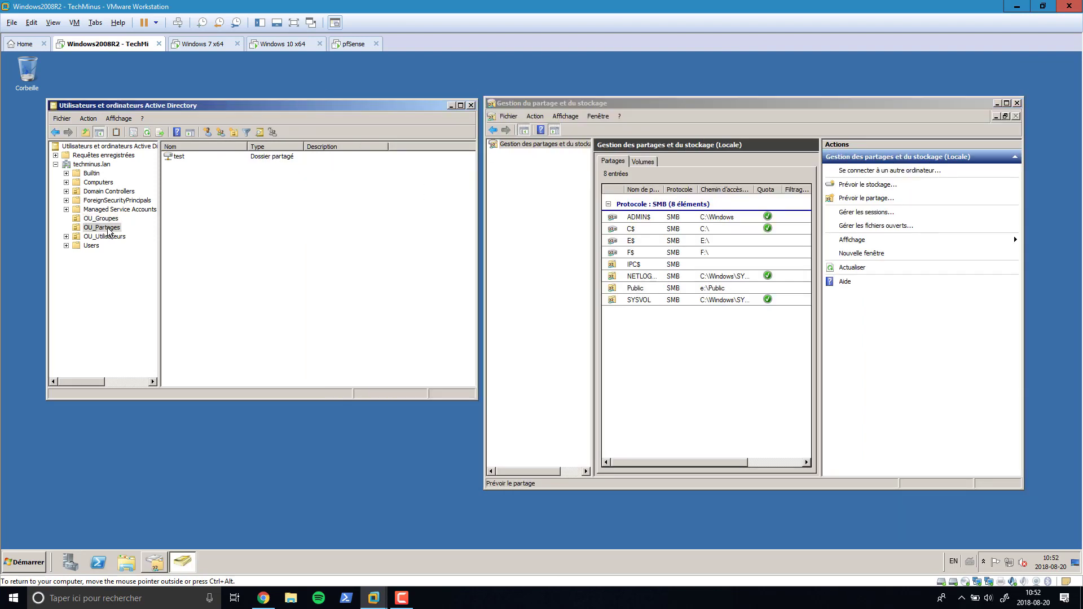
left_click(180, 160)
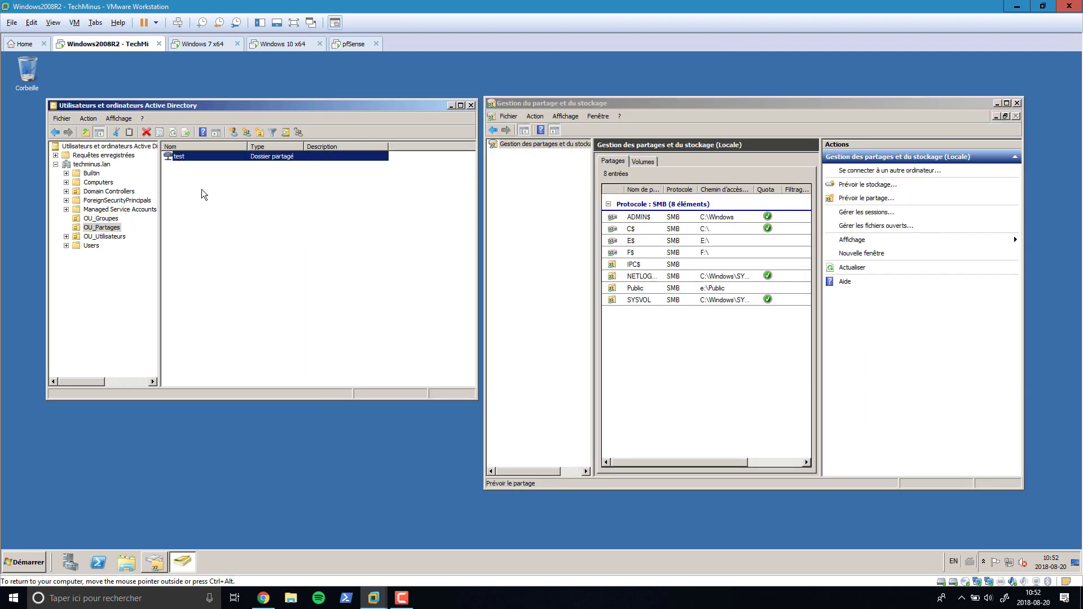
left_click(188, 179)
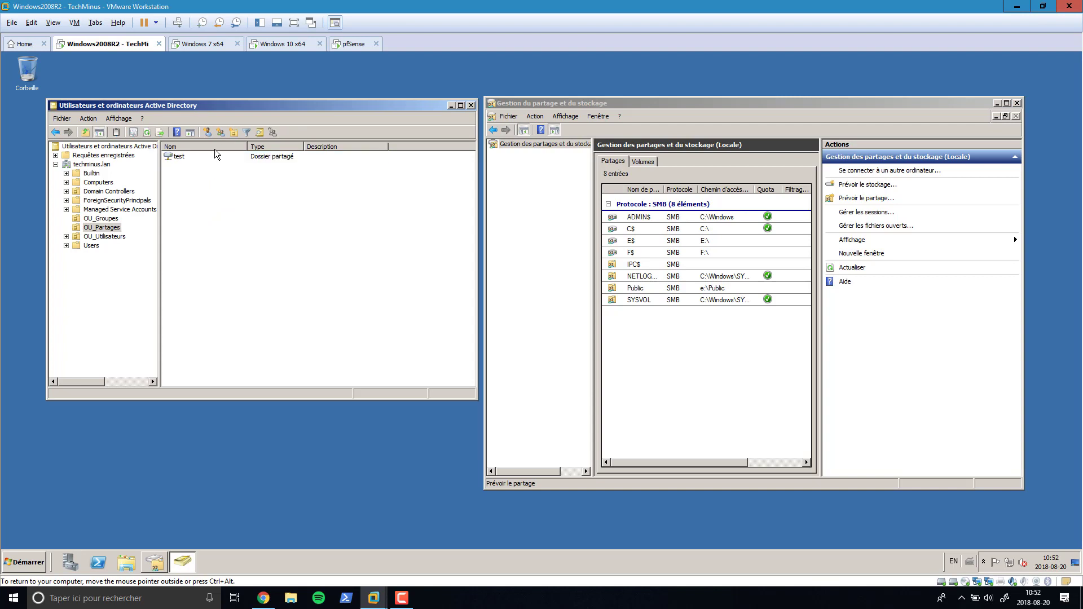
right_click(172, 180)
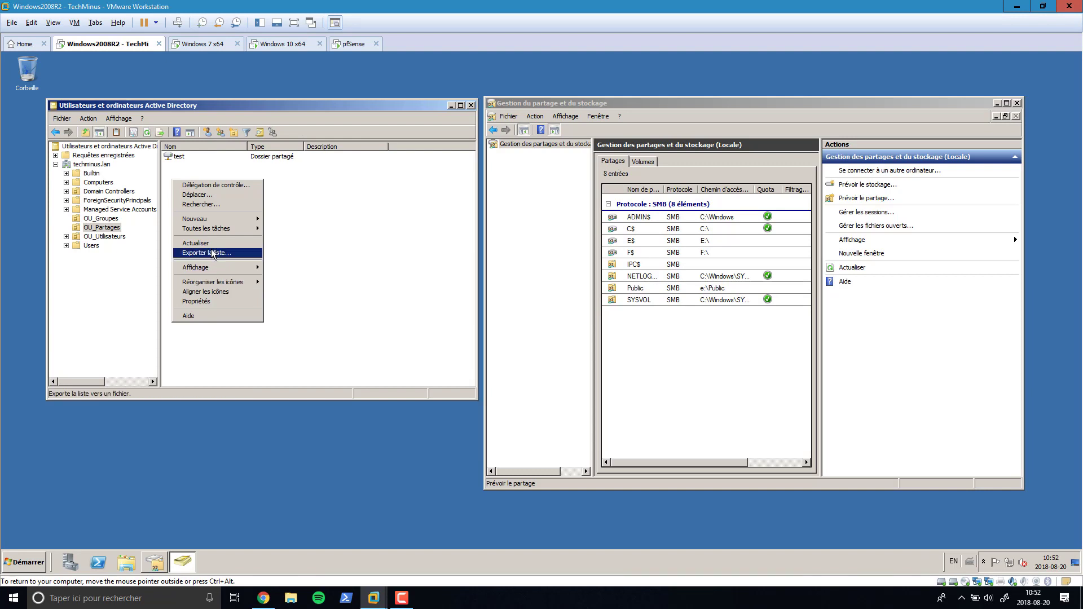
mouse_move(213, 221)
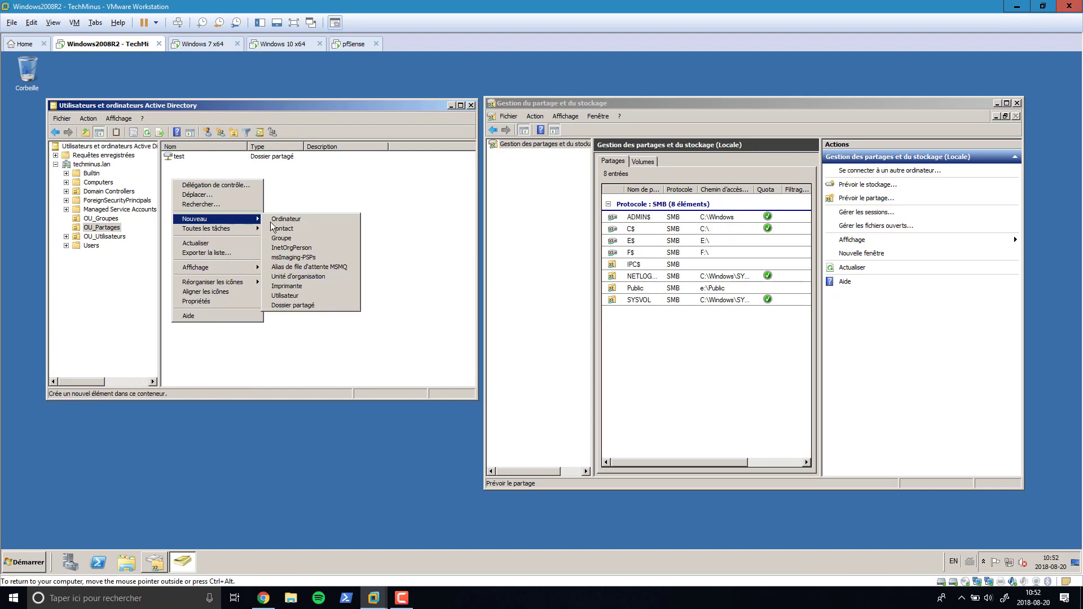
left_click(308, 309)
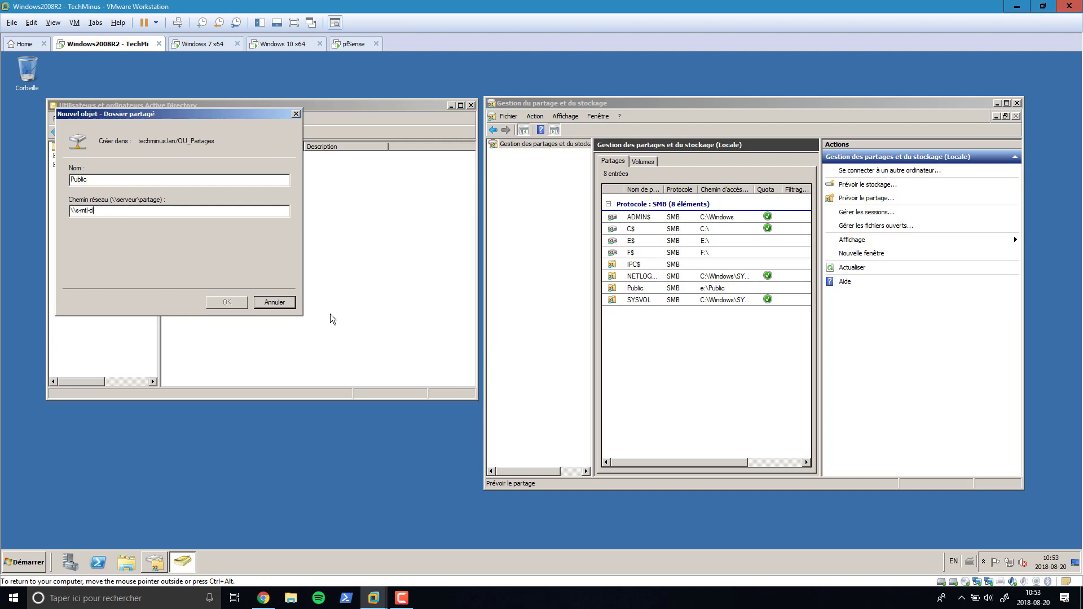
type("#")
type("public")
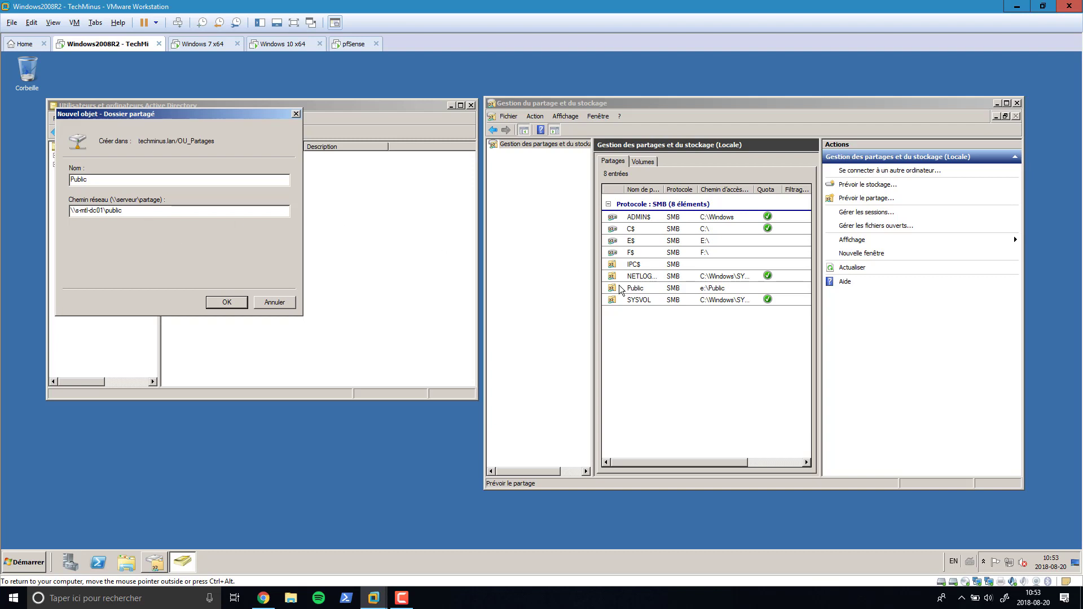
Open the Public share's properties and copy its share access path
left_click(639, 288)
right_click(655, 289)
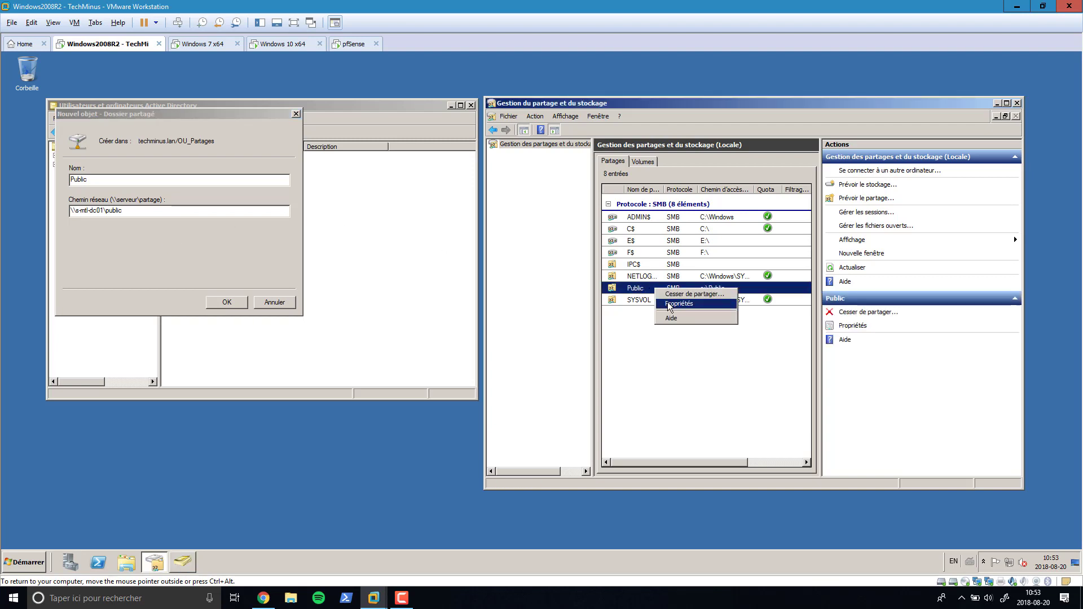
left_click(672, 304)
left_click_drag(792, 225, 725, 226)
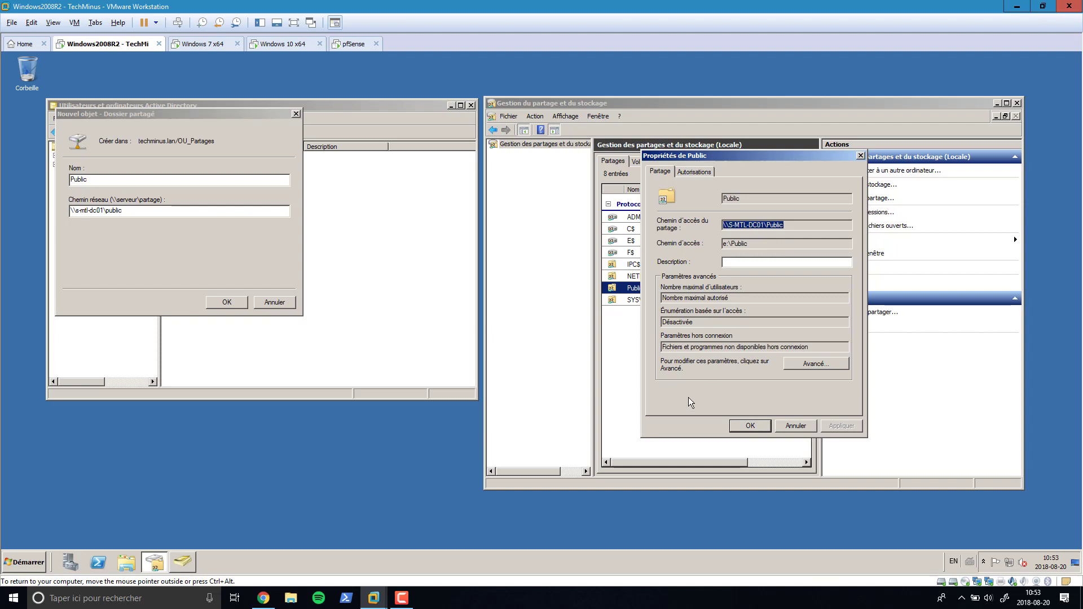
Replace the new shared folder object's network path with \\S-MTL-DC01\Public, correcting the wrongly entered backslashes
left_click(129, 213)
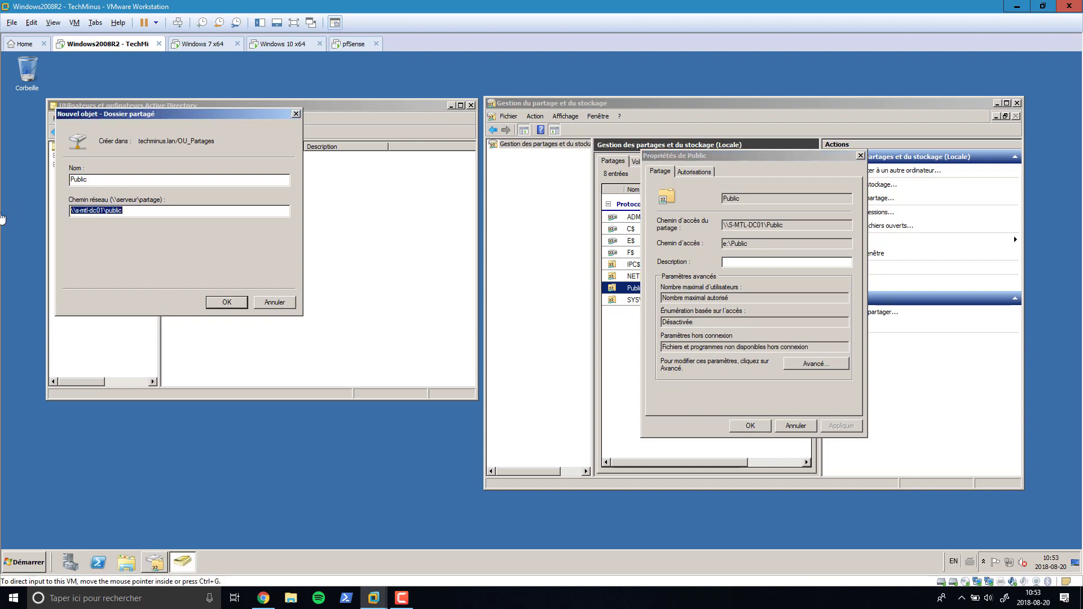
type("<<S-MTL-DC01<Public")
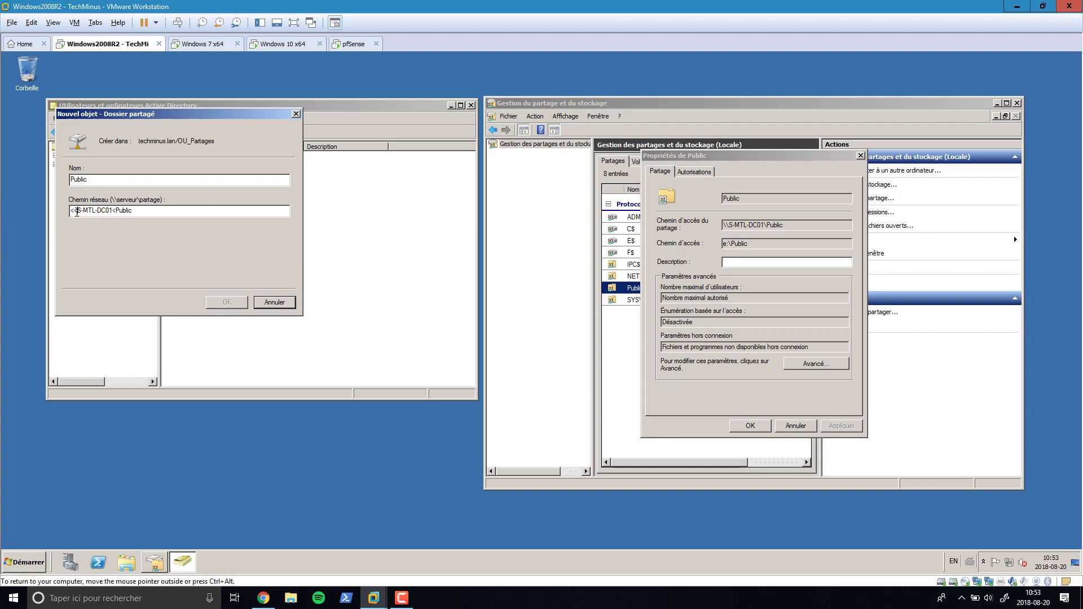
left_click_drag(78, 211, 70, 211)
type("\\\\")
key("Left")
key("Left")
key("Left")
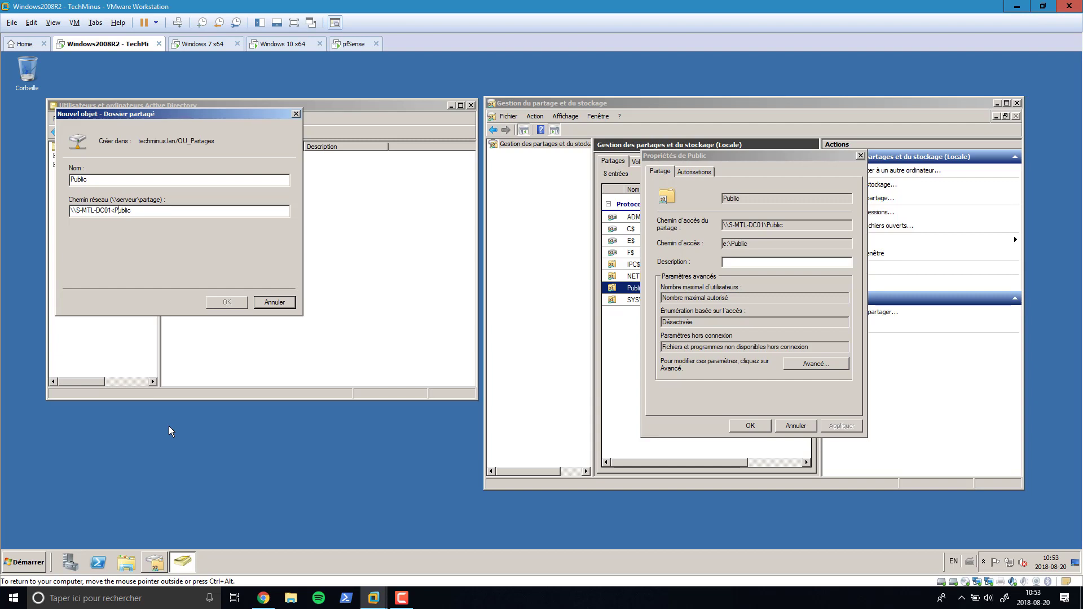
type("\\")
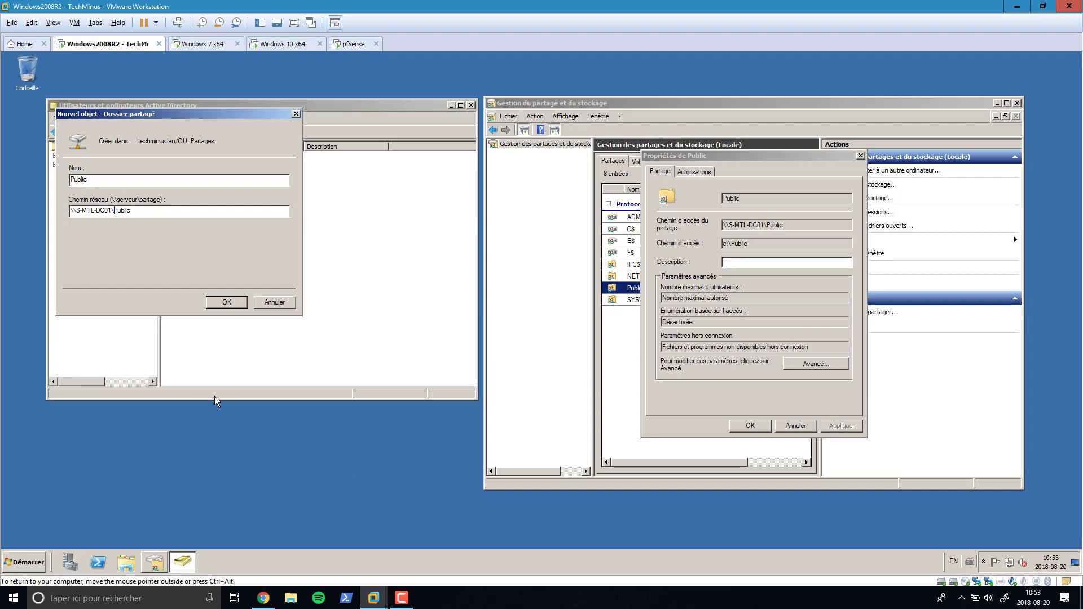
Create the Public shared folder object in OU_Partages and close the Public share's properties
left_click(226, 301)
left_click(784, 428)
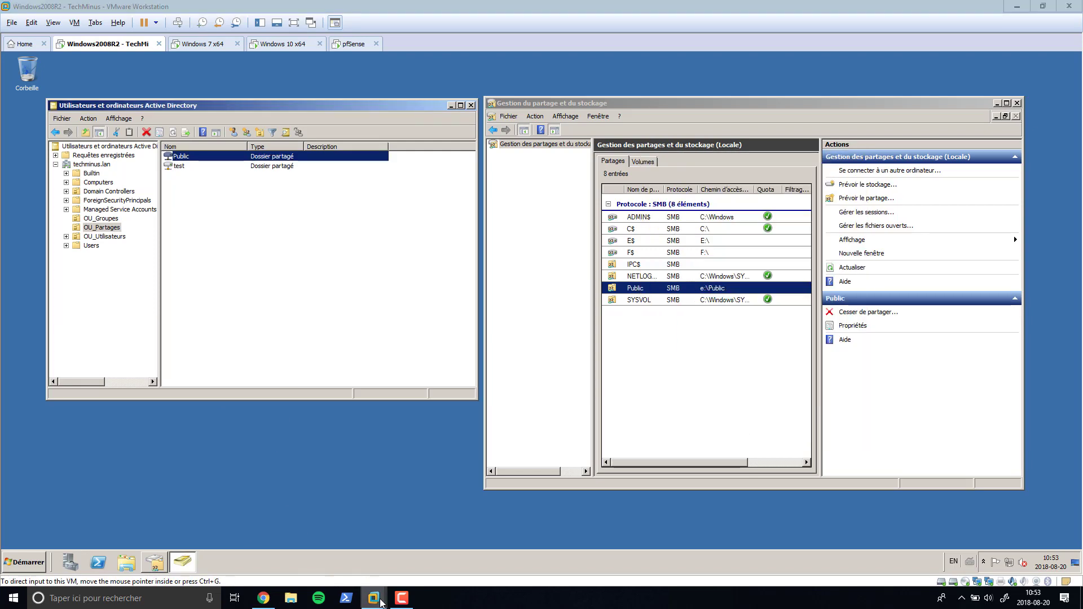
Switch to the Windows 7 x64 virtual machine and log on as a different user, testb, with the account password
mouse_move(374, 596)
left_click(378, 537)
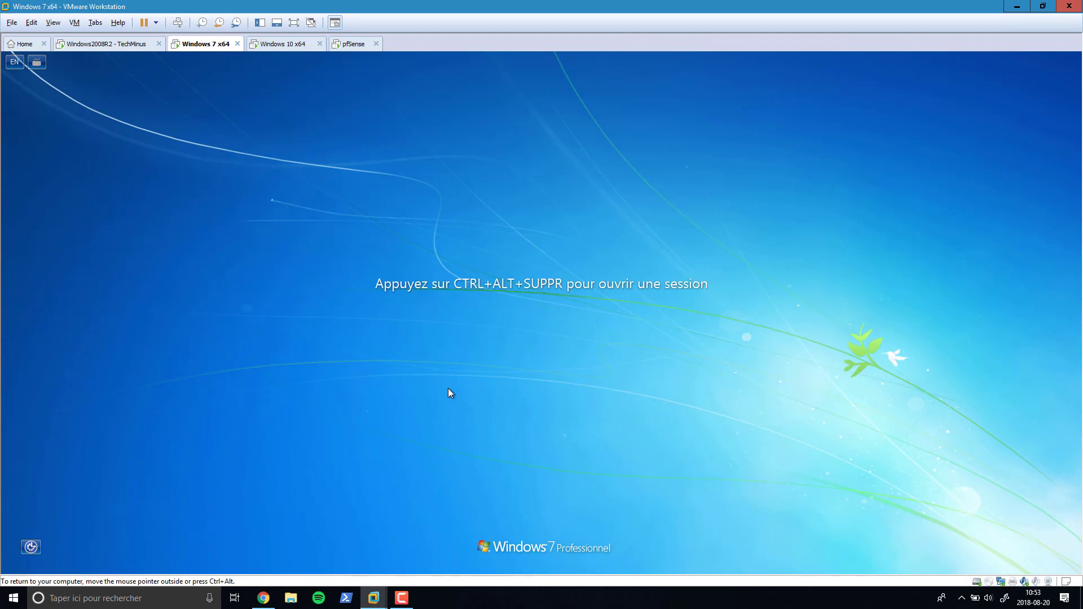
key("ctrl+alt+Insert")
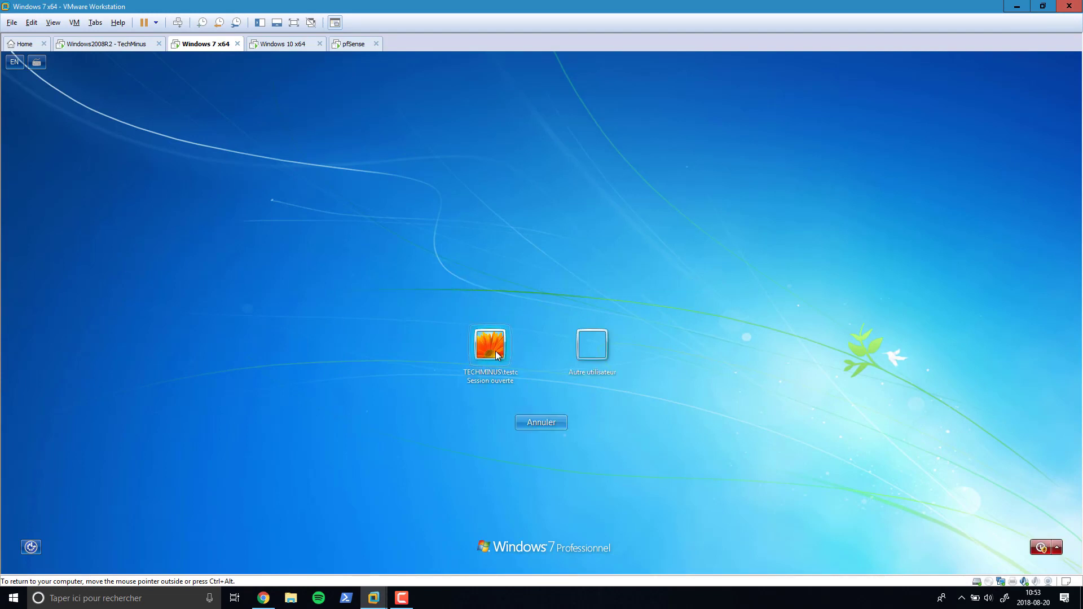
left_click(591, 347)
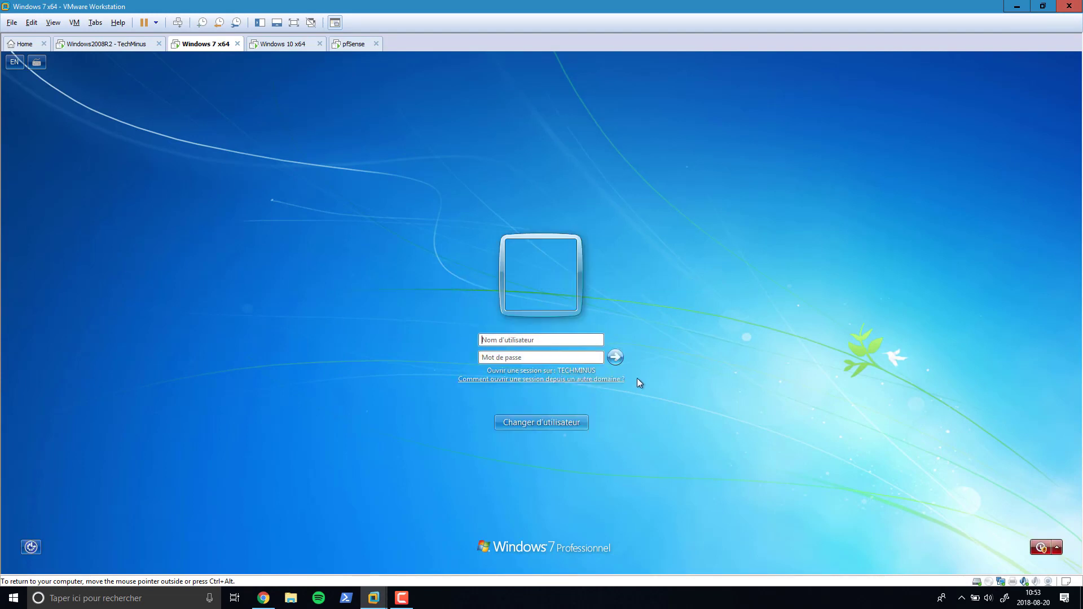
type("testb")
key("Tab")
type("••••••••")
key("Return")
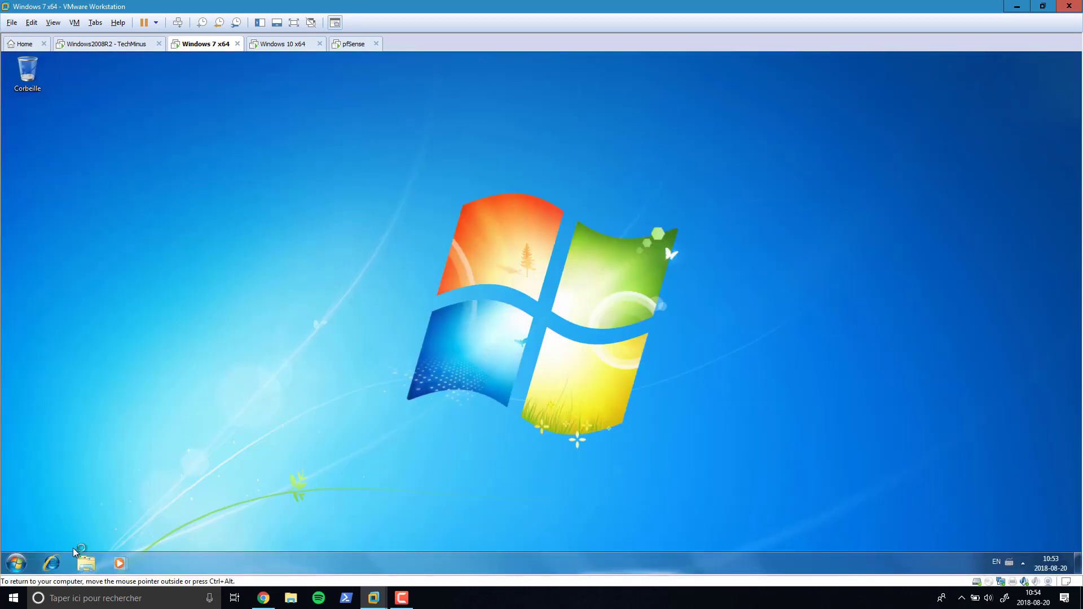
Browse to the server \\s-mtl-dc01 in the file explorer and open its Public share
left_click(86, 563)
left_click(382, 163)
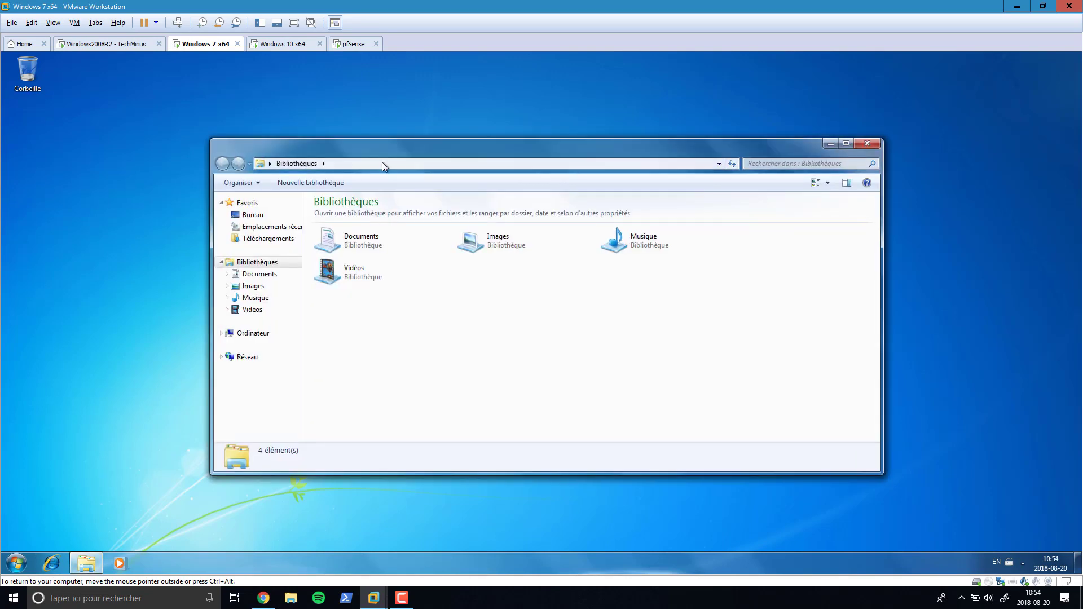
type("\\\\")
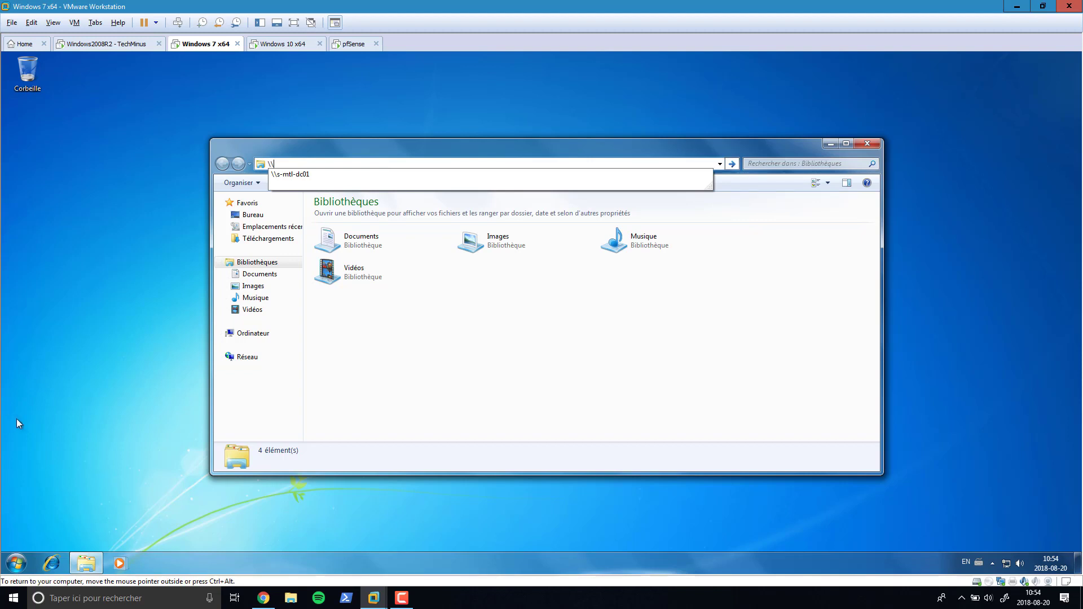
left_click(289, 175)
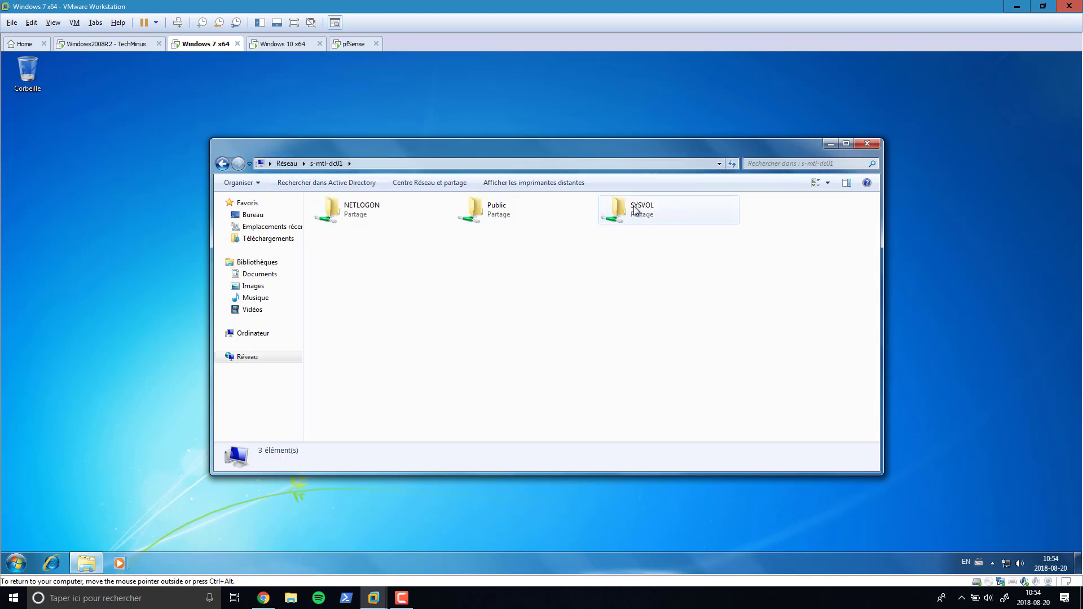
double_click(479, 217)
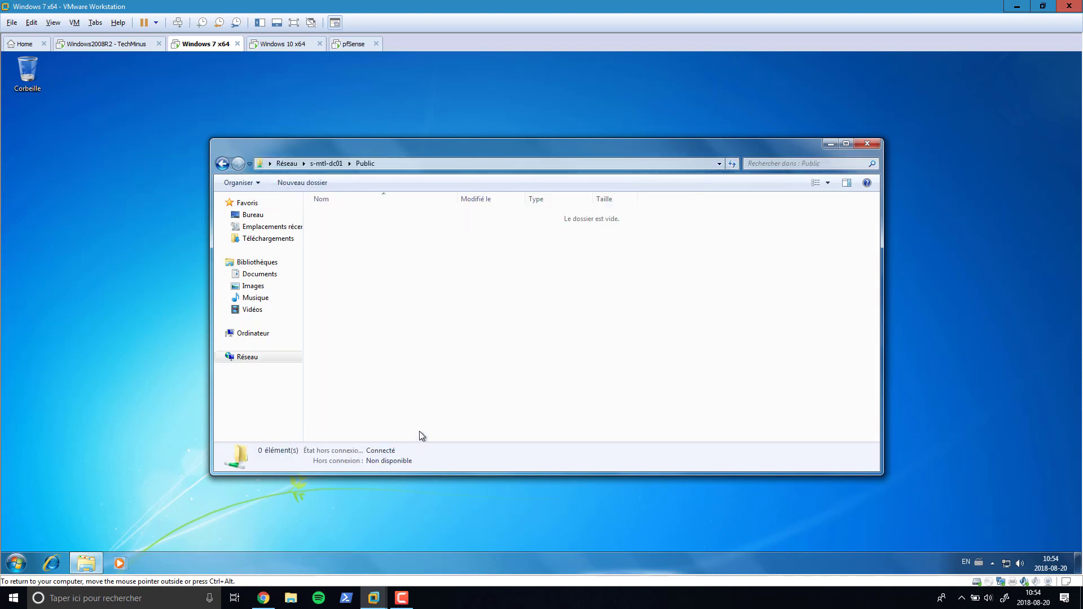
Create a new folder at the root of the Public share, and try to create a text document beside it
right_click(376, 308)
mouse_move(435, 413)
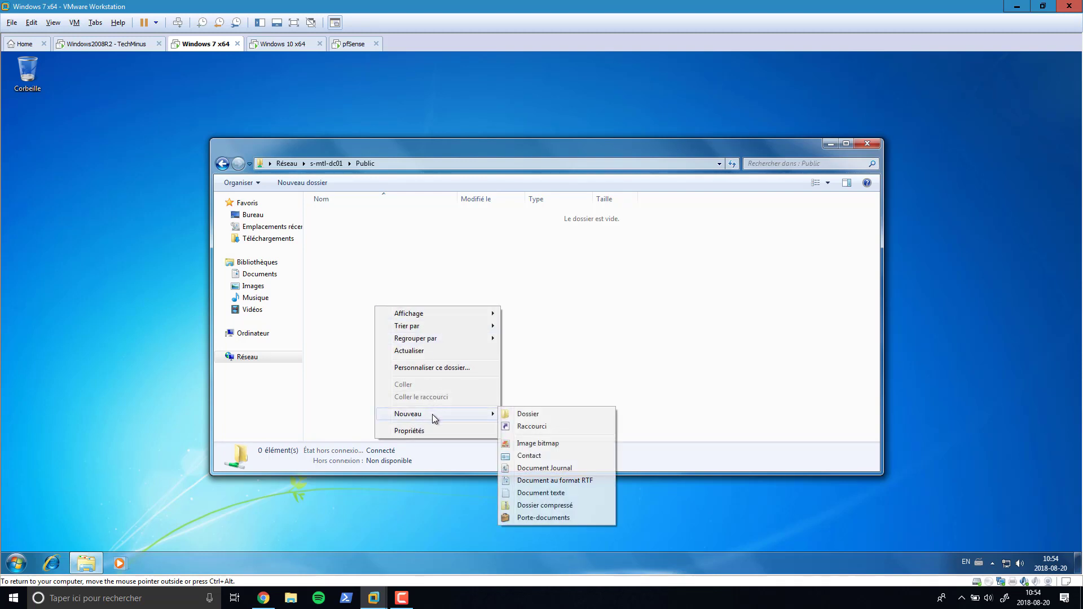
left_click(520, 416)
right_click(365, 287)
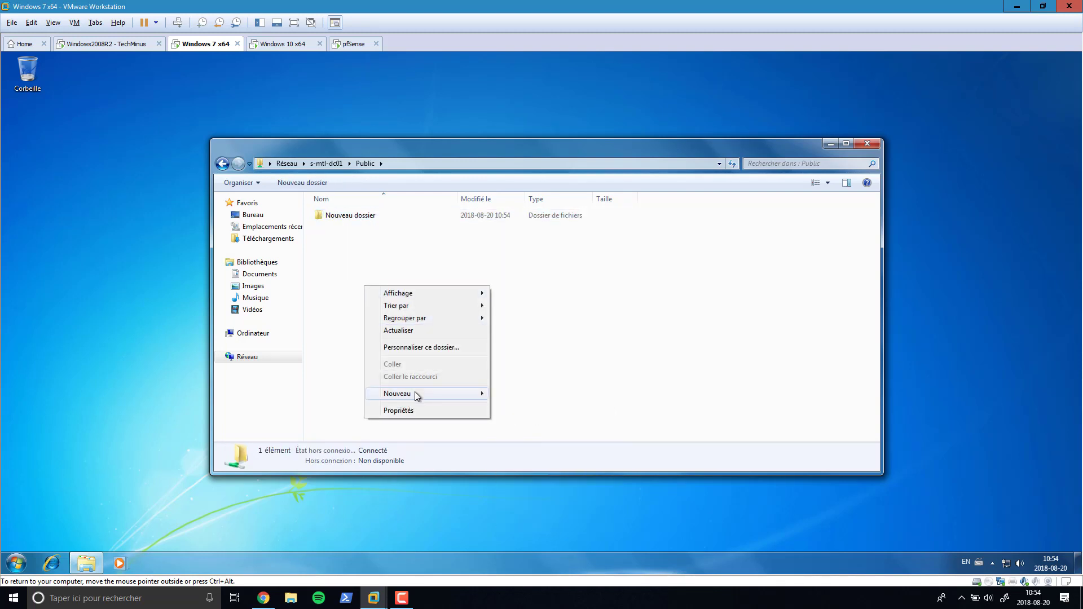
mouse_move(416, 394)
left_click(531, 473)
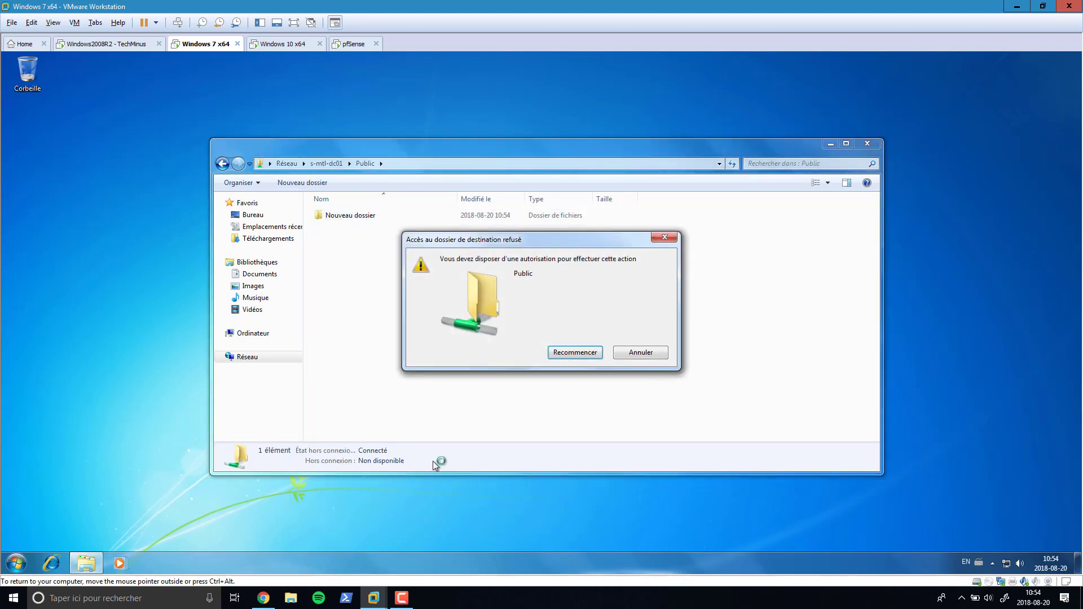
left_click(664, 238)
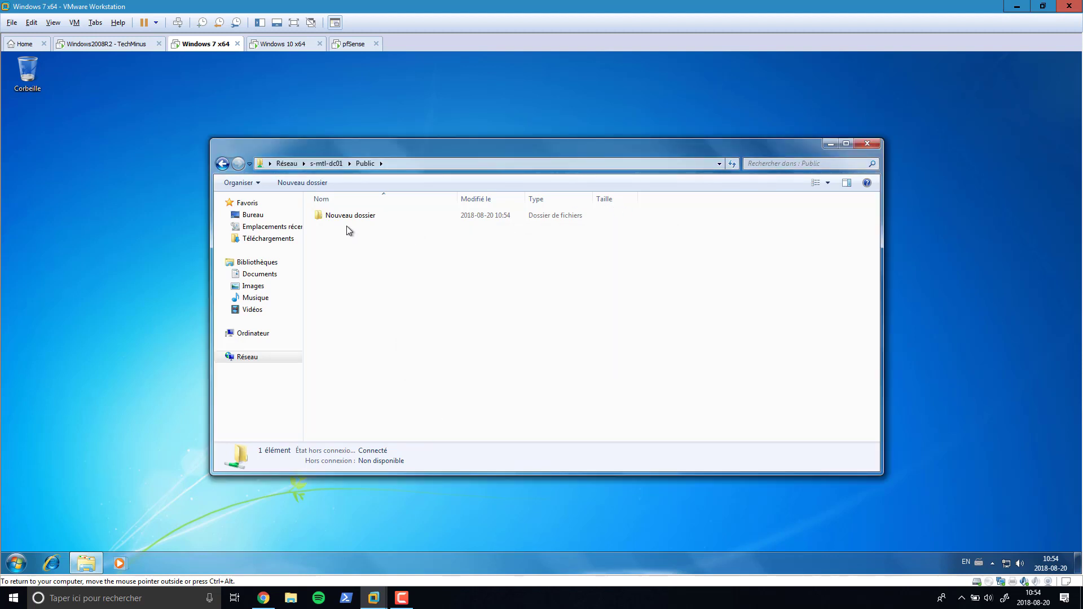
Create a new text document and a new subfolder inside the folder just added to the Public share
double_click(344, 218)
right_click(341, 226)
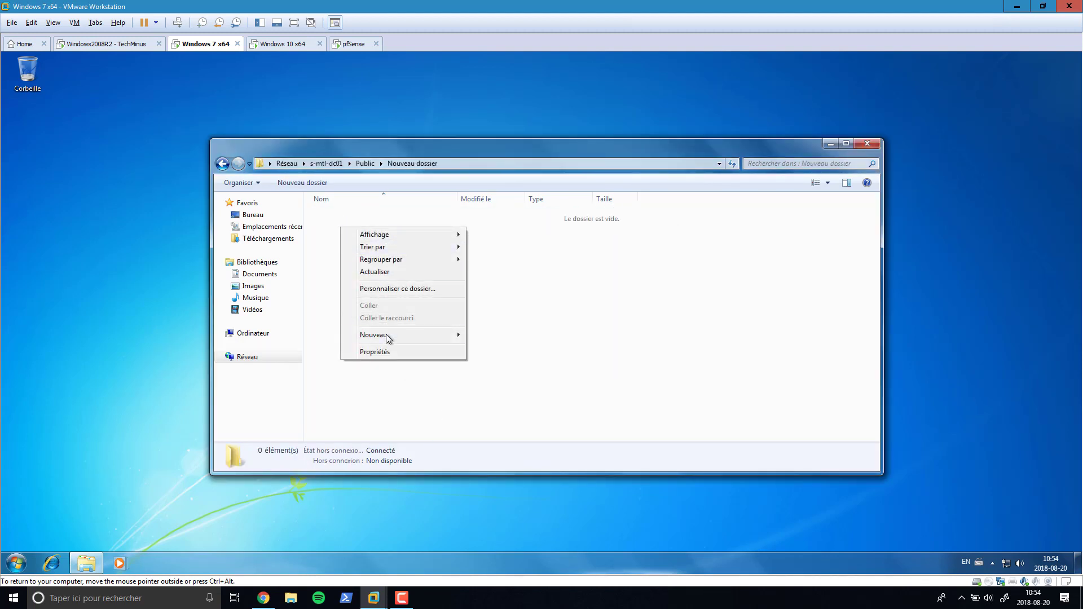
mouse_move(388, 338)
left_click(496, 416)
right_click(364, 293)
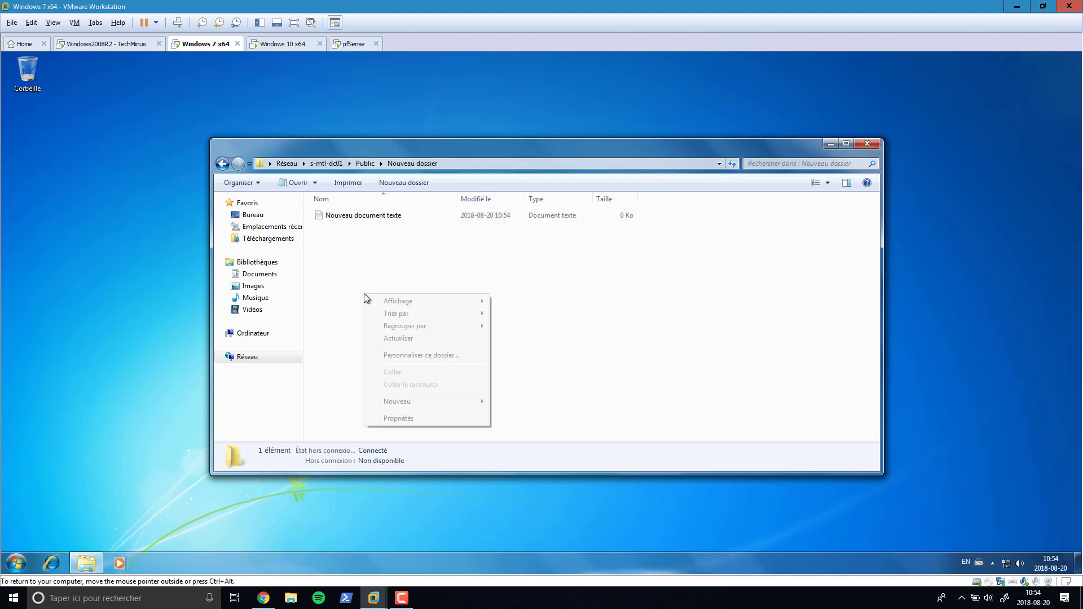
mouse_move(468, 402)
left_click(508, 401)
left_click(406, 359)
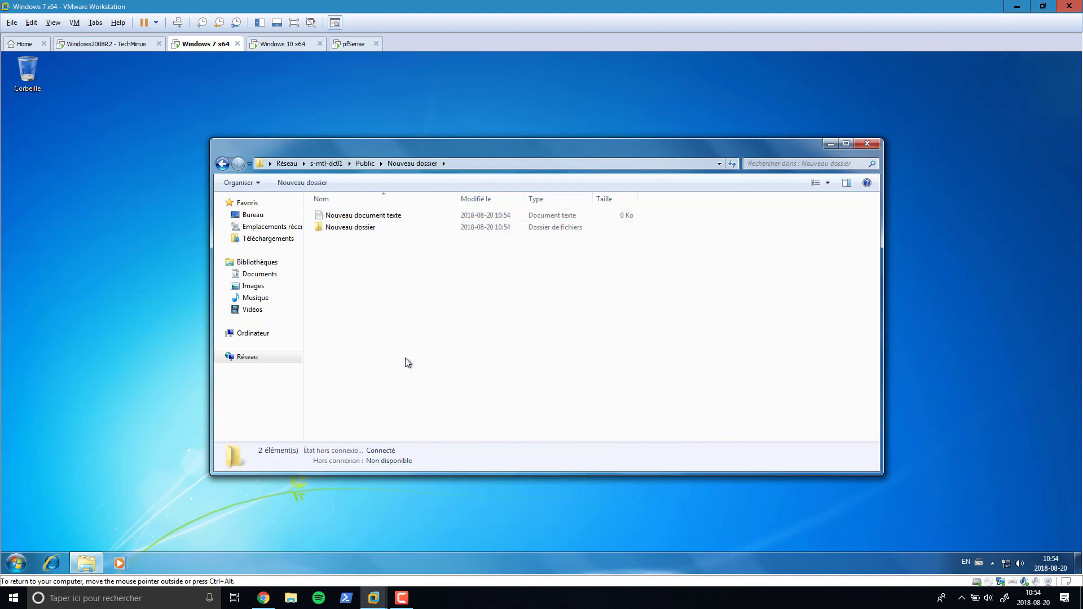
Switch to the Windows 10 x64 virtual machine and sign in to the preselected user with the account password
mouse_move(373, 597)
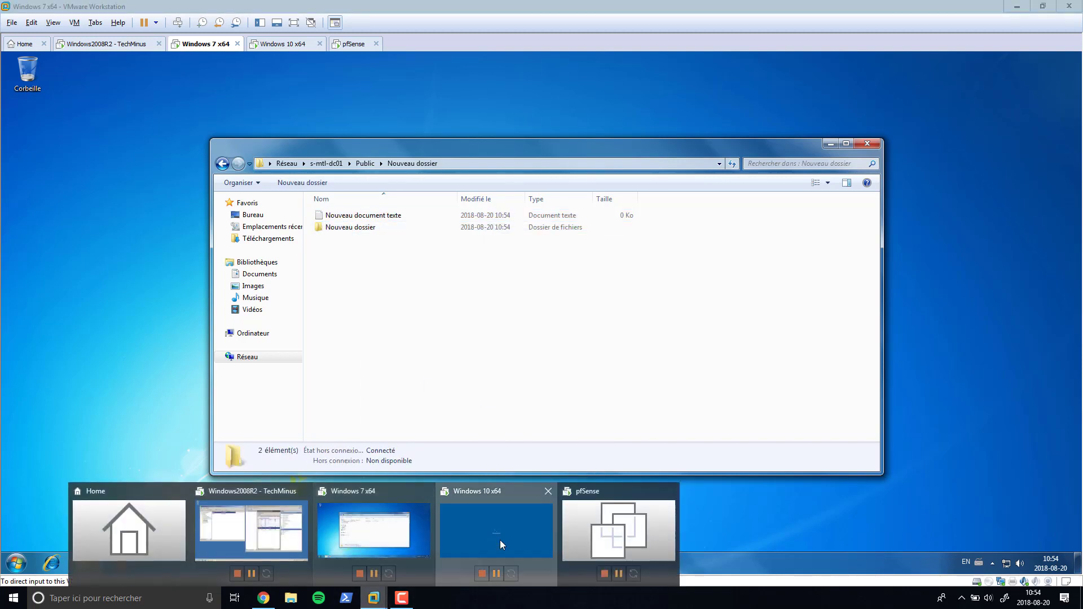
left_click(500, 540)
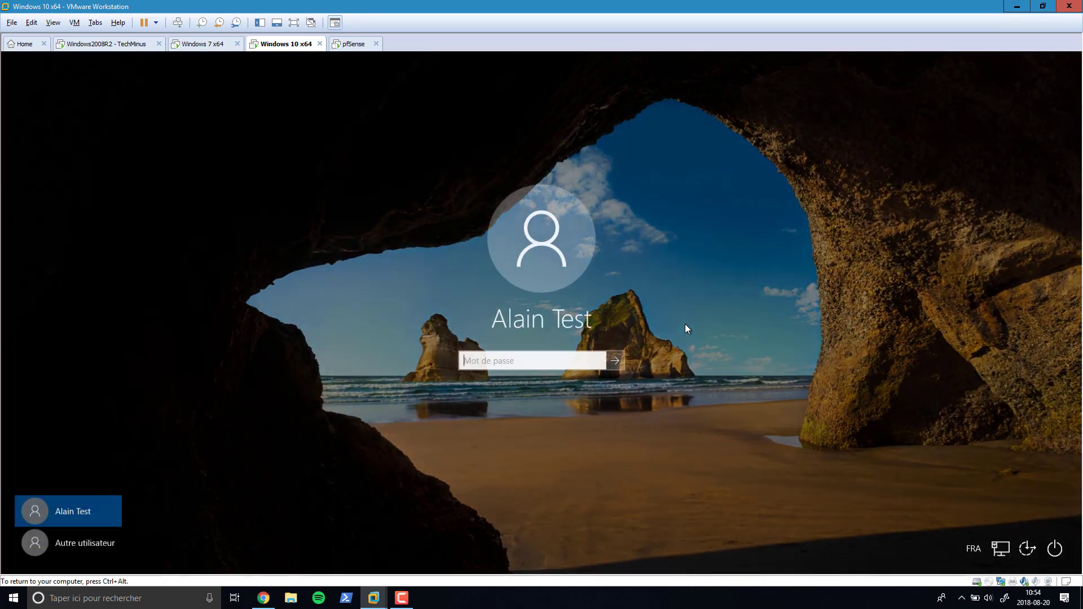
type("••")
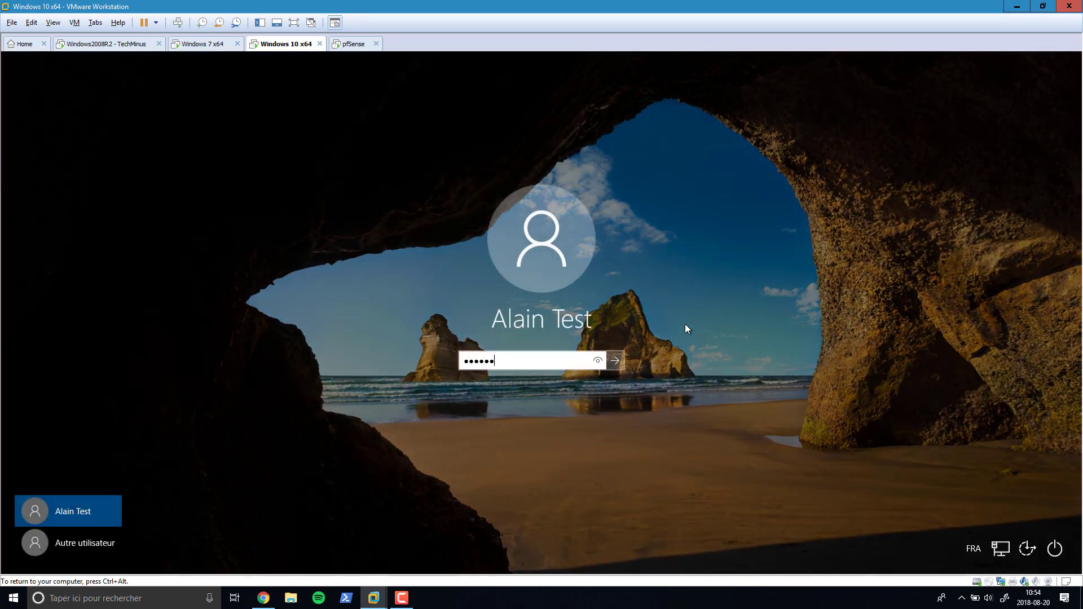
key("Return")
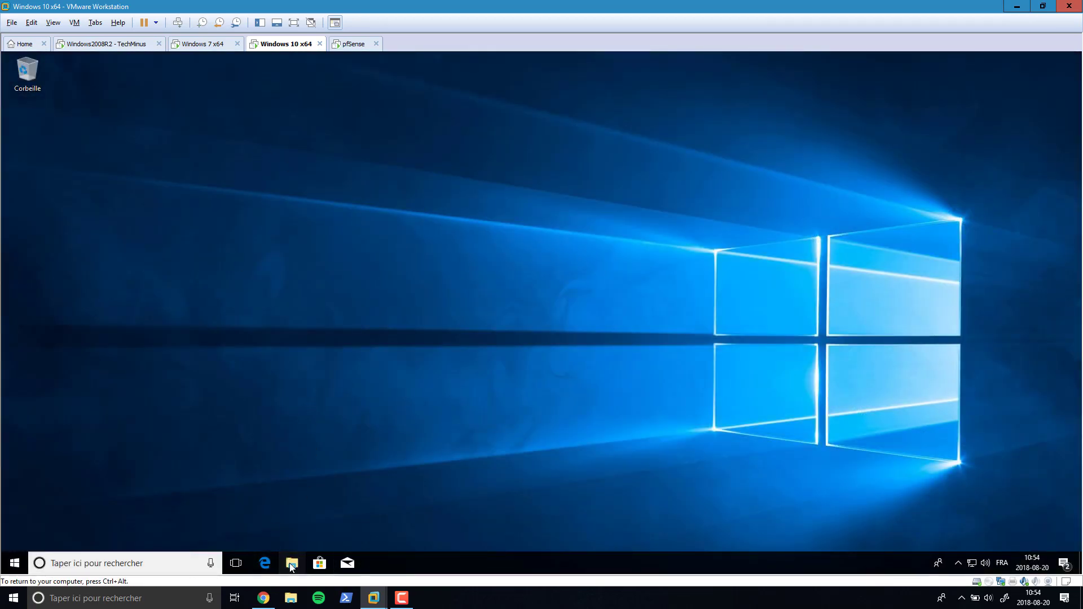
Open the Réseau location in the file explorer and request activation of network discovery and file sharing
left_click(292, 564)
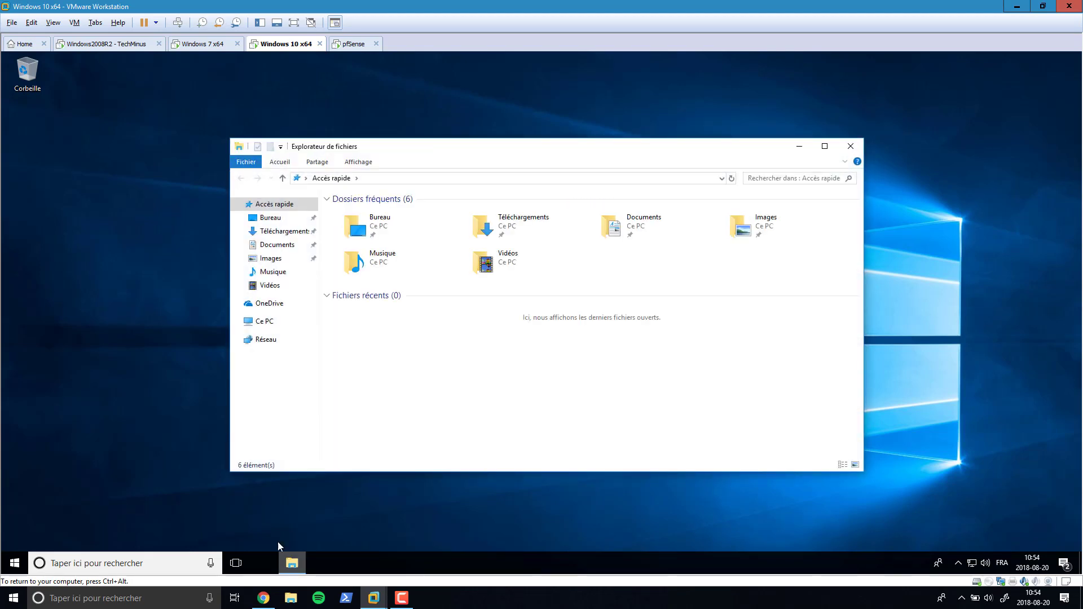
left_click(266, 341)
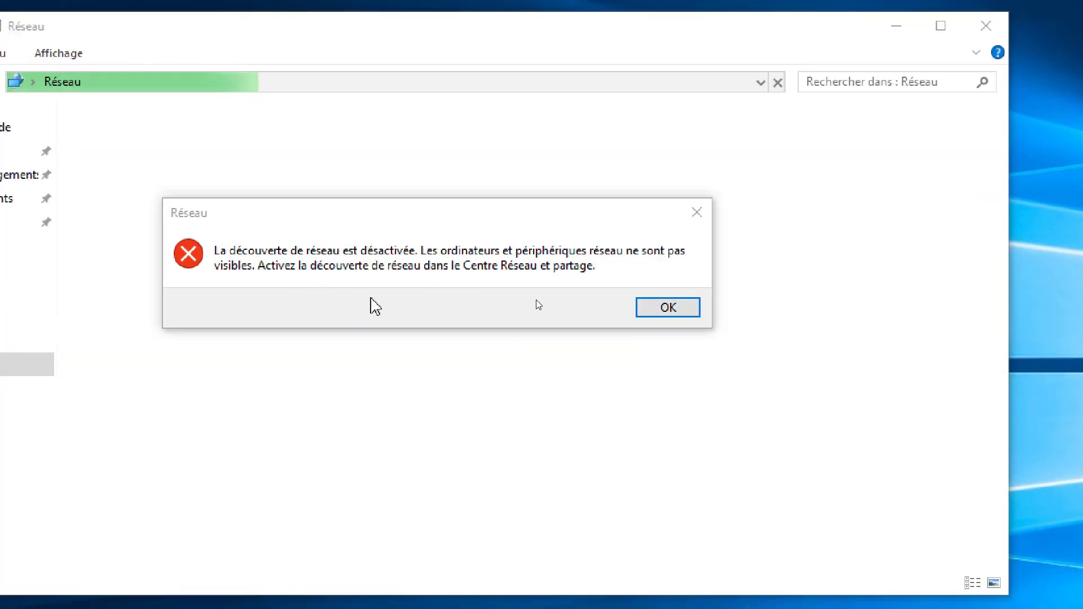
left_click(682, 309)
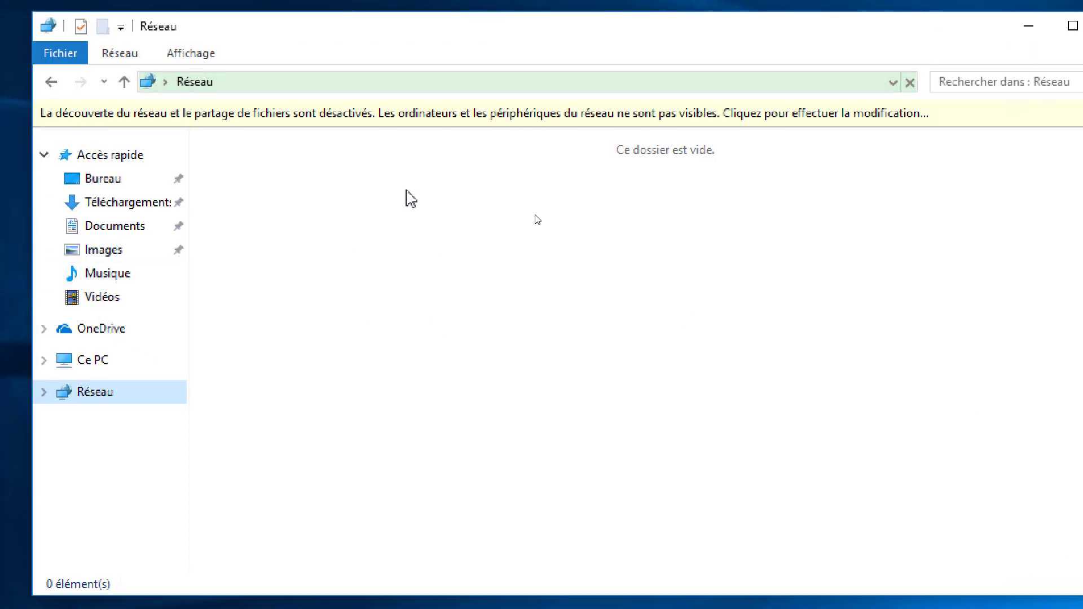
left_click(641, 126)
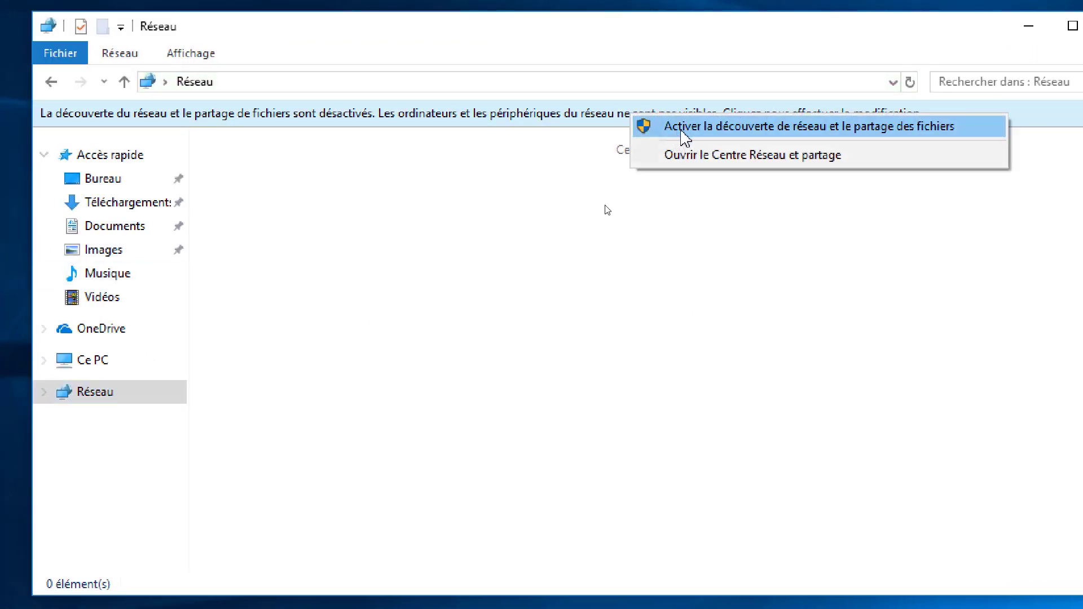
left_click(695, 126)
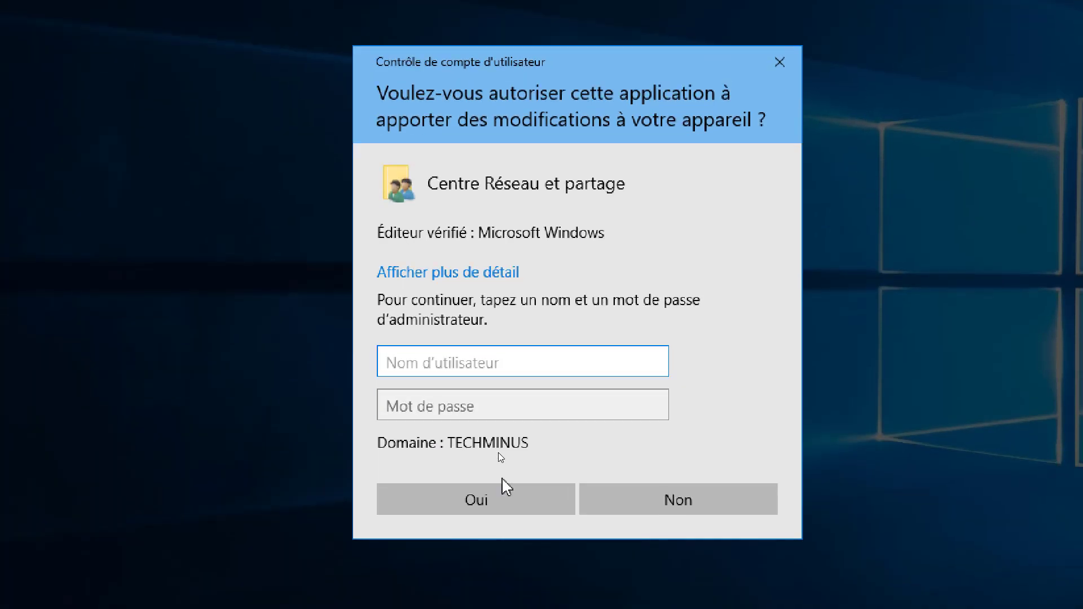
Authorize the network discovery change as administrateur, entering the administrator account's password and re-entering it
type("administr")
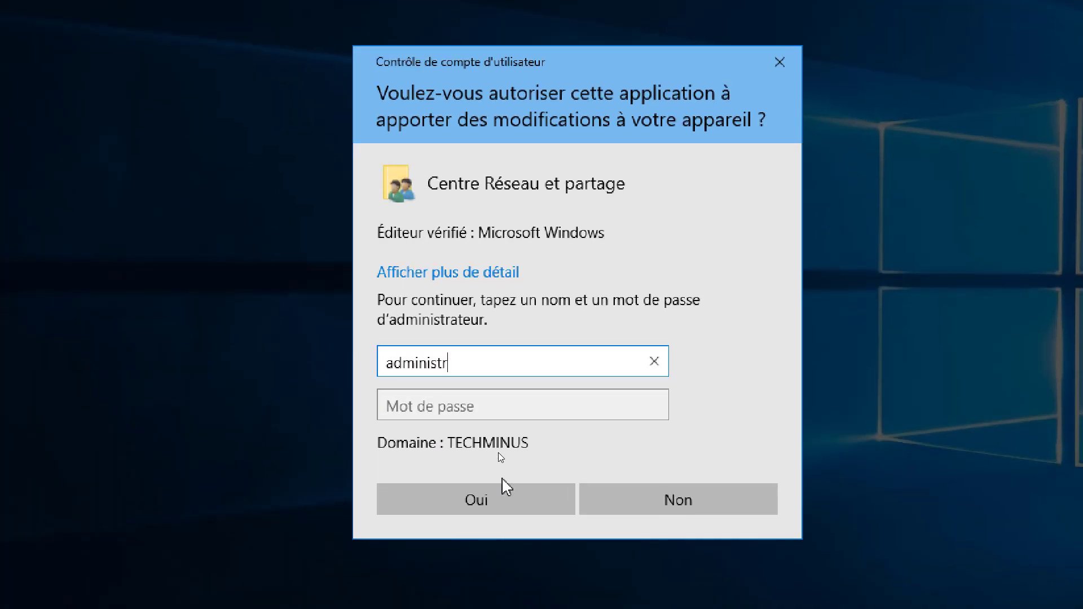
type("ateur")
key("Tab")
type("******")
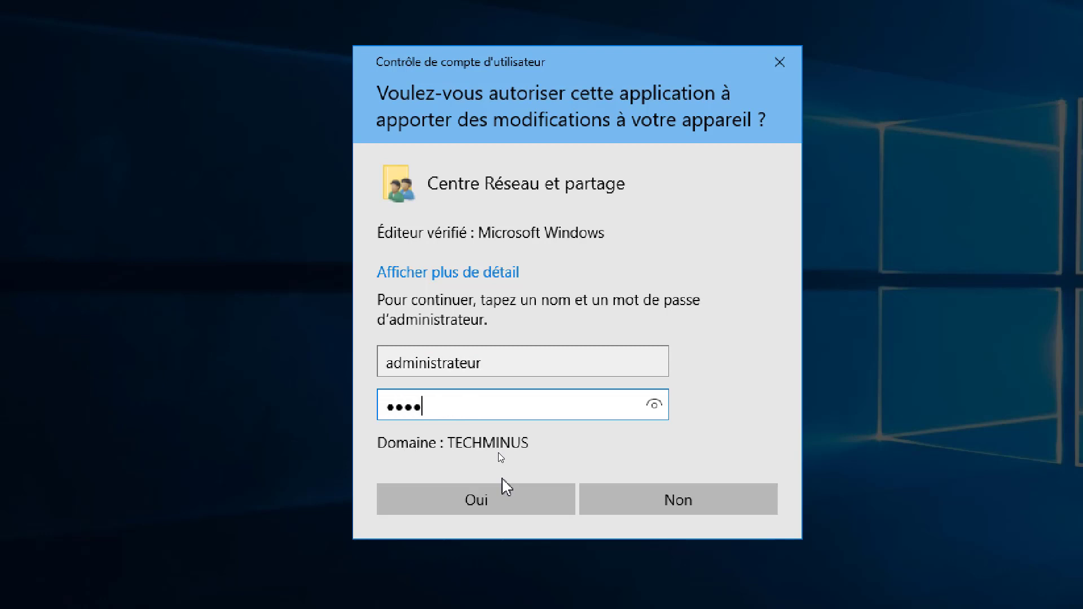
type("**")
key("Return")
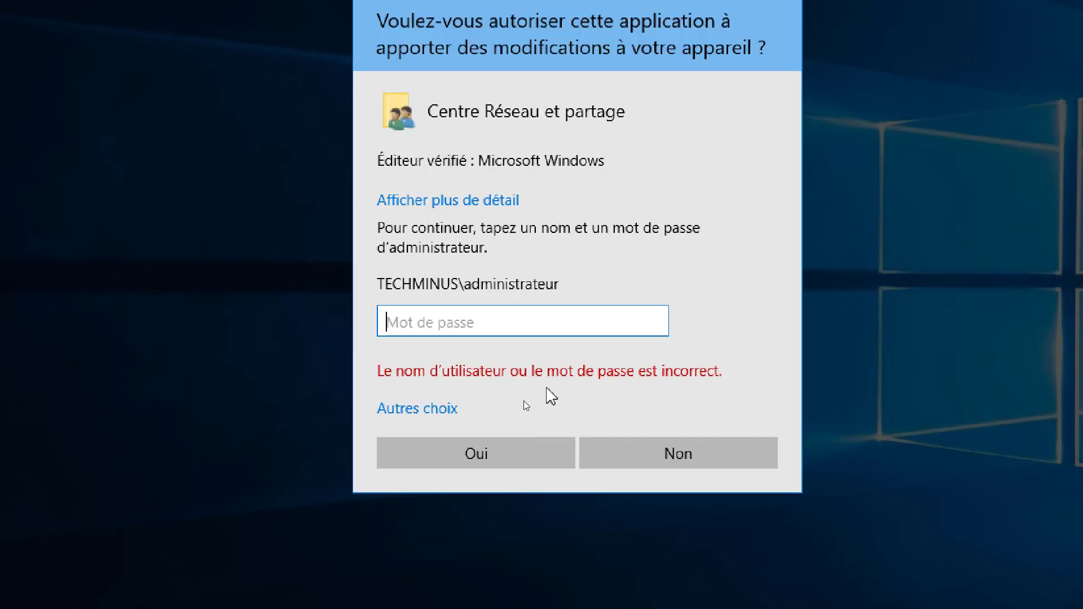
type("*******")
key("Return")
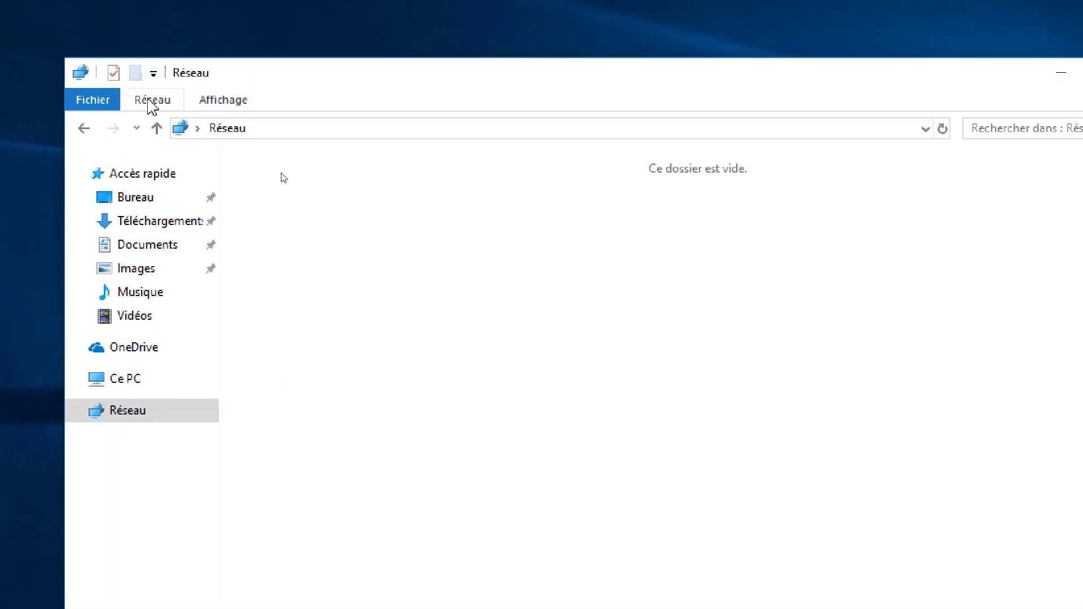
Search the whole Active Directory for Dossiers partagés and open the properties of the Public entry
left_click(151, 102)
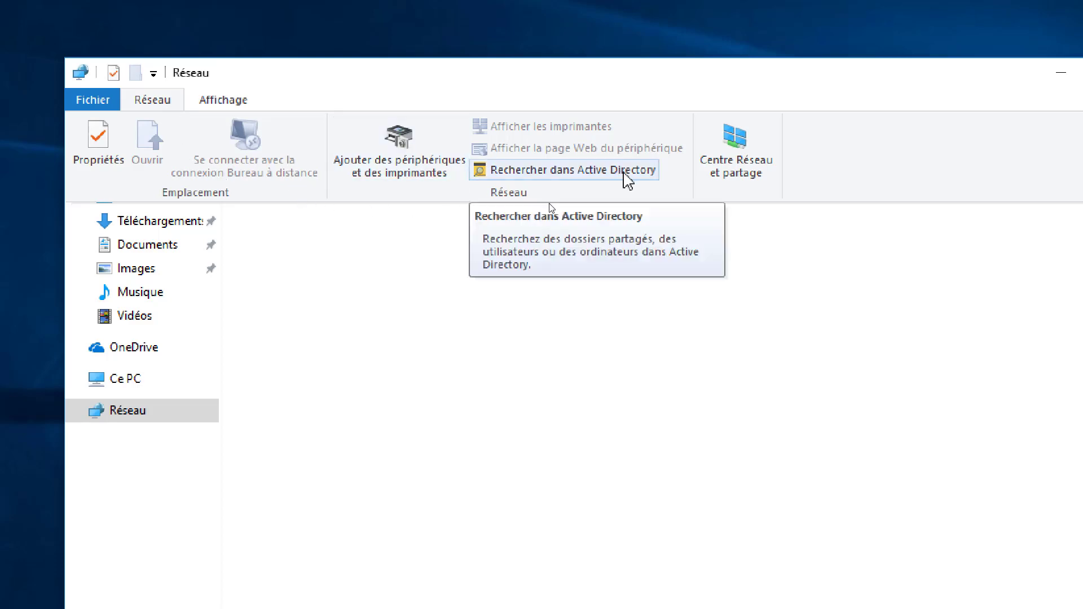
left_click(628, 180)
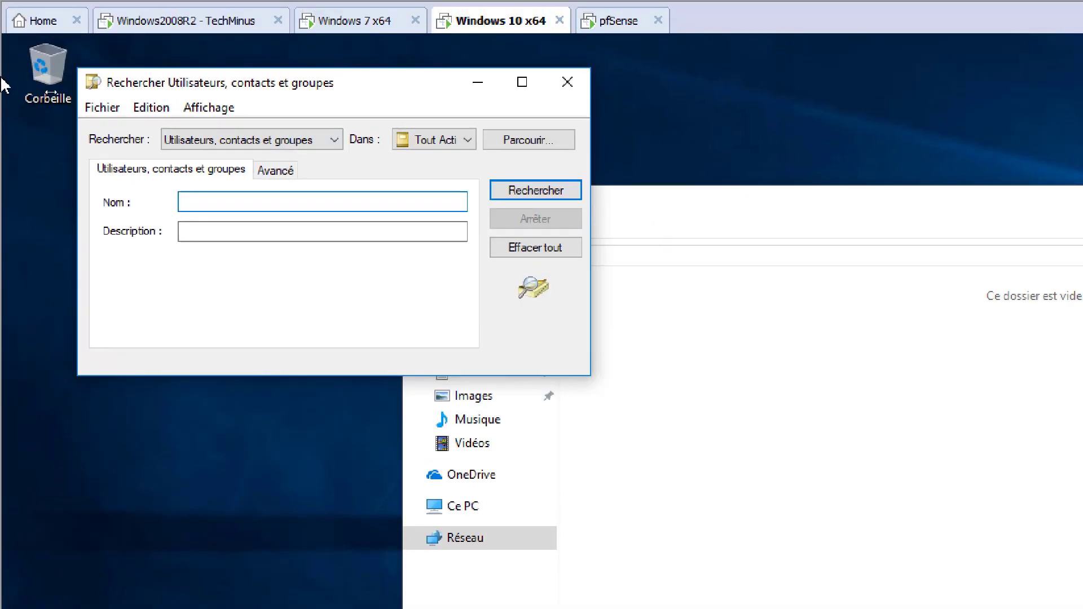
left_click(300, 141)
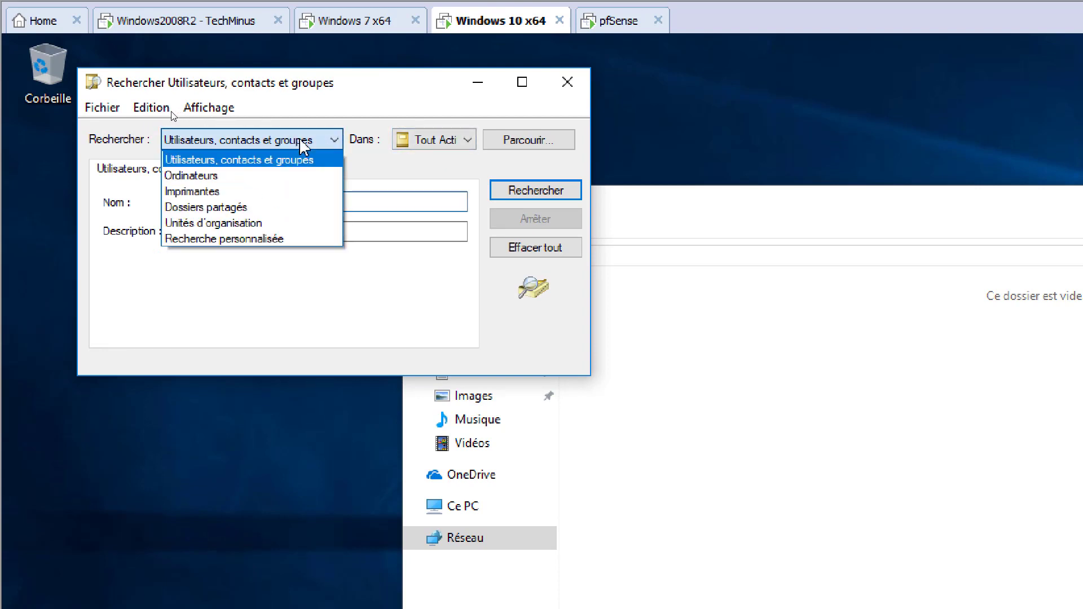
left_click(286, 212)
left_click(534, 192)
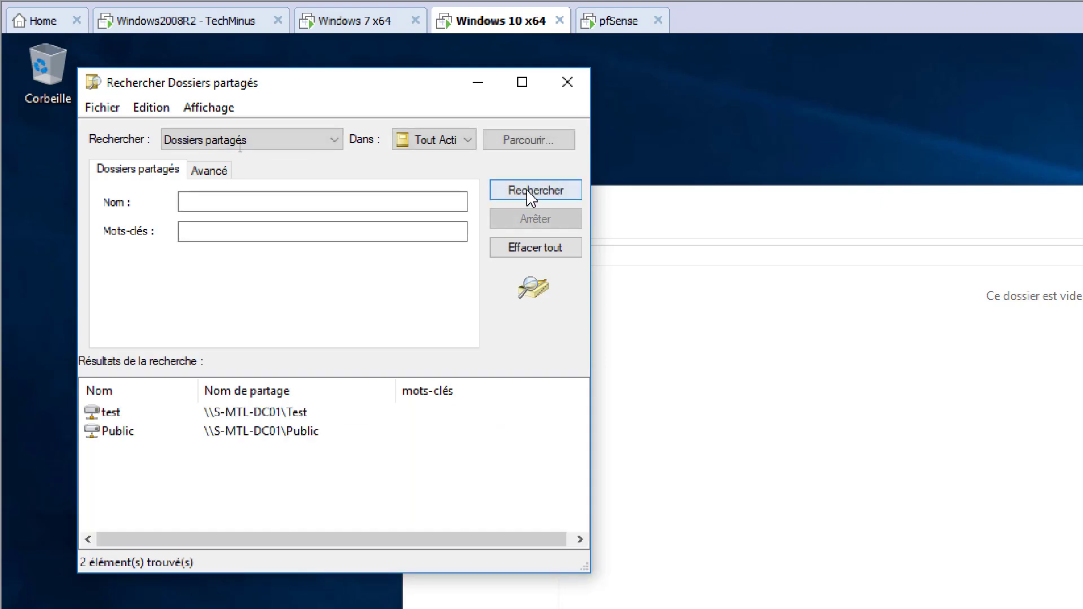
left_click(125, 435)
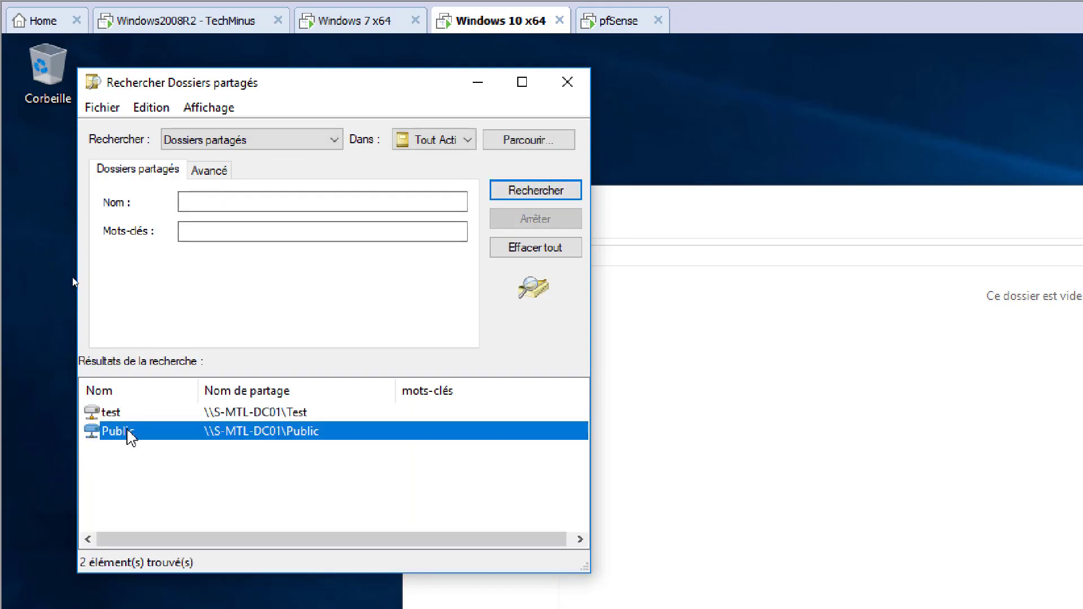
double_click(127, 435)
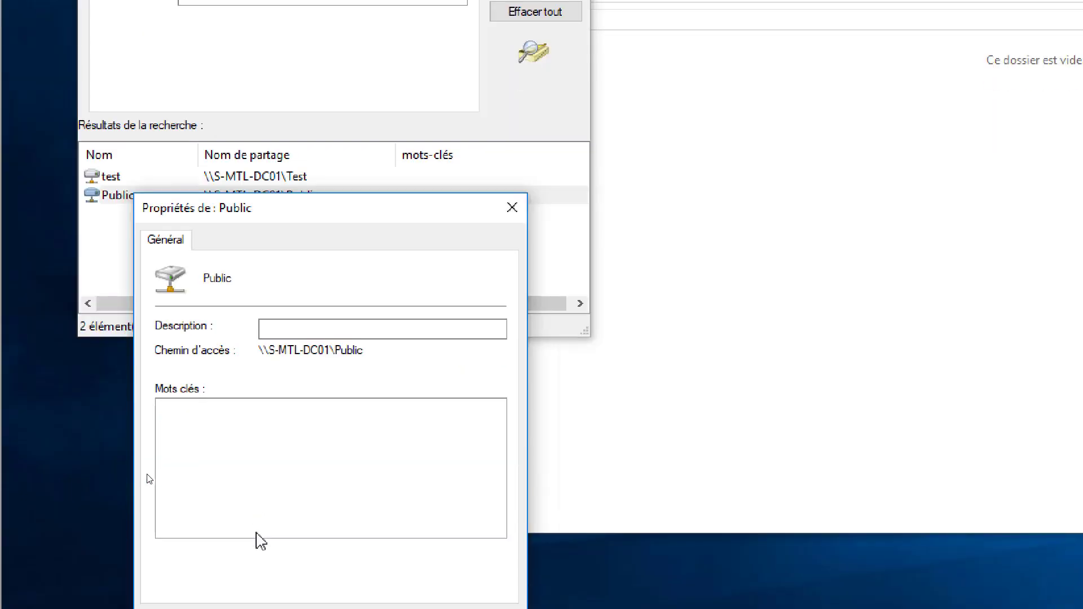
Close the Public entry's properties and explore the Public share from the Active Directory search results
left_click(512, 203)
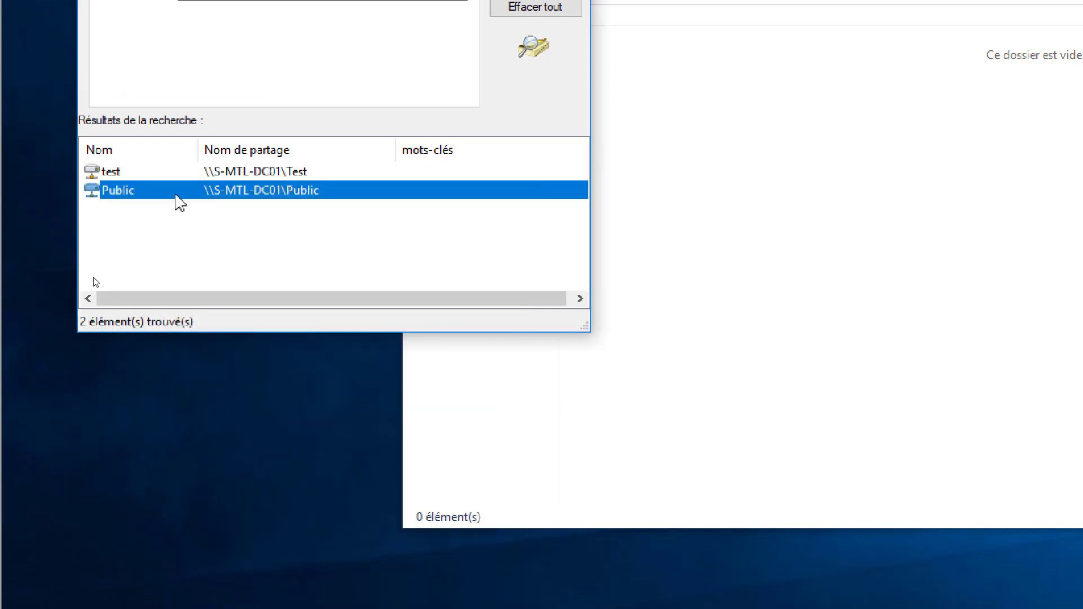
right_click(168, 196)
left_click(252, 213)
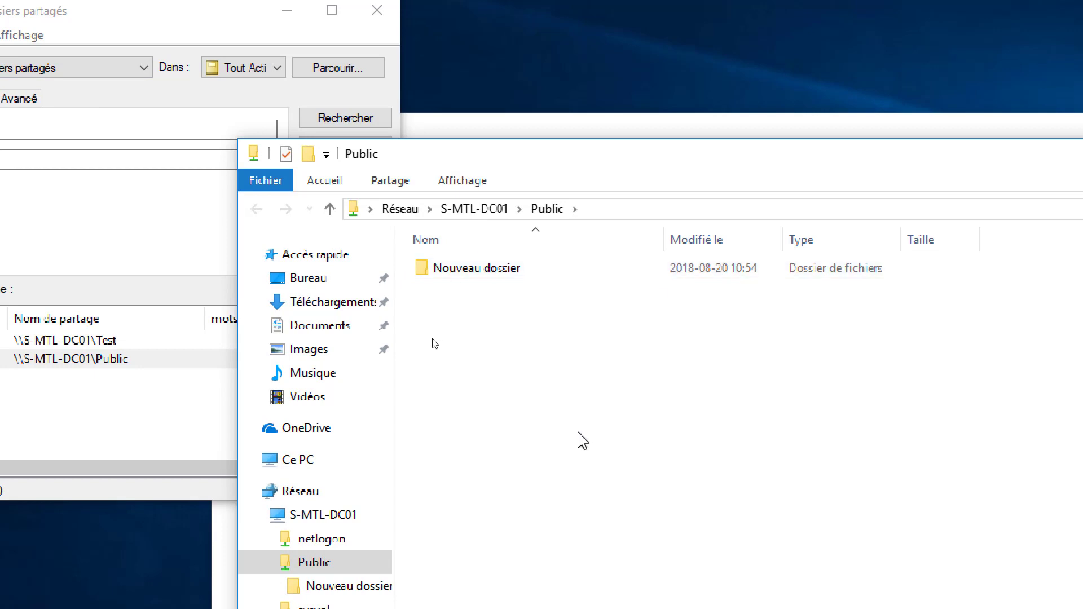
Try to rename Nouveau dossier in the Public share to "as", and try to delete that folder permanently
left_click(472, 277)
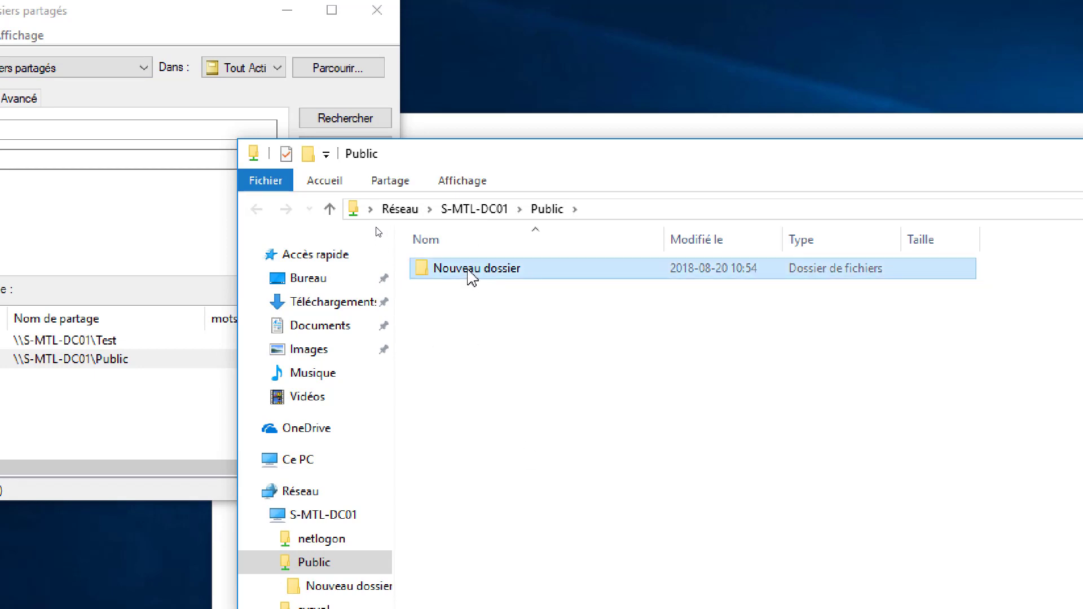
left_click(468, 269)
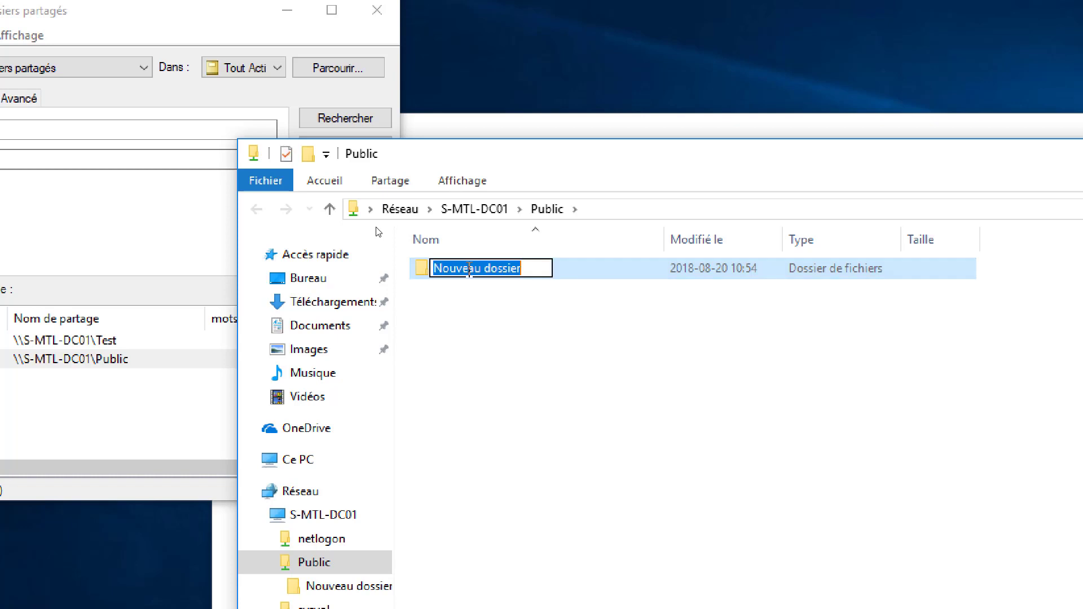
type("as")
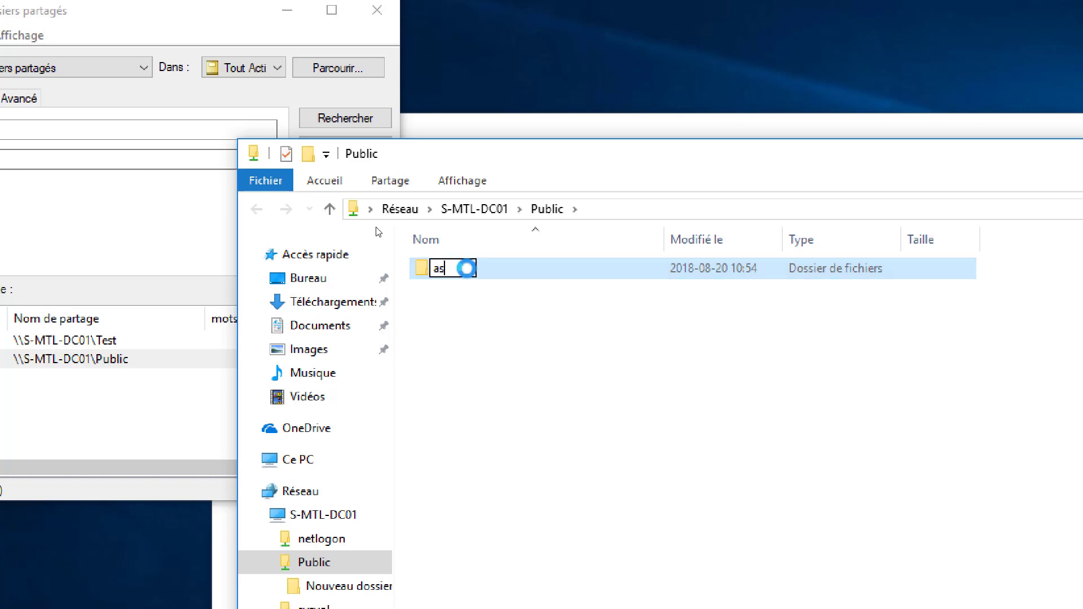
key("Return")
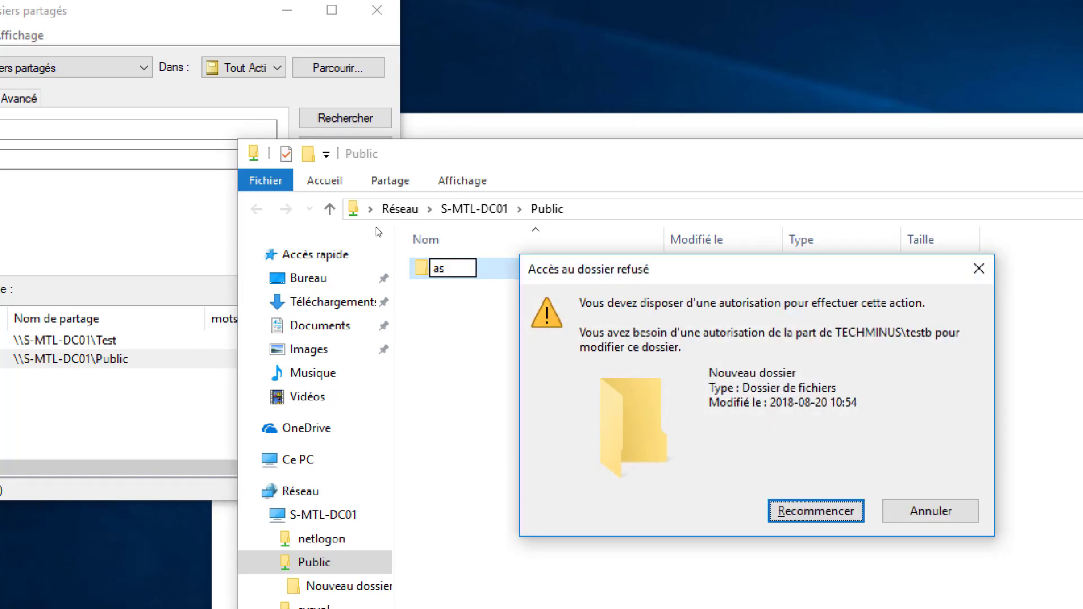
key("Escape")
key("Delete")
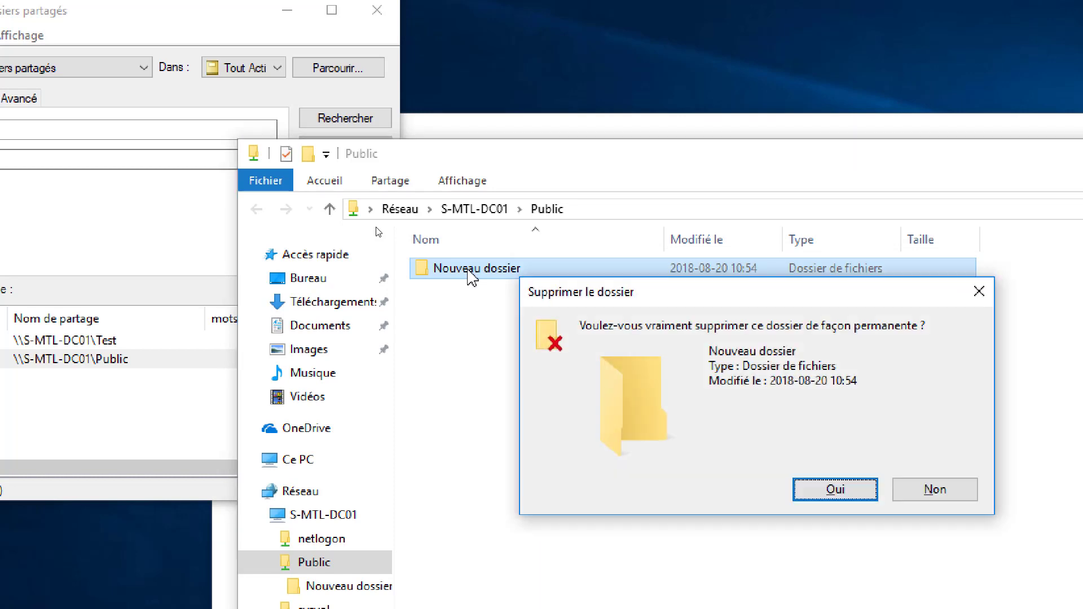
key("Return")
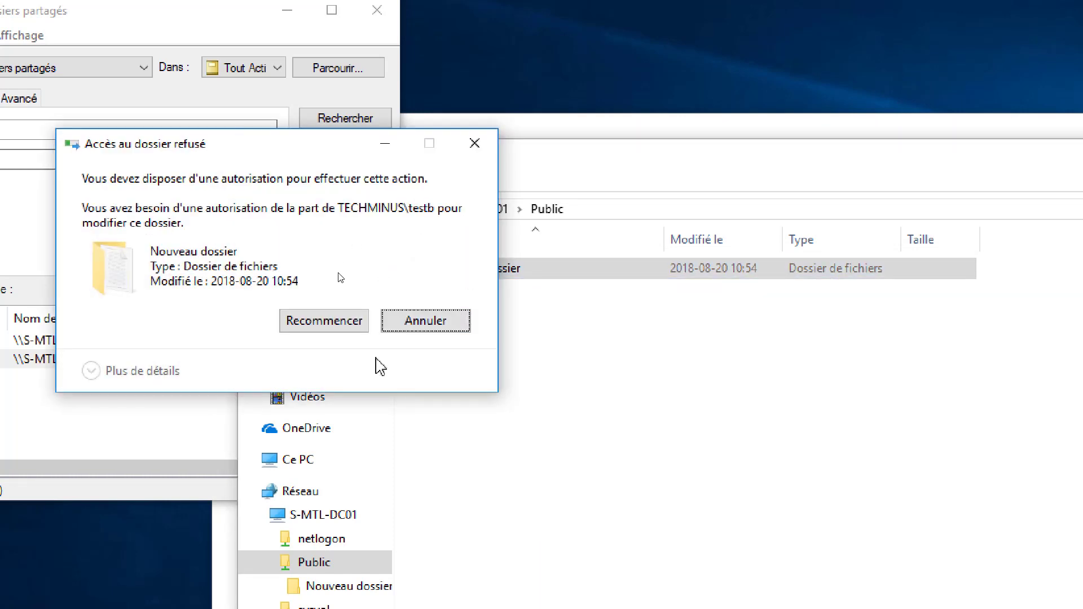
left_click(428, 320)
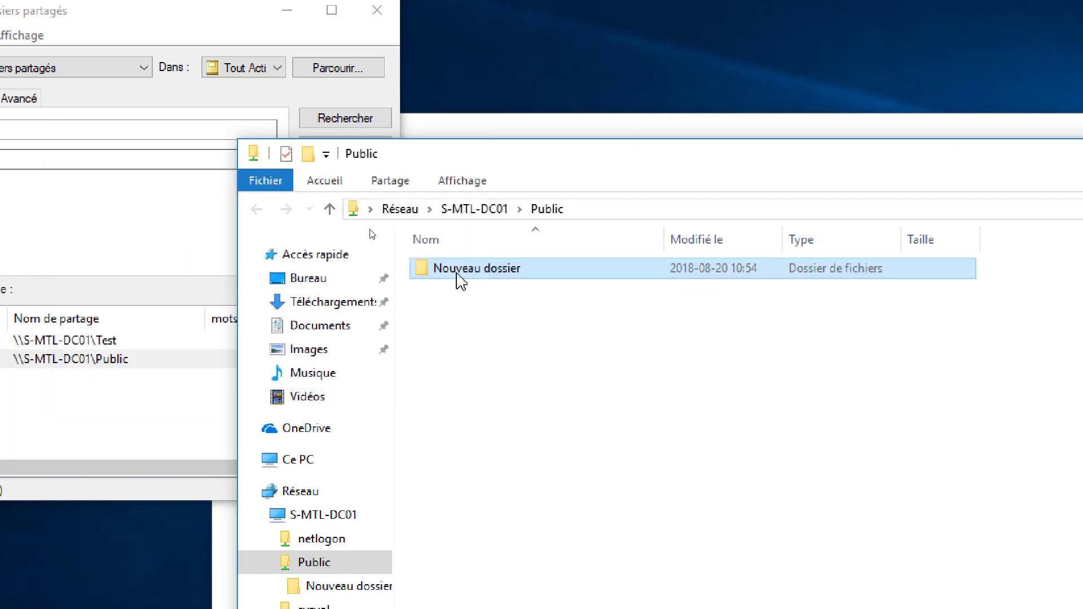
Open Nouveau dossier in the Public share, view Nouveau document texte, and close the document
double_click(452, 271)
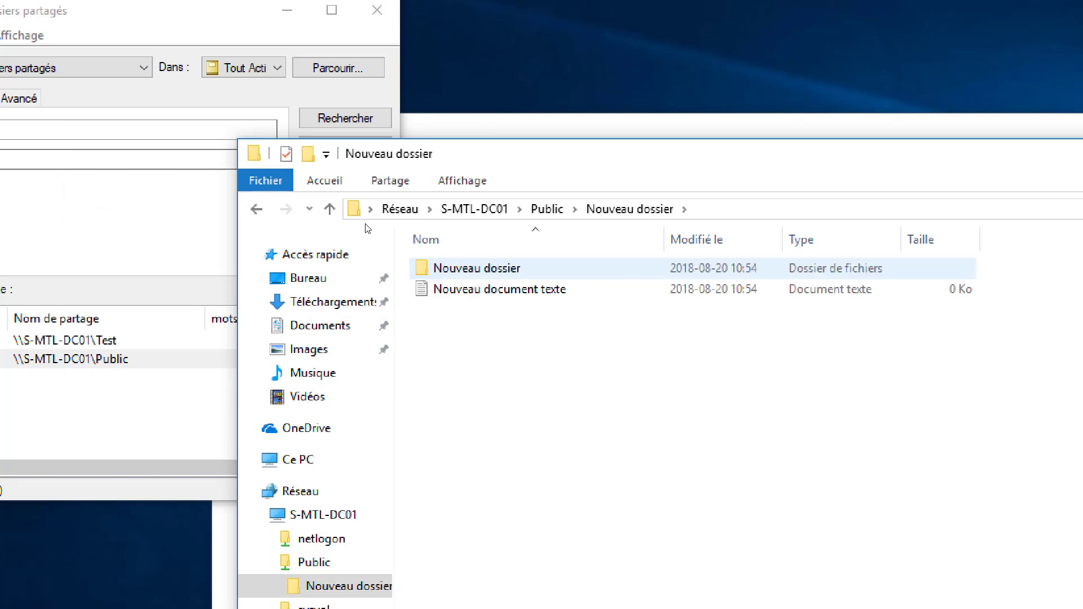
double_click(473, 291)
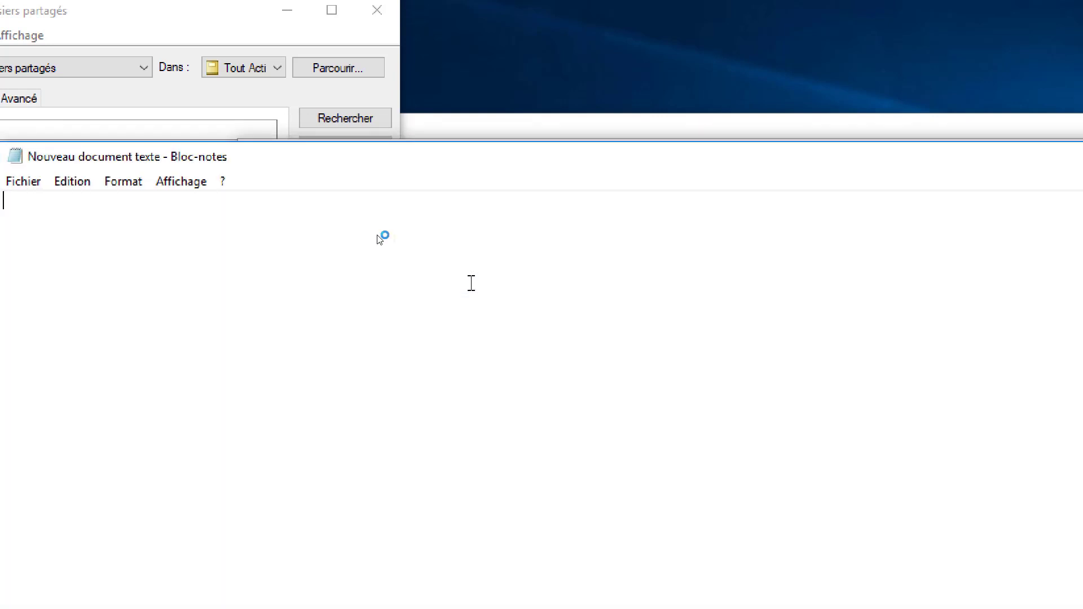
left_click(942, 156)
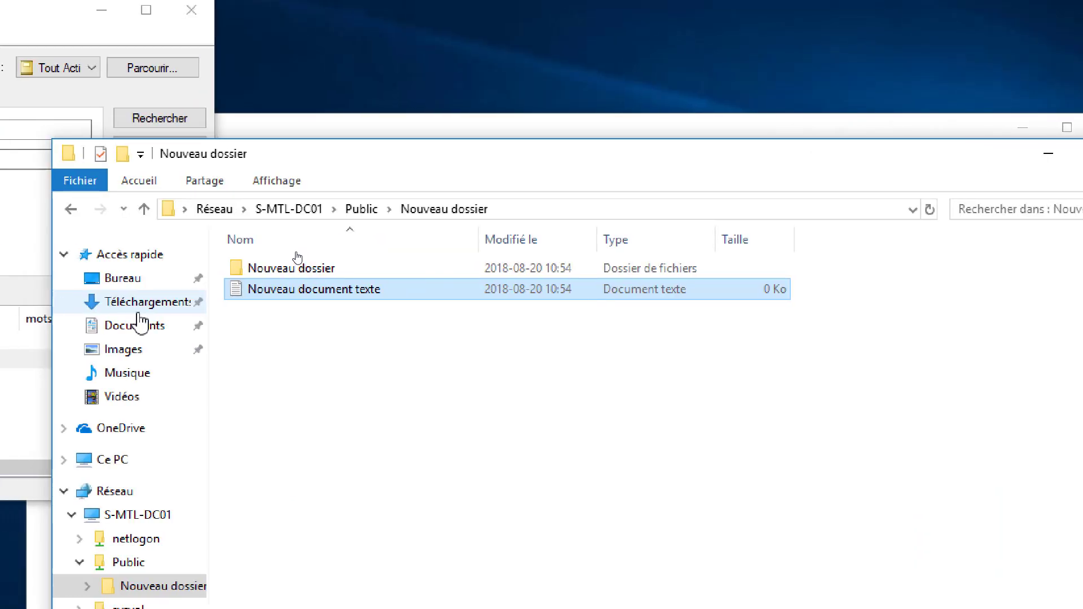
Try to delete both the subfolder and Nouveau document texte inside Public\Nouveau dossier
left_click_drag(298, 330, 290, 265)
right_click(289, 268)
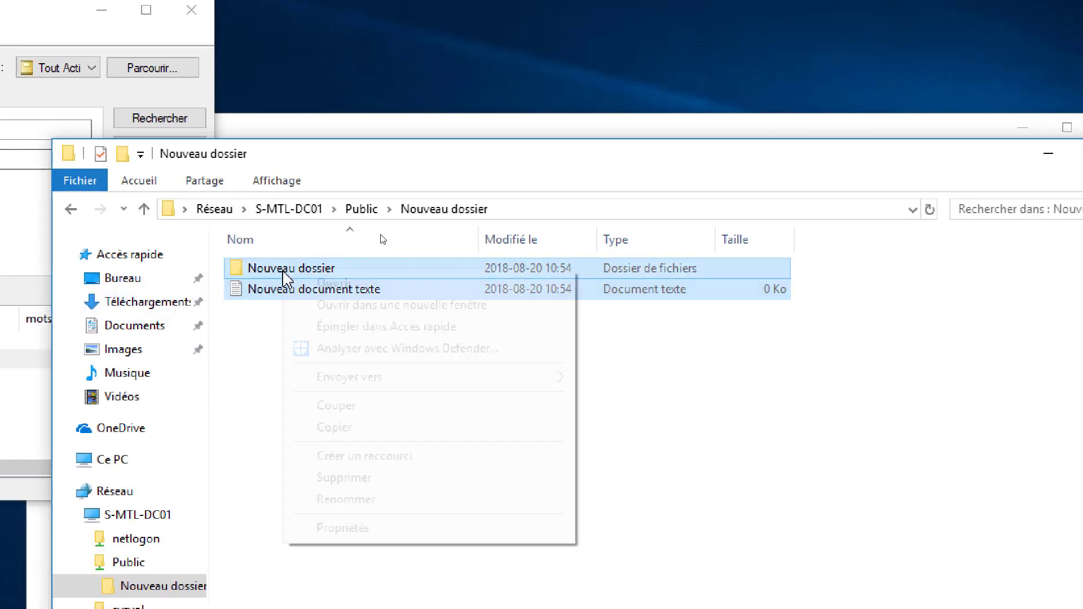
left_click(339, 478)
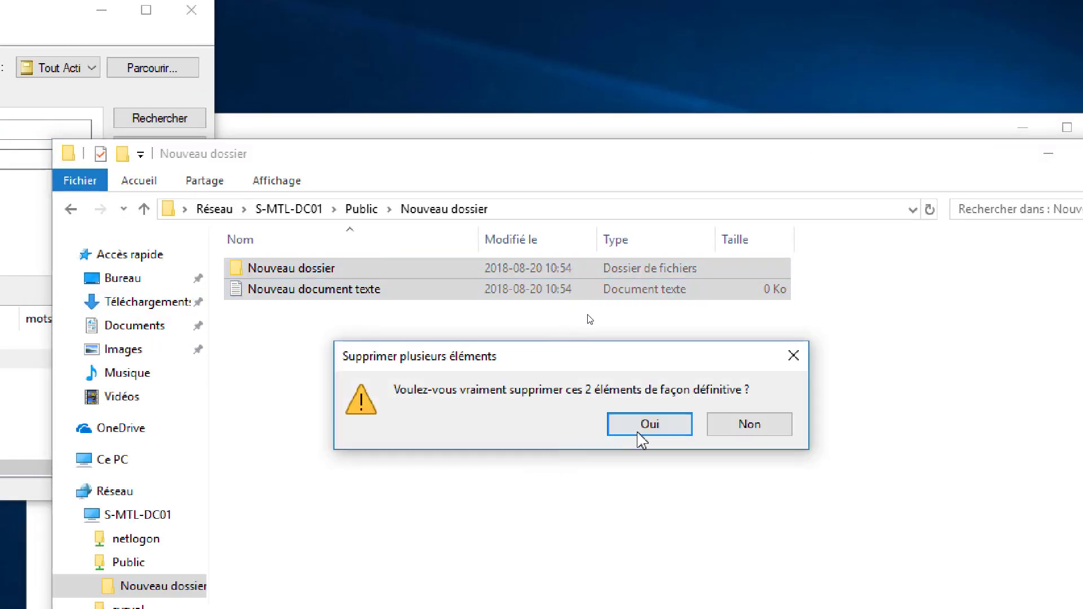
left_click(641, 433)
left_click(701, 357)
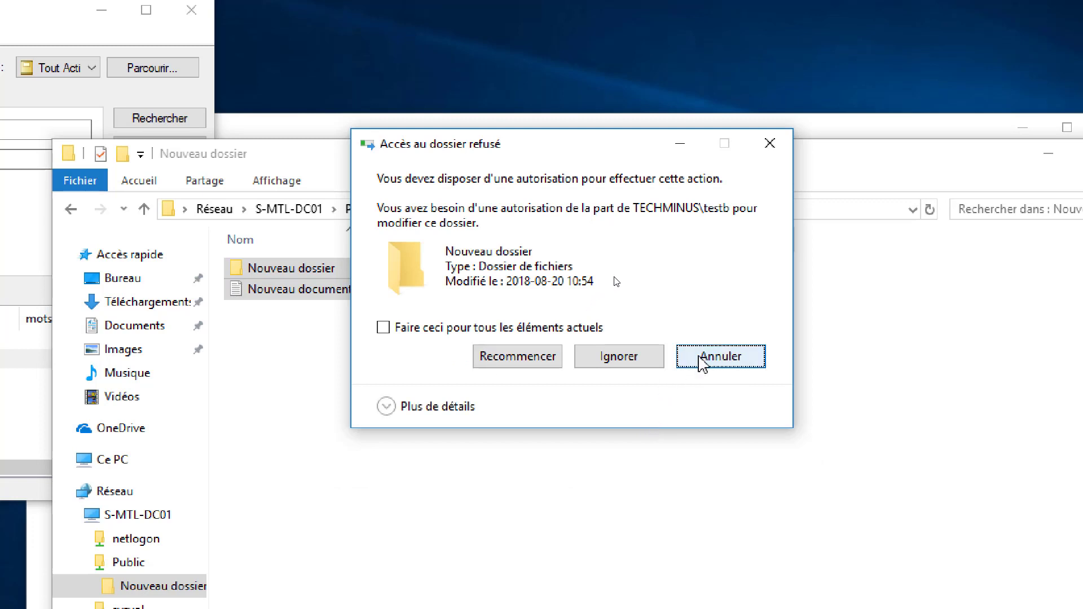
Try to create a new item inside Public\Nouveau dossier
right_click(319, 364)
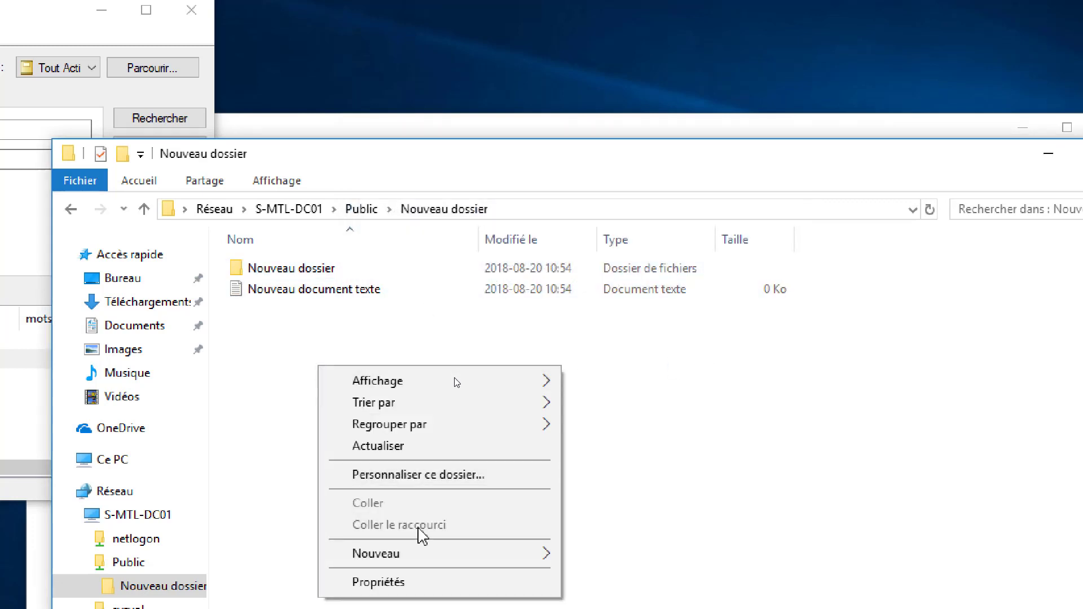
mouse_move(548, 555)
left_click(612, 524)
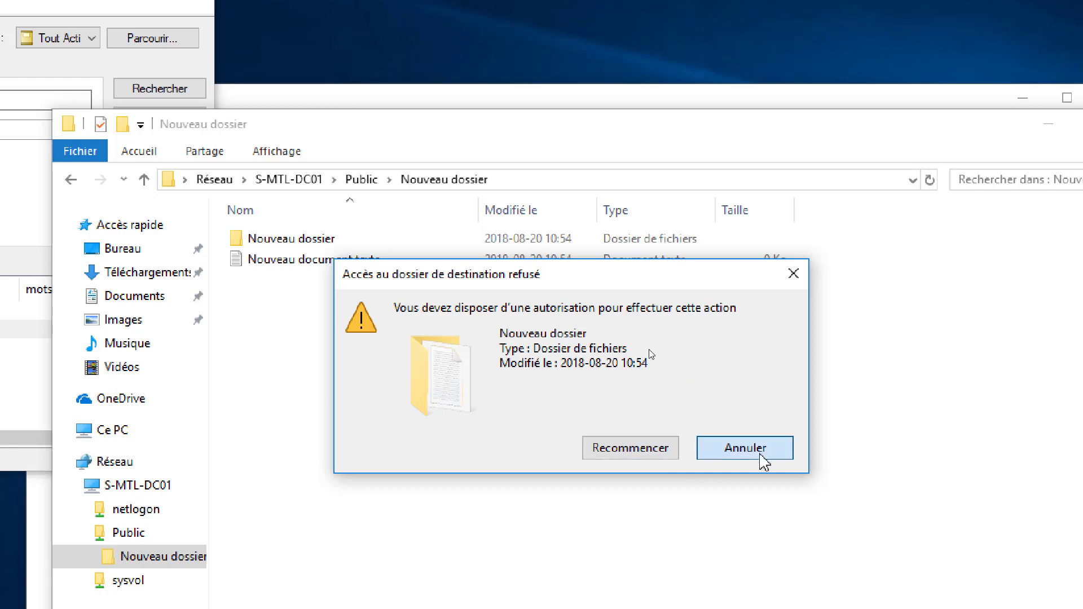
left_click(762, 451)
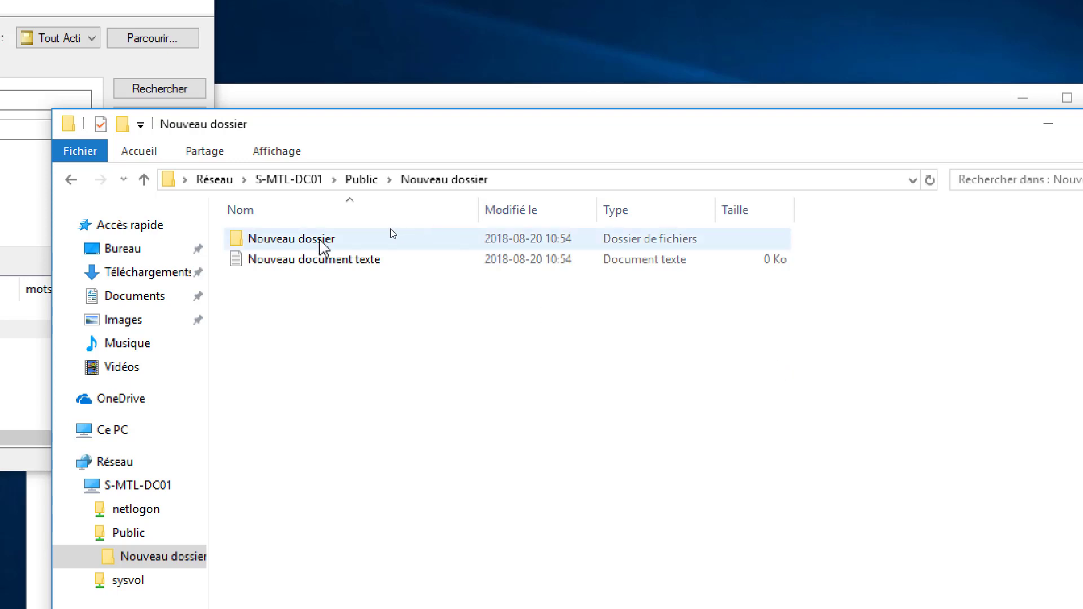
Copy Nouveau document texte into a new folder created directly in the Public share and named with a person's first name
left_click(297, 261)
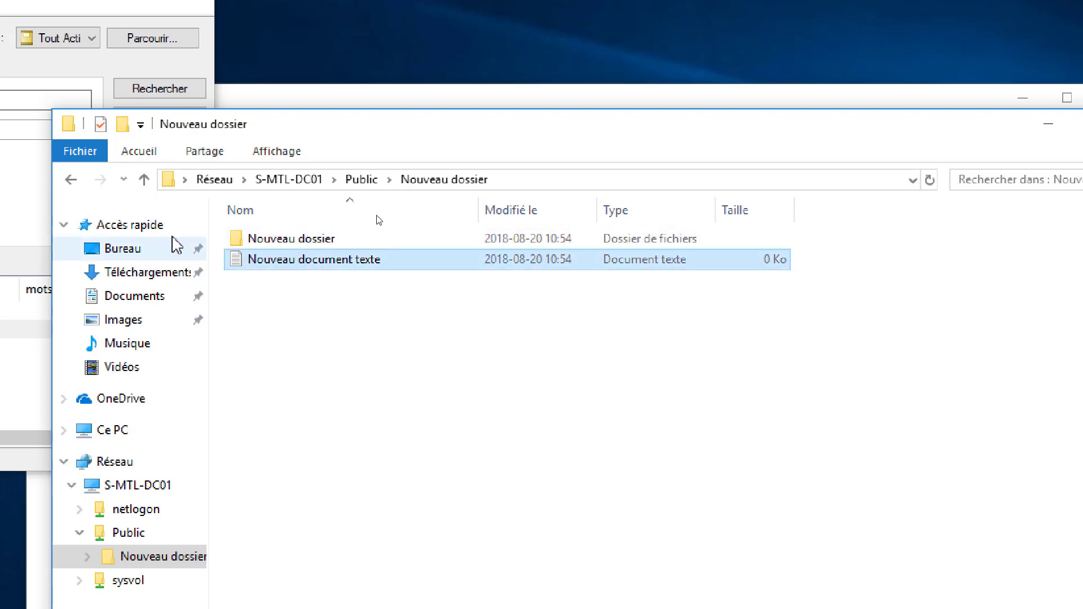
left_click(366, 179)
right_click(285, 276)
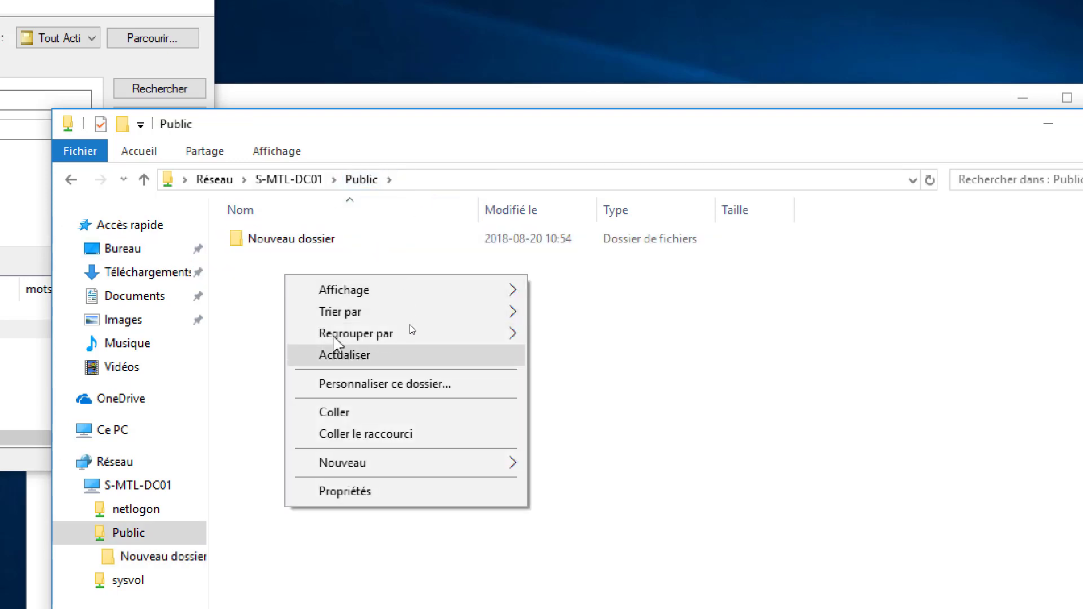
mouse_move(361, 462)
left_click(559, 467)
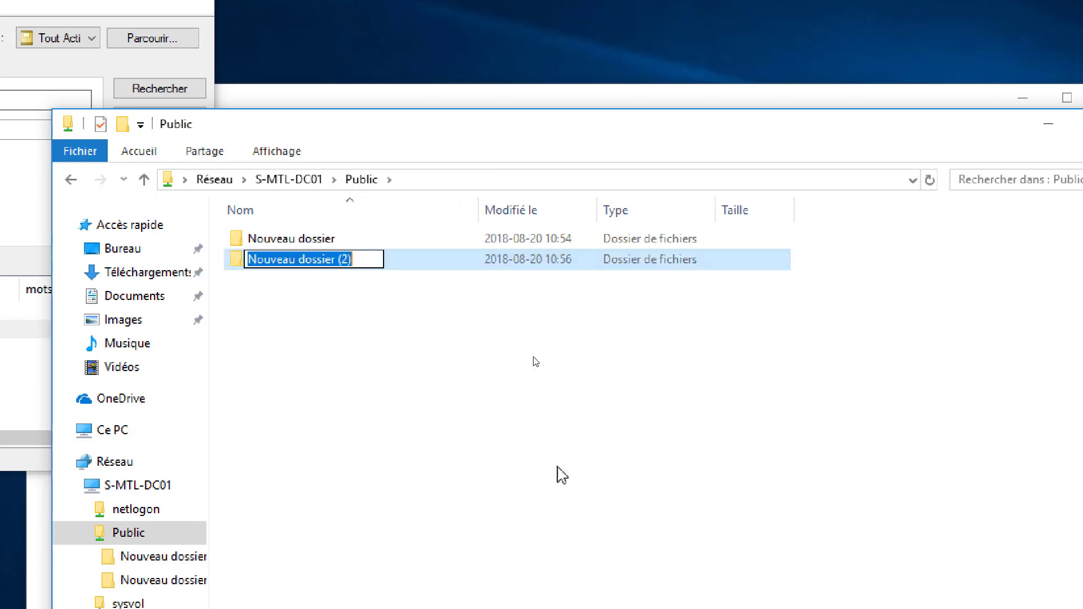
type("alain")
key("Return")
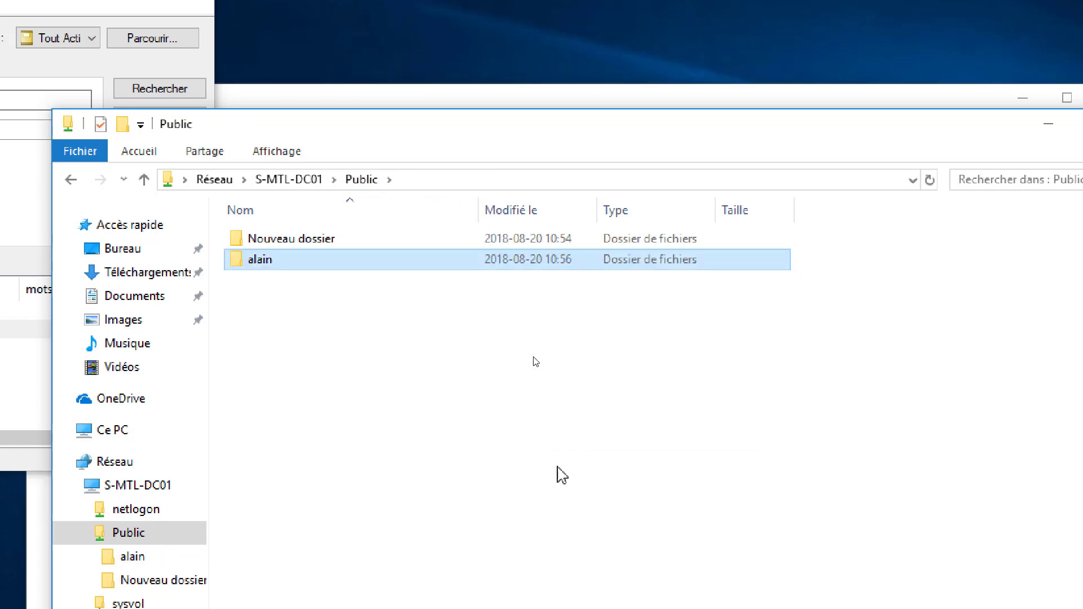
key("Return")
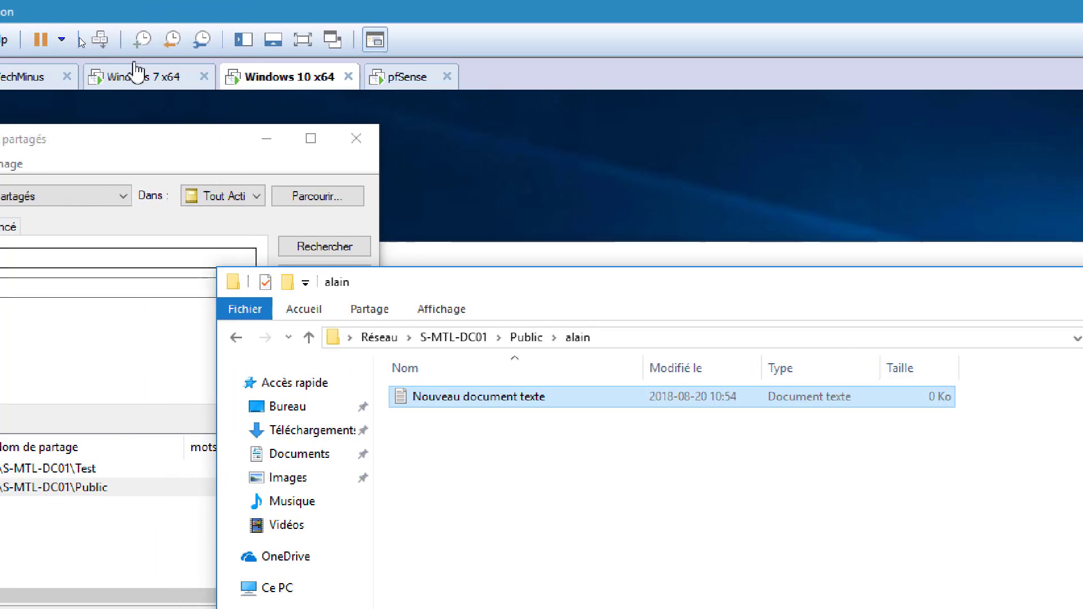
Switch back to the server virtual machine and start provisioning a new shared folder in Gestion du partage et du stockage
left_click(188, 75)
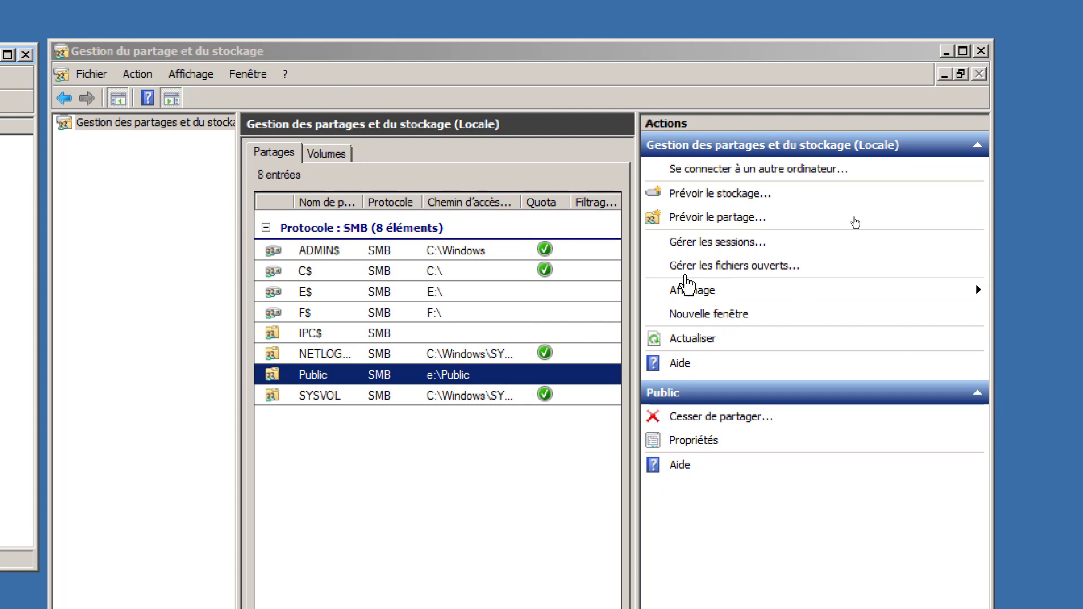
left_click(715, 219)
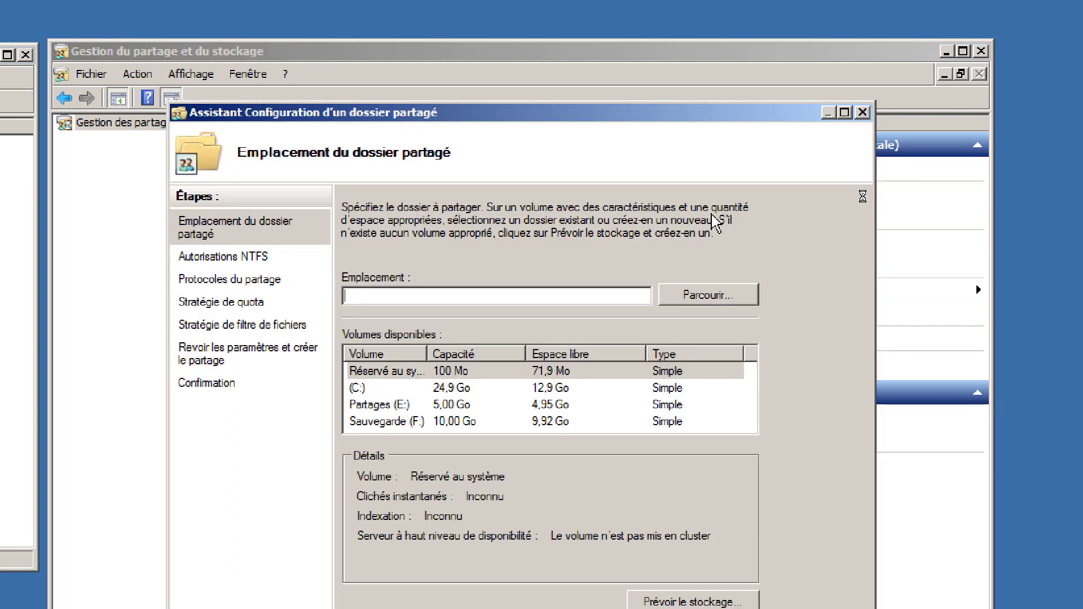
Create a folder named Departements at the root of e$ and select it as the new share's location
left_click(695, 300)
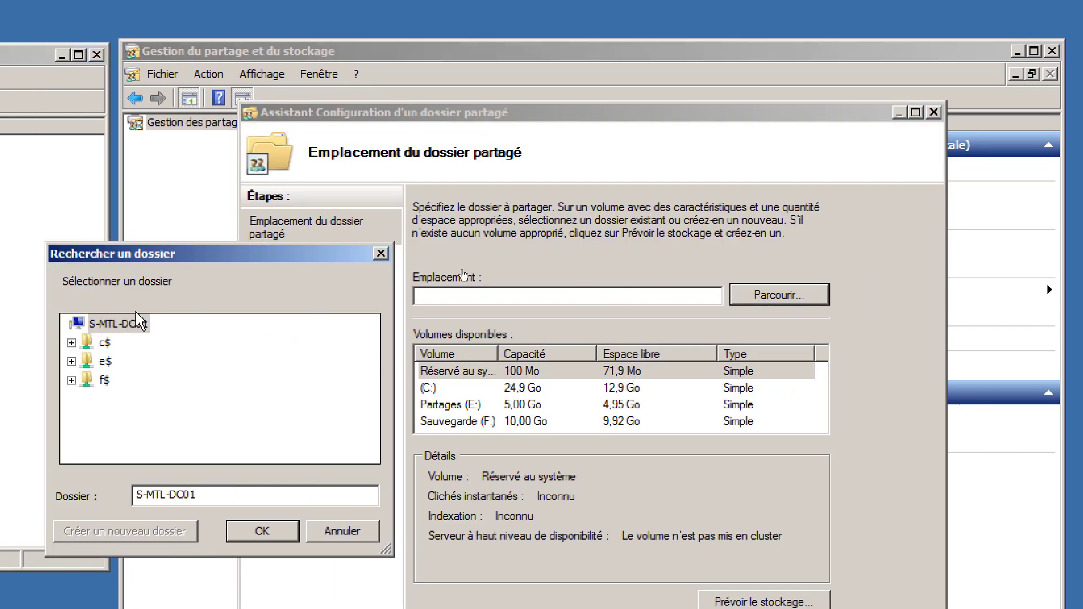
left_click(105, 361)
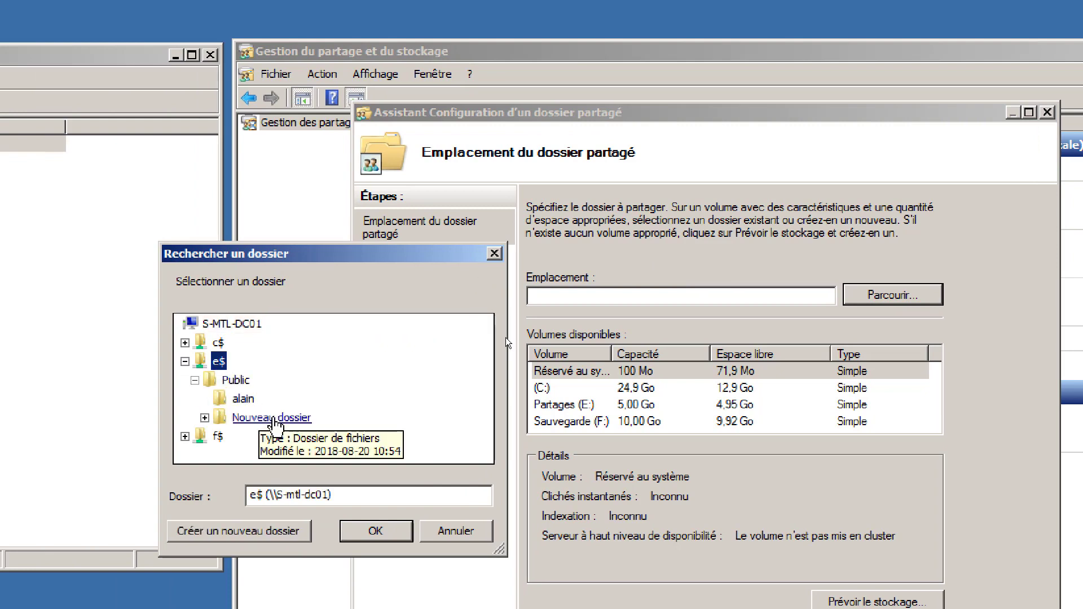
left_click(276, 533)
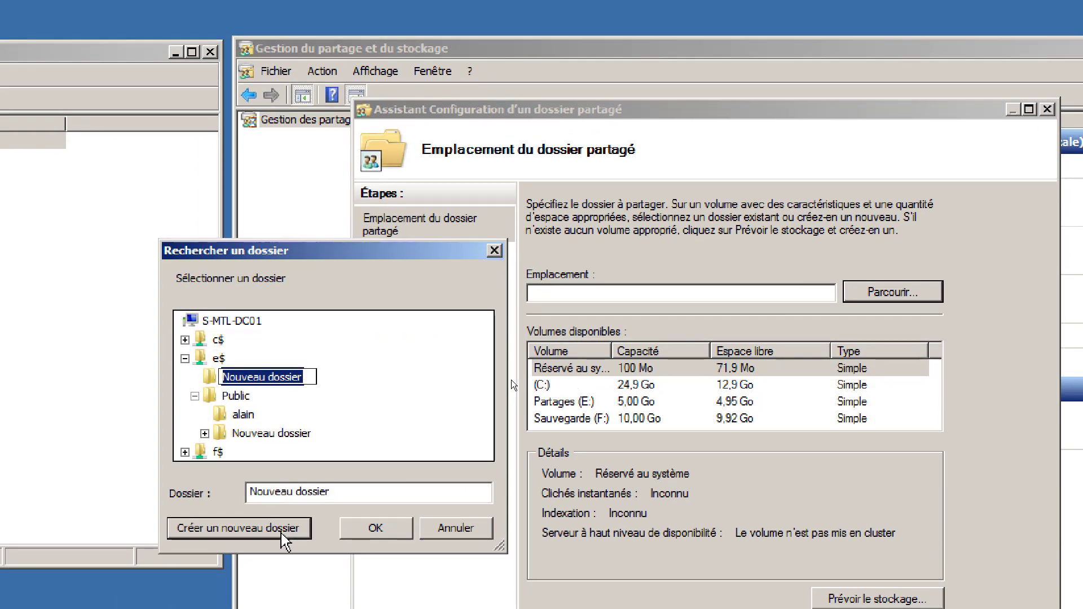
type("D")
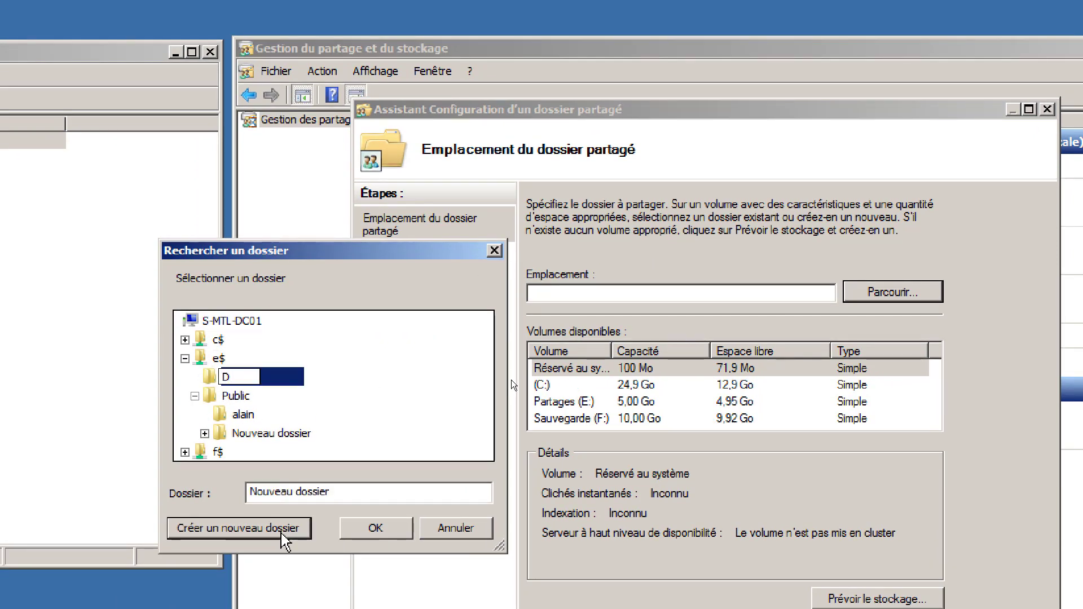
type("epartement")
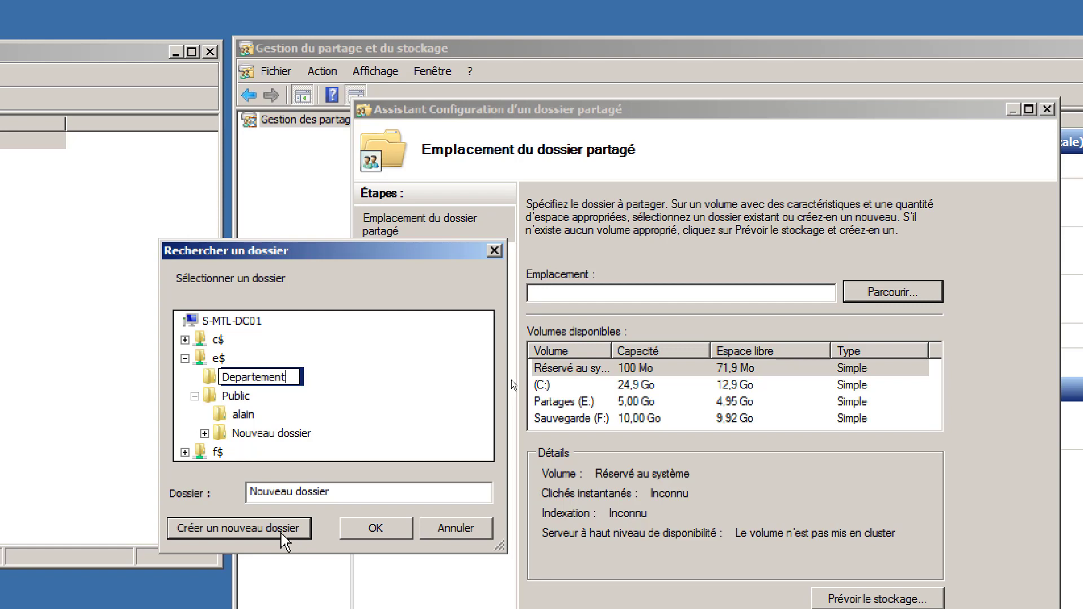
type("s")
key("Return")
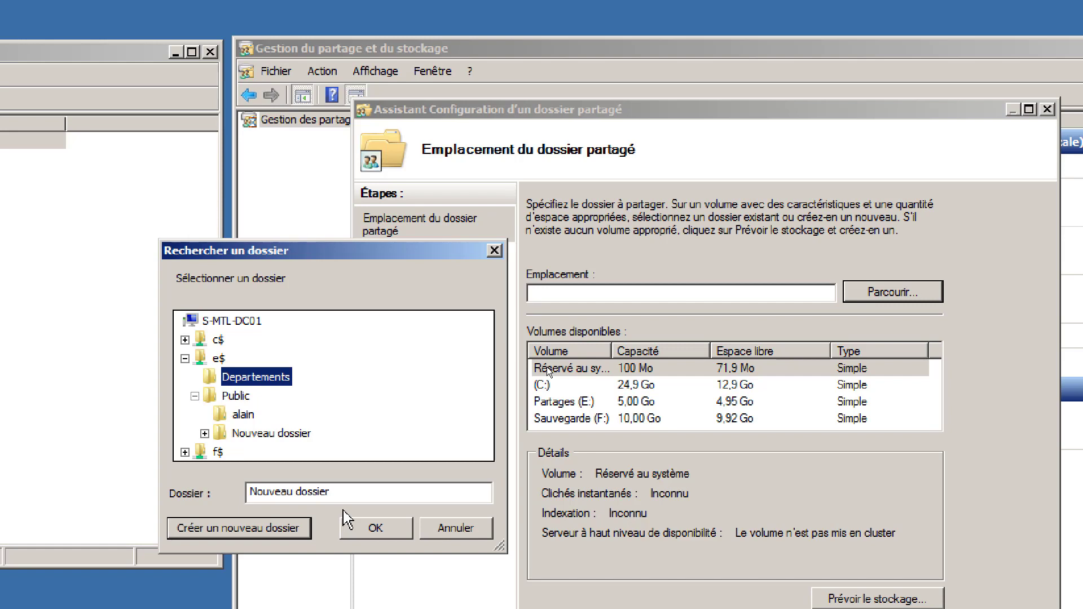
left_click(383, 528)
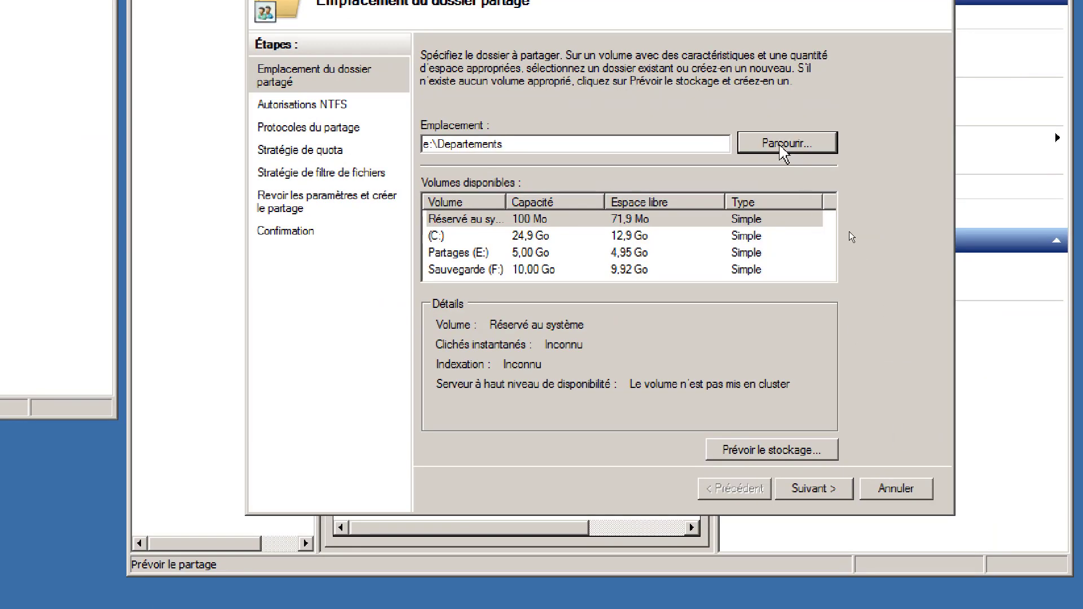
Choose to modify the NTFS permissions of e:\Departements, and open its permission list to examine the Utilisateurs group's rights
left_click(814, 490)
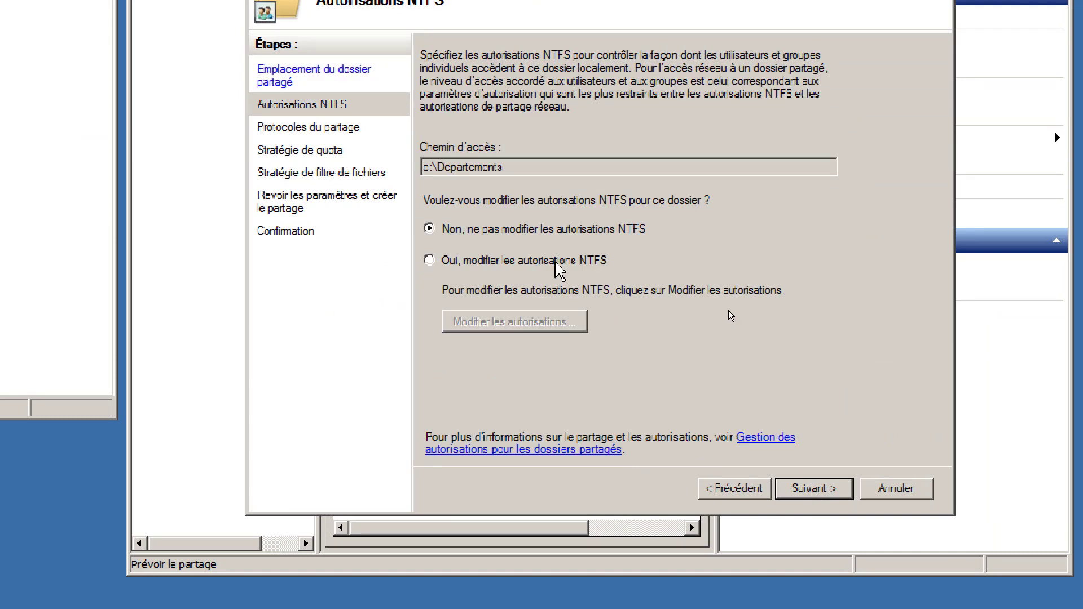
left_click(558, 265)
left_click(552, 322)
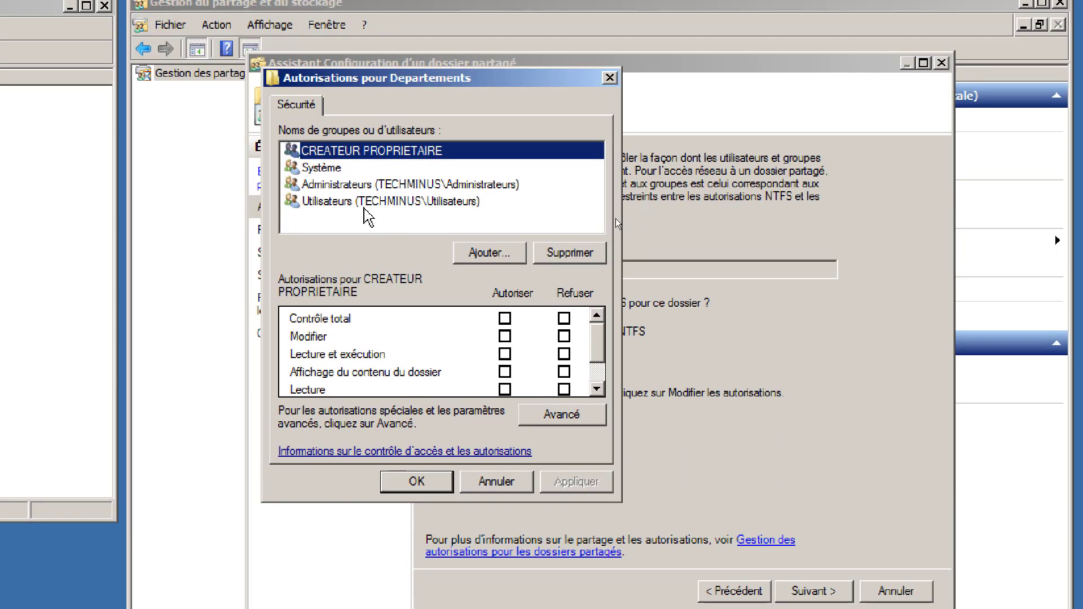
left_click(361, 203)
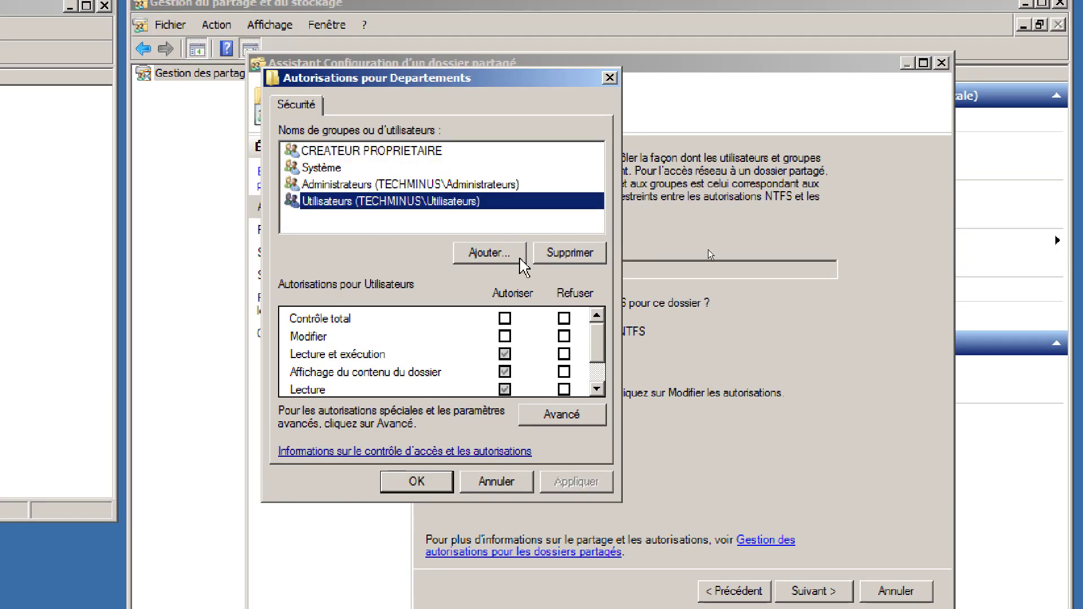
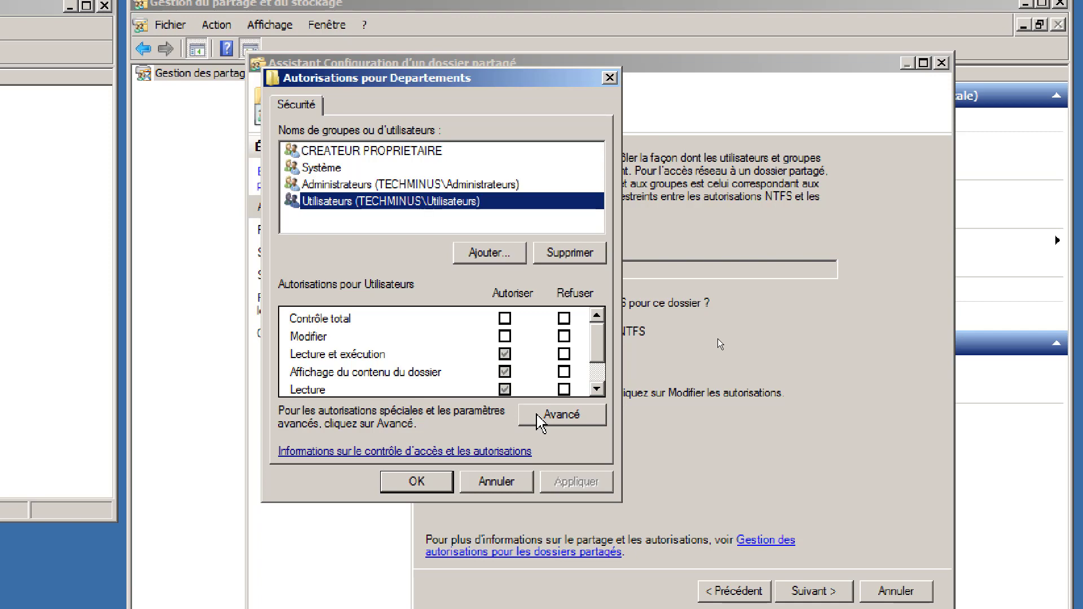
Turn off inclusion of the parent's inheritable permissions in the advanced security settings of Departements
left_click(541, 419)
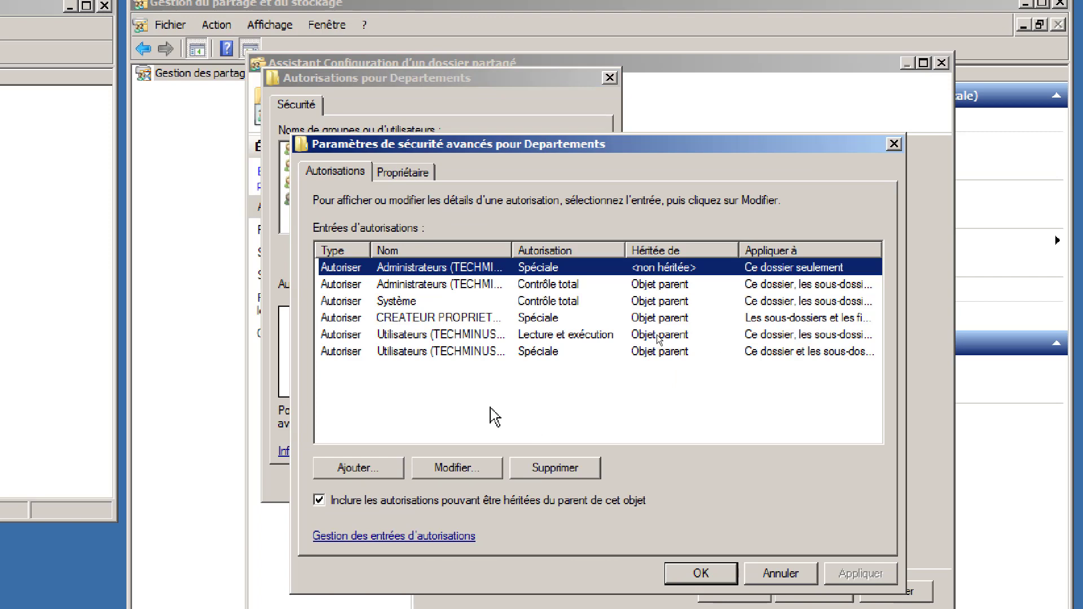
left_click(319, 500)
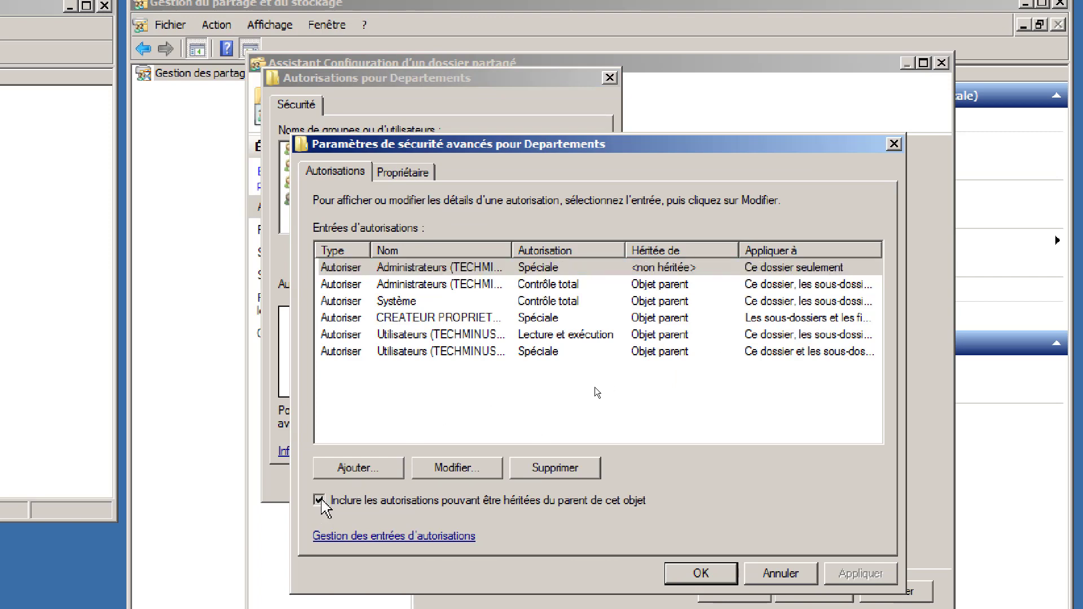
Stop Departements from inheriting parent permissions while keeping copied entries, and remove both Utilisateurs entries
left_click(443, 332)
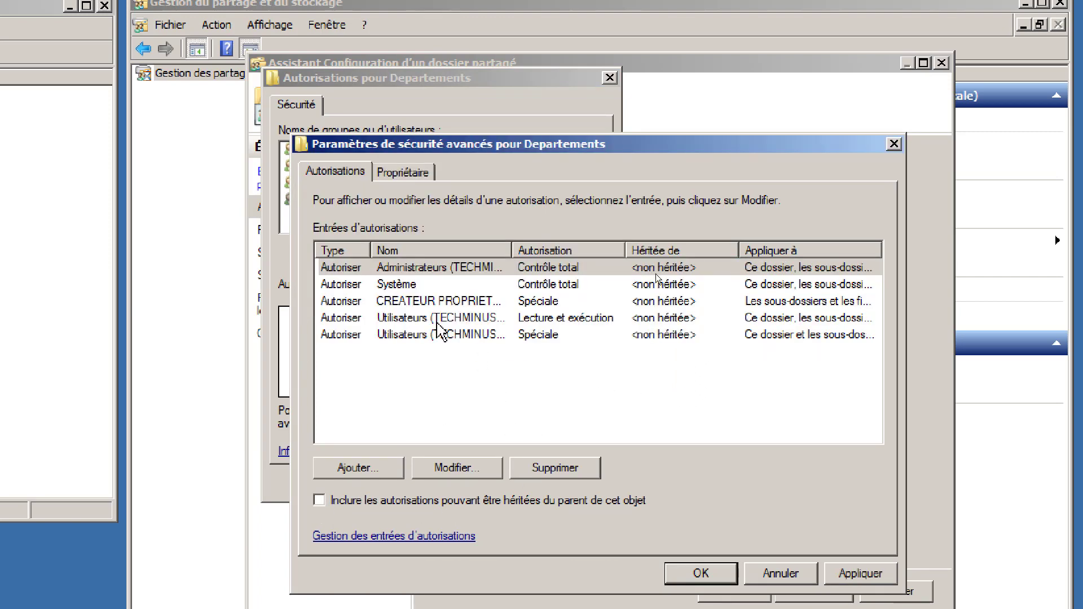
left_click(483, 337)
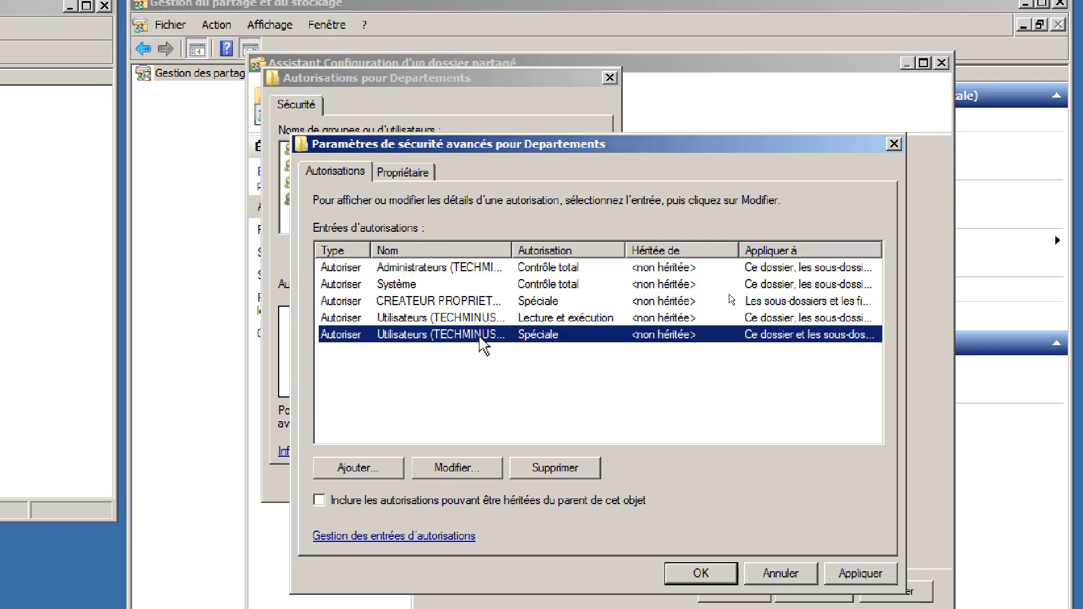
left_click(575, 468)
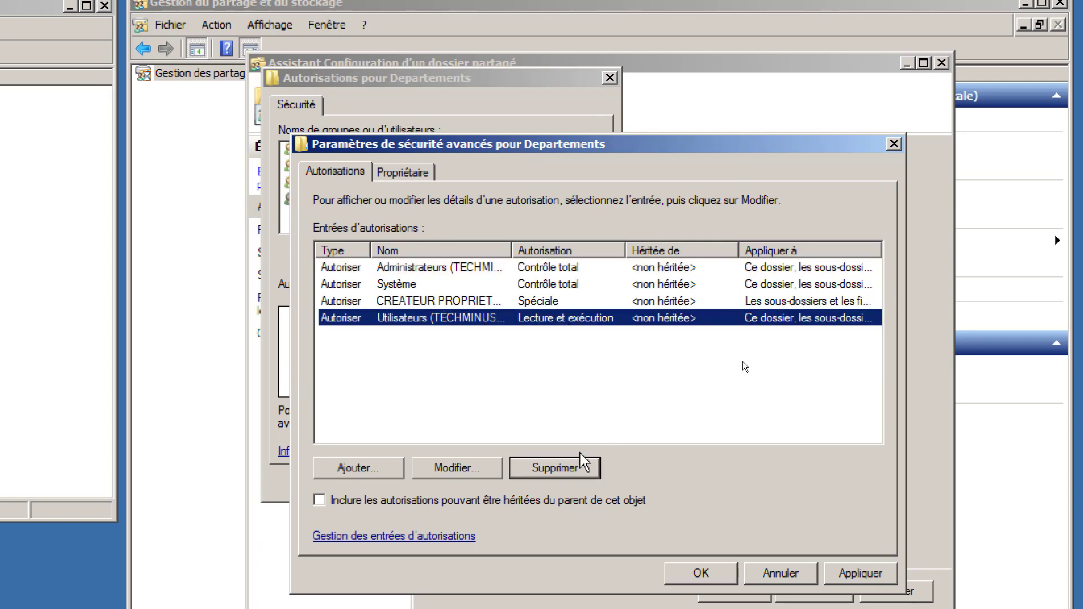
left_click(580, 469)
left_click(716, 573)
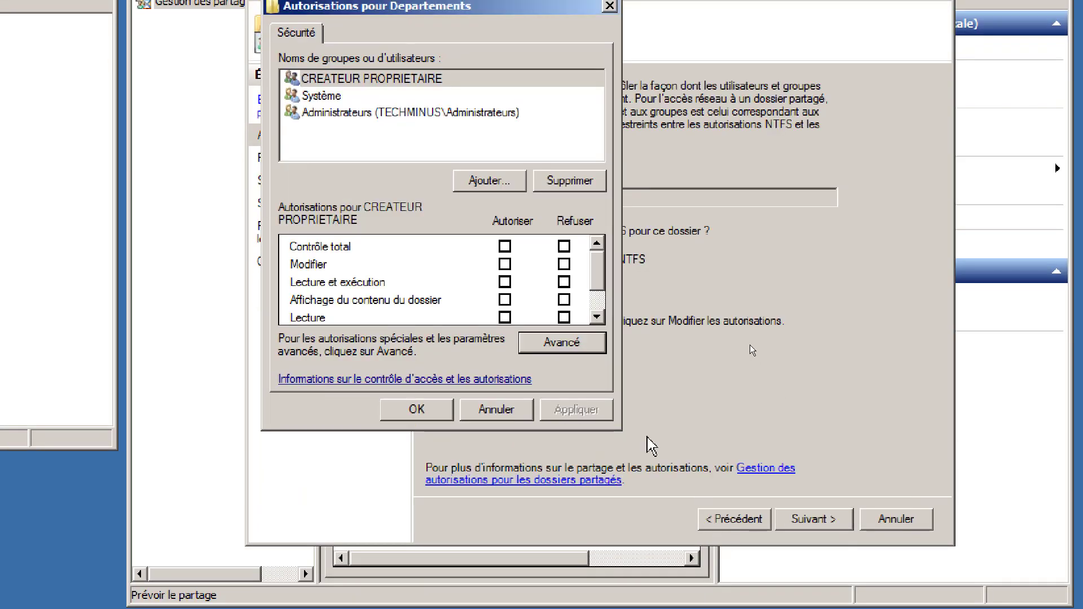
Add the utilisateurs group to the Departements folder's NTFS permissions with its default rights
left_click(478, 176)
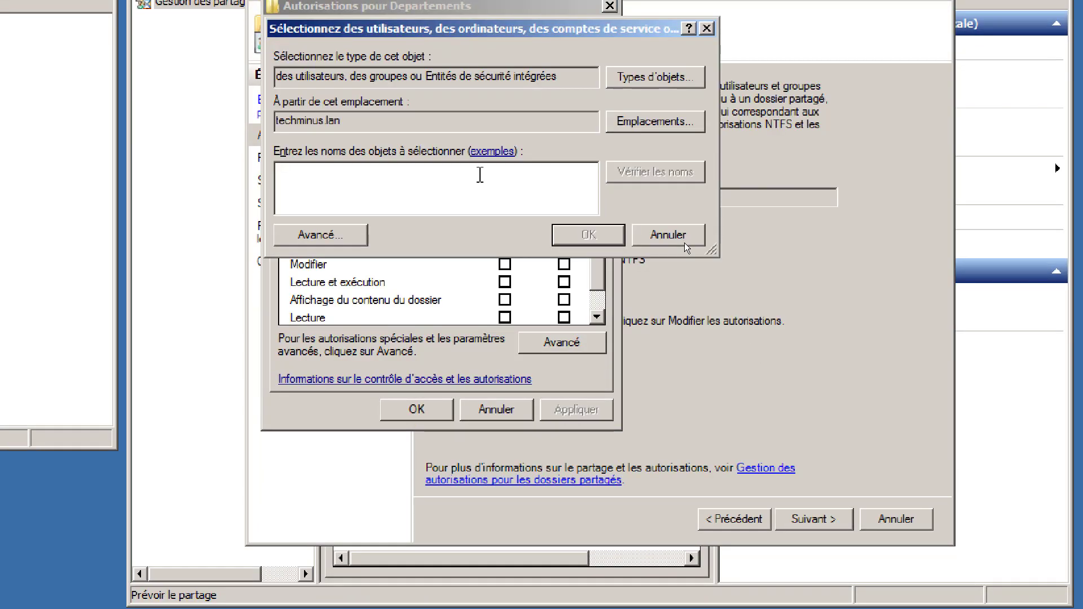
type("utilisateurs")
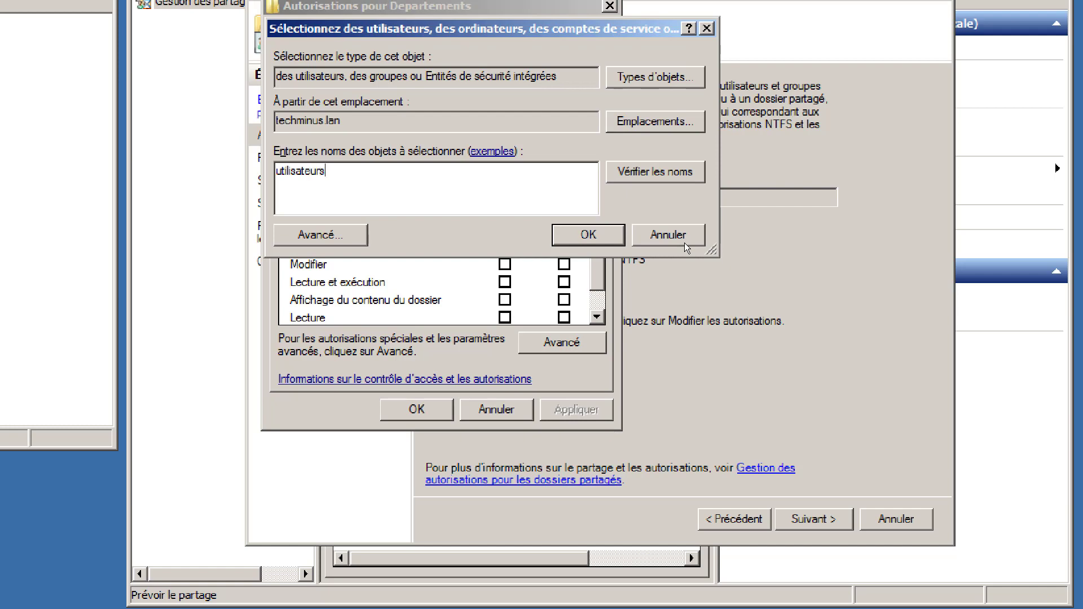
key("Return")
left_click(714, 353)
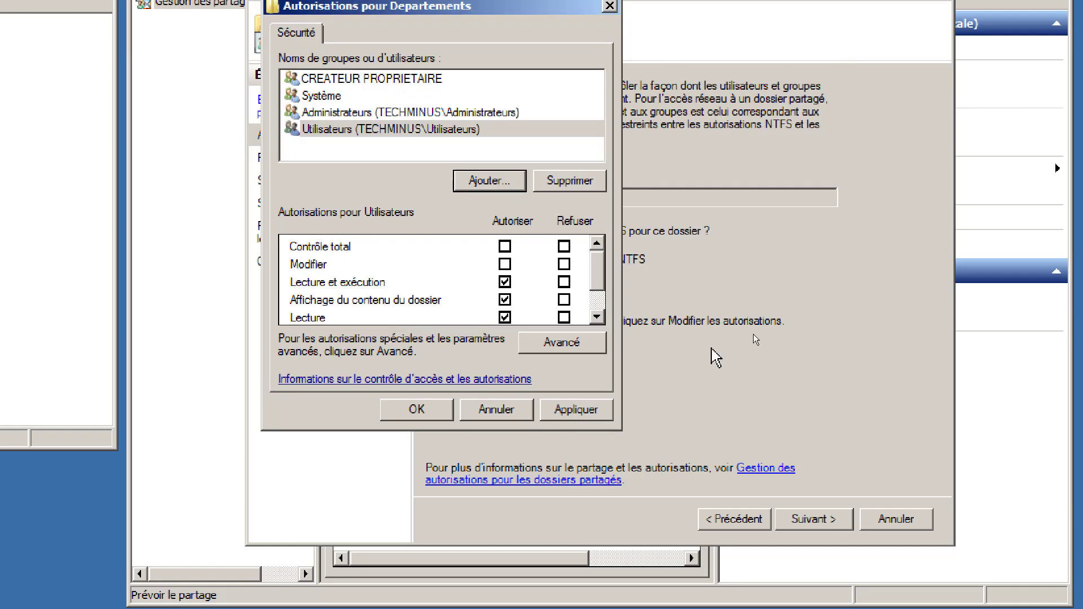
Review the rights of Administrateurs, Système and CREATEUR PROPRIETAIRE, and accept the folder's NTFS permissions
mouse_move(596, 277)
left_mouse_down()
mouse_move(599, 298)
mouse_move(596, 256)
left_mouse_up()
left_click(352, 111)
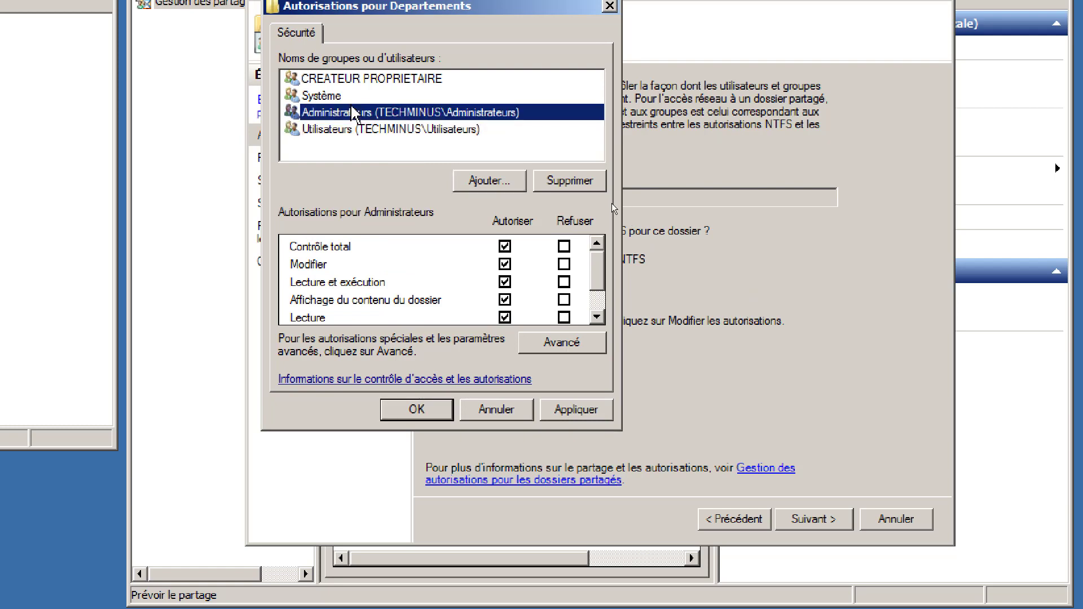
left_click(337, 96)
left_click(353, 79)
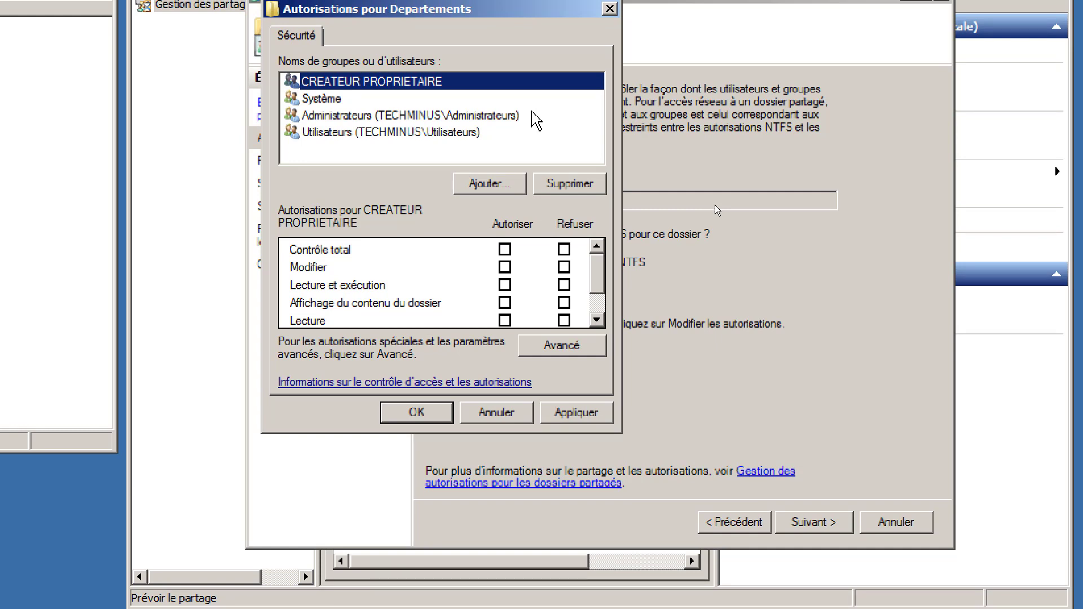
left_click(417, 413)
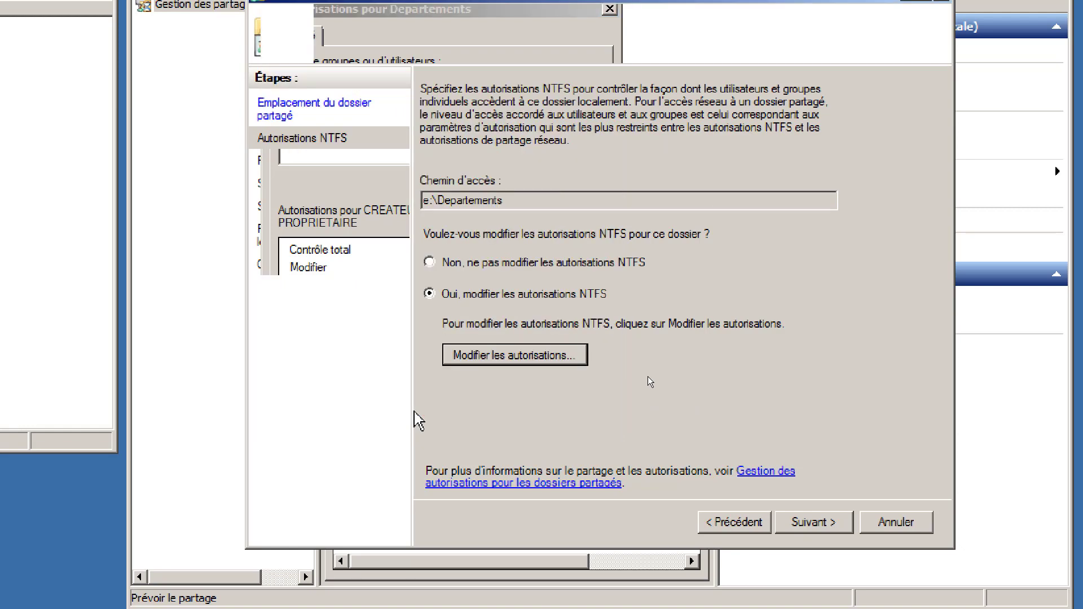
Keep the SMB protocol with the share name Departements and enable access-based enumeration in the advanced SMB settings
left_click(815, 523)
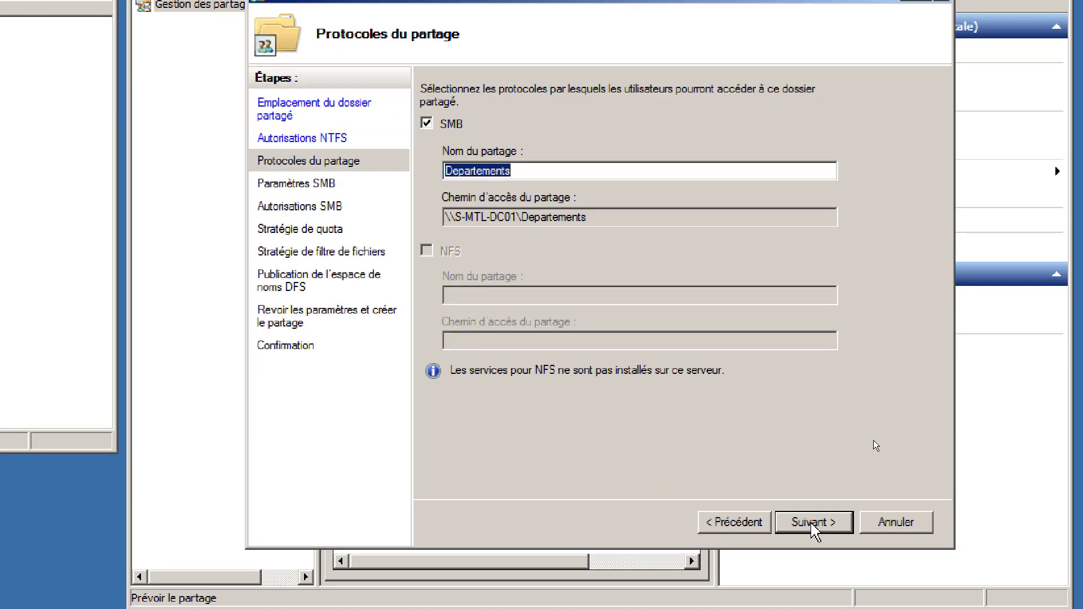
left_click(812, 523)
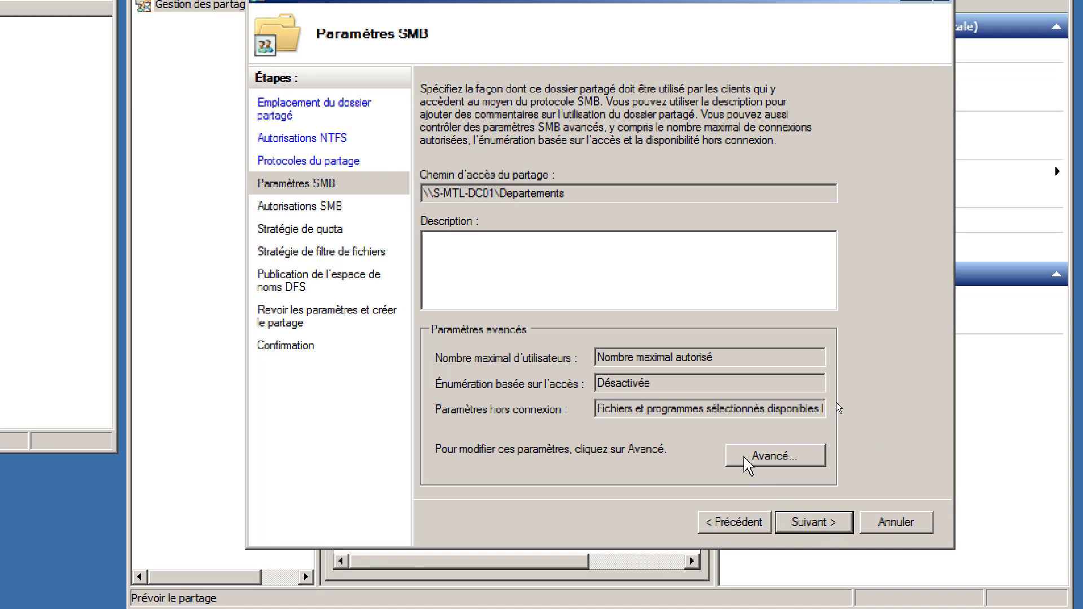
left_click(747, 459)
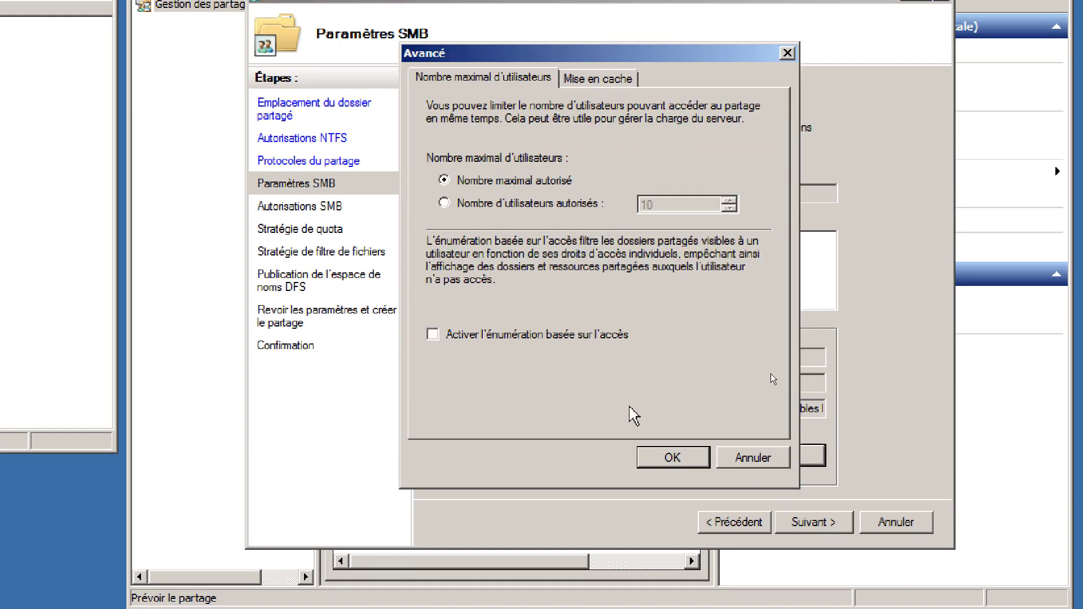
key("ctrl+alt")
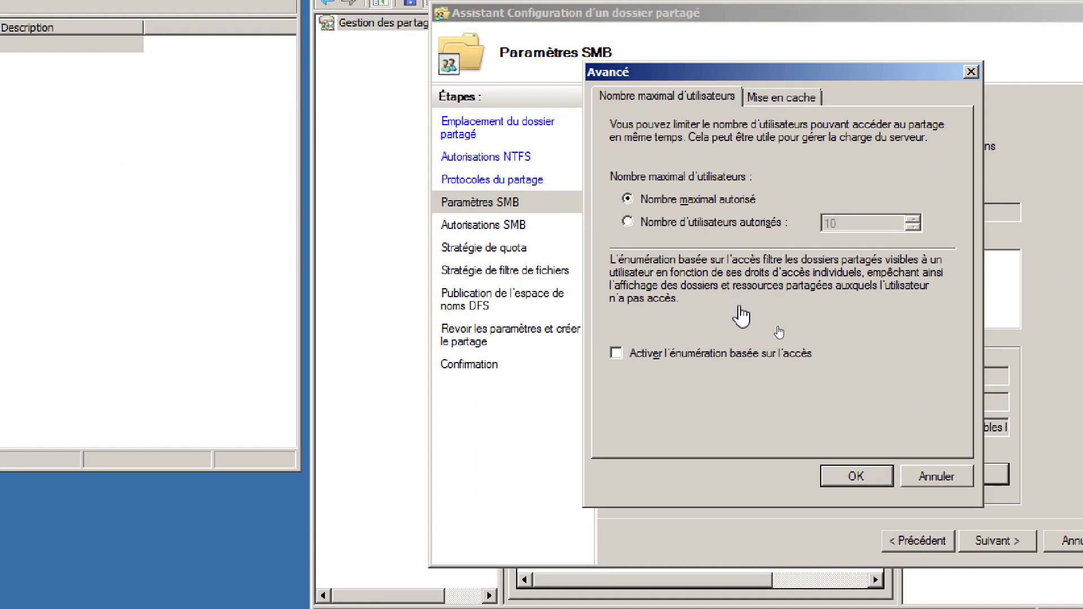
left_click(659, 333)
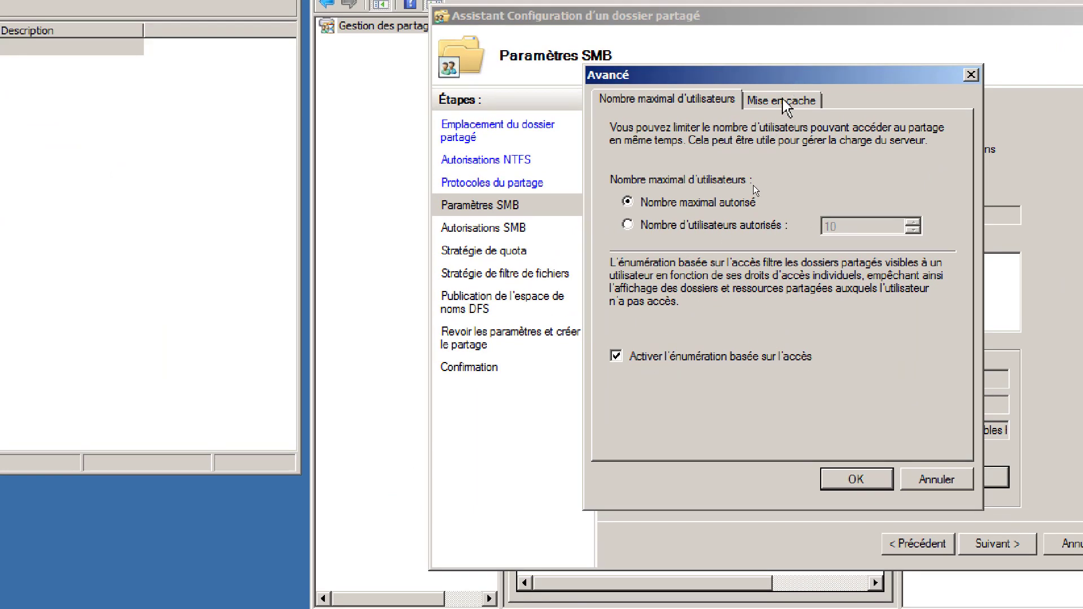
Set the share's caching so that its files and programs are not available offline
left_click(787, 96)
left_click(619, 238)
left_click(889, 479)
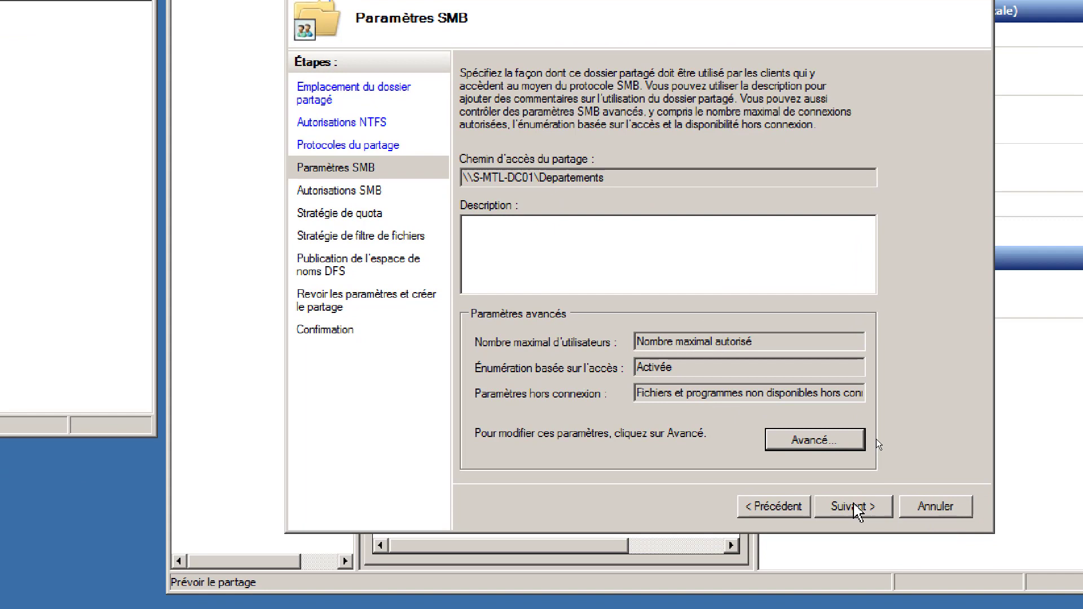
Set the SMB permissions to full control for administrators and read and write access for all other users and groups
left_click(853, 507)
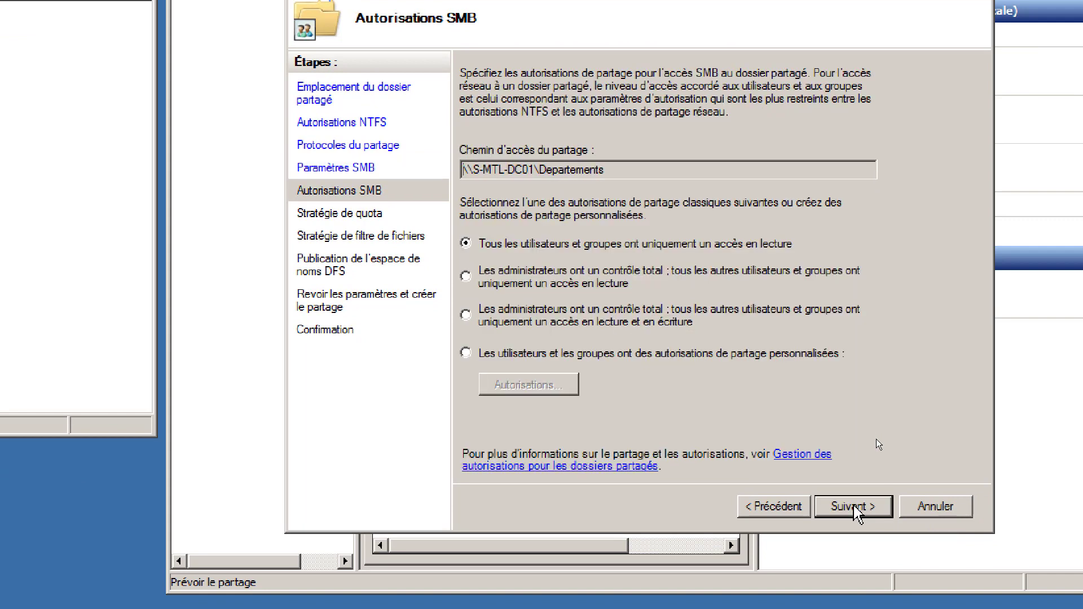
left_click(603, 319)
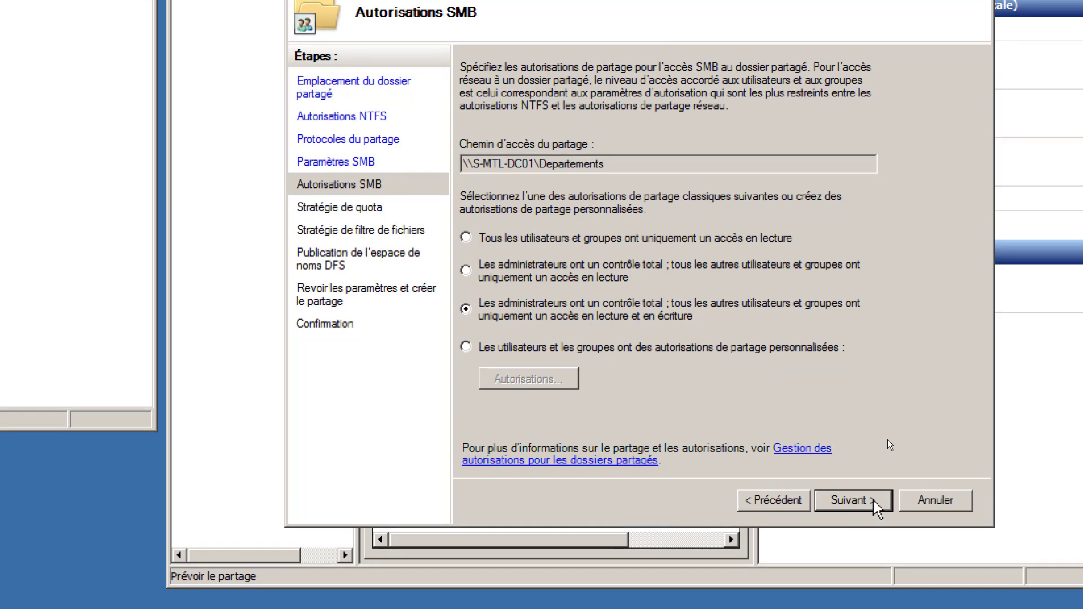
left_click(852, 500)
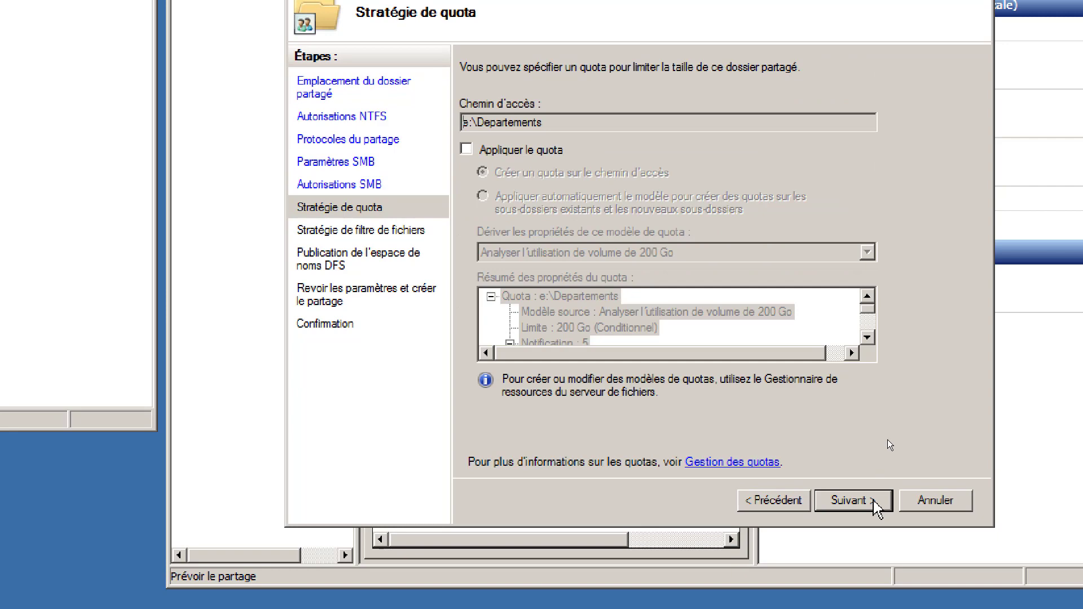
Create the Departements share without a quota, file screen or DFS publication, and close the wizard
left_click(874, 502)
left_click(874, 501)
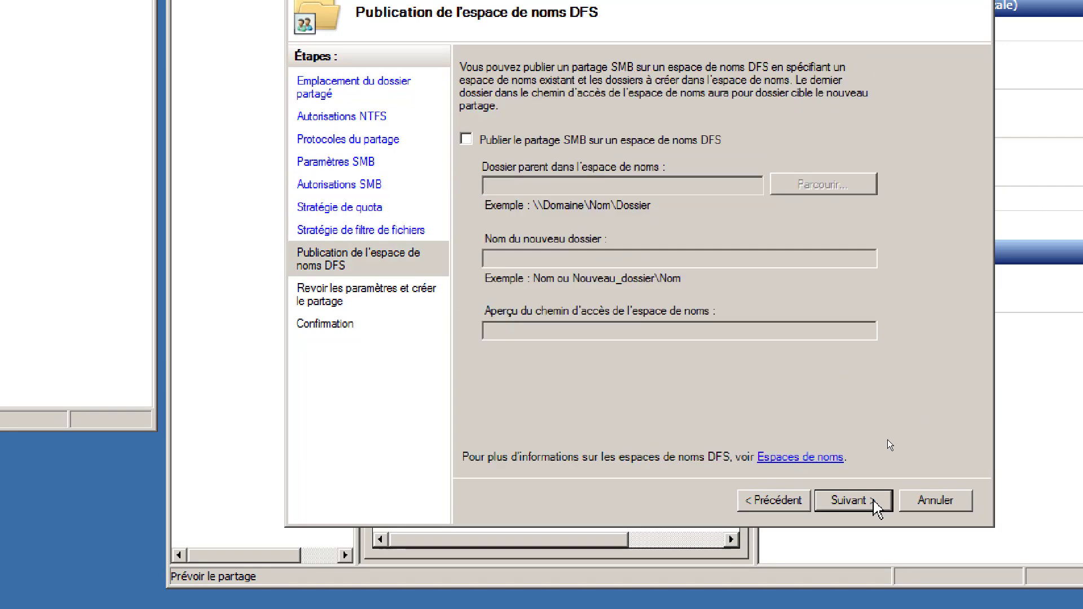
left_click(874, 500)
left_click(870, 500)
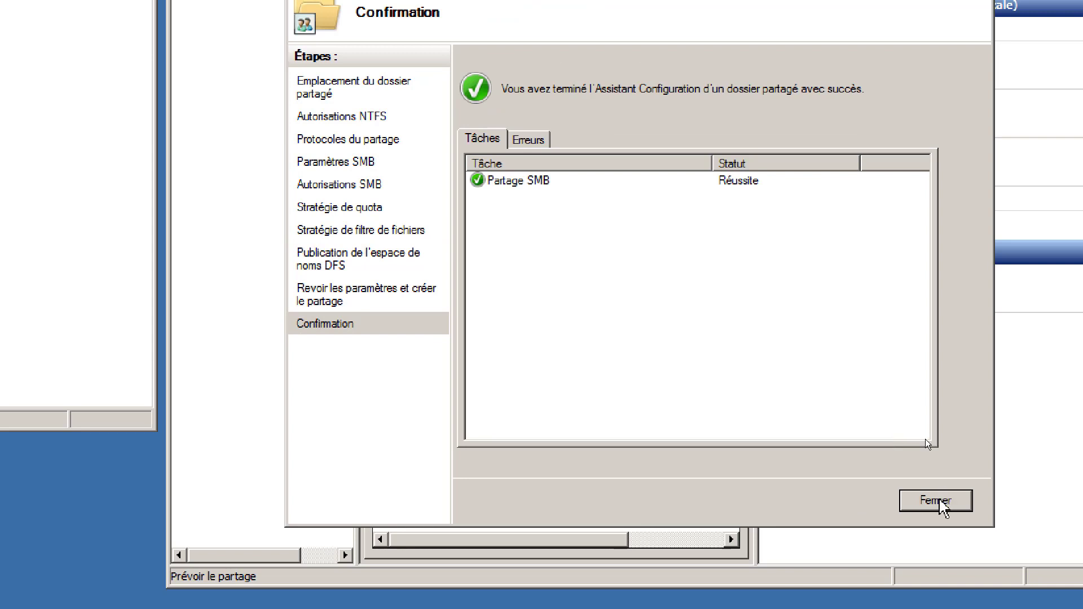
left_click(941, 501)
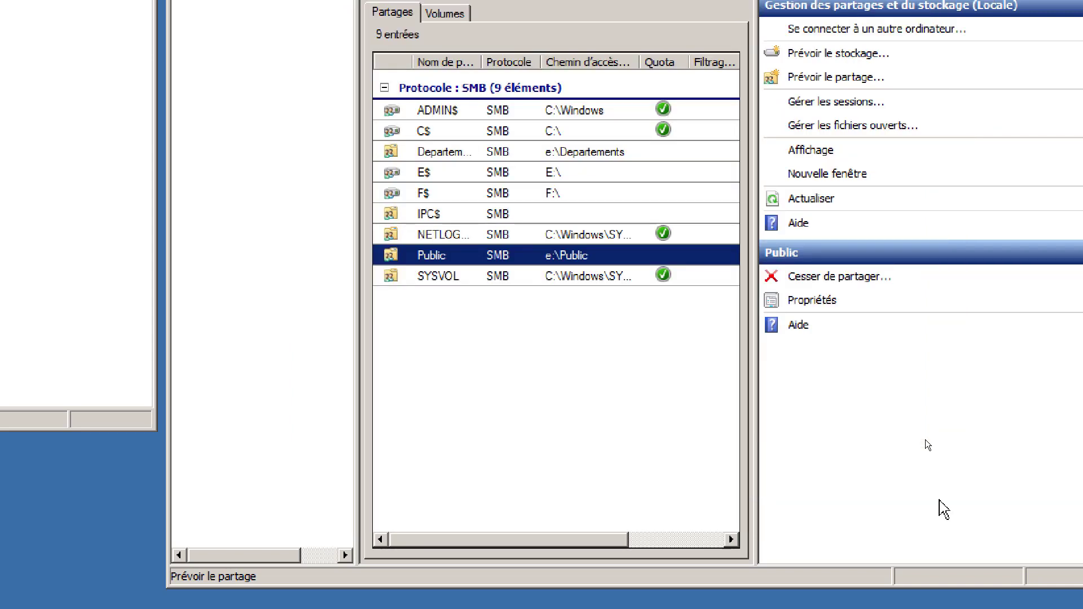
In Active Directory Users and Computers, start a new shared folder object in OU_Partages named Departements
left_click(439, 159)
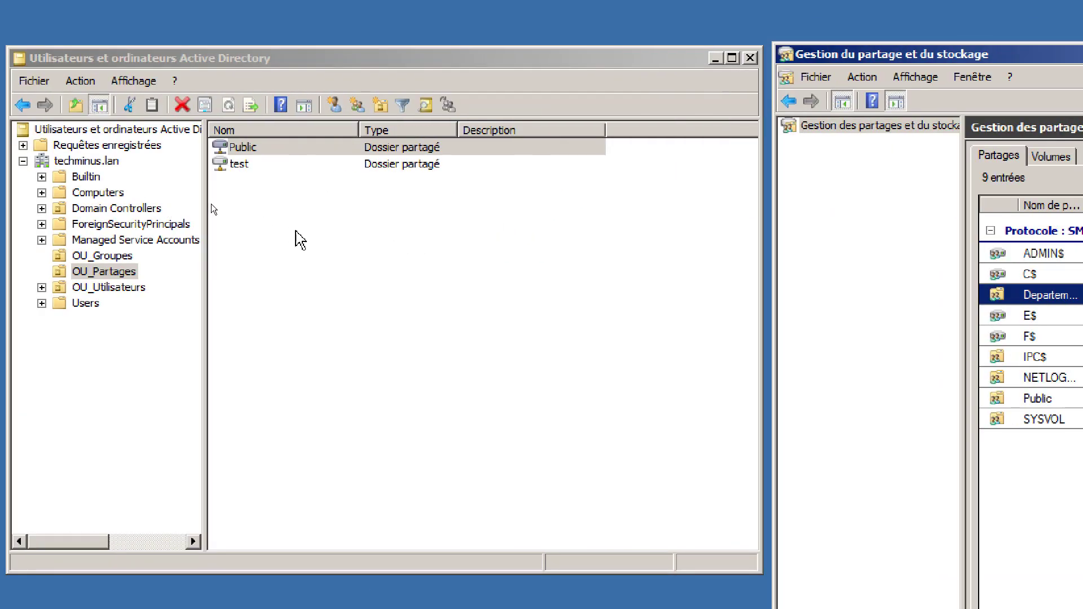
left_click(252, 215)
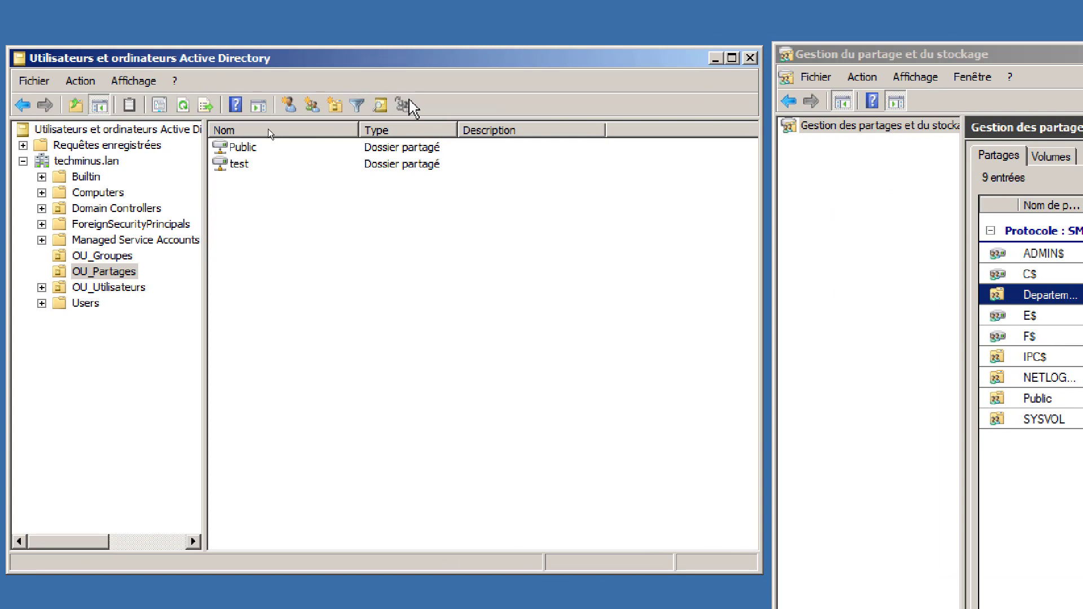
right_click(239, 218)
mouse_move(316, 291)
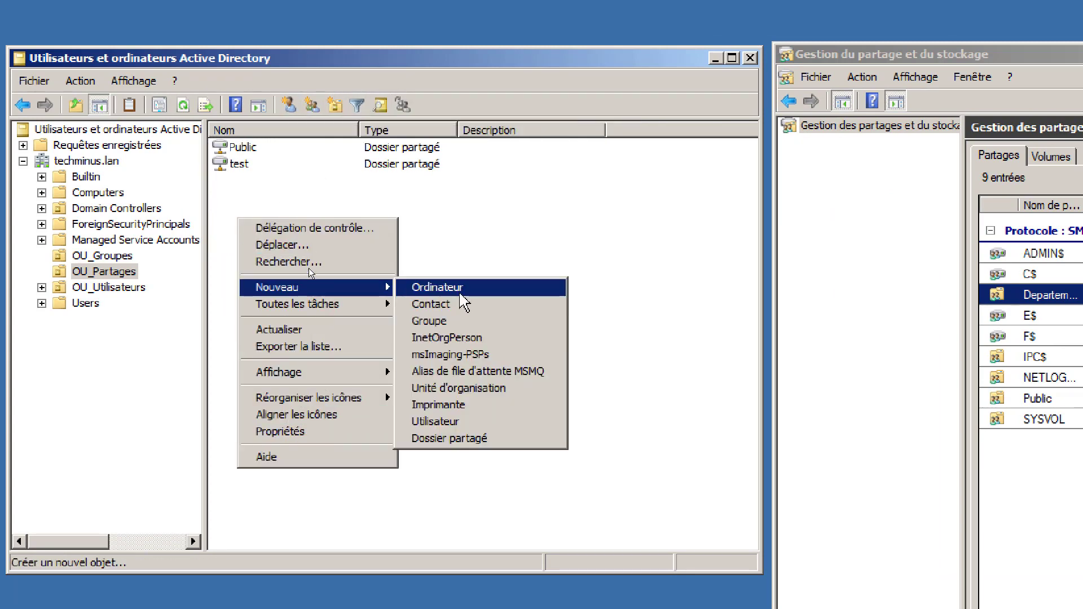
left_click(457, 438)
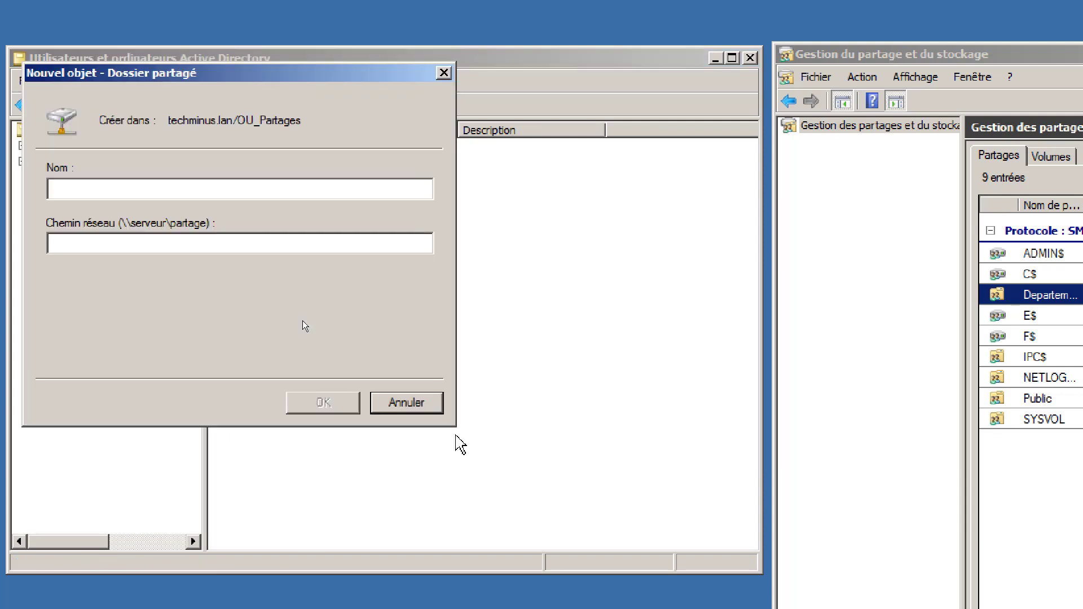
type("Departements")
Set the new shared folder object's network path to \\s-mtl-dc01\departements
left_click(289, 241)
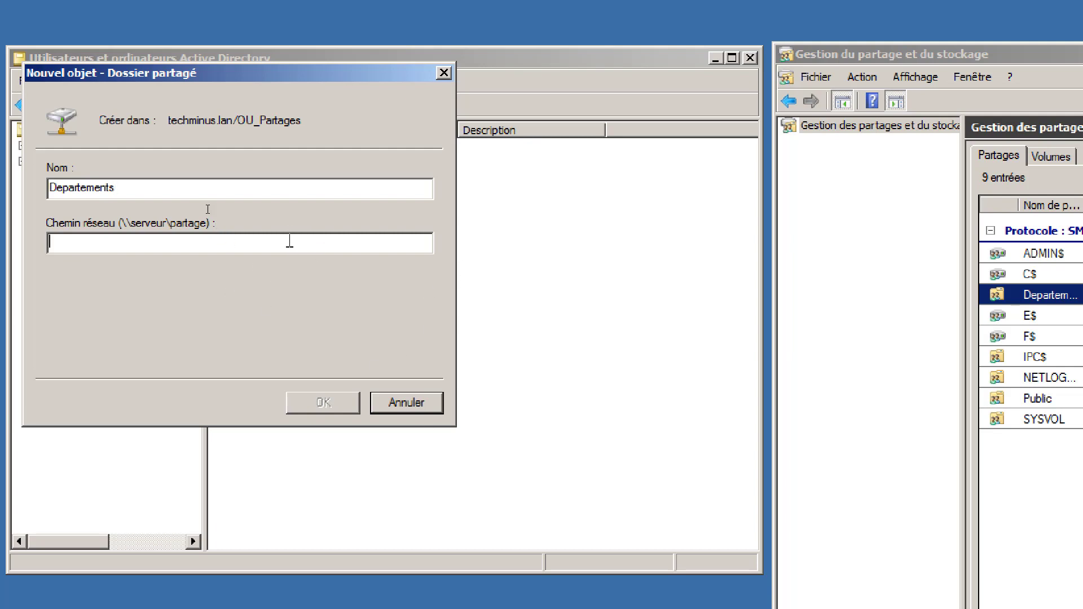
type("s-mtl-dc01#")
key("BackSpace")
type("\\departements")
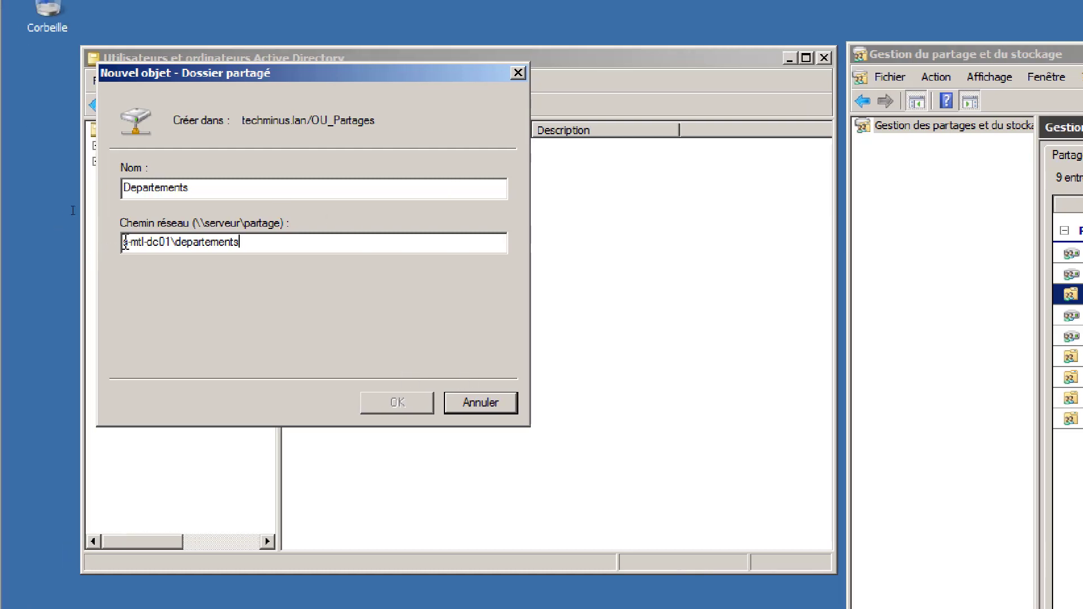
left_click(128, 242)
type("\\\\")
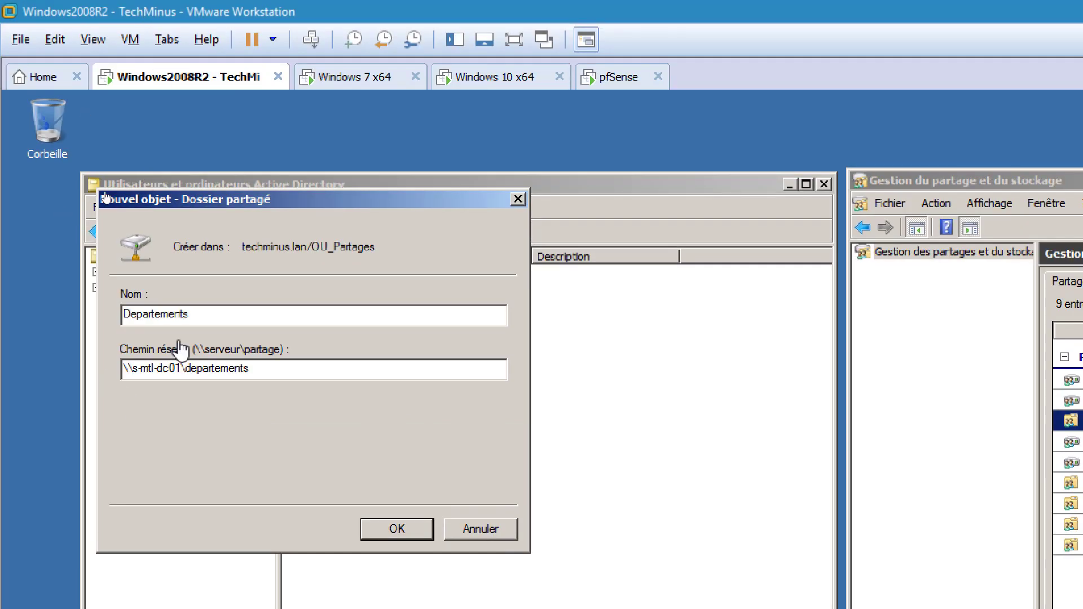
Change the shared folder object's name to Web and its network path to \\s-mtl-dc01\departements\web
left_click_drag(198, 317, 109, 331)
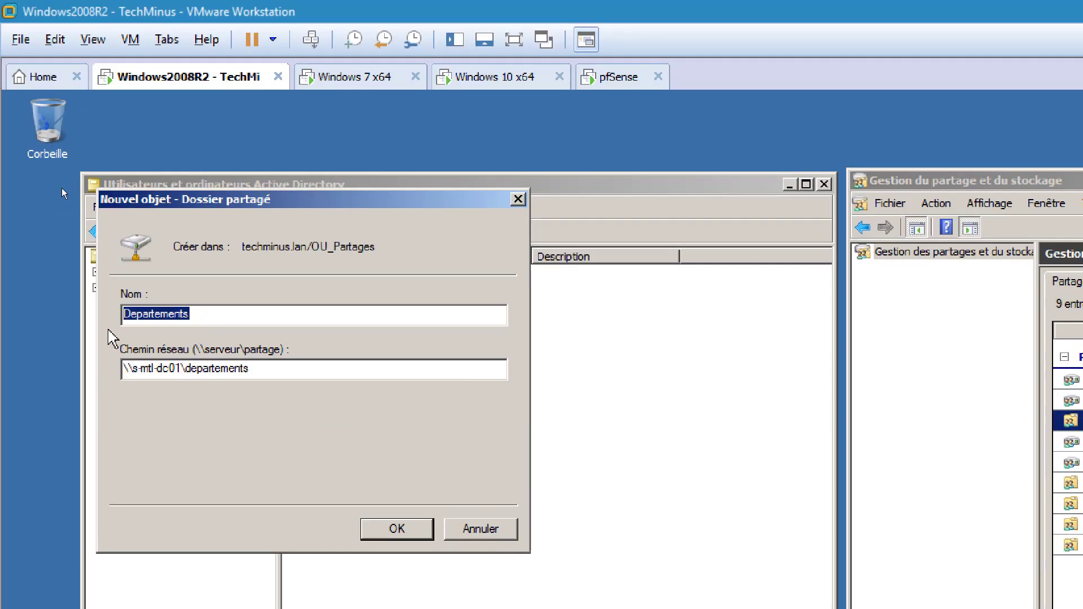
type("Web")
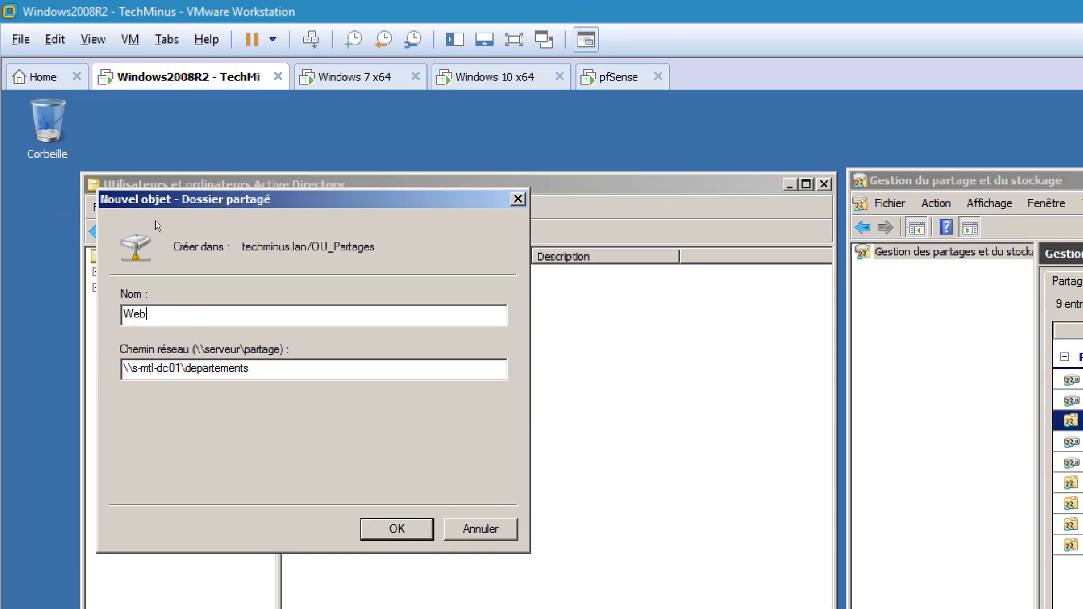
left_click(331, 370)
type("\\")
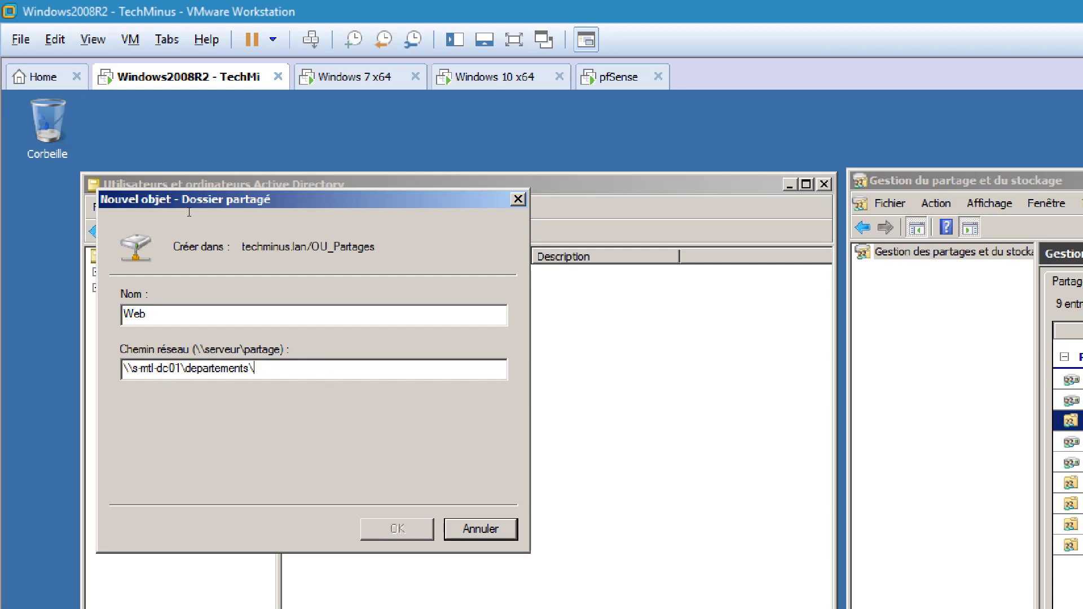
type("web")
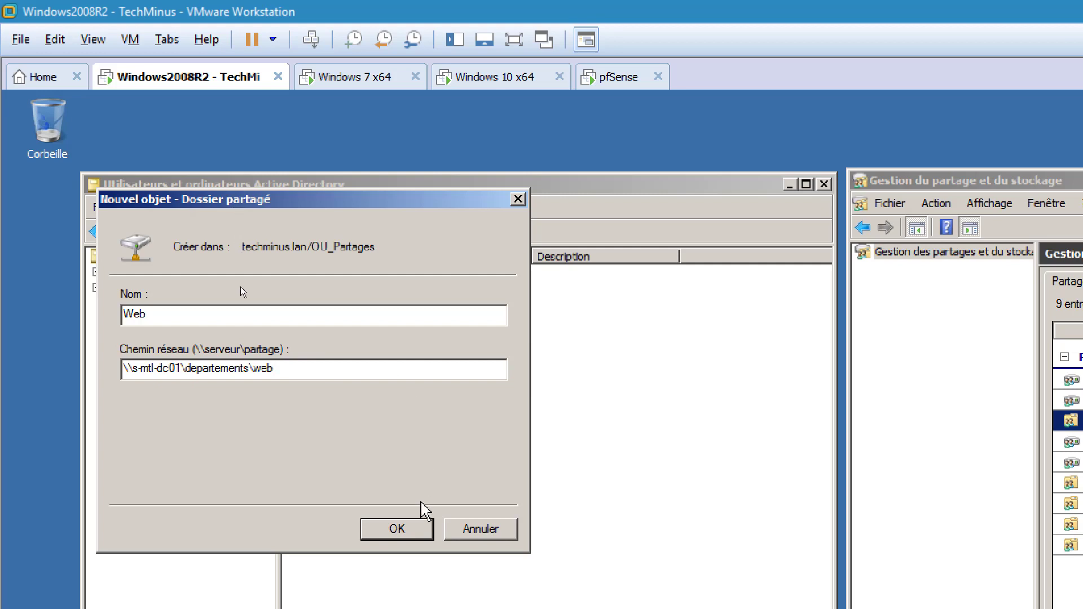
Restore the network path to \\s-mtl-dc01\departements and the shared folder object's name to Departements
key("BackSpace")
key("BackSpace")
key("BackSpace")
key("BackSpace")
key("shift+Tab")
type("departements")
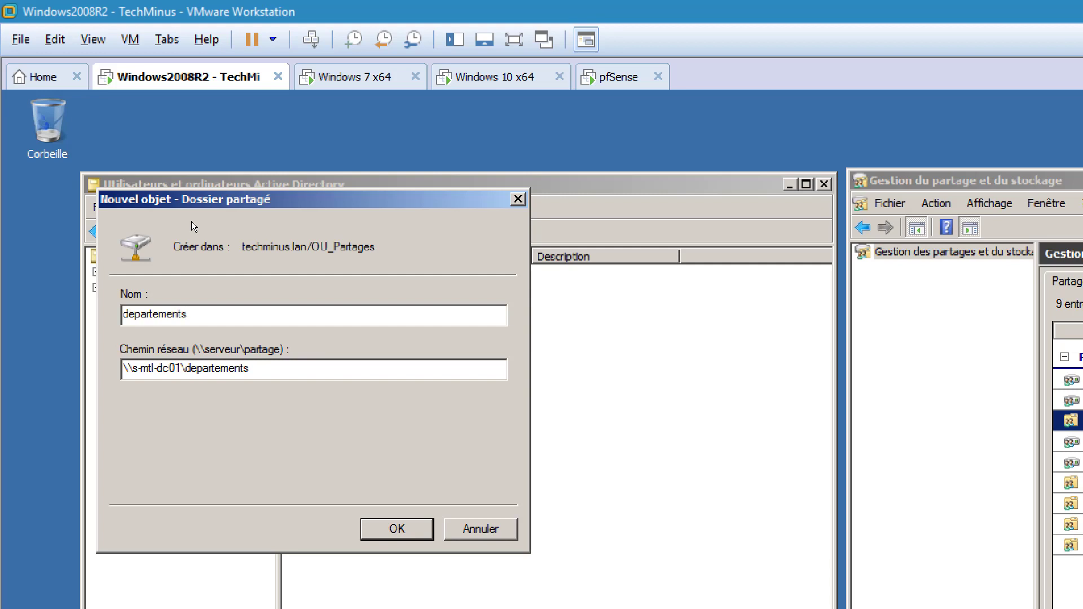
key("Delete")
type("D")
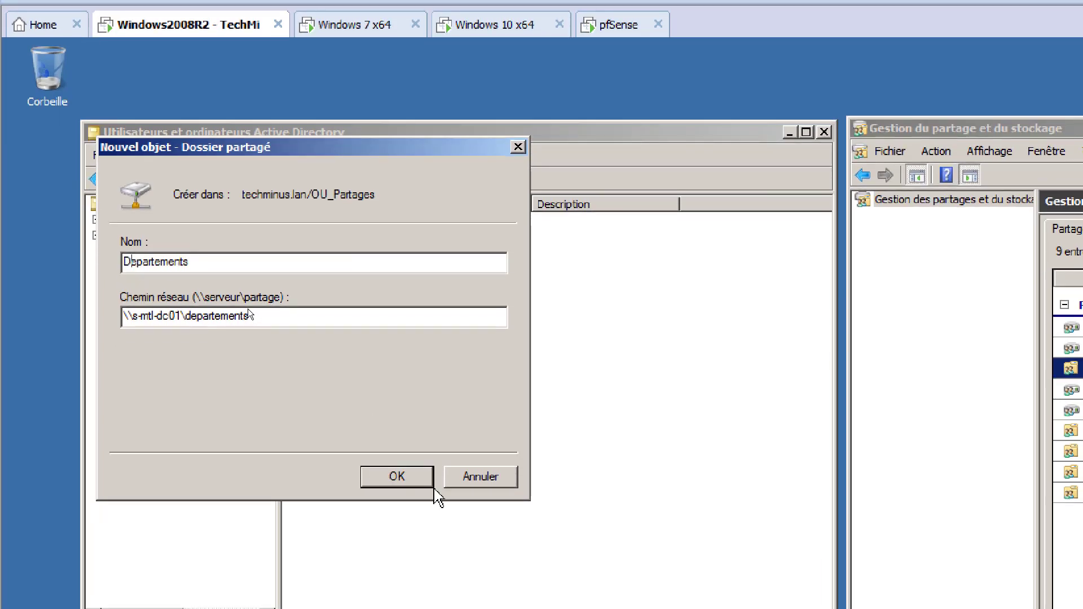
Confirm creation of the Departements shared folder object in OU_Partages and open its network share
left_click(417, 498)
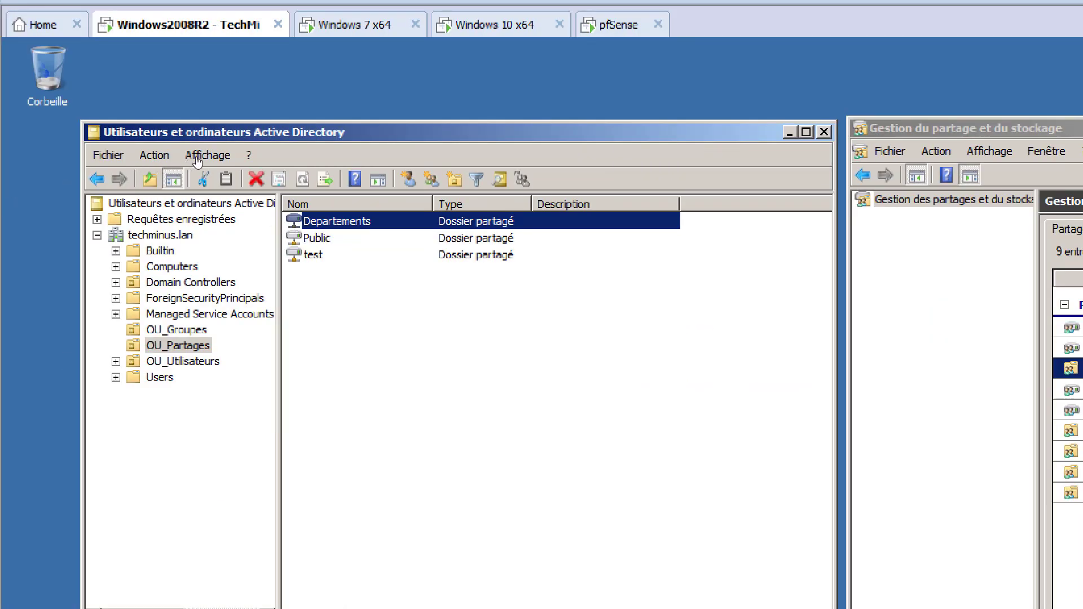
right_click(344, 221)
left_click(409, 250)
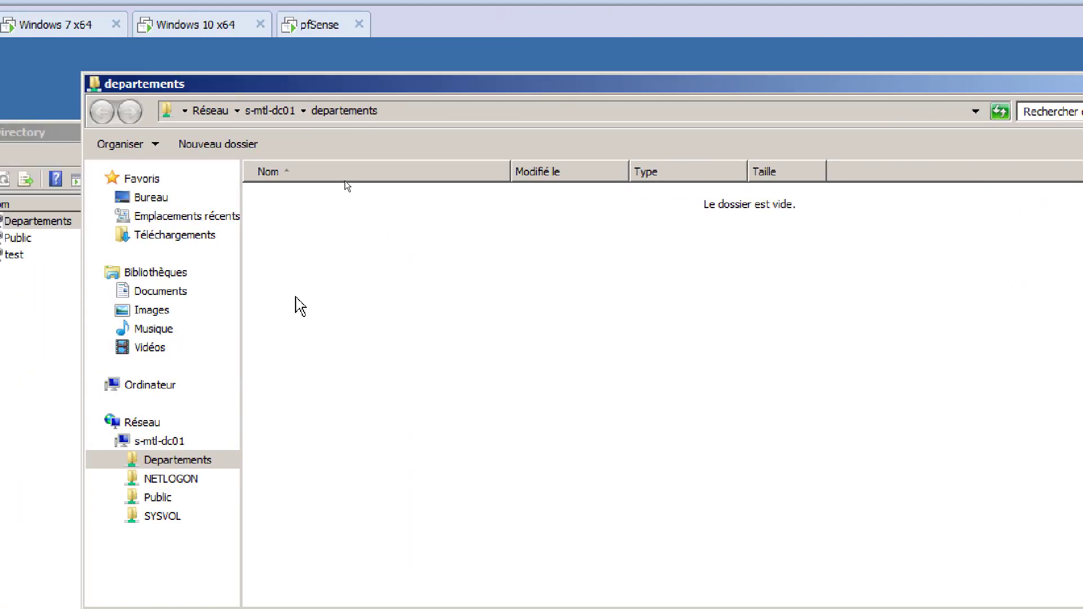
Create a new folder named Web in the departements share
right_click(227, 259)
mouse_move(314, 434)
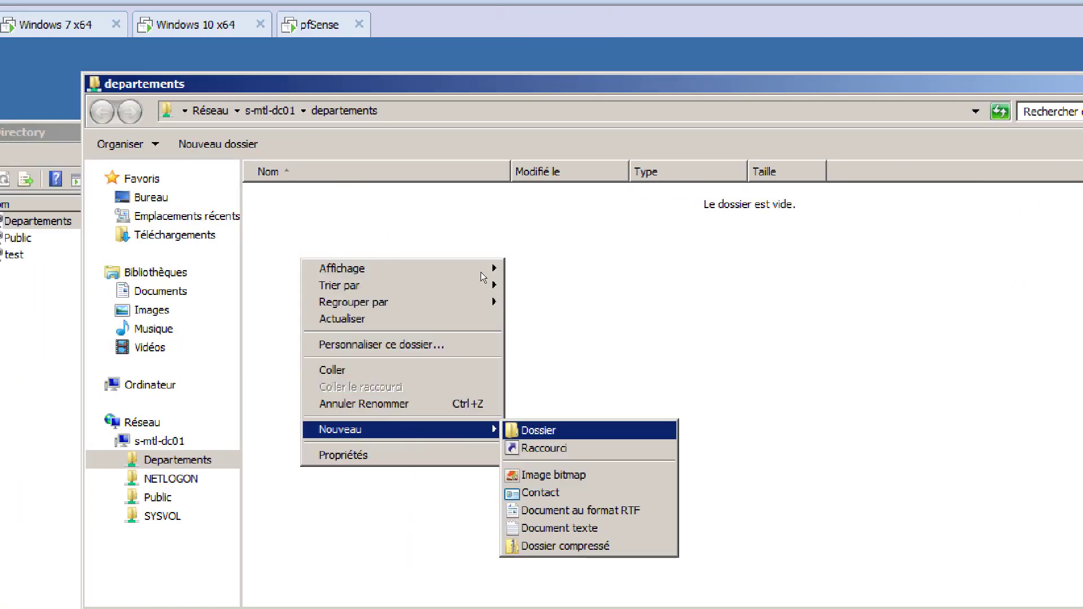
left_click(542, 431)
type("Web")
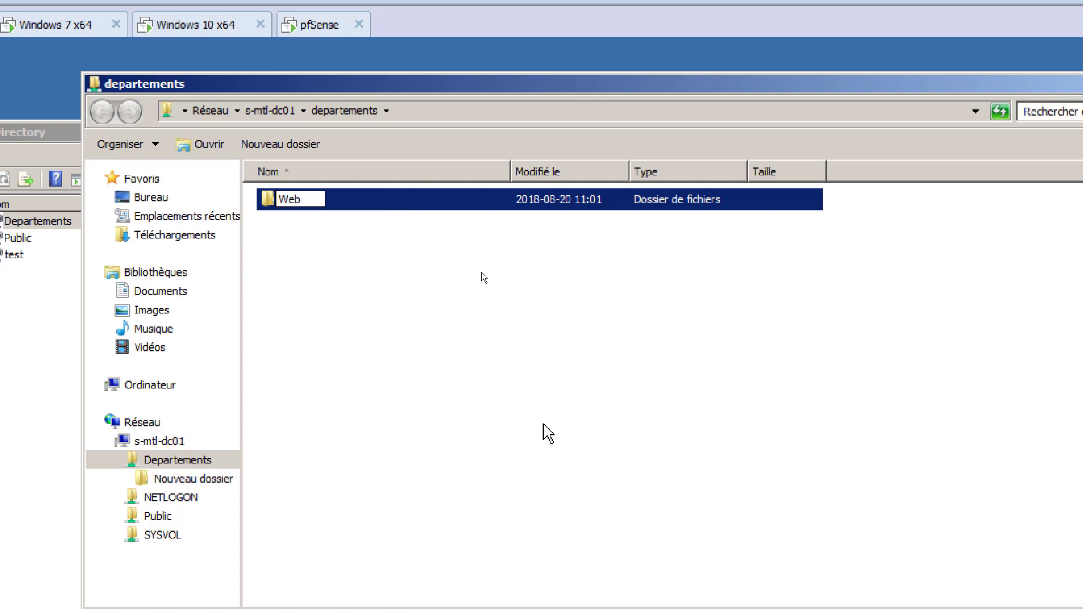
key("Return")
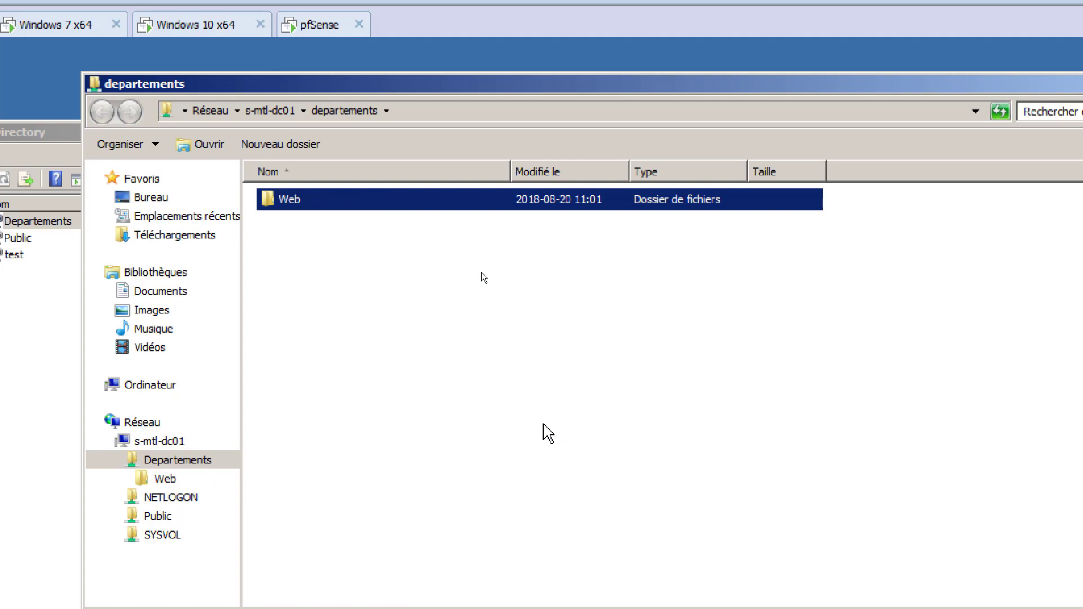
Duplicate the Web folder in the departements share and rename the copy Administration
key("ctrl+c")
key("ctrl+v")
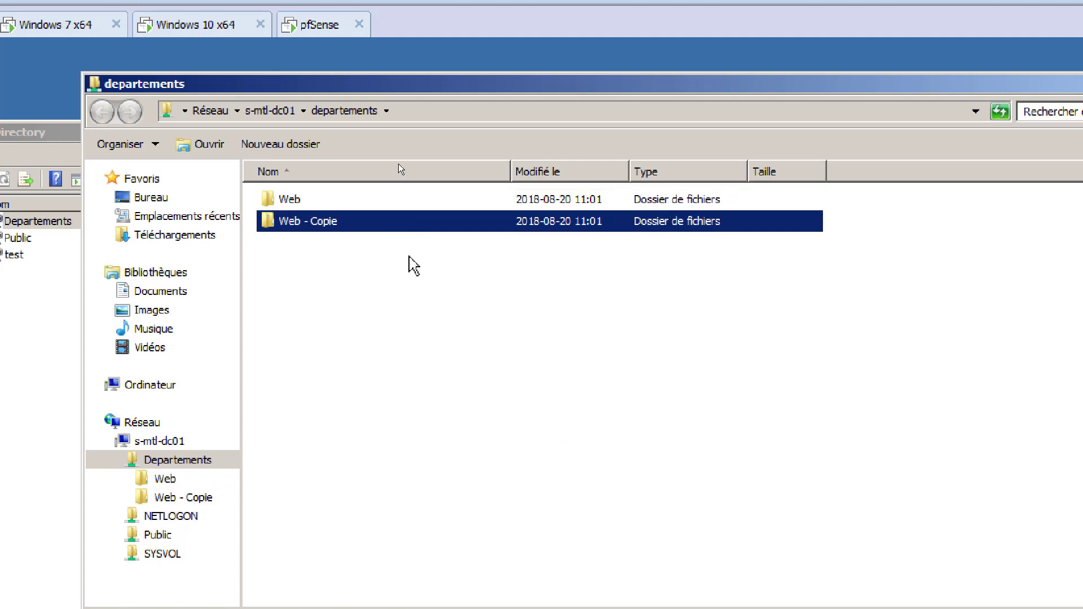
key("F2")
type("A")
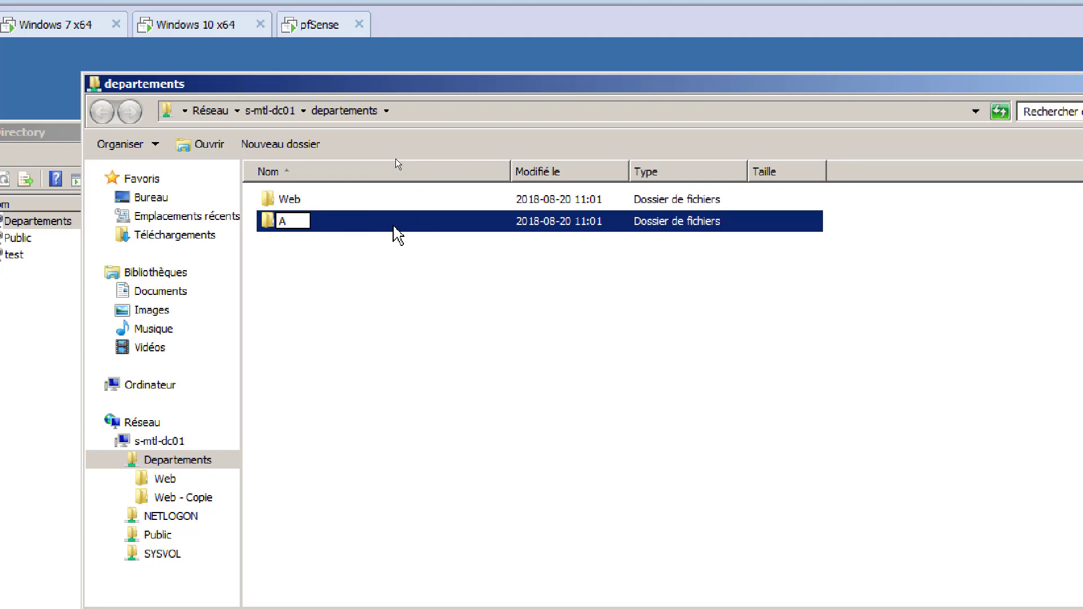
type("dminis")
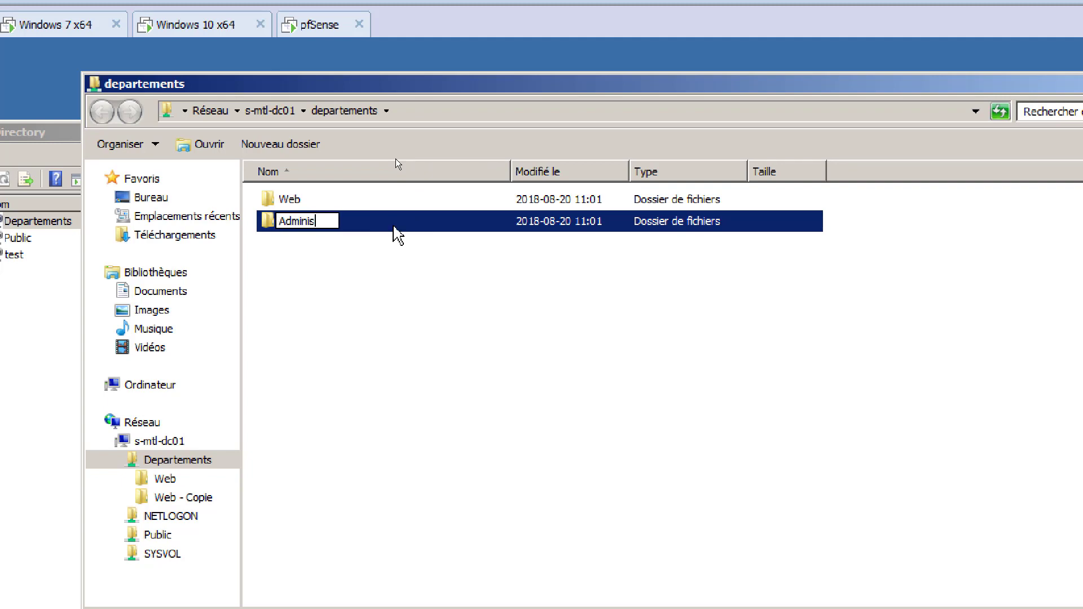
type("tration")
key("Return")
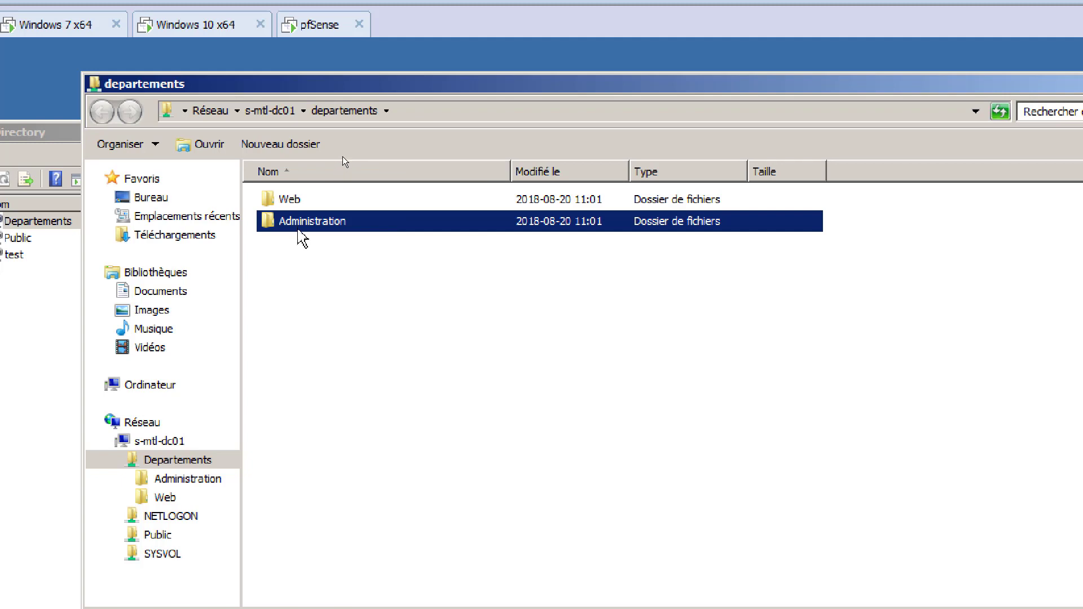
Disable permission inheritance on the Administration folder, keeping the inherited entries as explicit permissions
right_click(302, 224)
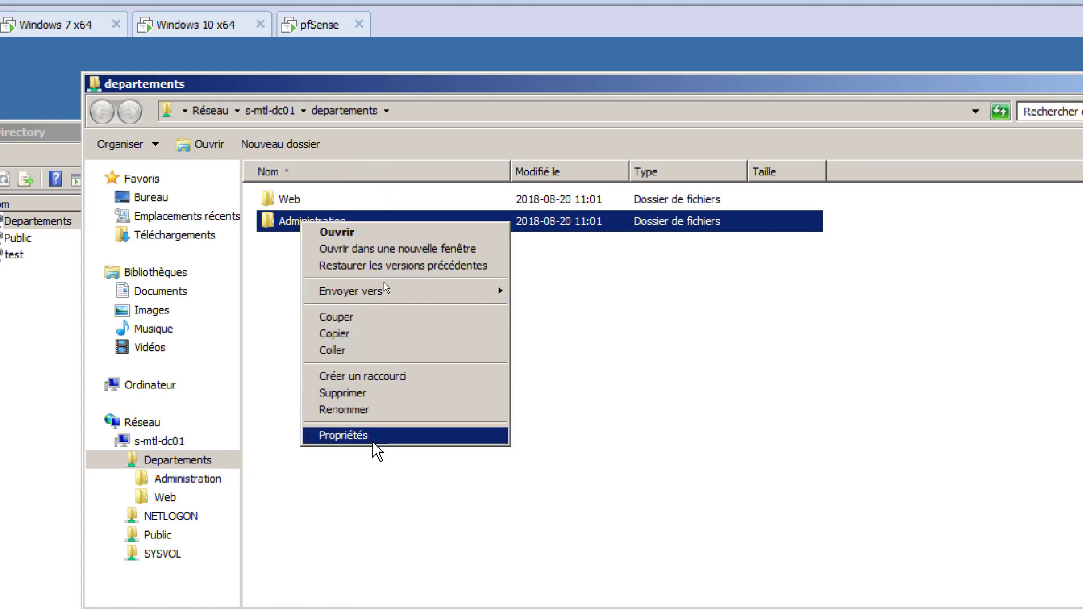
left_click(376, 450)
left_click(389, 259)
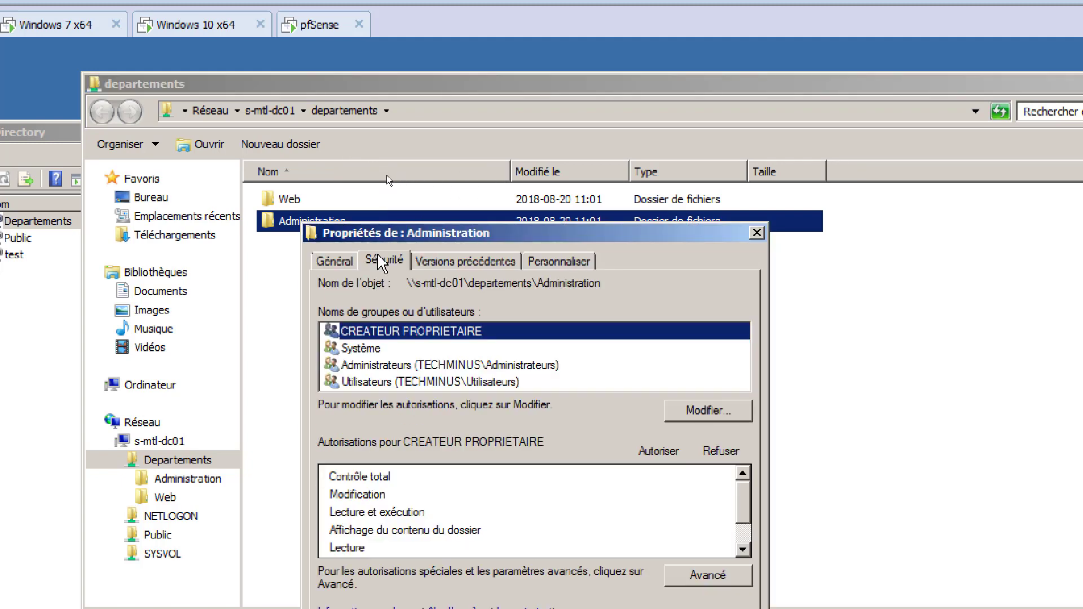
left_click(386, 382)
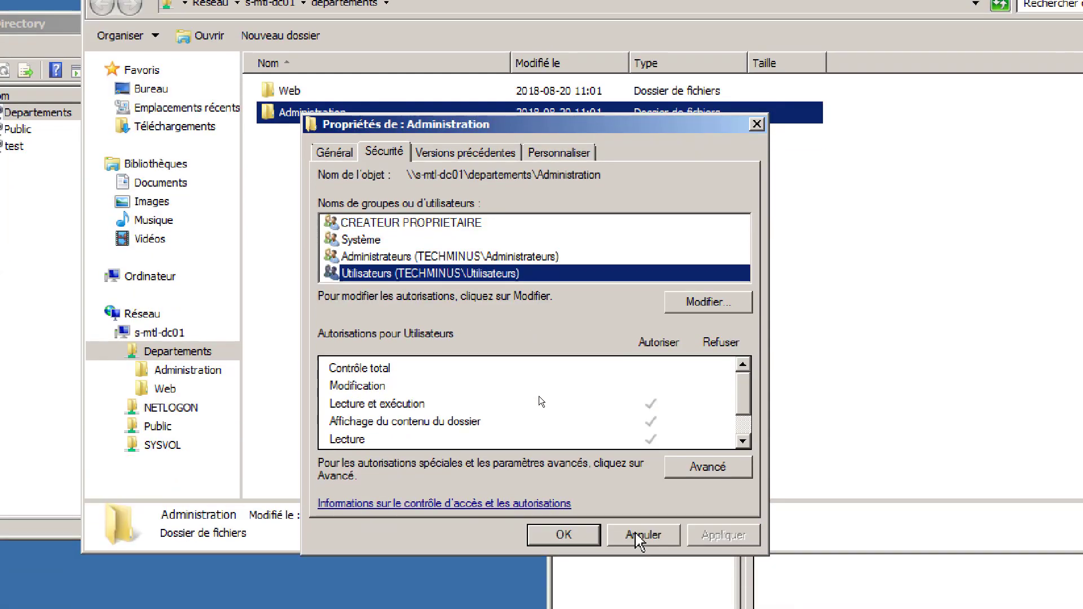
left_click(716, 581)
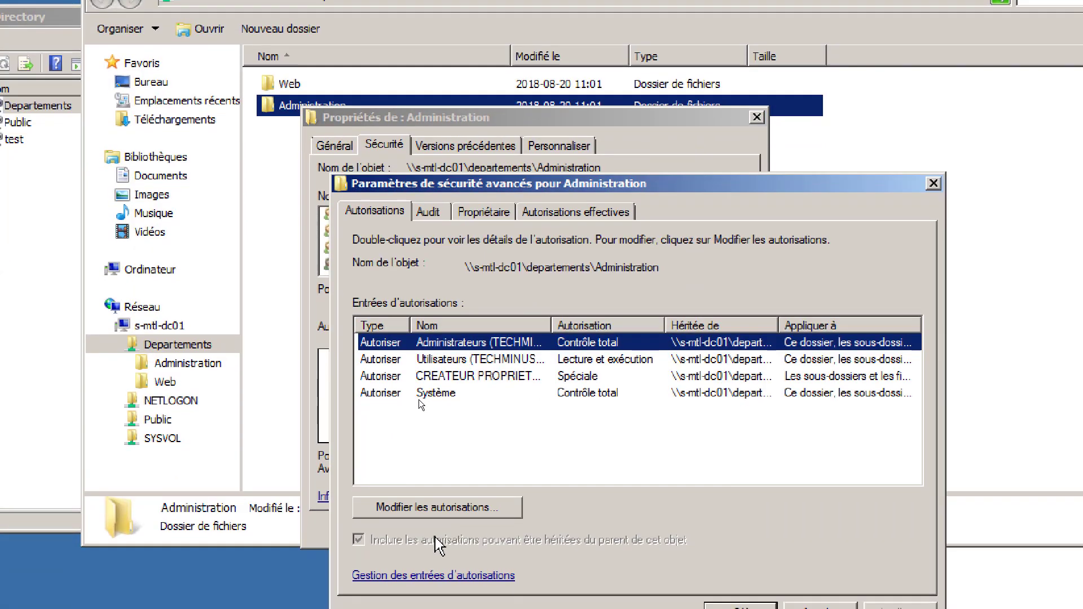
left_click(438, 514)
left_click(388, 540)
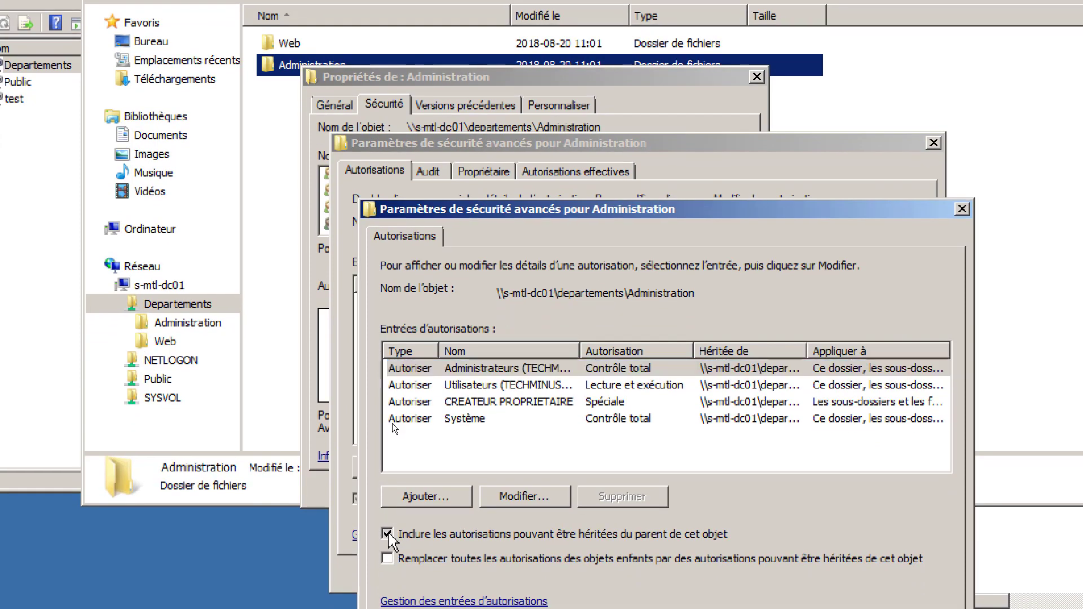
left_click(486, 391)
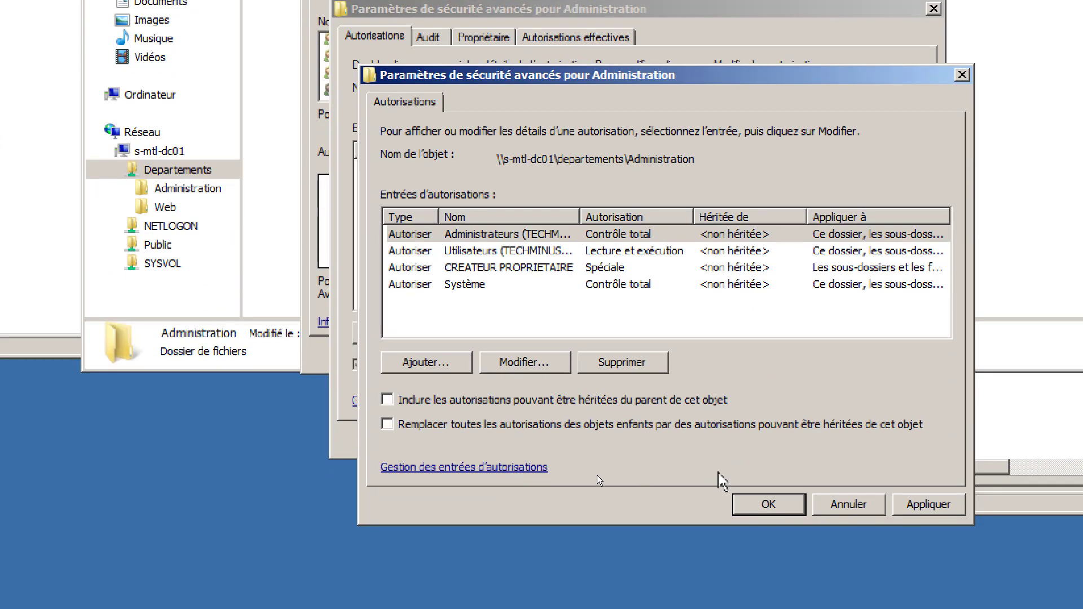
left_click(761, 505)
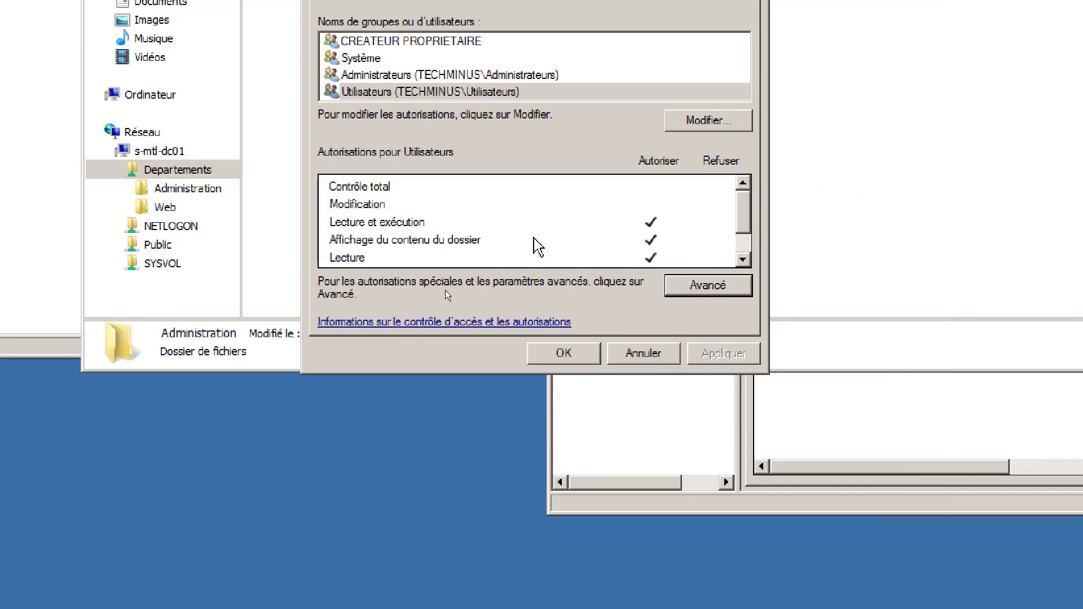
Remove the Utilisateurs group from the Administration folder's NTFS permissions
left_click(719, 123)
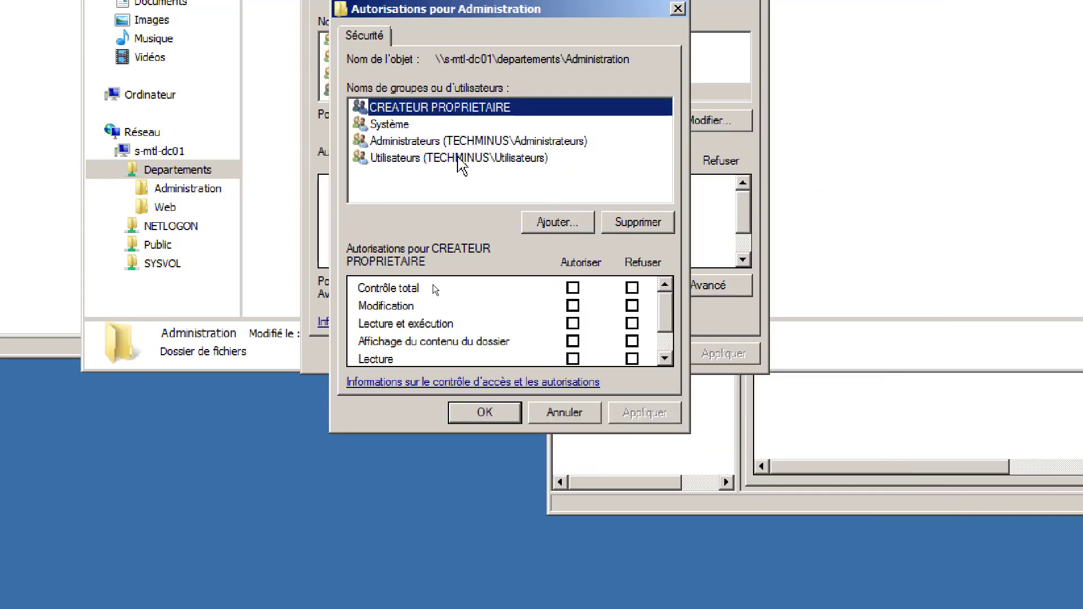
left_click(460, 158)
left_click(645, 223)
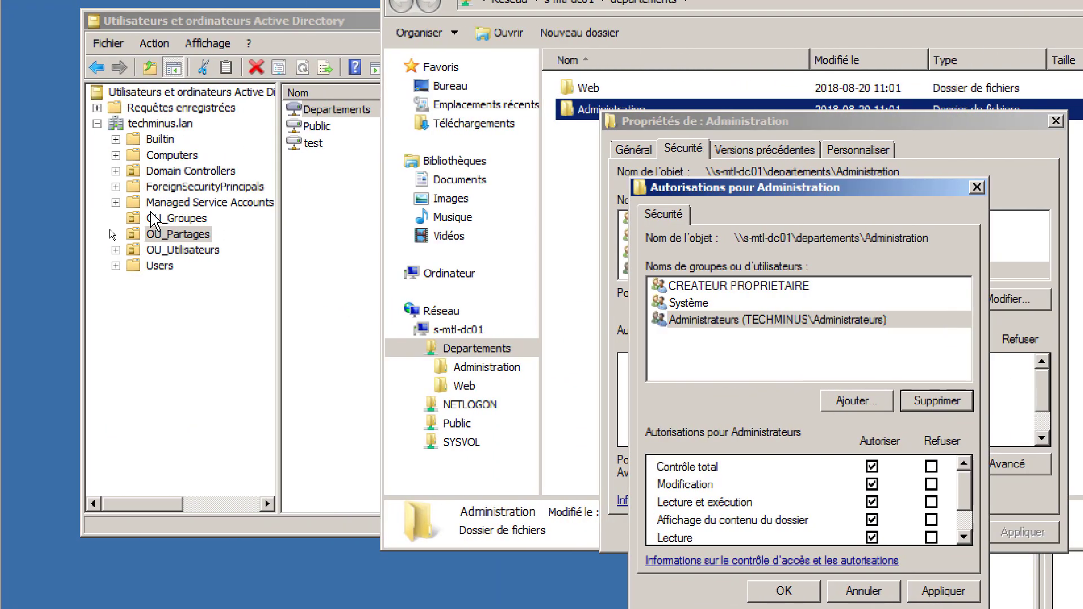
In Active Directory Users and Computers, create a domain local security group named dl_Administration_MOD in OU_Groupes
left_click(347, 257)
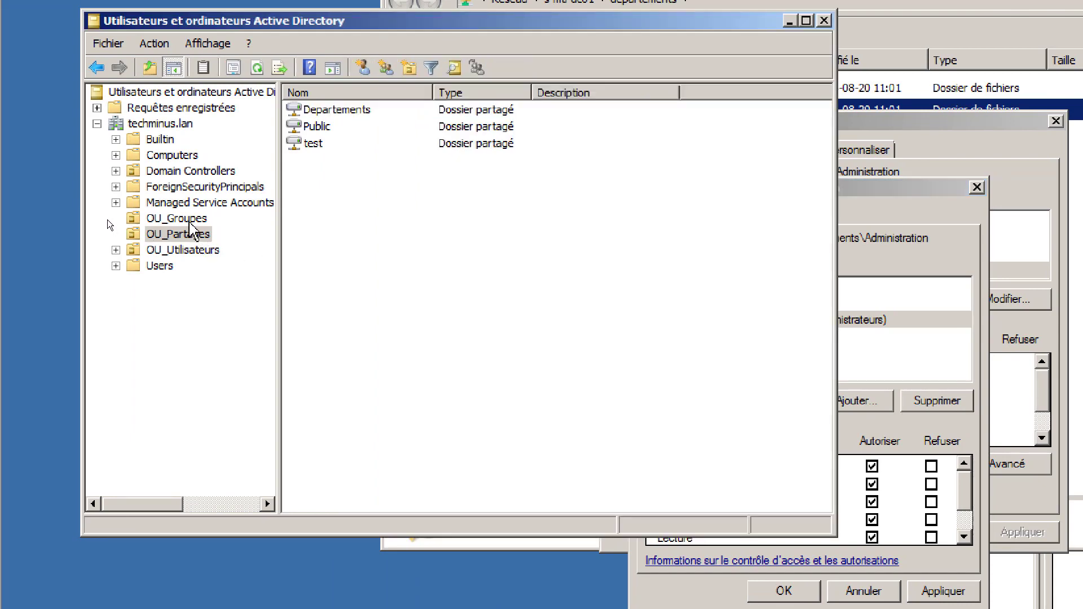
left_click(189, 221)
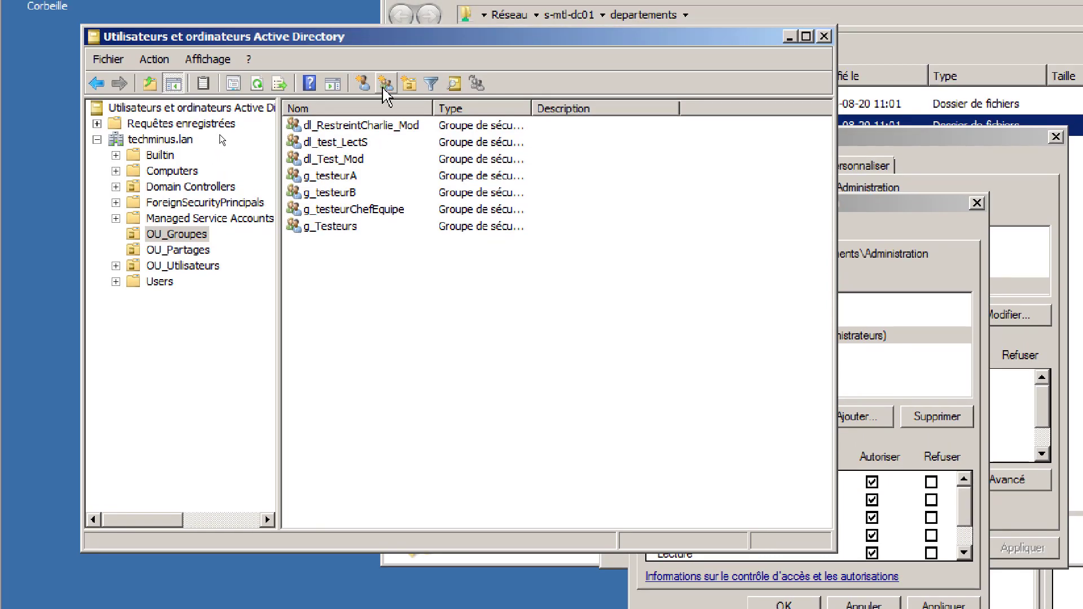
left_click(389, 88)
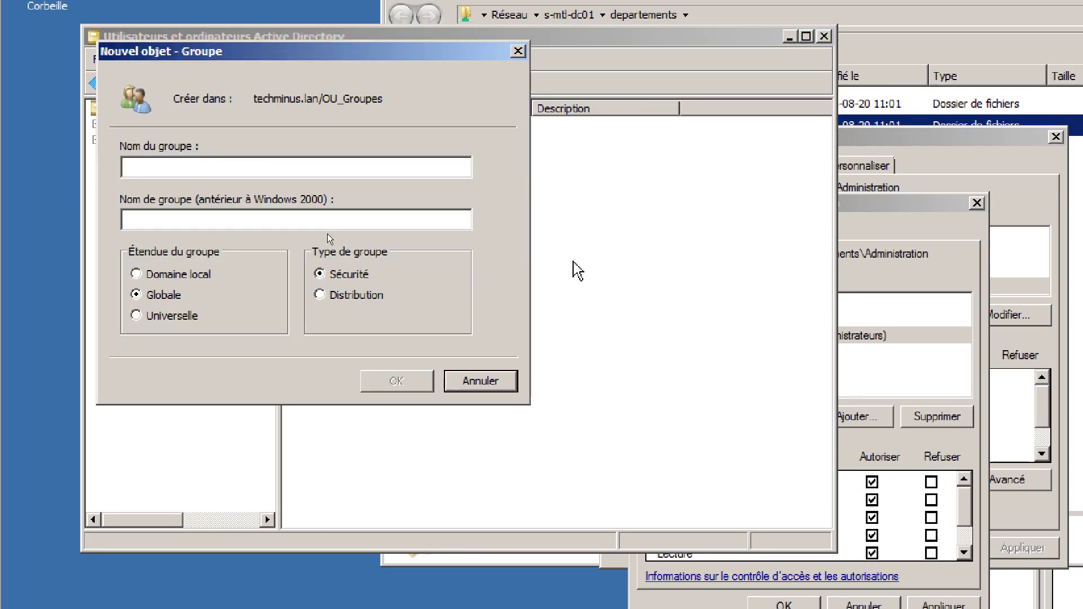
type("dl_")
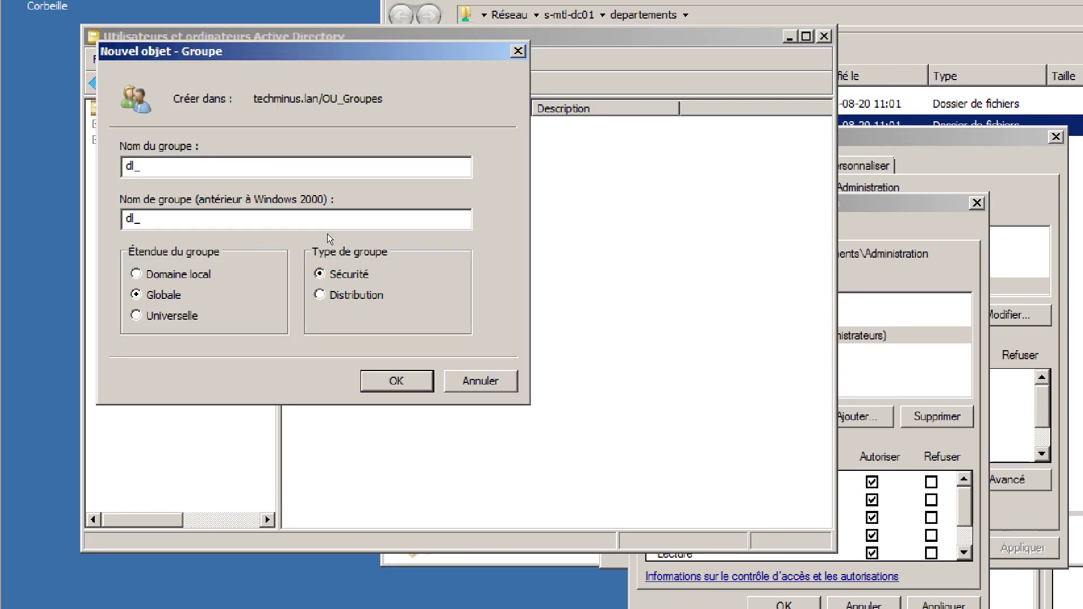
type("Administr")
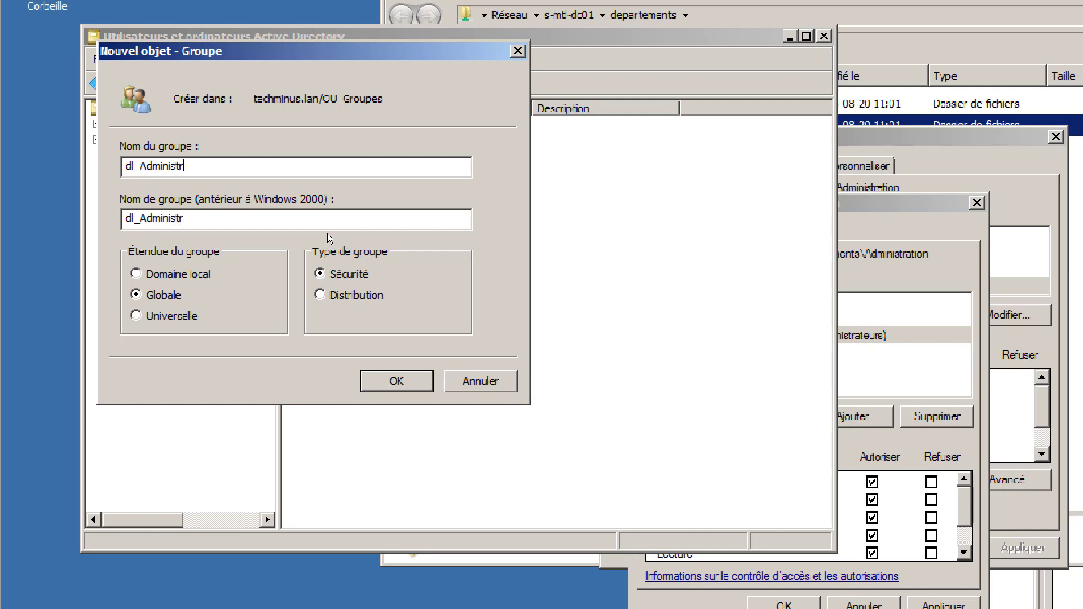
type("ateur")
key("BackSpace")
key("BackSpace")
key("BackSpace")
type("ion")
type("Mod")
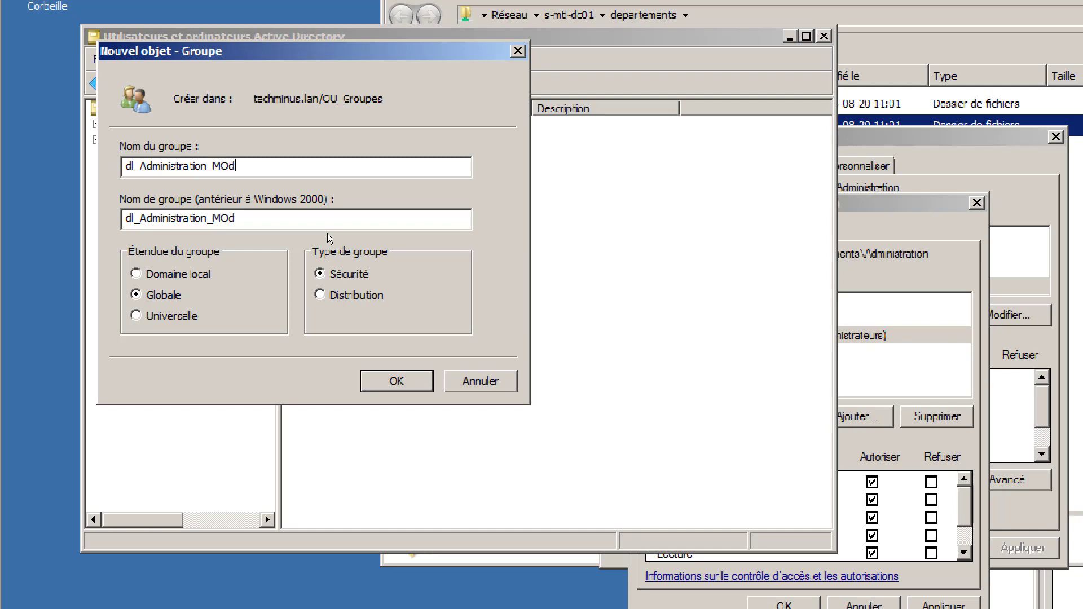
key("BackSpace")
key("BackSpace")
type("OD")
left_click(149, 273)
left_click(395, 384)
Create a second domain local security group named dl_administration_LectS in OU_Groupes
left_click(431, 85)
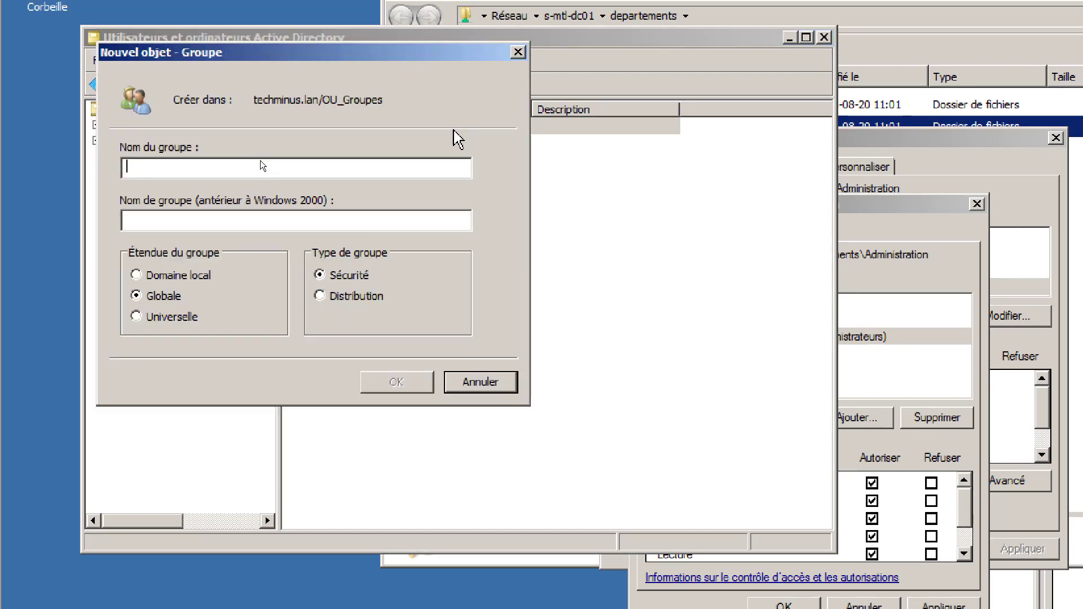
type("dl_")
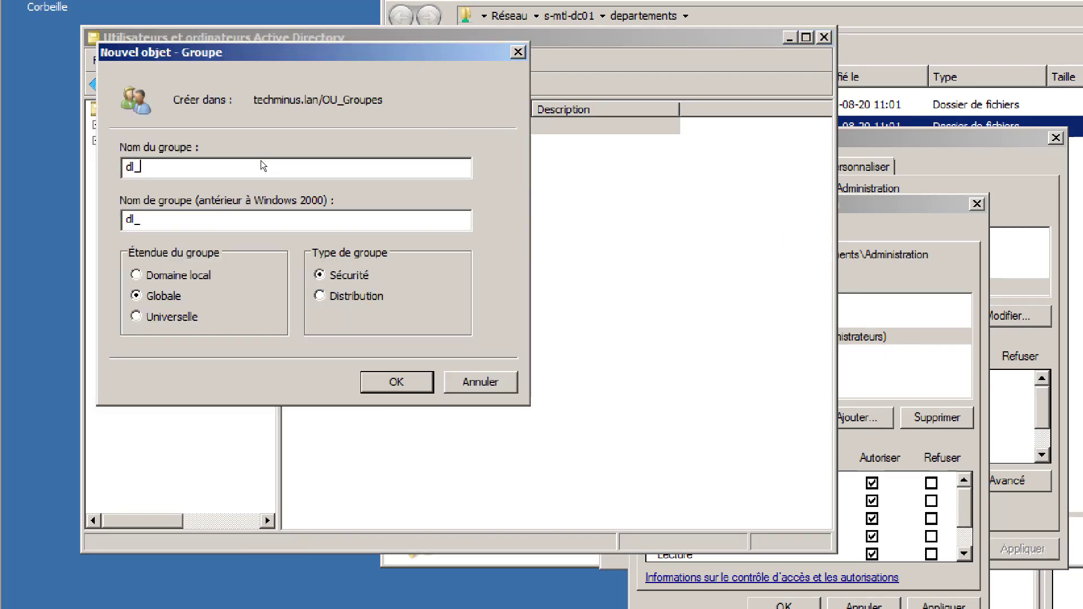
type("administration")
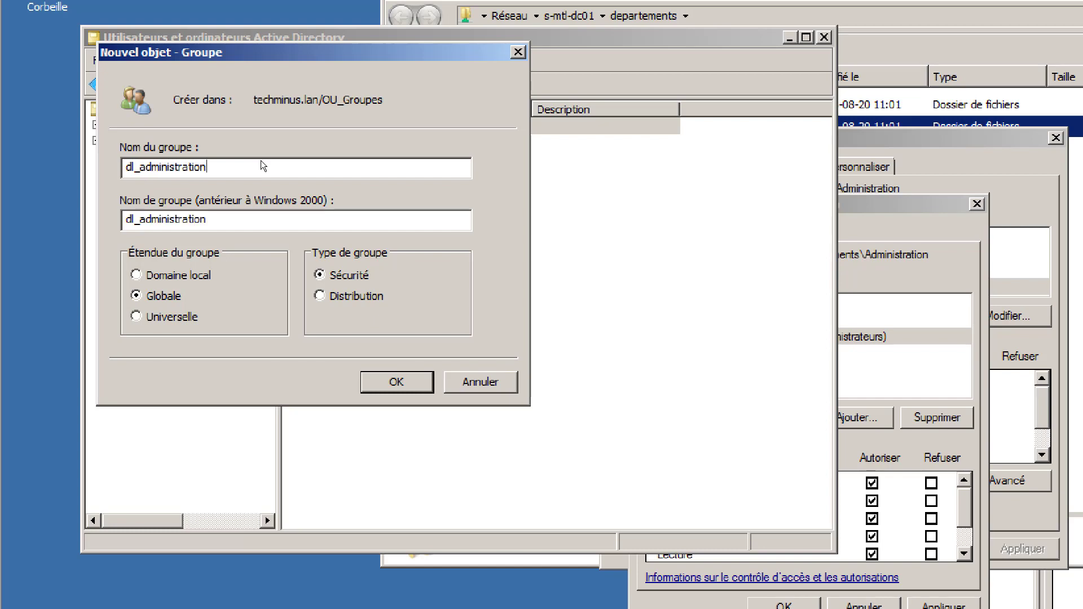
type("_LectS")
left_click(155, 276)
left_click(394, 383)
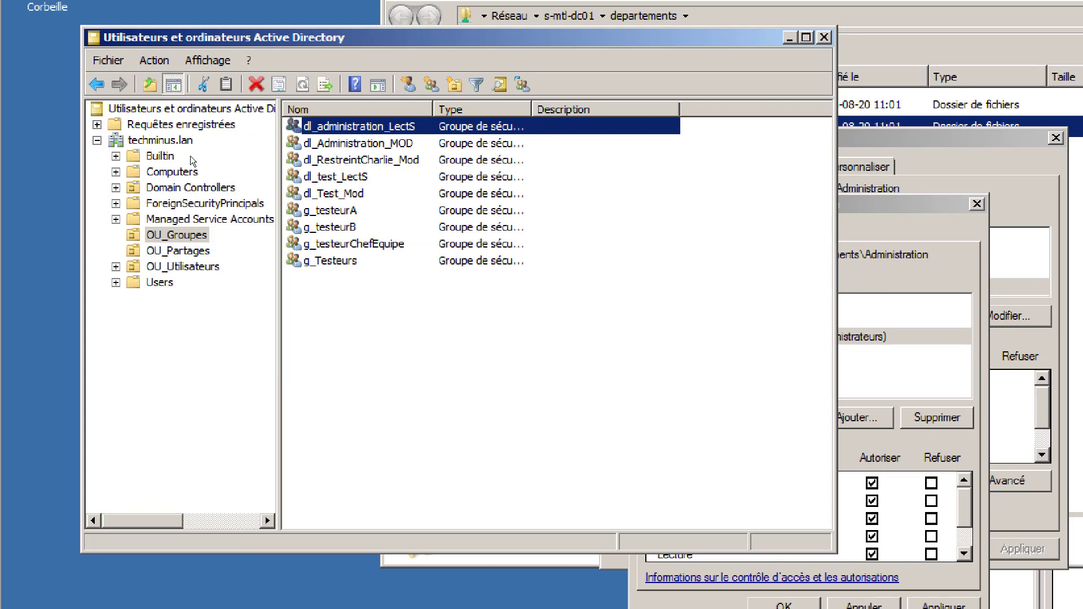
Rename the dl_administration_LectS group in OU_Groupes as dl_Administration_LectS
left_click(331, 146)
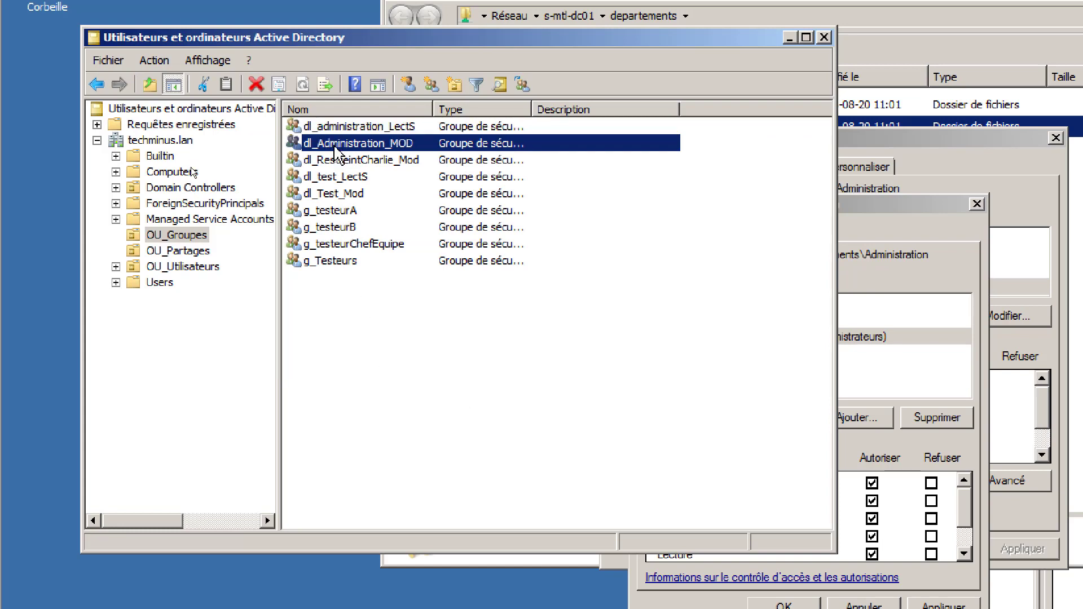
left_click(338, 127)
right_click(337, 128)
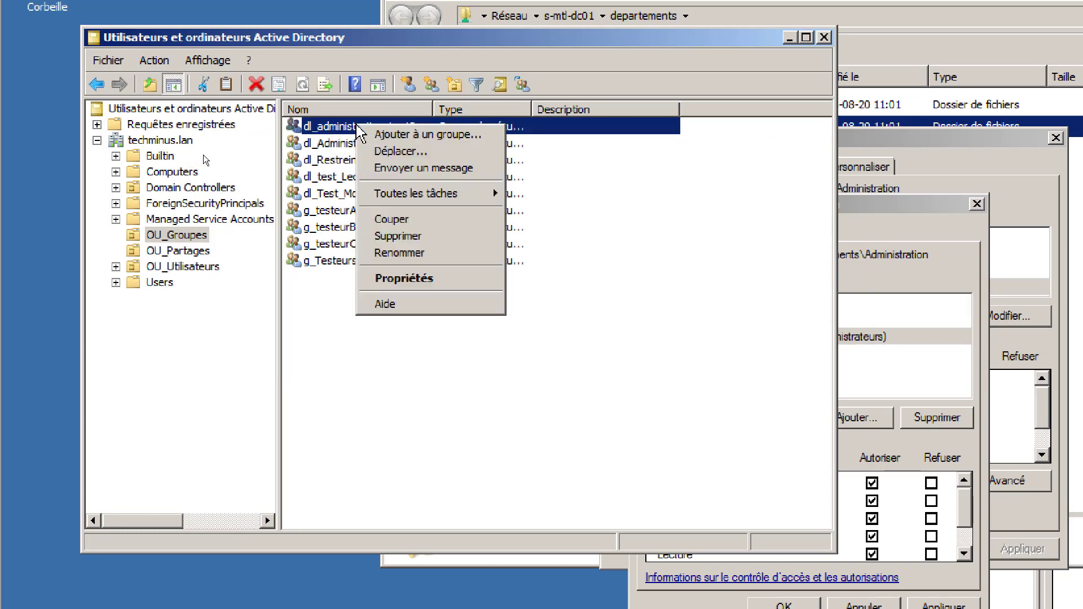
left_click(429, 252)
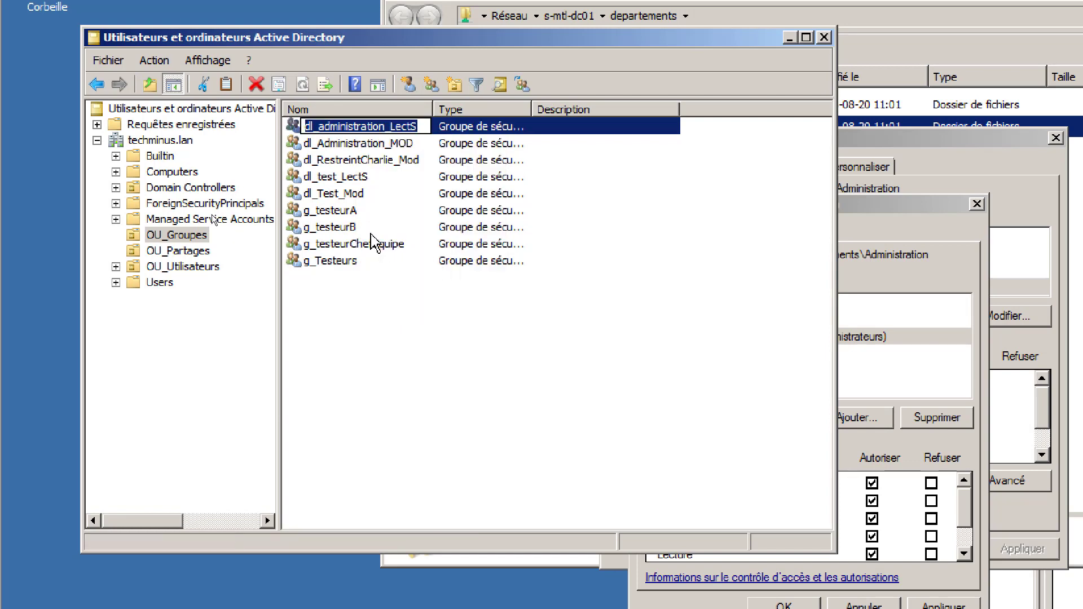
left_click(322, 127)
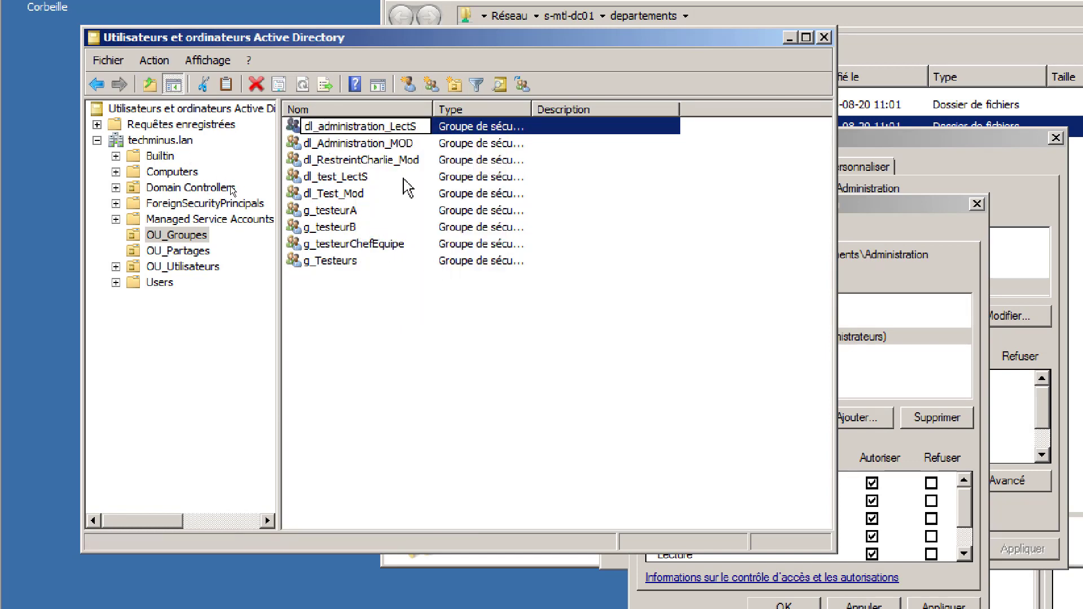
key("BackSpace")
type("A")
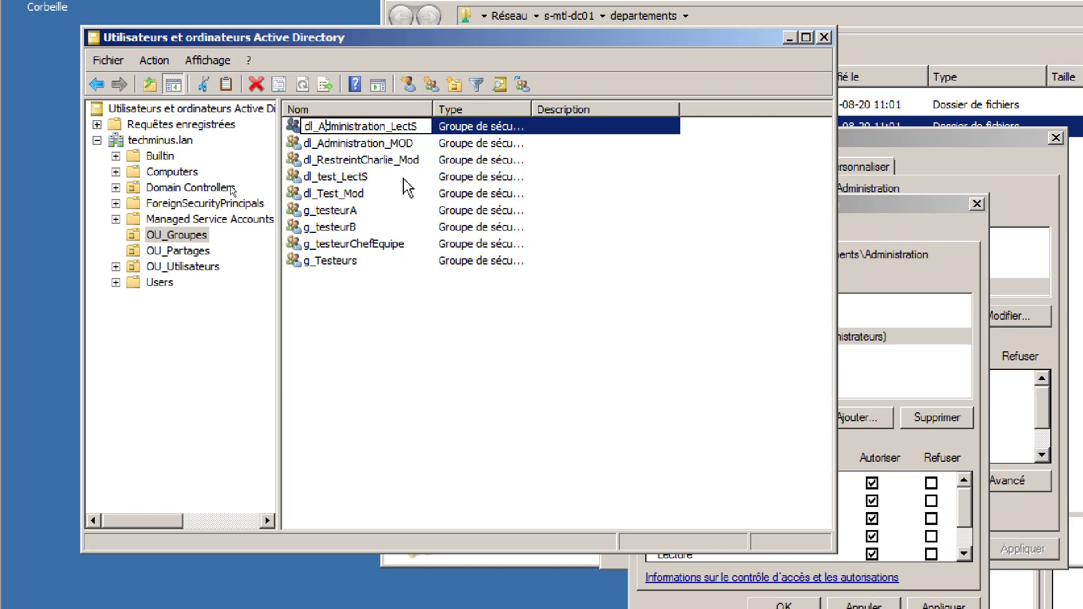
key("Return")
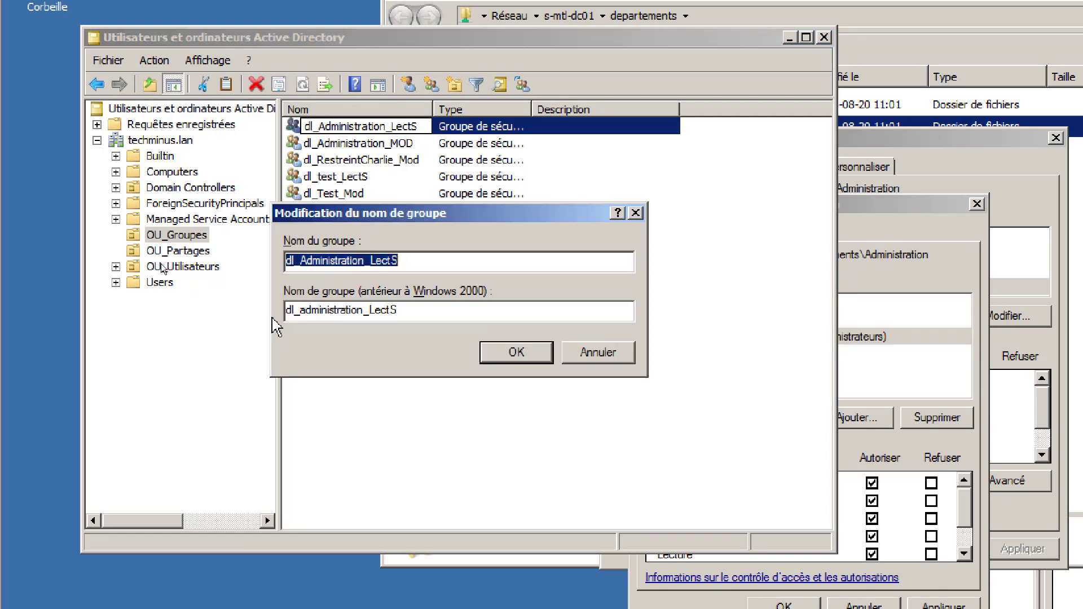
Set the group's pre-Windows 2000 name to dl_Administration_LectS as well and confirm the rename
left_click_drag(302, 309, 466, 304)
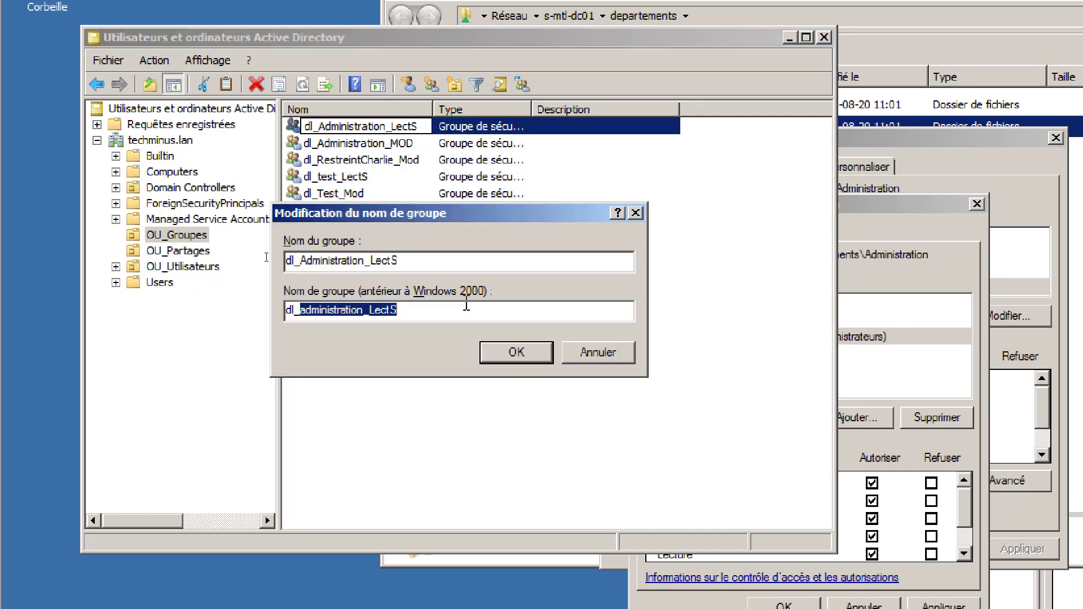
left_click(437, 312)
left_click_drag(427, 266, 279, 257)
key("ctrl+c")
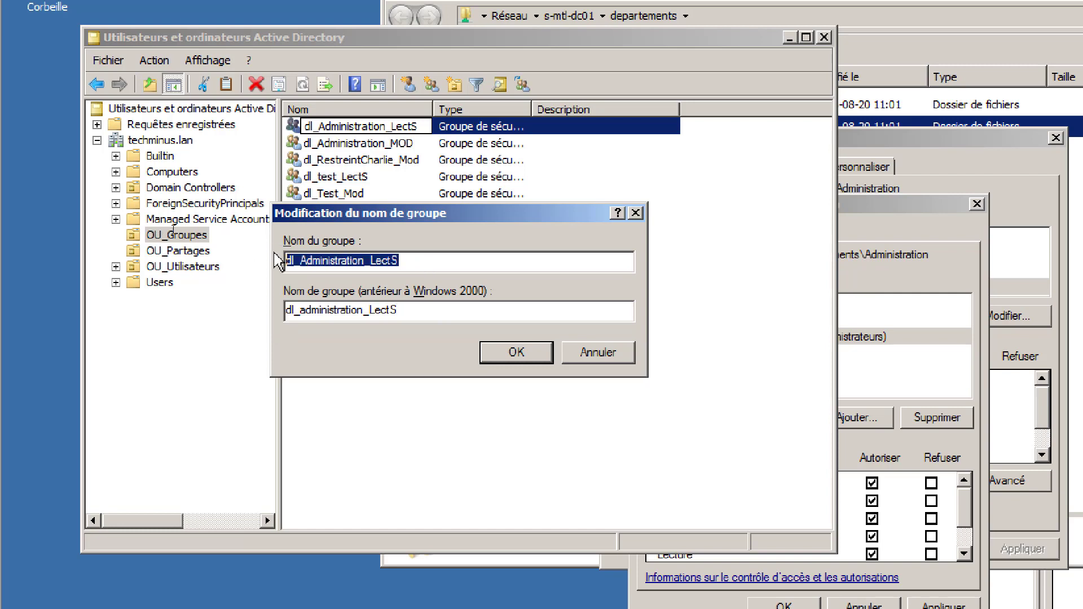
key("Tab")
key("ctrl+v")
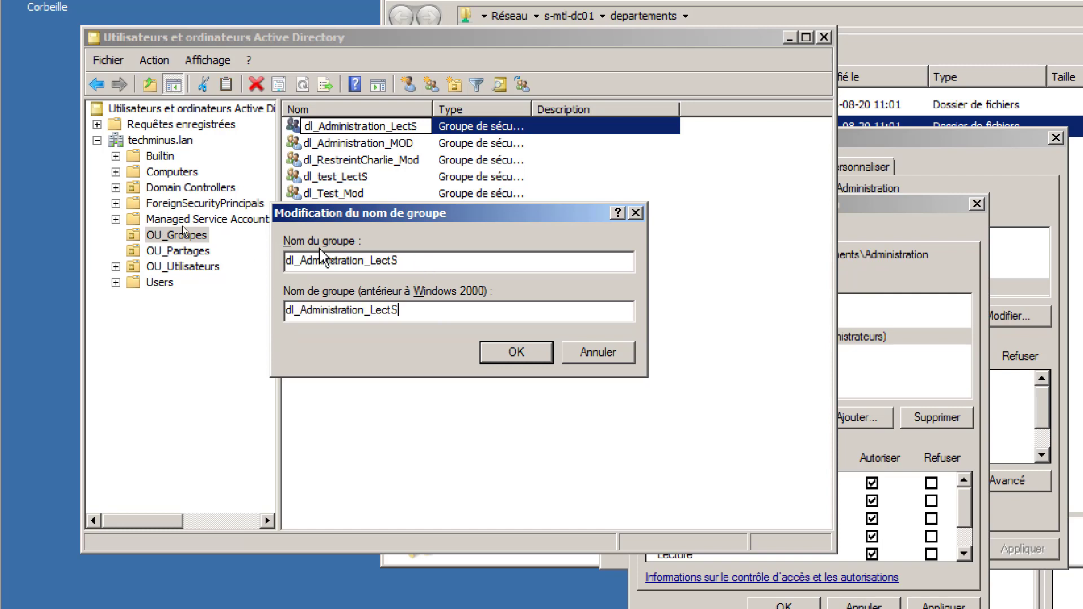
key("Return")
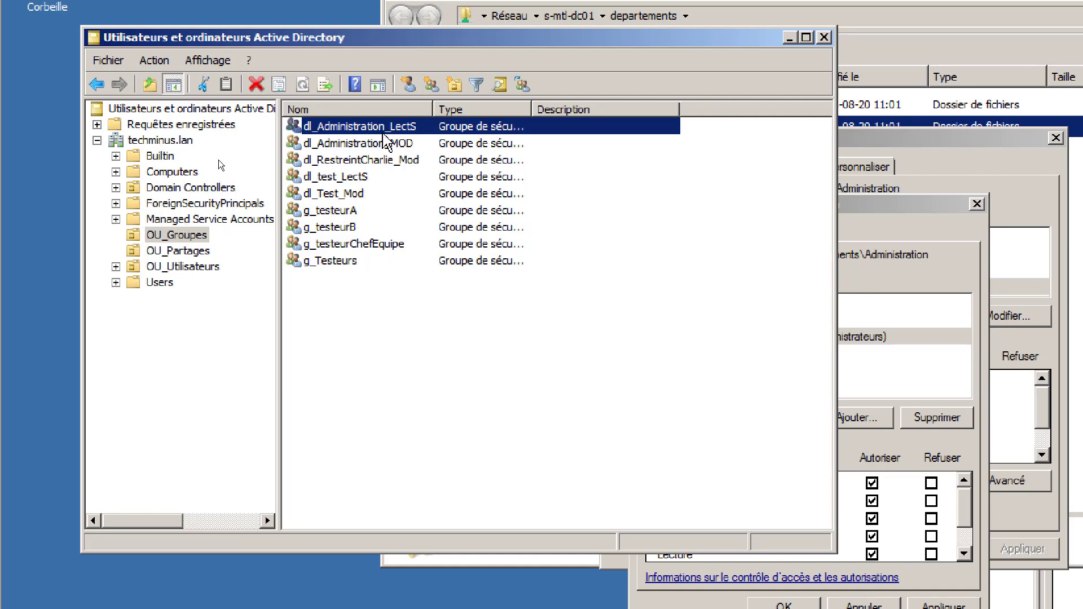
left_click(375, 144)
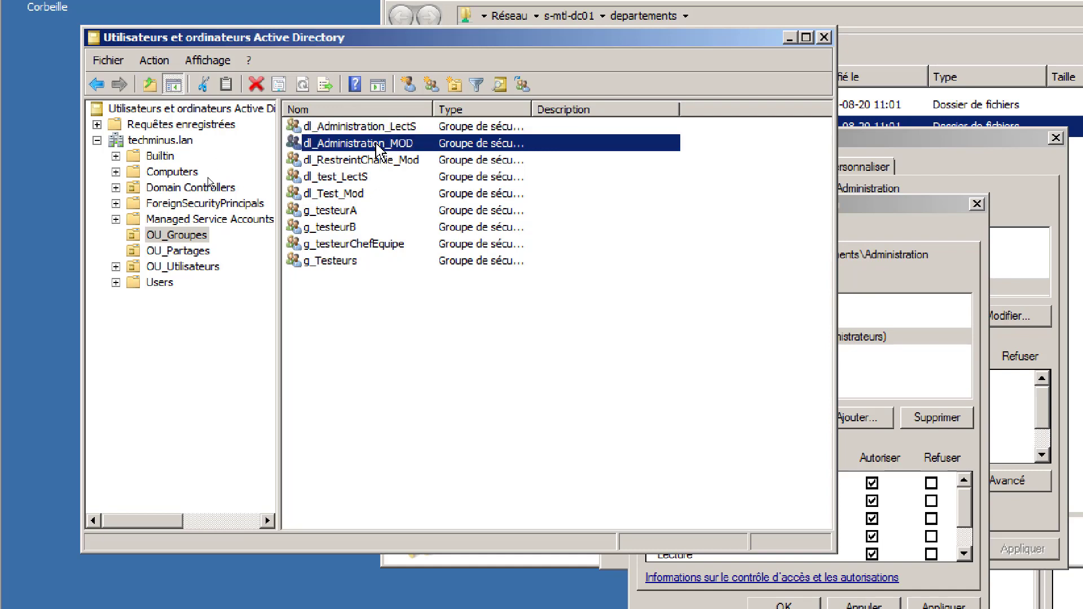
left_click(334, 211)
left_click(340, 228)
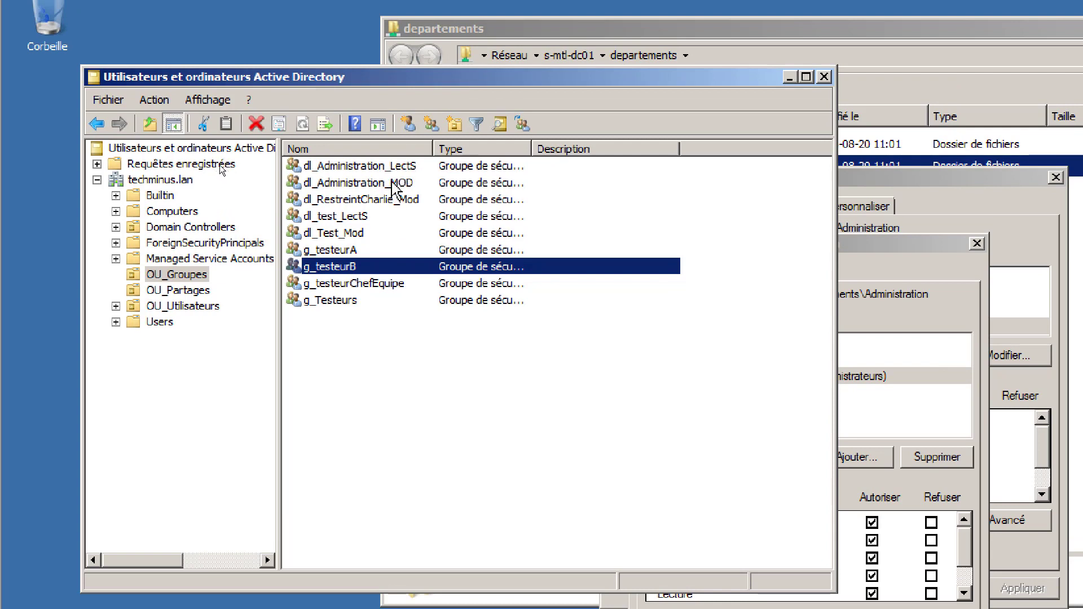
left_click(388, 183)
double_click(384, 181)
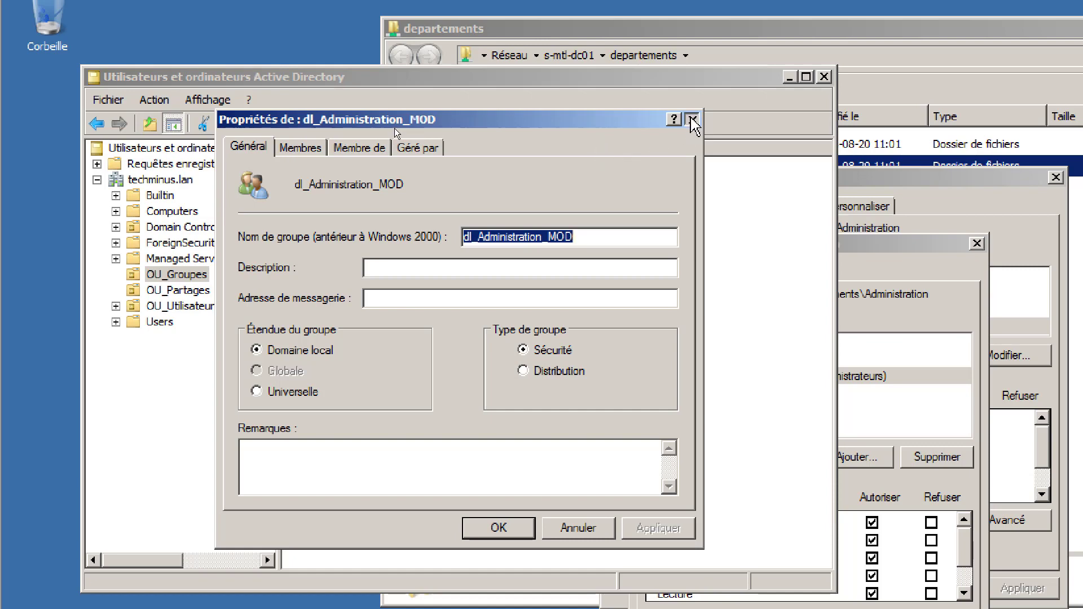
left_click(692, 119)
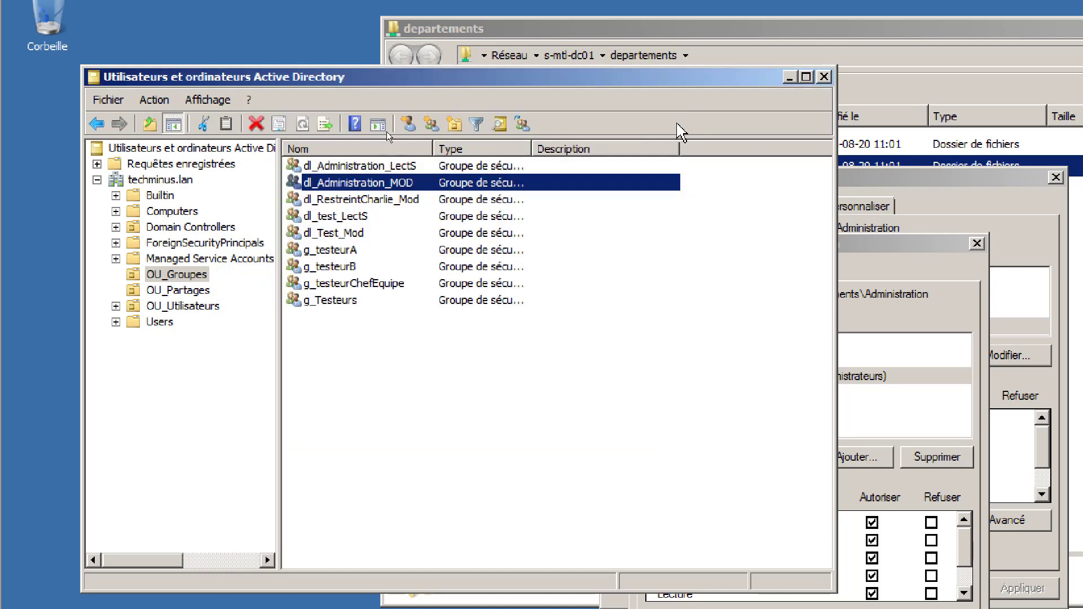
left_click(364, 284)
Add the g_testeurA group as a member of dl_Administration_MOD
double_click(372, 183)
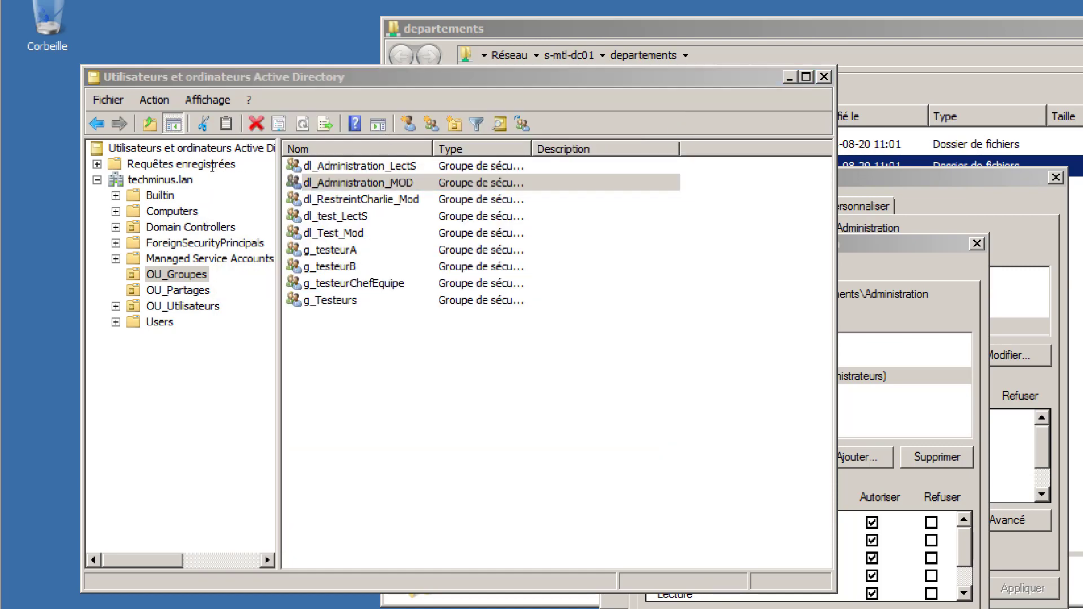
left_click(308, 146)
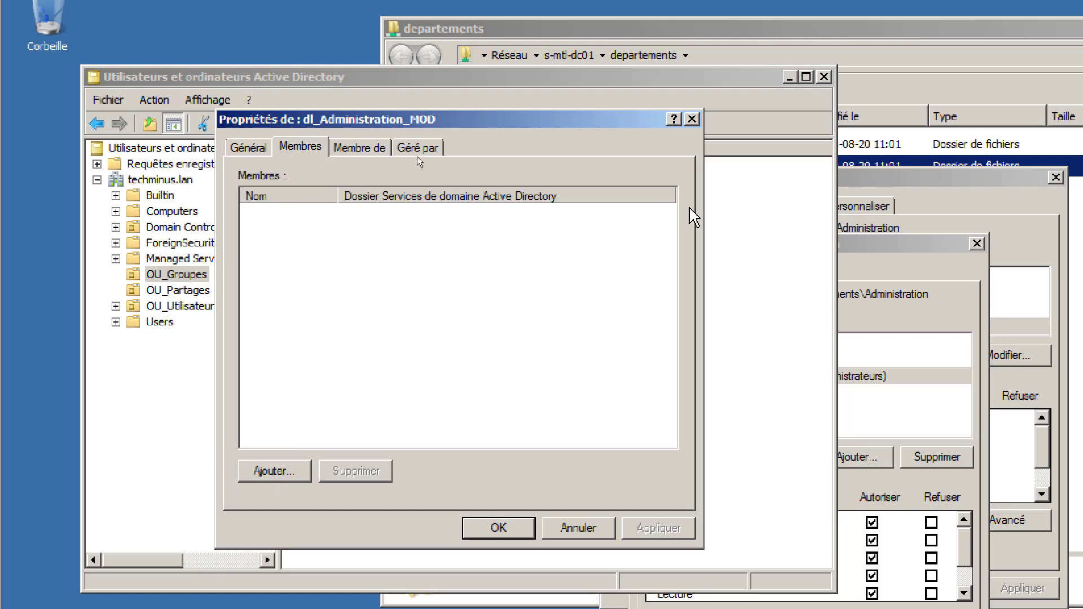
left_click(274, 471)
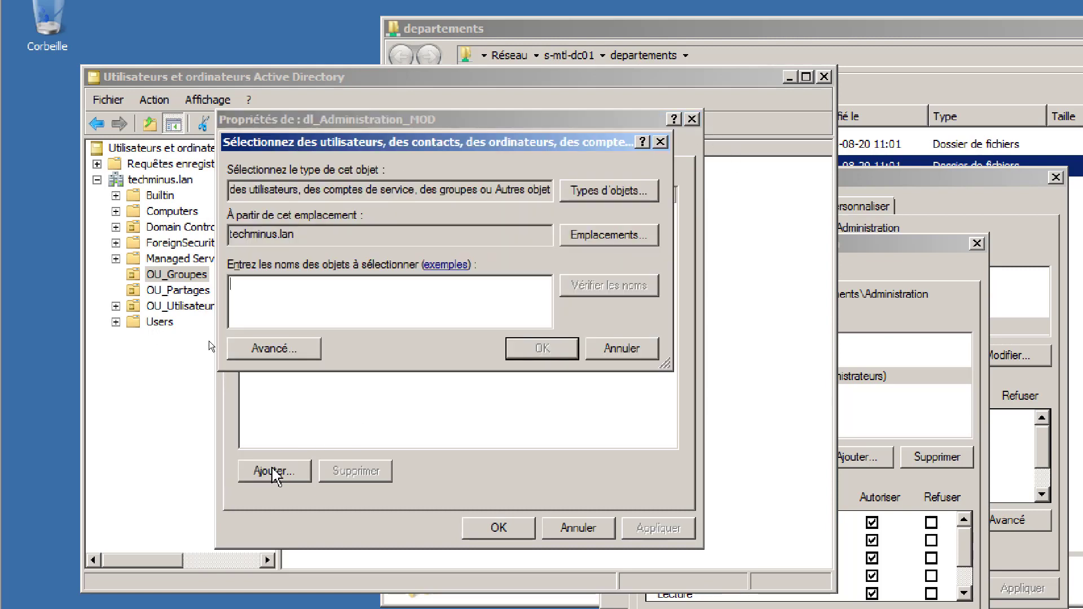
type("g")
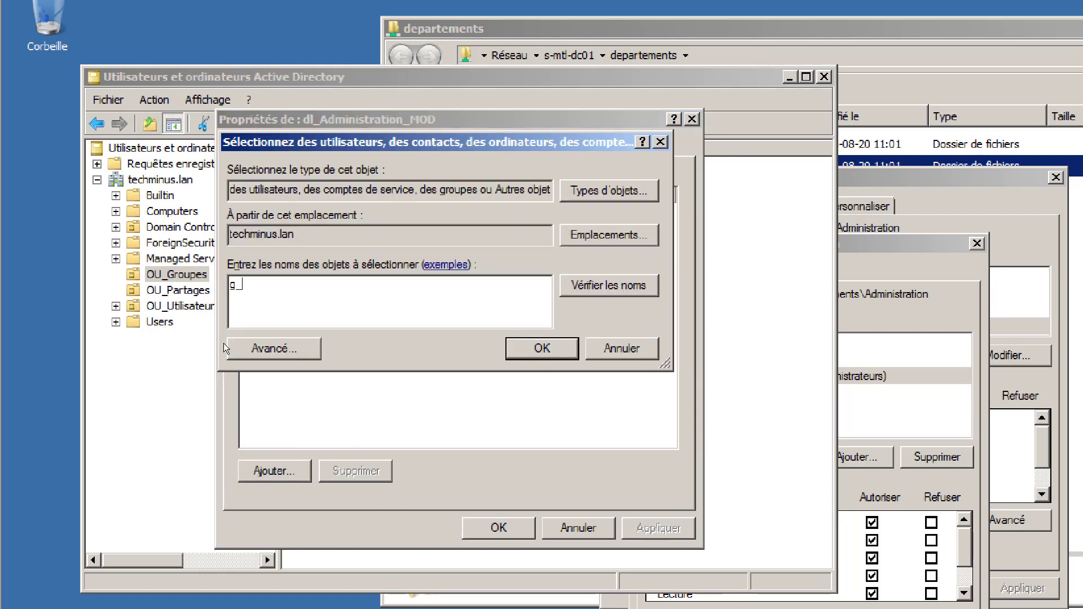
type("_")
key("Return")
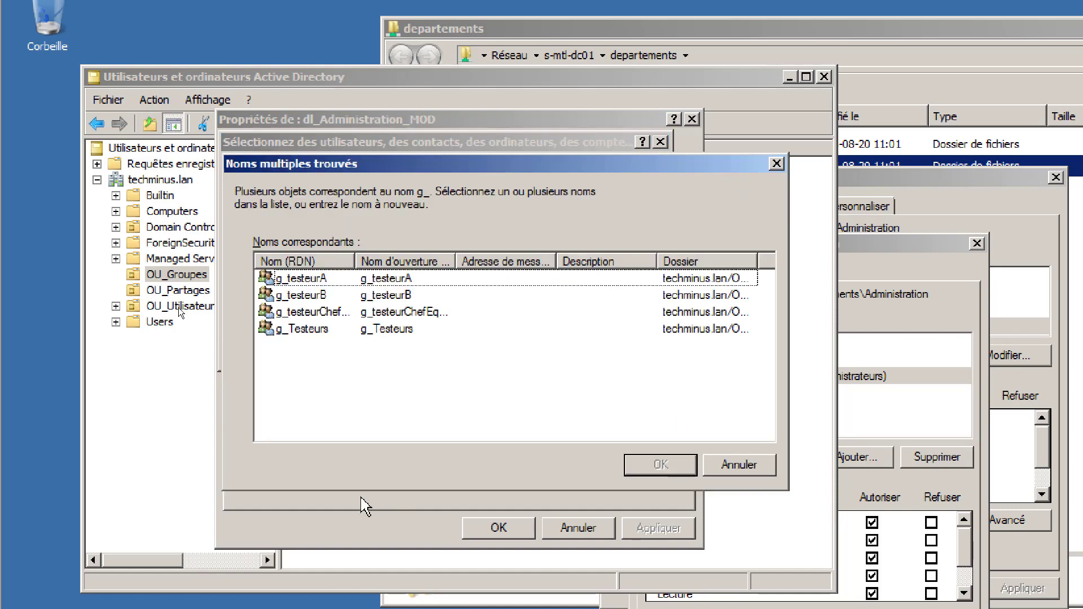
left_click(307, 280)
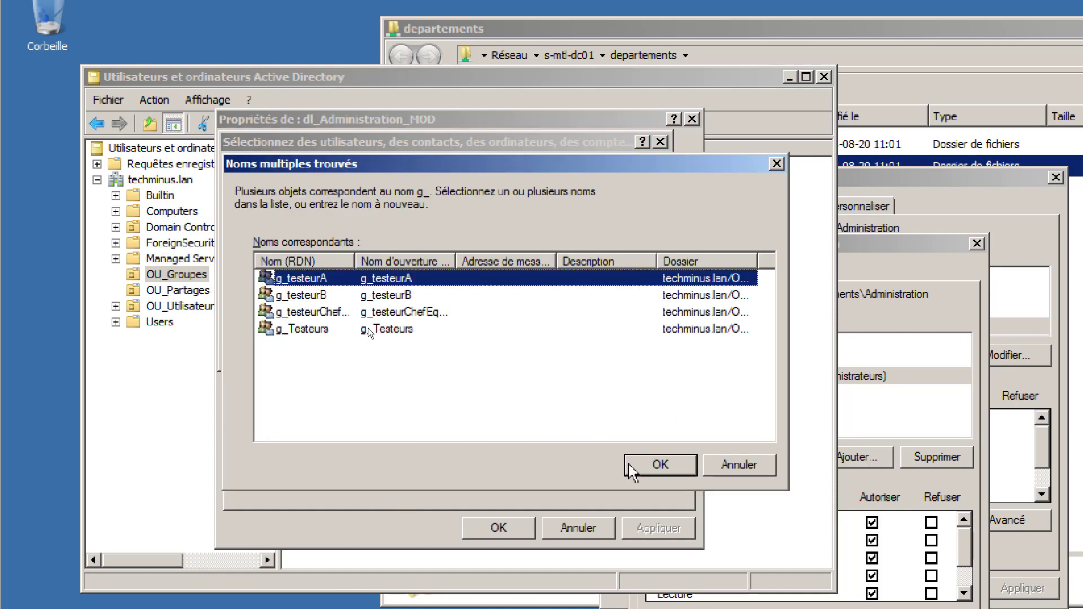
left_click(655, 468)
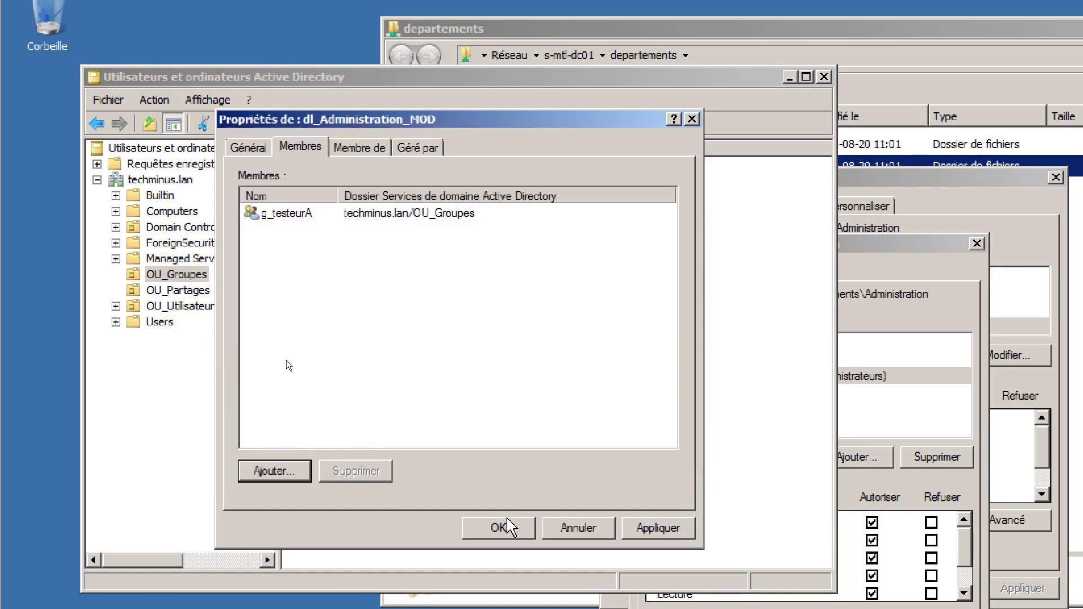
left_click(504, 528)
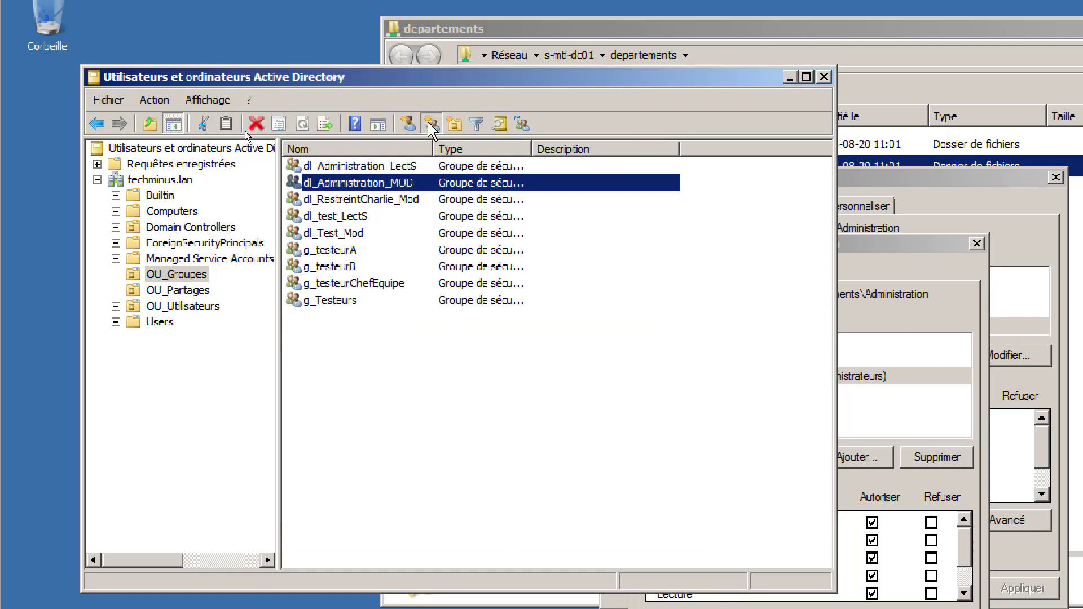
Create a domain local security group named dl_Web_MOD in OU_Groupes
left_click(432, 124)
type("web")
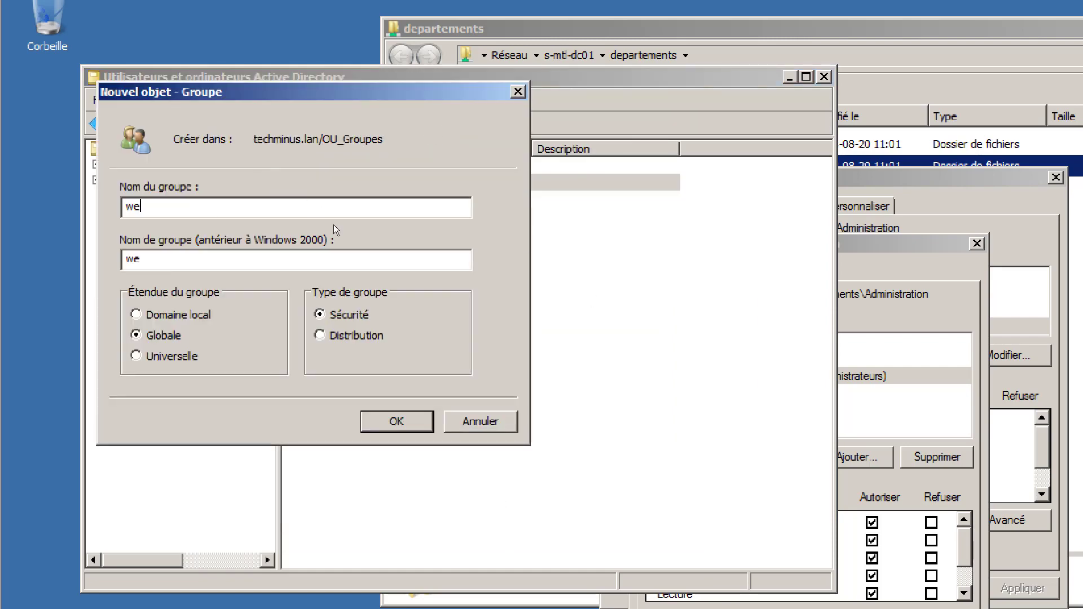
key("BackSpace")
key("BackSpace")
key("BackSpace")
type("dl_web_MOD")
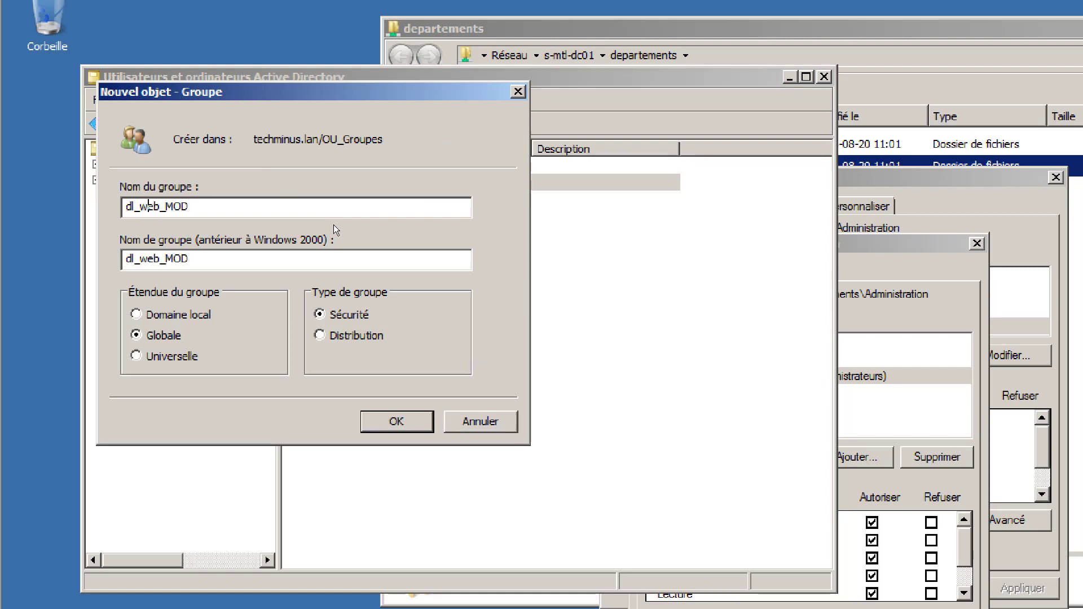
key("BackSpace")
type("W")
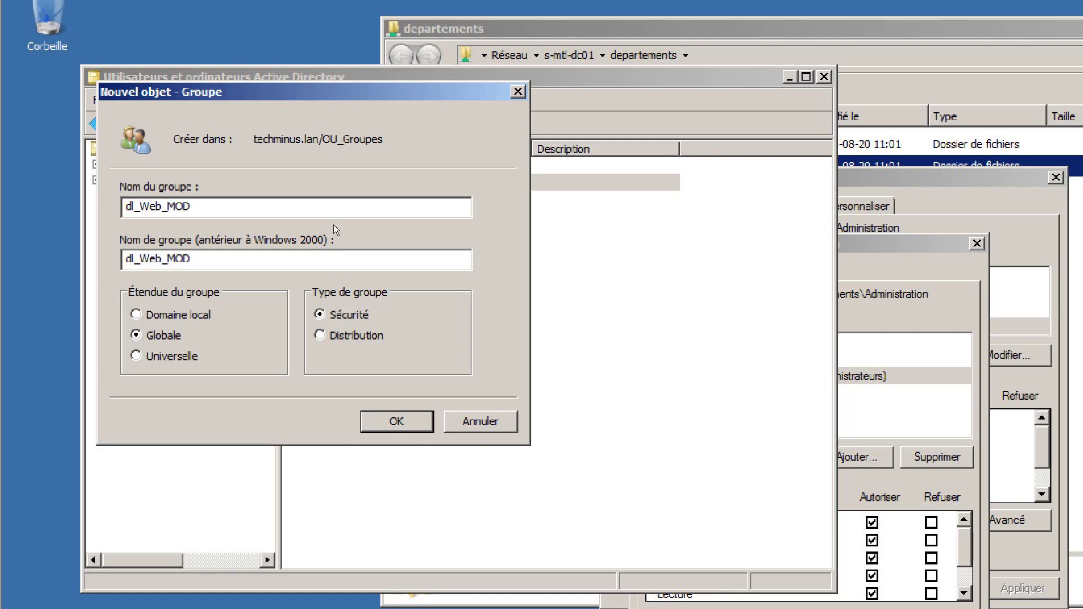
key("Tab")
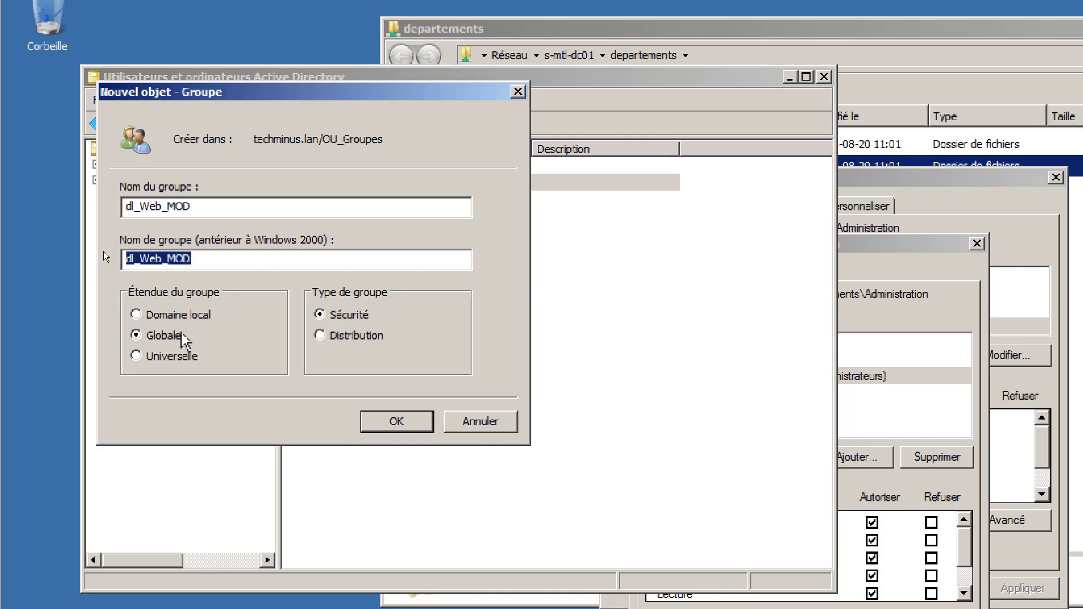
left_click(182, 317)
left_click(393, 424)
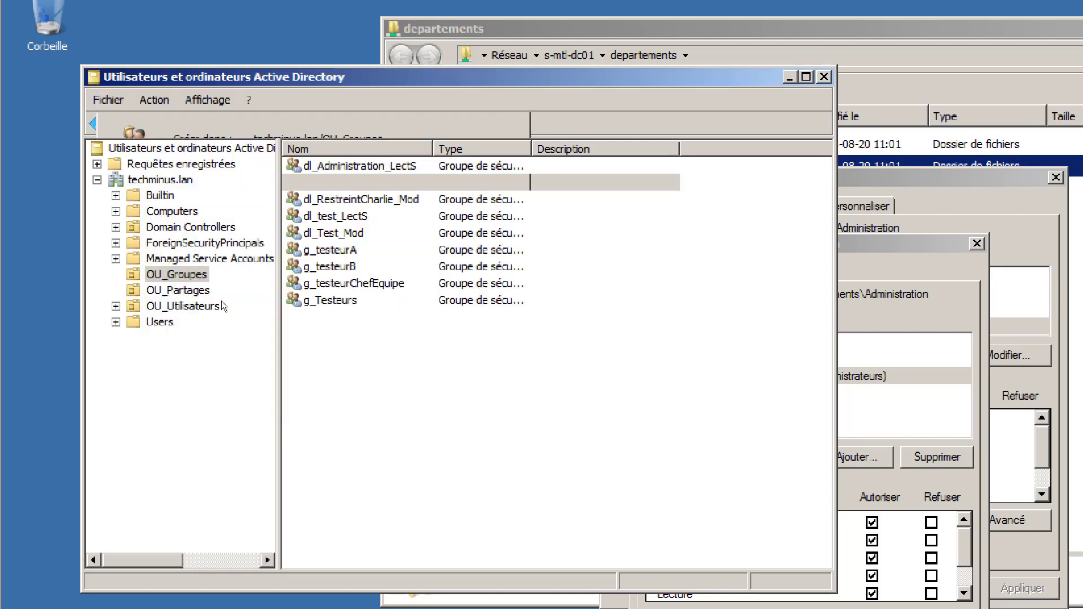
Create another domain local security group in OU_Groupes, named dl_Web_LectS
left_click(432, 125)
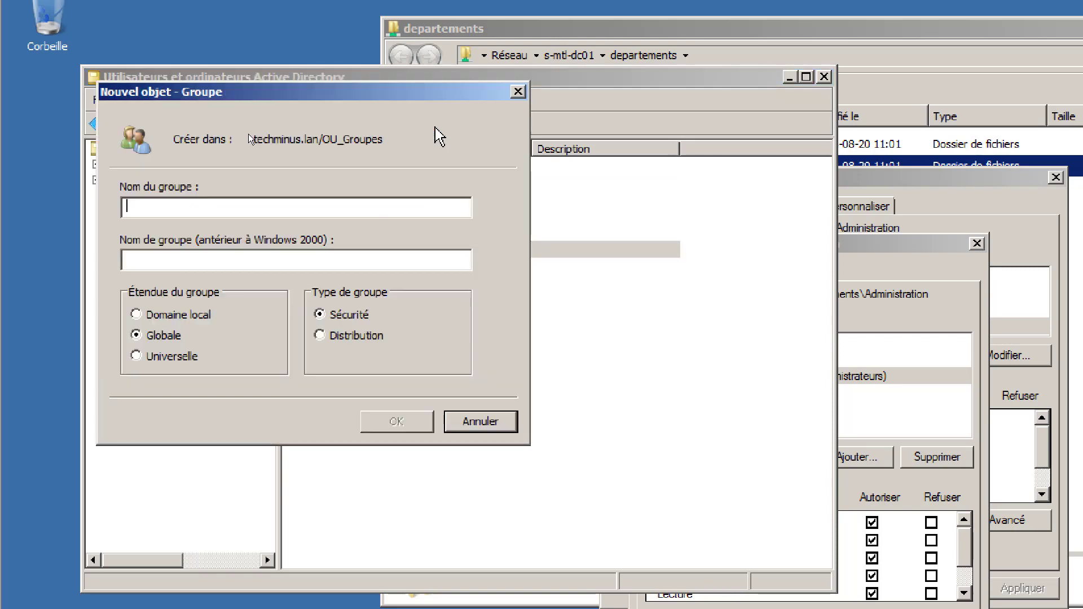
type("dl_web")
key("BackSpace")
key("BackSpace")
key("BackSpace")
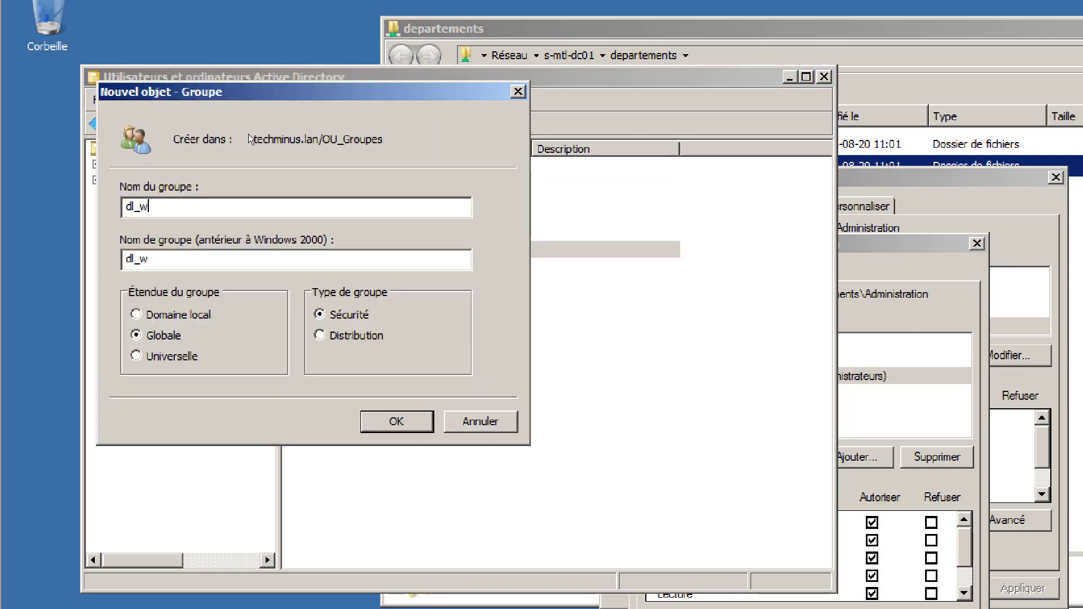
type("Web_Le ct")
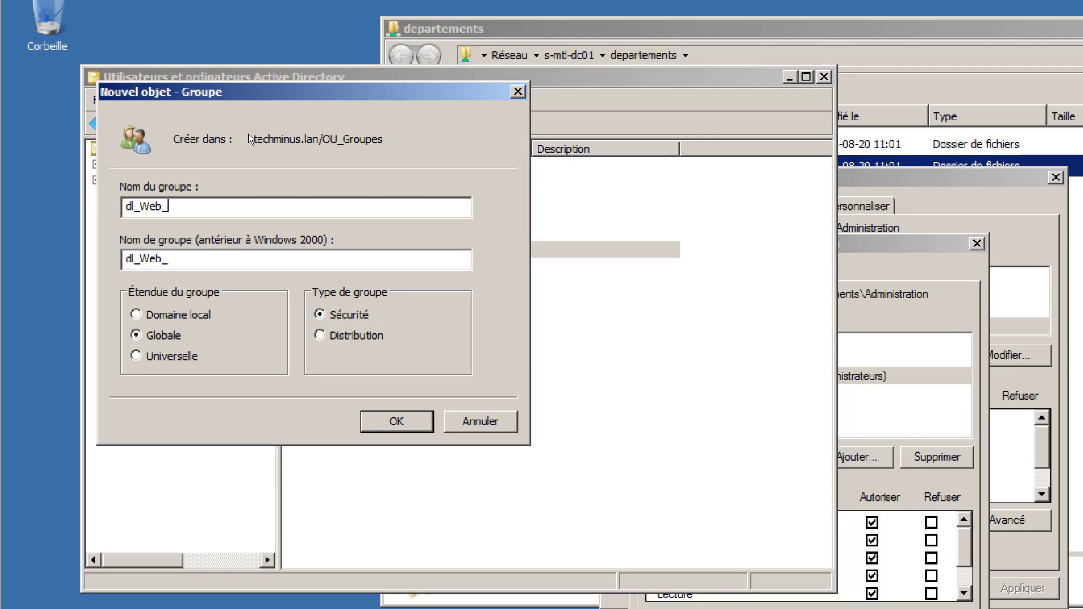
key("BackSpace")
key("BackSpace")
key("BackSpace")
type("ctS")
key("Tab")
key("Tab")
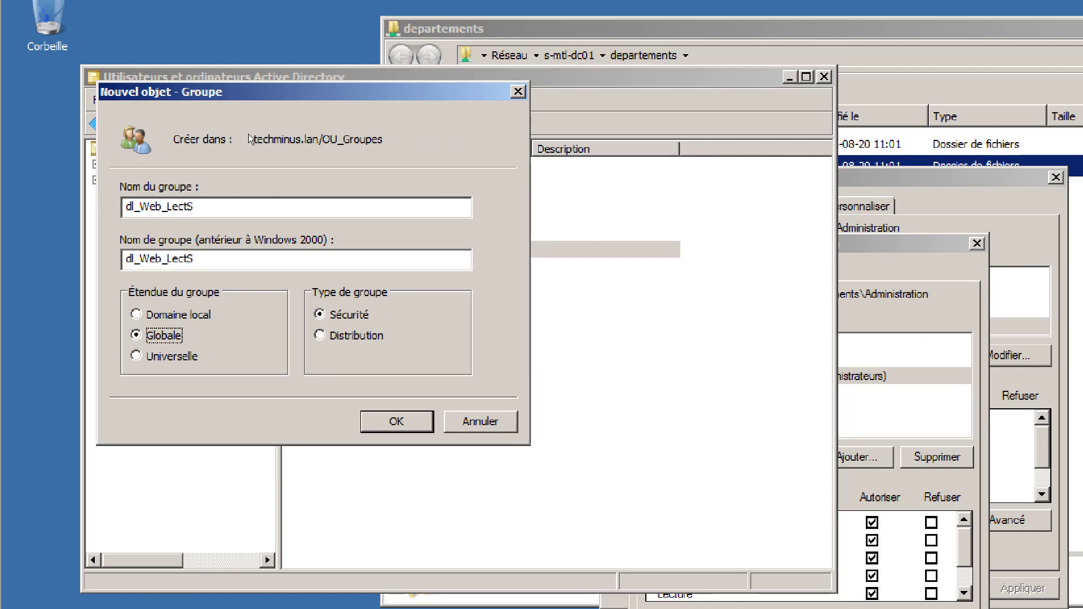
key("Up")
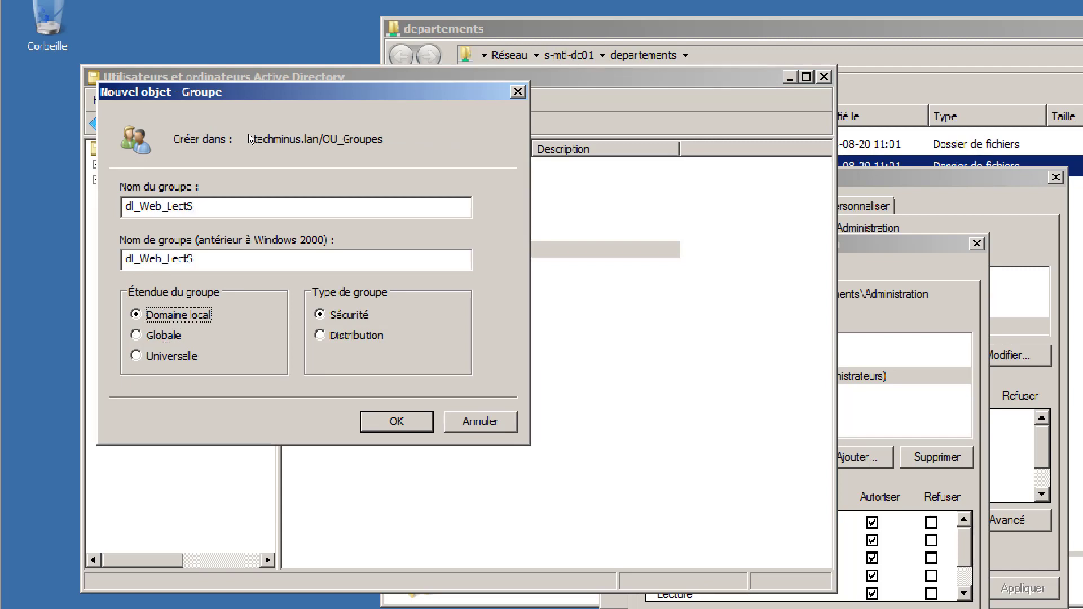
left_click(418, 431)
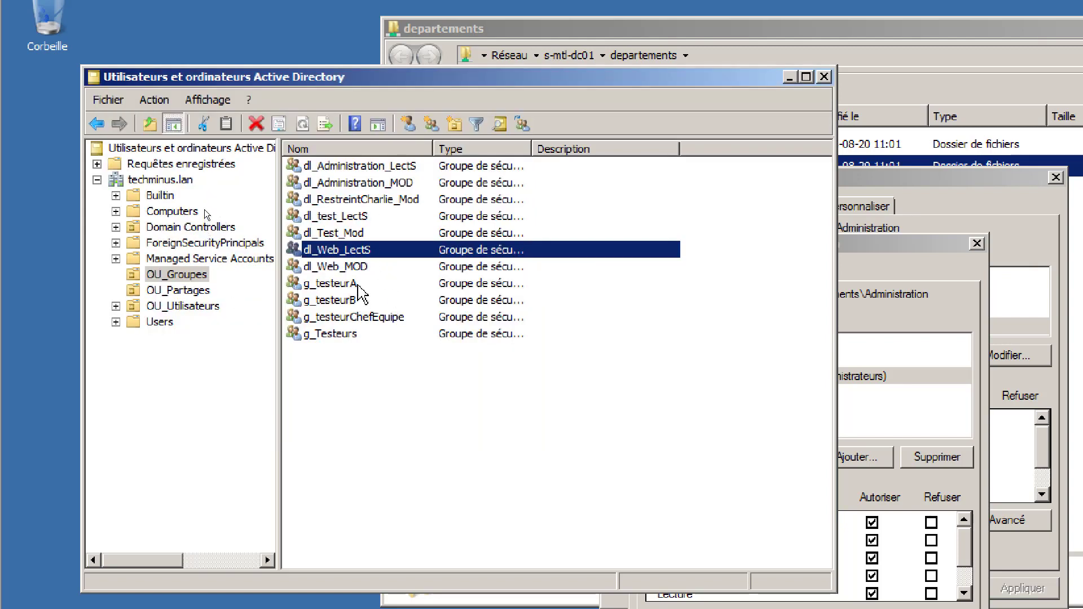
Add the g_testeurB group as a member of dl_Web_MOD
double_click(361, 266)
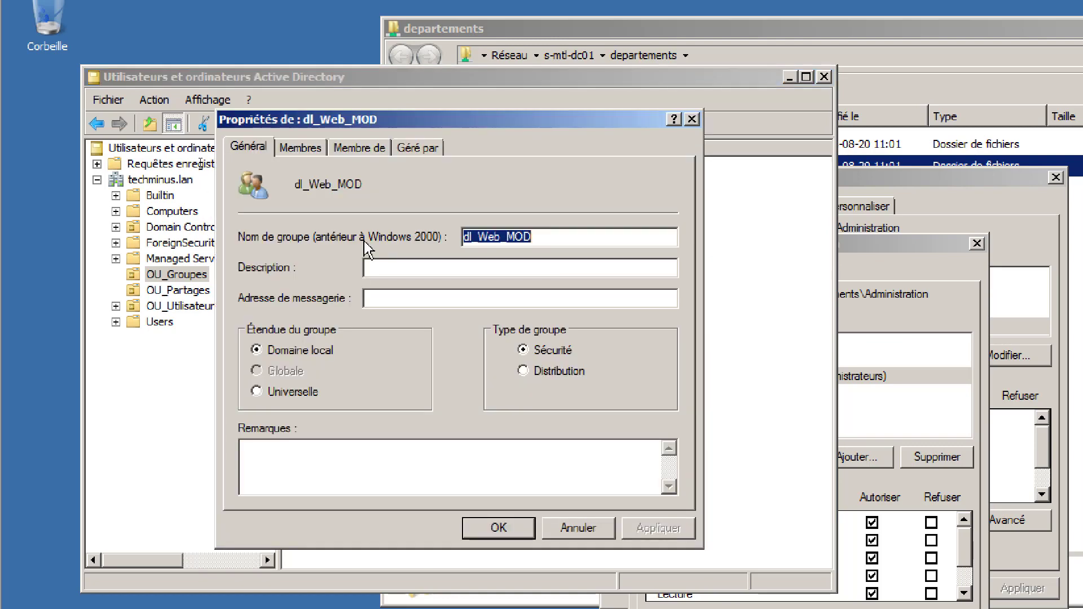
left_click(318, 151)
left_click(272, 470)
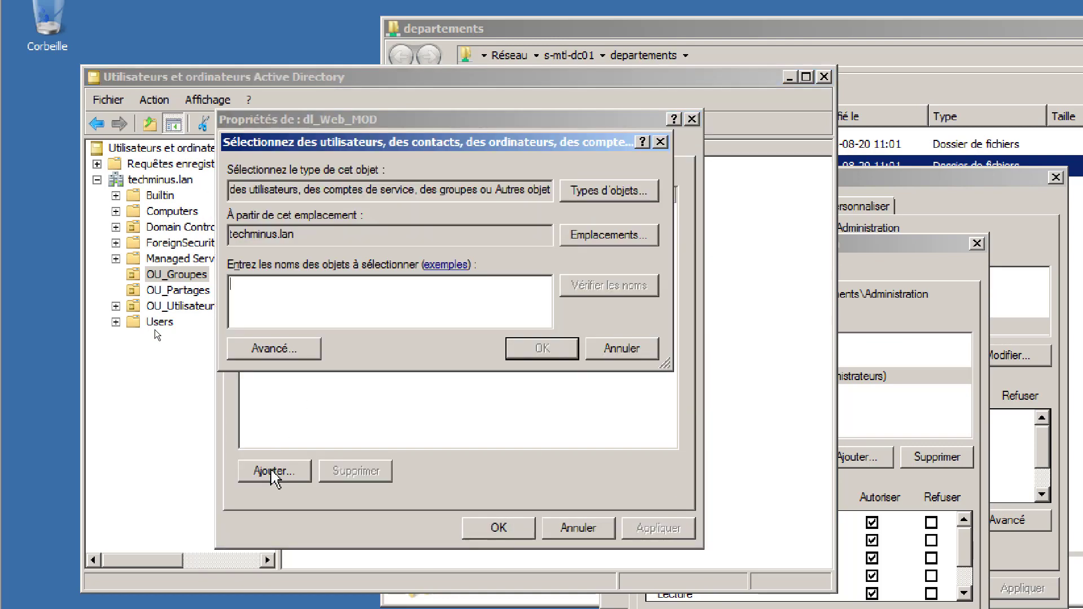
type("g_te")
key("Return")
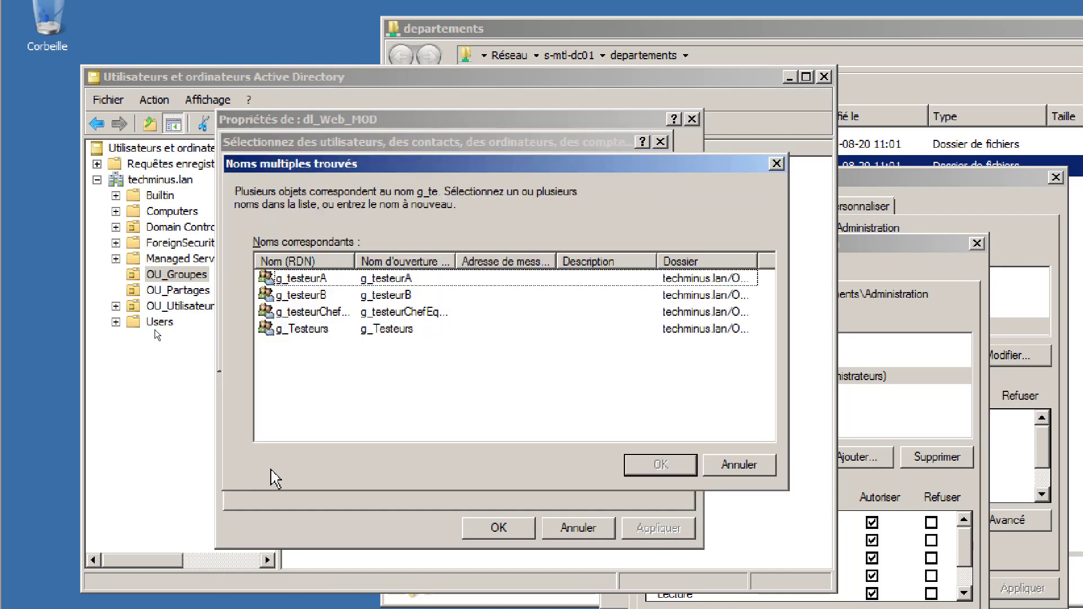
double_click(315, 295)
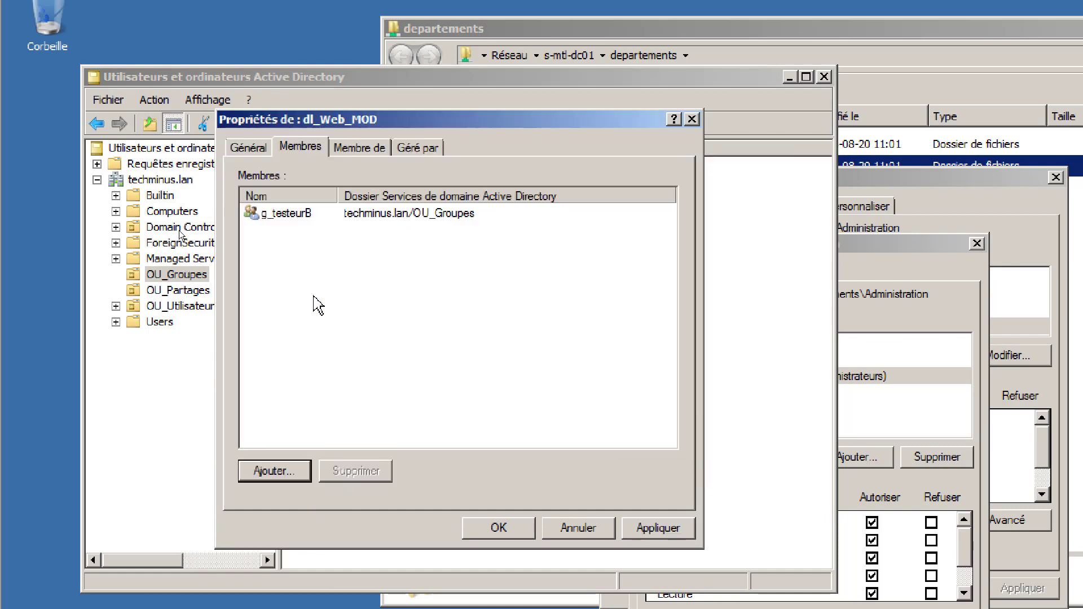
left_click(502, 530)
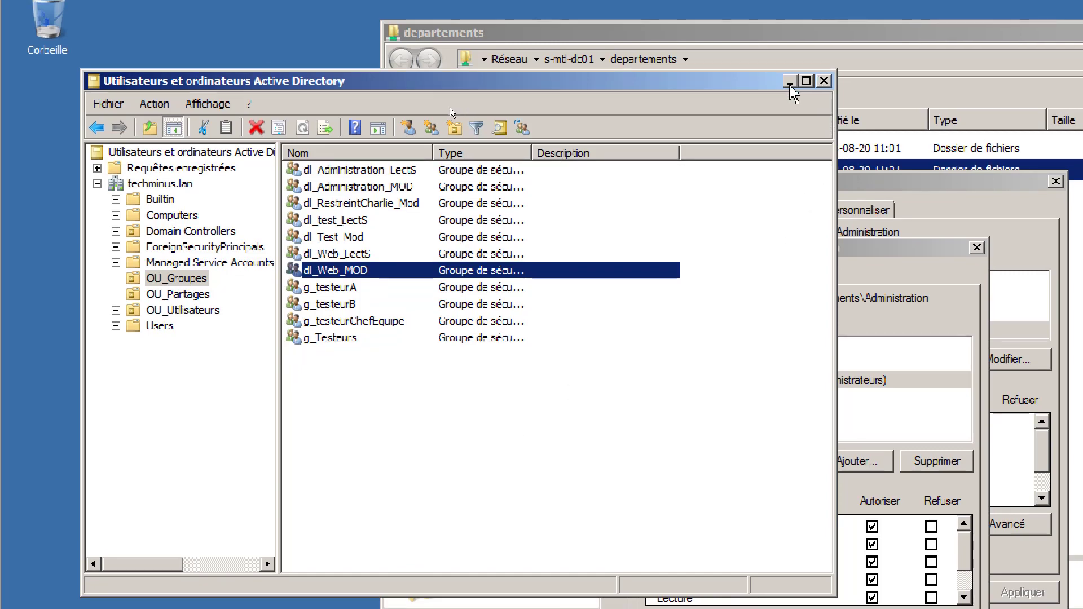
Return to the Administration folder's permissions and start adding groups to the list
left_click(789, 82)
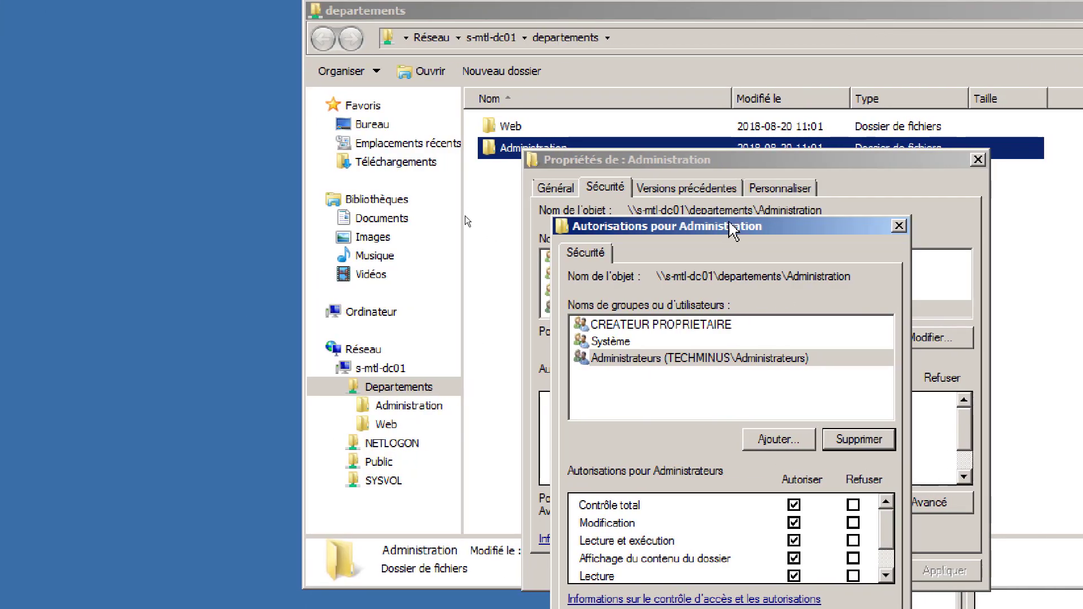
left_click(776, 443)
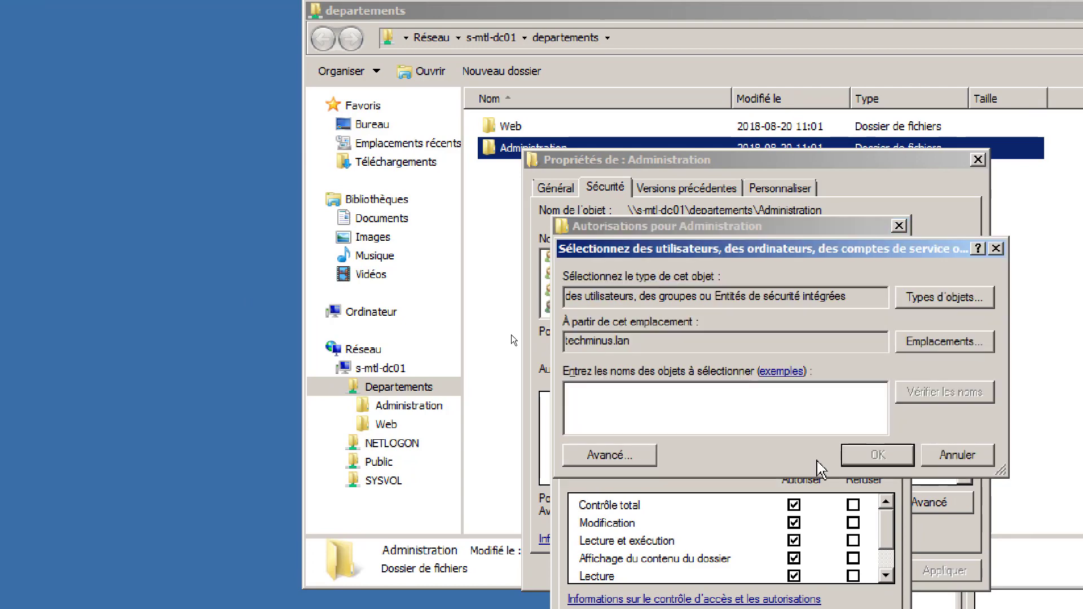
type("web")
key("Return")
key("Escape")
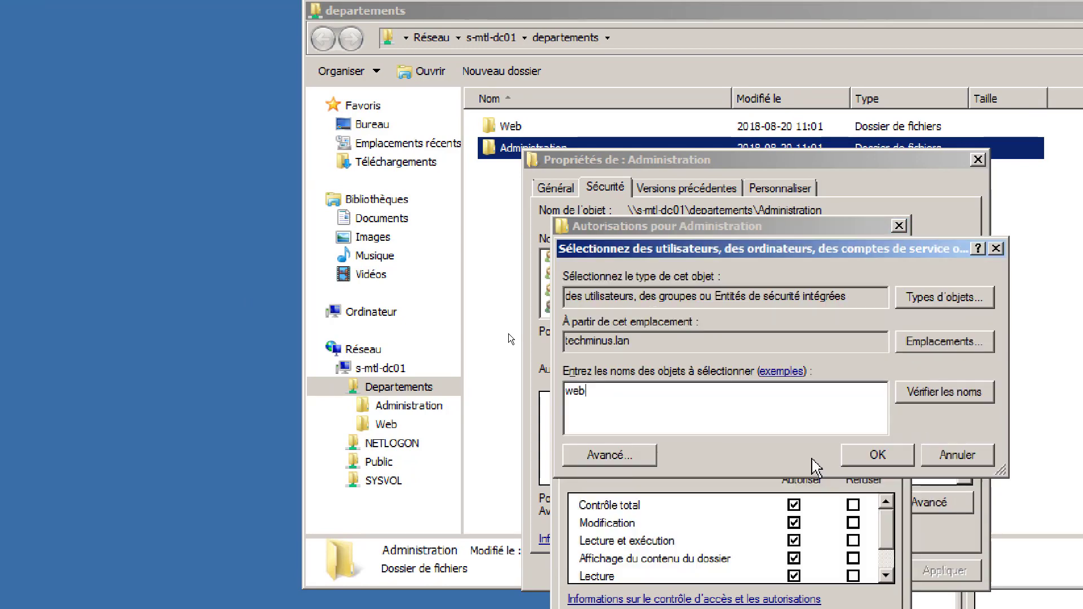
key("BackSpace")
key("BackSpace")
key("BackSpace")
Look up dl_ad and add both dl_Administration_LectS and dl_Administration_MOD to the Administration folder's permissions
type("dl_")
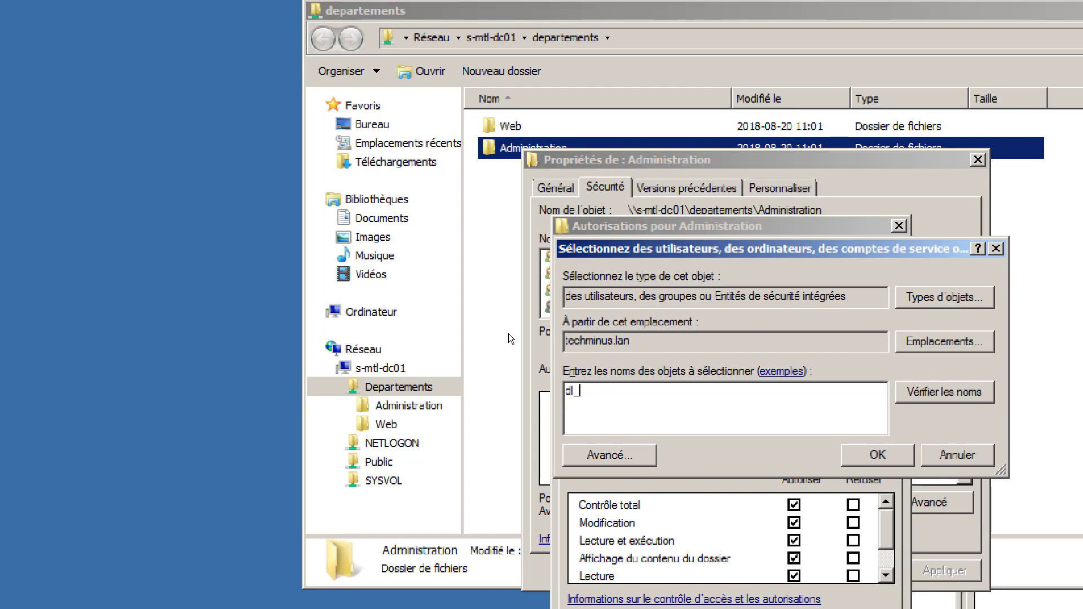
type("we")
key("BackSpace")
key("BackSpace")
key("BackSpace")
type("_ad")
key("Return")
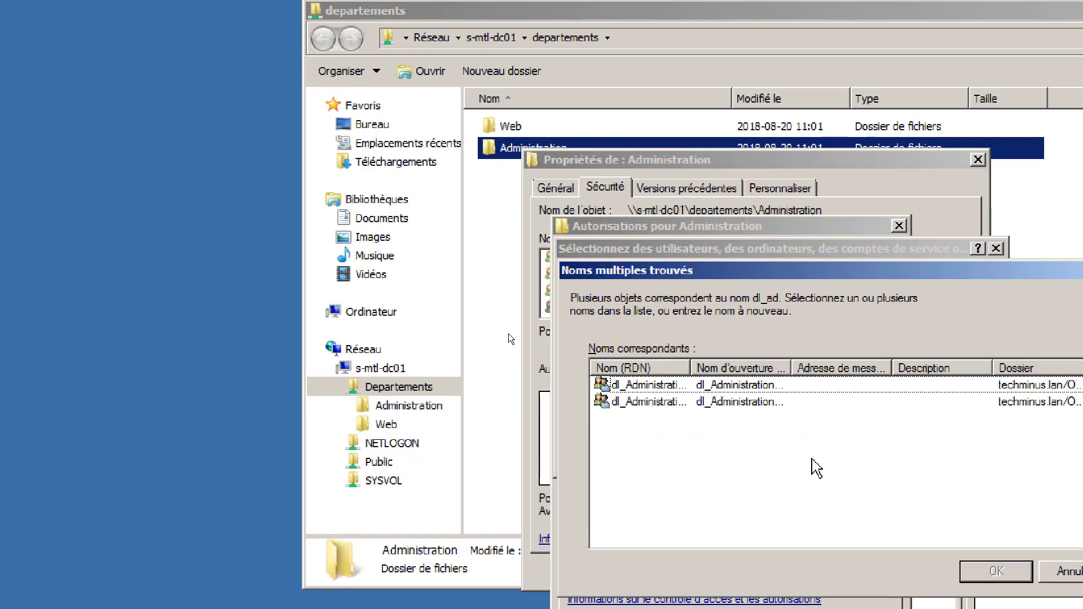
left_click_drag(691, 368, 880, 368)
left_click(738, 385)
left_click(756, 402, "shift")
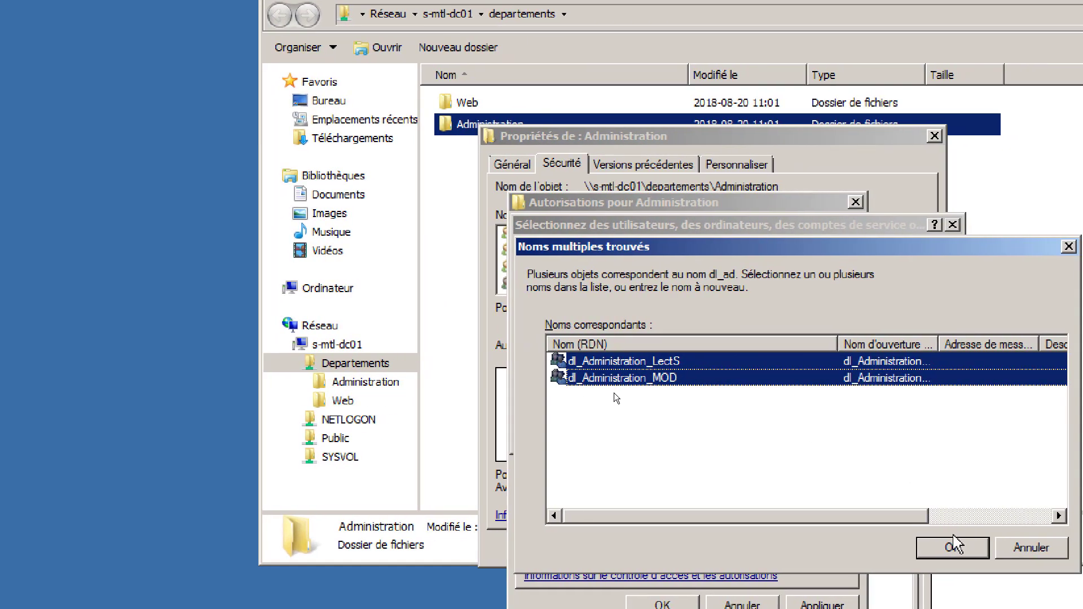
left_click(996, 571)
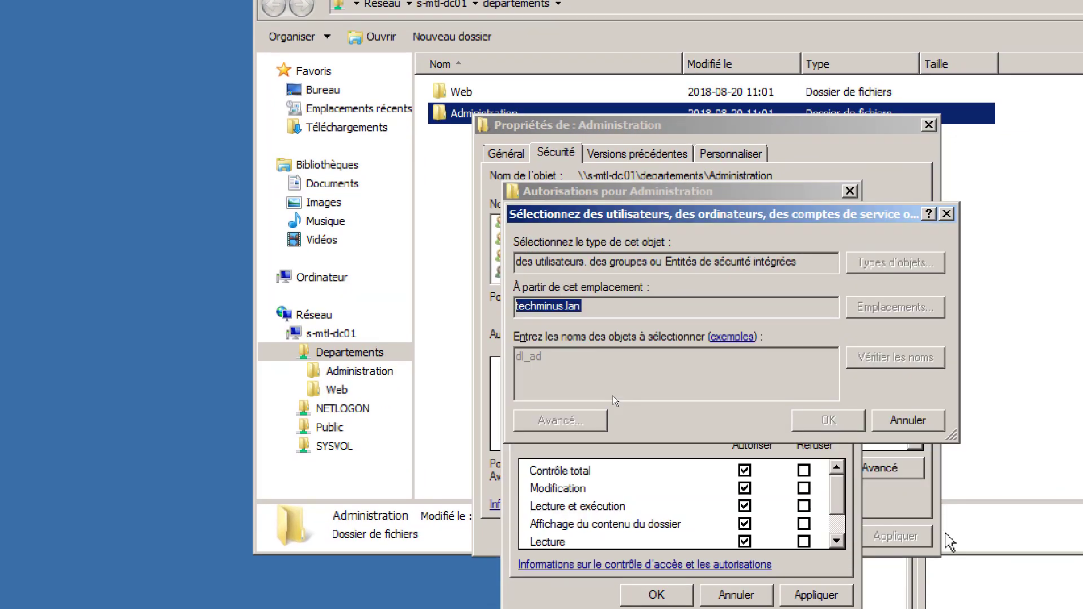
left_click(854, 453)
Check the rights of dl_Administration_LectS, allow Modification for dl_Administration_MOD on the Administration folder, and confirm its properties
left_click(649, 308)
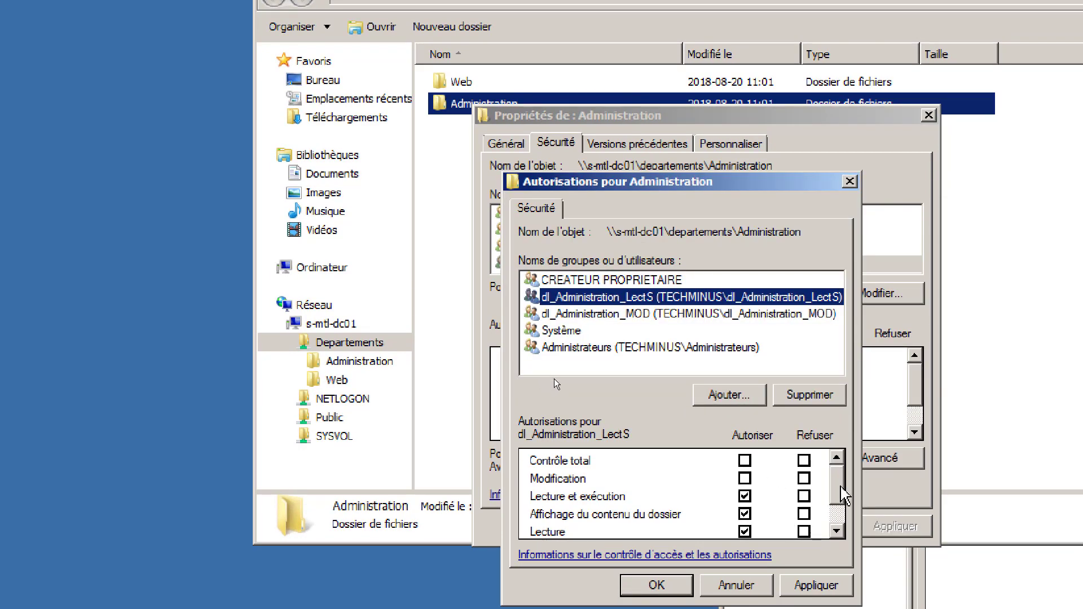
scroll(840, 508, "down", 1)
scroll(845, 511, "up", 1)
left_click(649, 313)
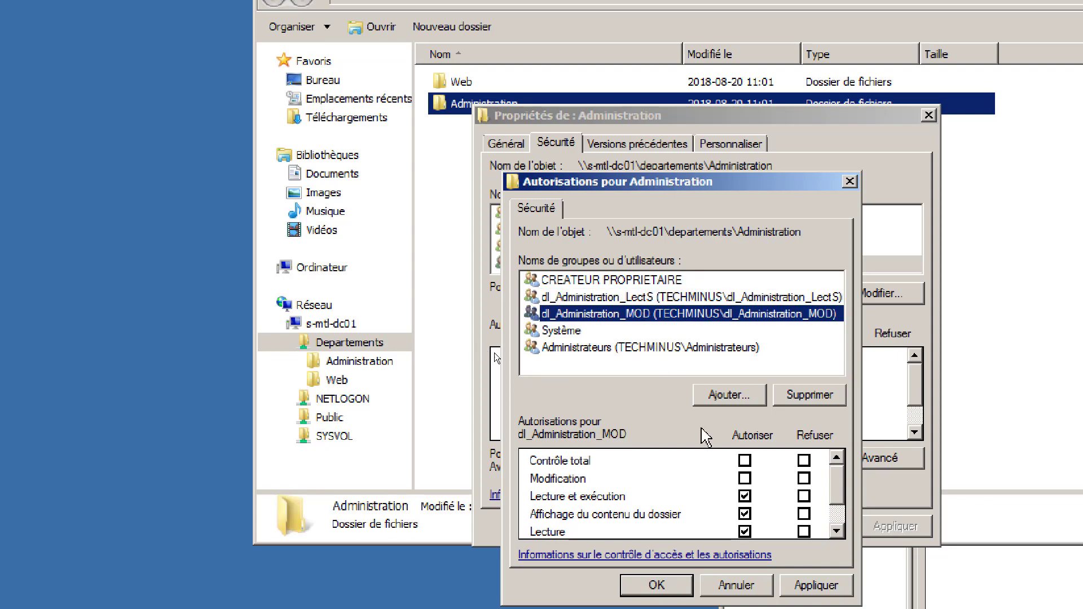
left_click(745, 478)
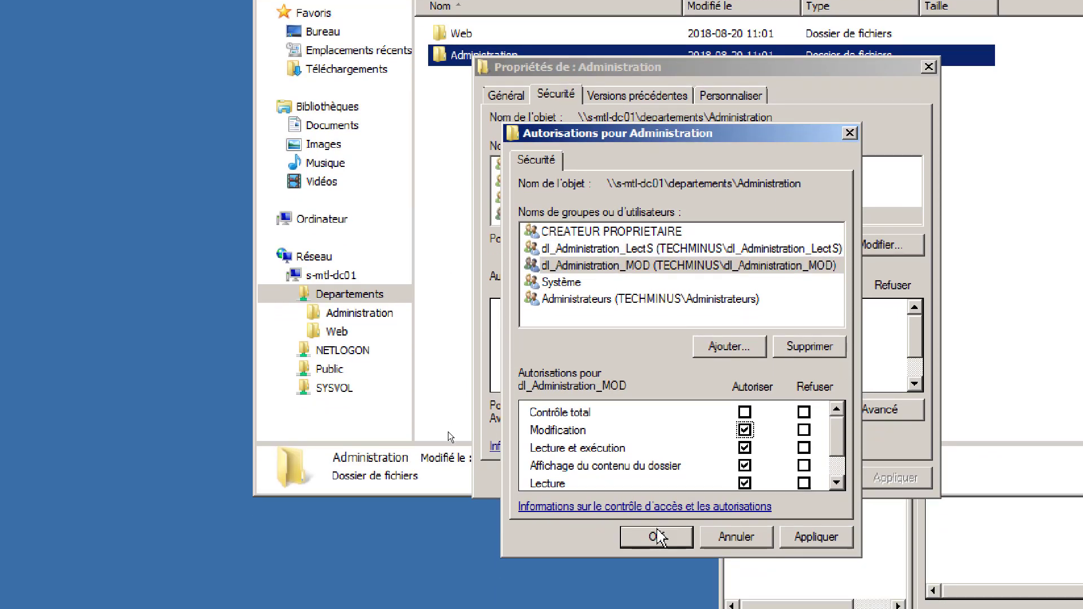
left_click(657, 585)
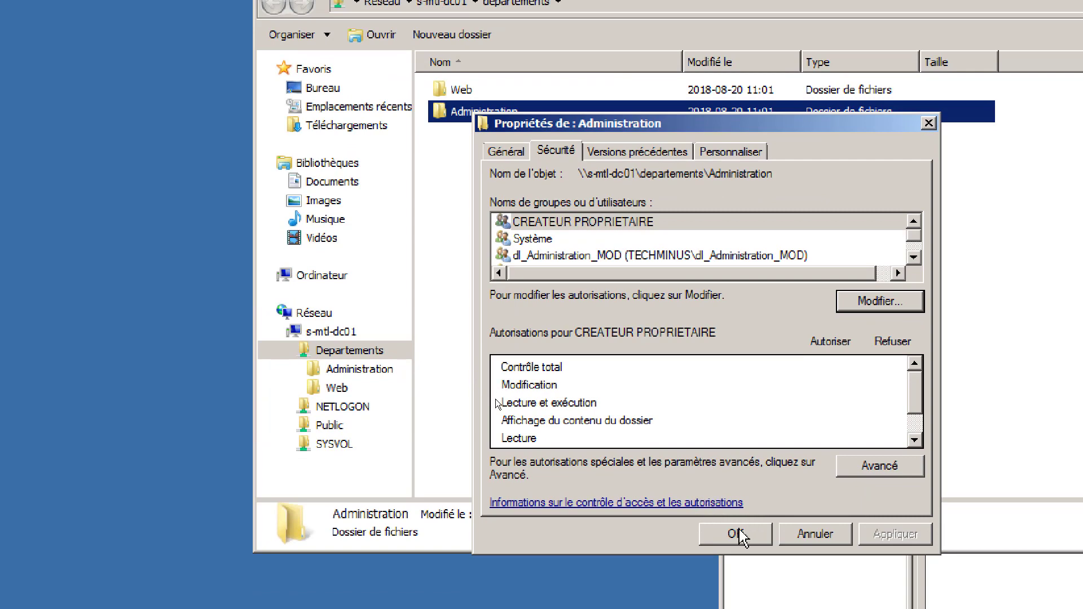
left_click(738, 576)
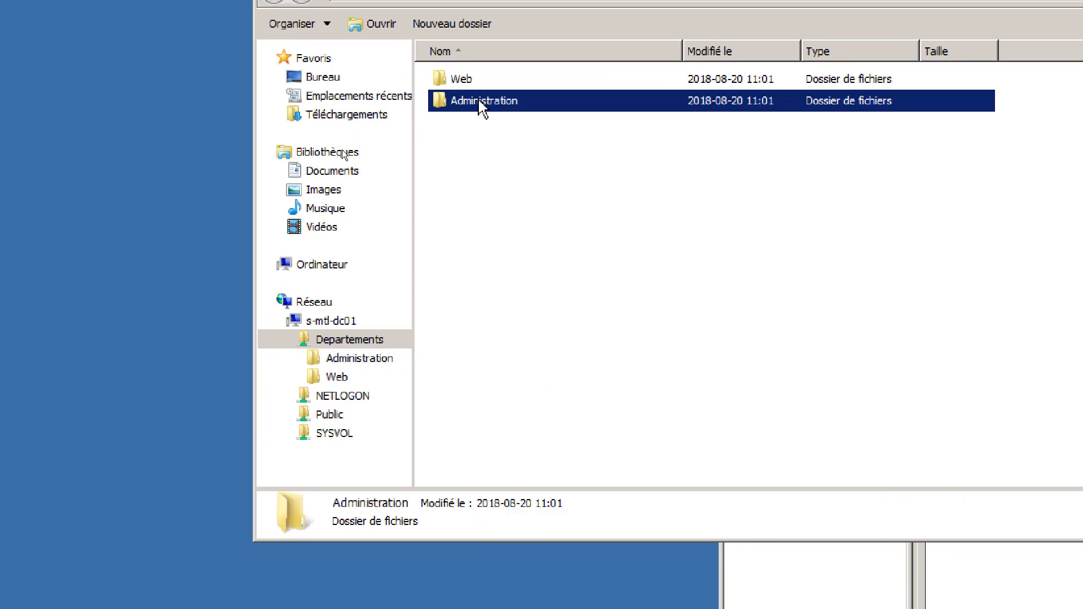
Disable permission inheritance on the Web folder, converting the inherited entries into explicit permissions
left_click(463, 79)
right_click(463, 79)
left_click(495, 276)
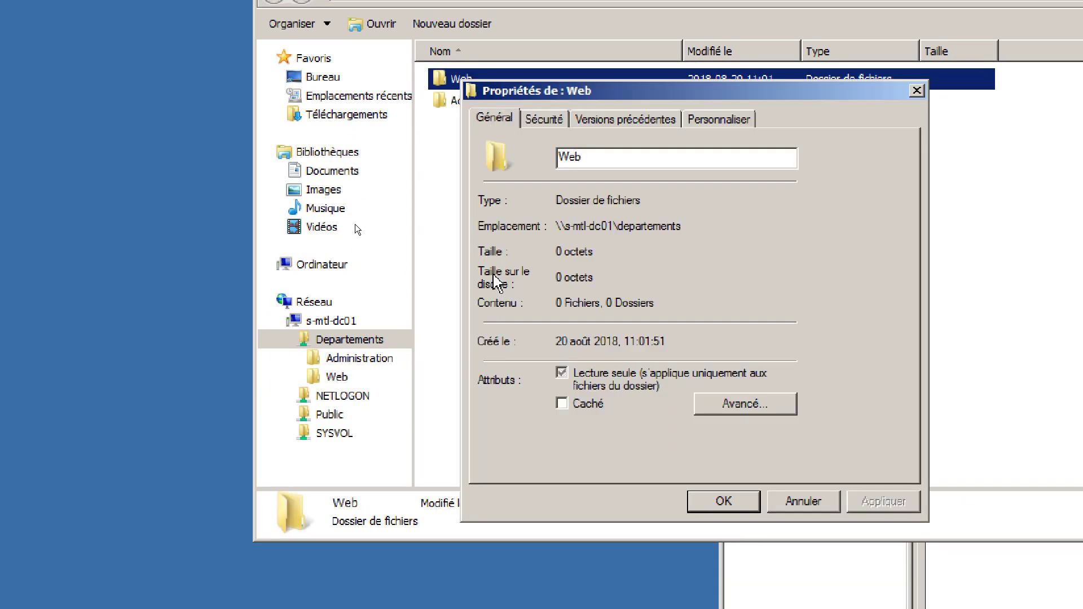
left_click(544, 117)
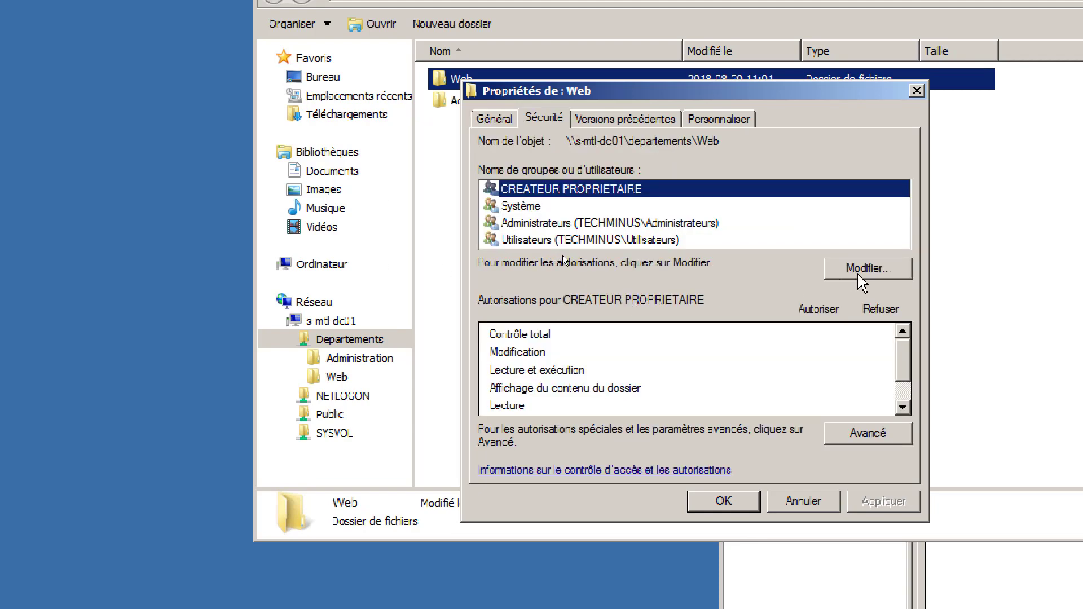
left_click(877, 438)
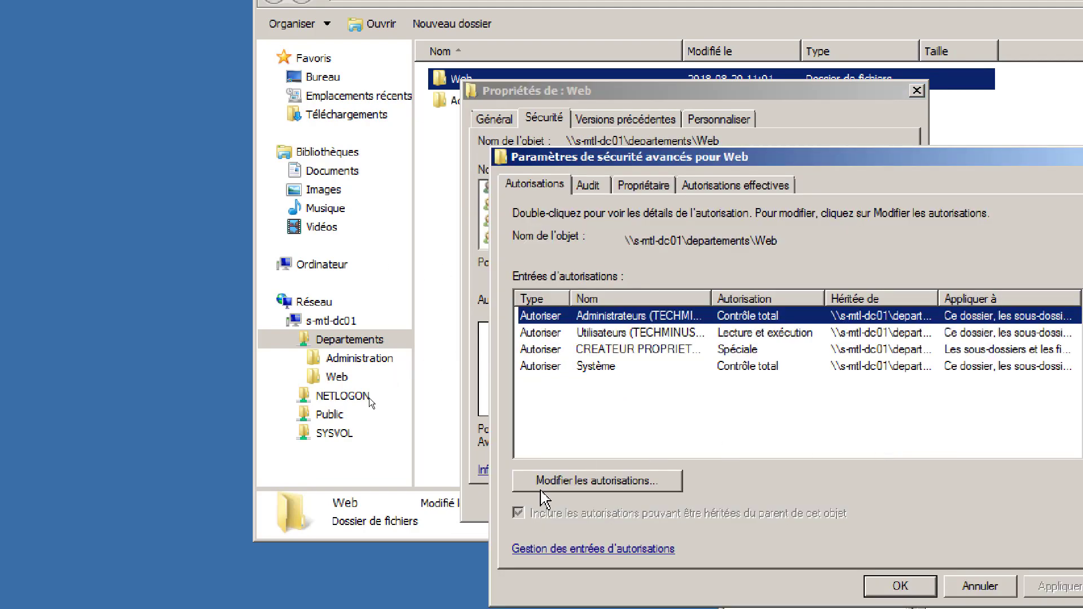
left_click(539, 484)
left_click(559, 533)
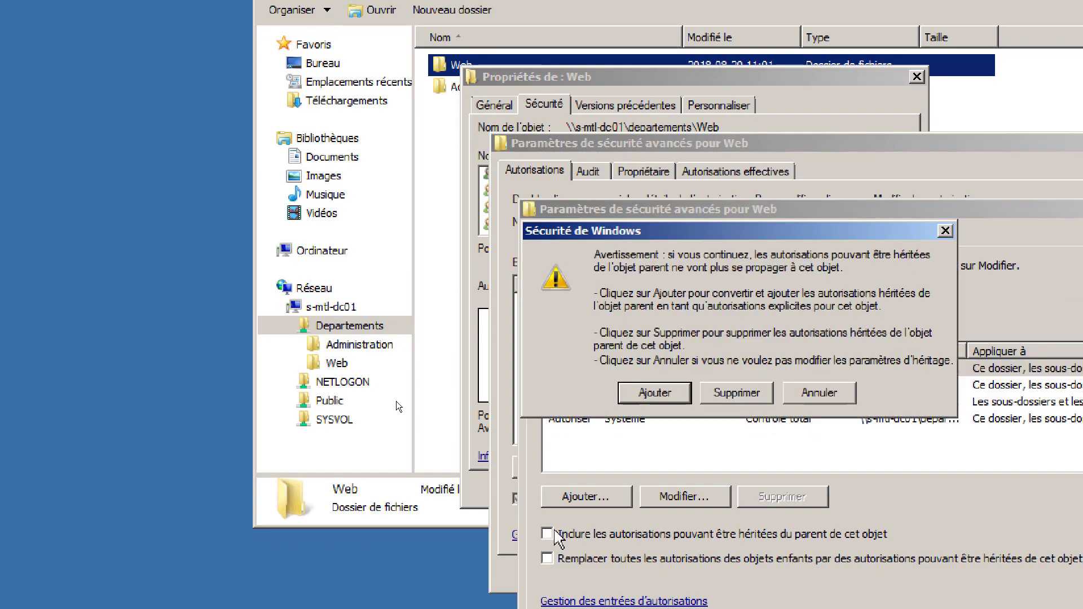
left_click(658, 393)
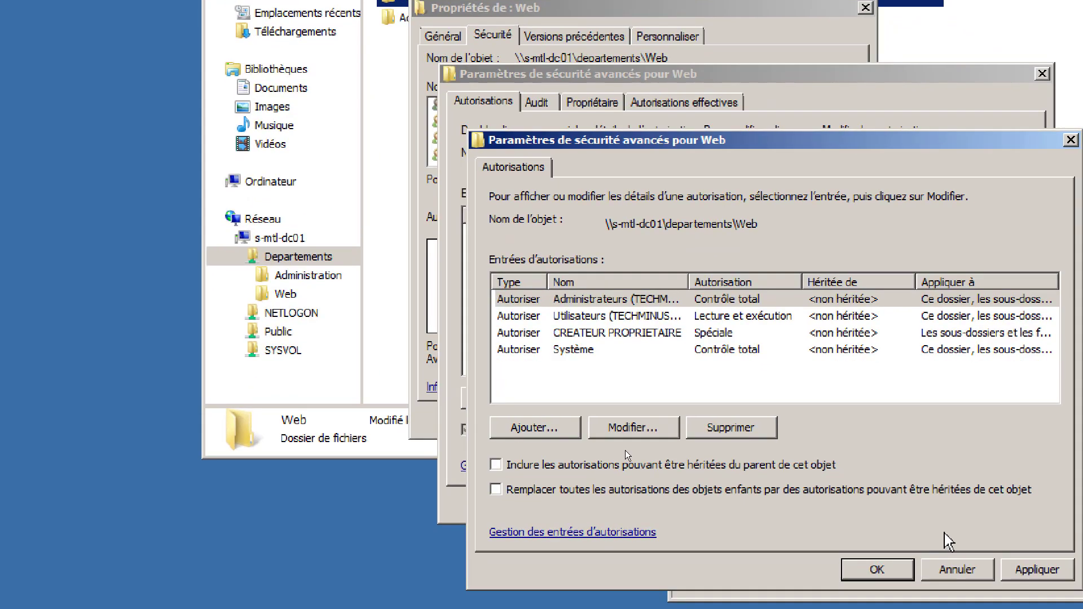
left_click(929, 607)
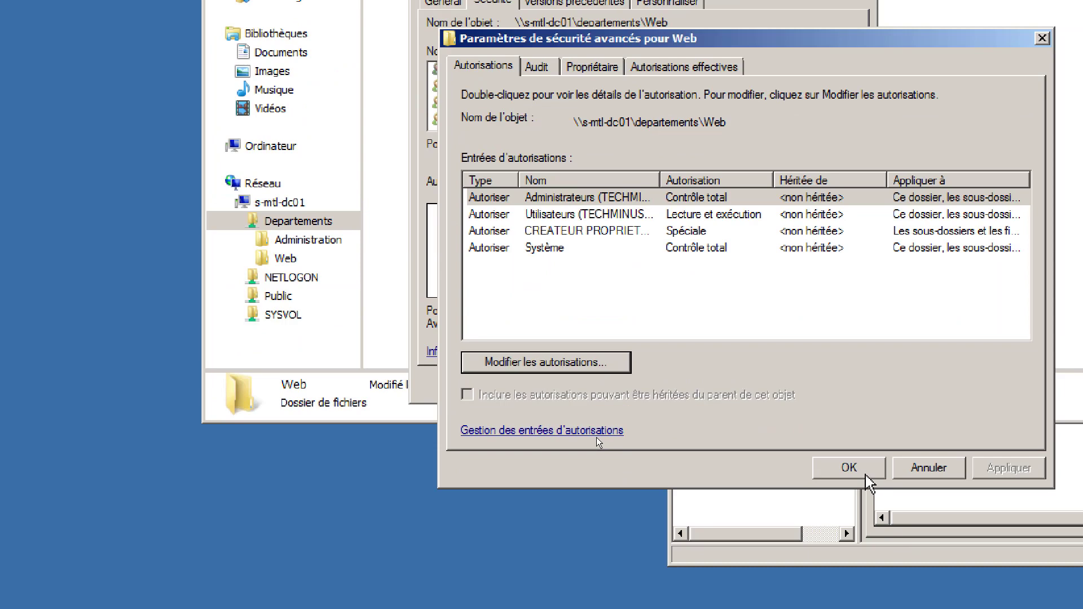
left_click(849, 598)
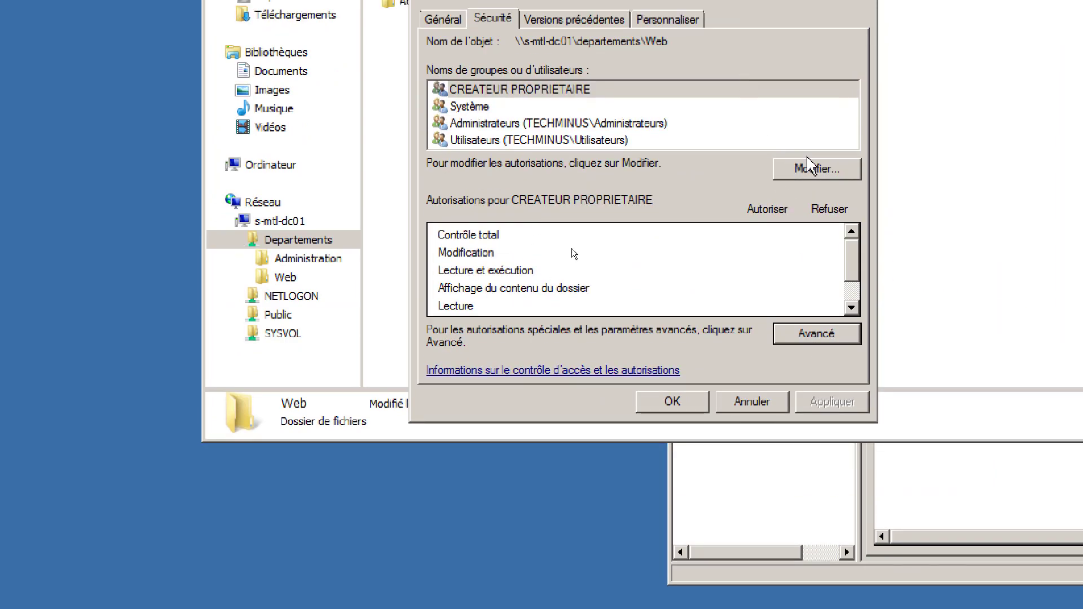
Remove the Utilisateurs group from the Web folder's permissions
left_click(790, 151)
left_click(536, 187)
left_click(758, 272)
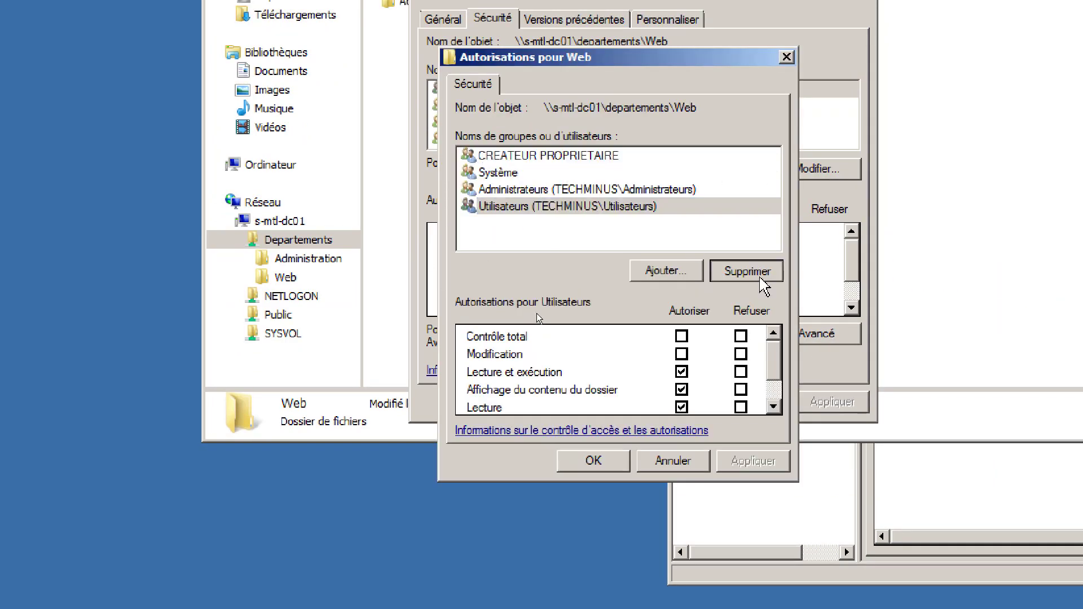
Look up dl_we and add both dl_Web_LectS and dl_Web_MOD to the Web folder's permissions
left_click(695, 272)
type("dl_we")
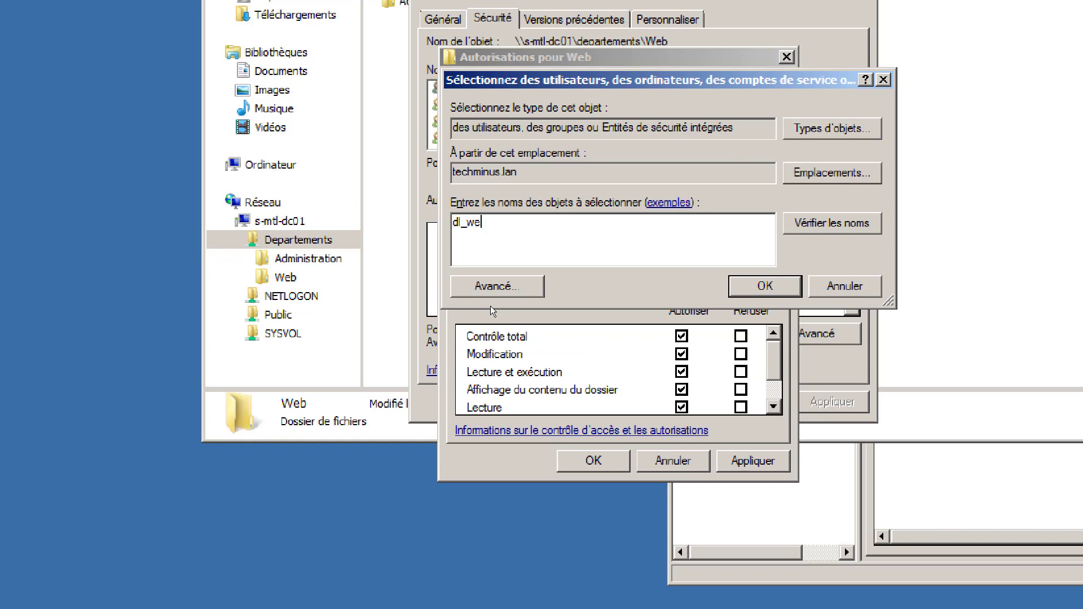
key("Return")
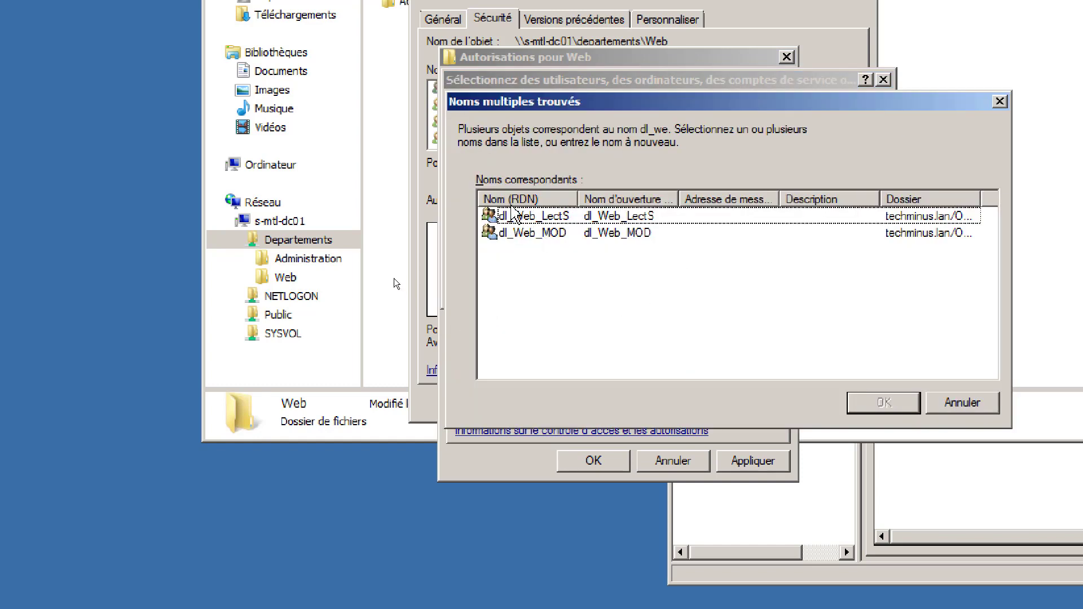
left_click(531, 216)
left_click(525, 232, "shift")
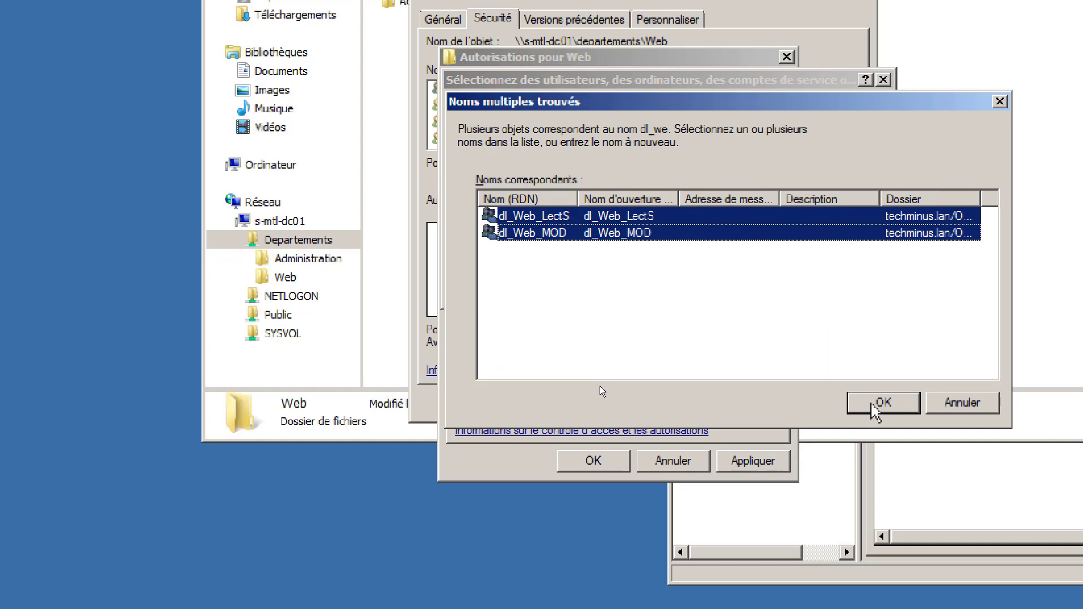
left_click(877, 404)
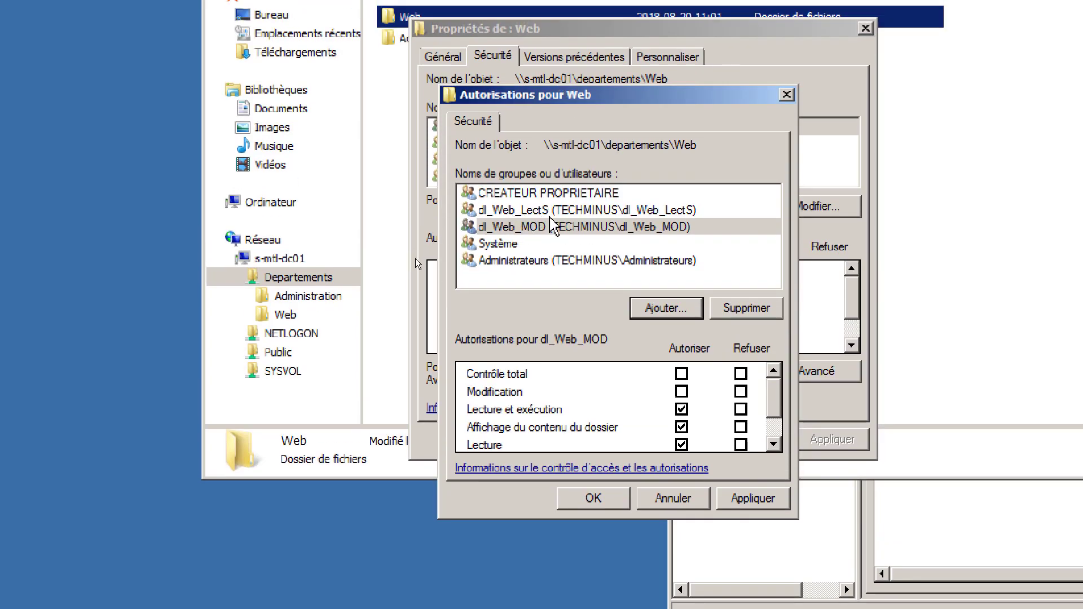
Allow Modification for dl_Web_MOD on the Web folder and confirm the folder's properties
left_click(542, 211)
left_click(542, 193)
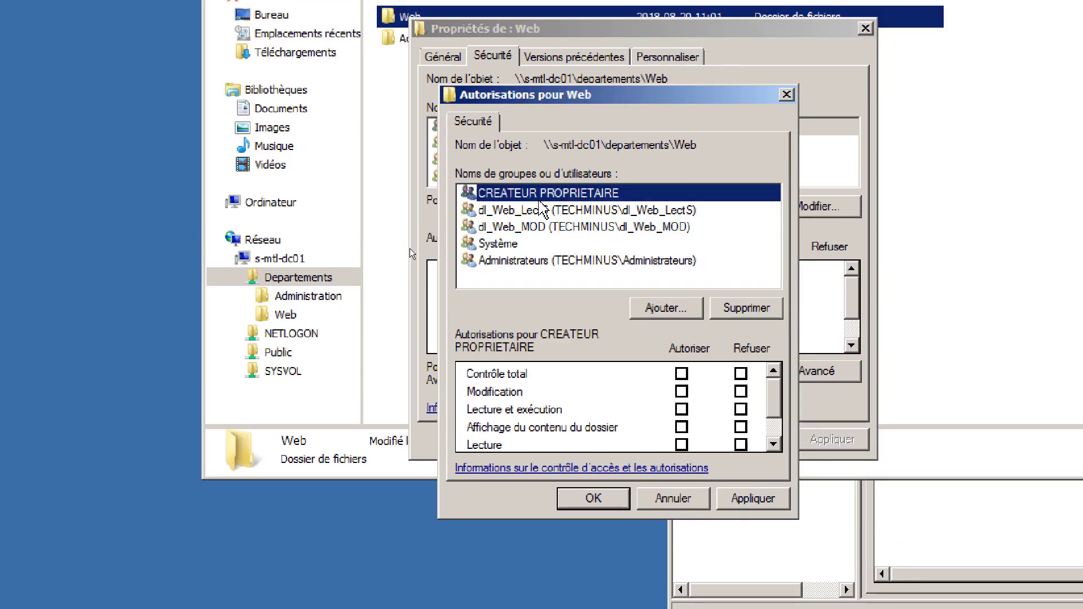
left_click(545, 211)
left_click(545, 227)
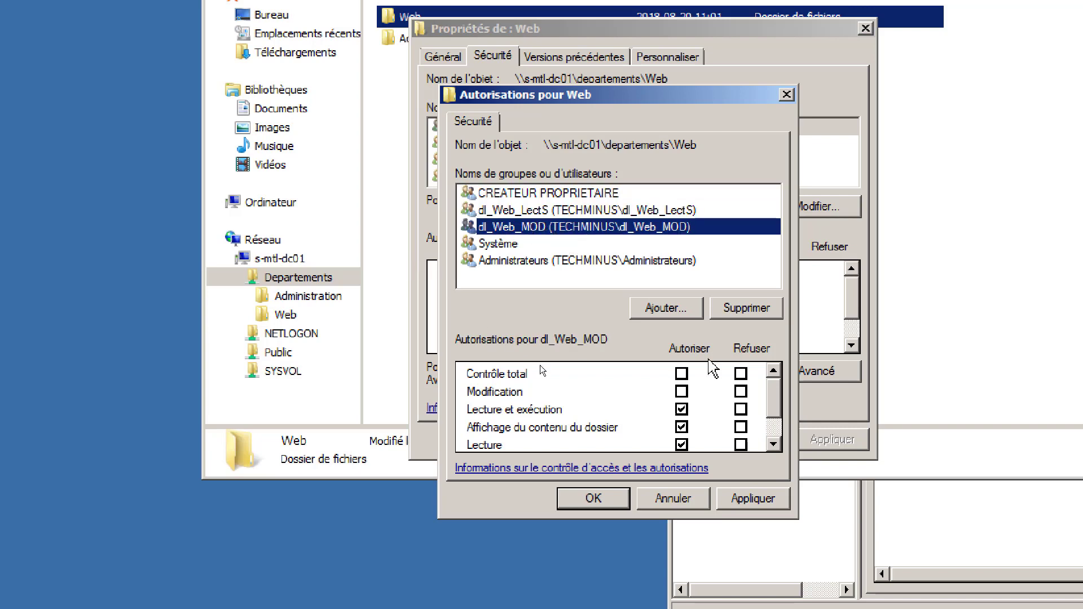
left_click(681, 392)
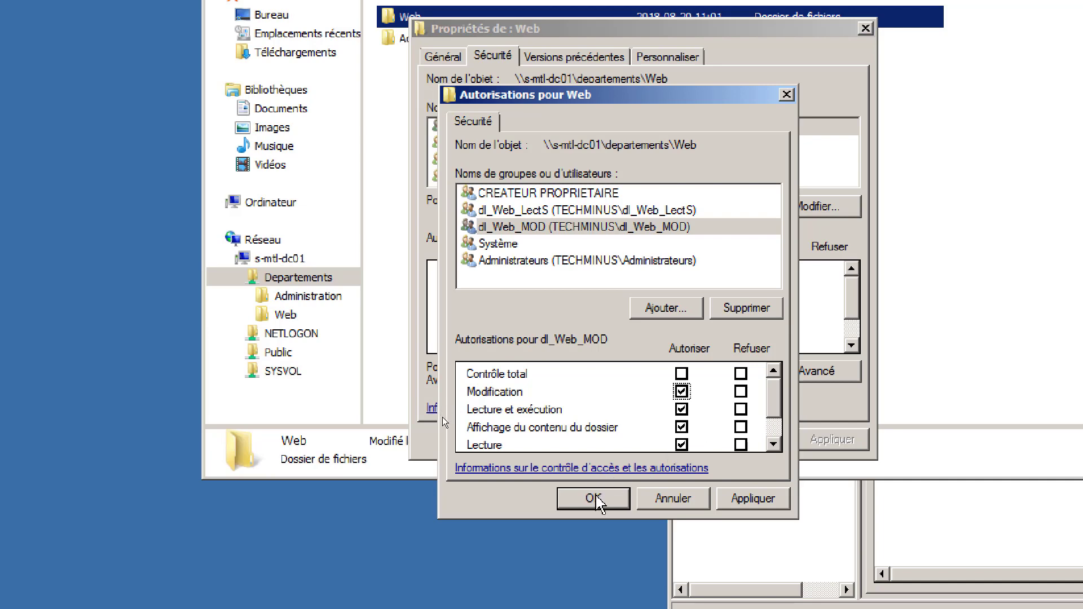
left_click(594, 499)
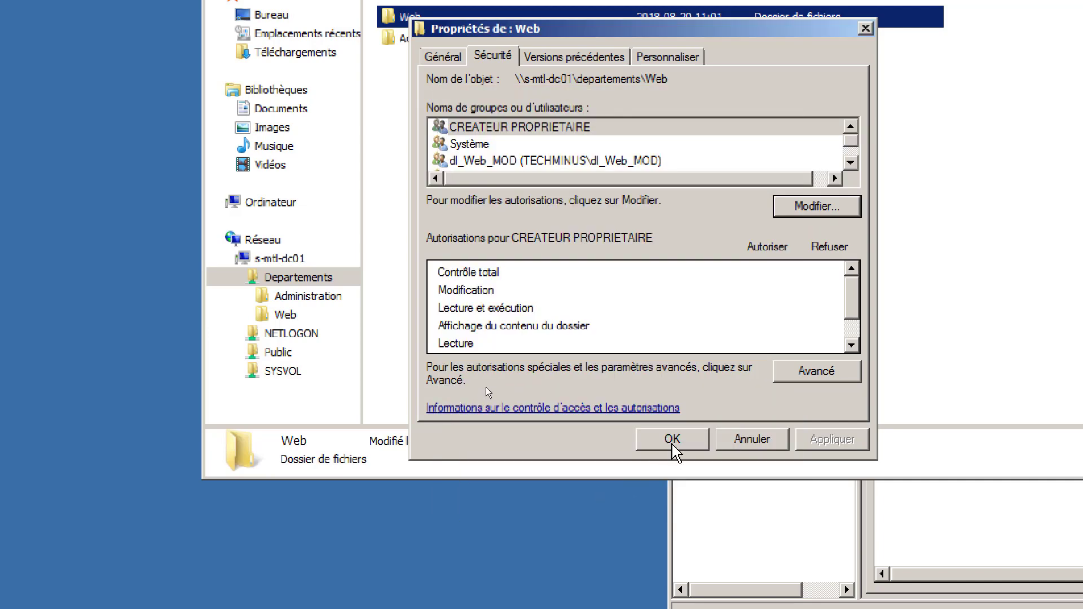
left_click(672, 445)
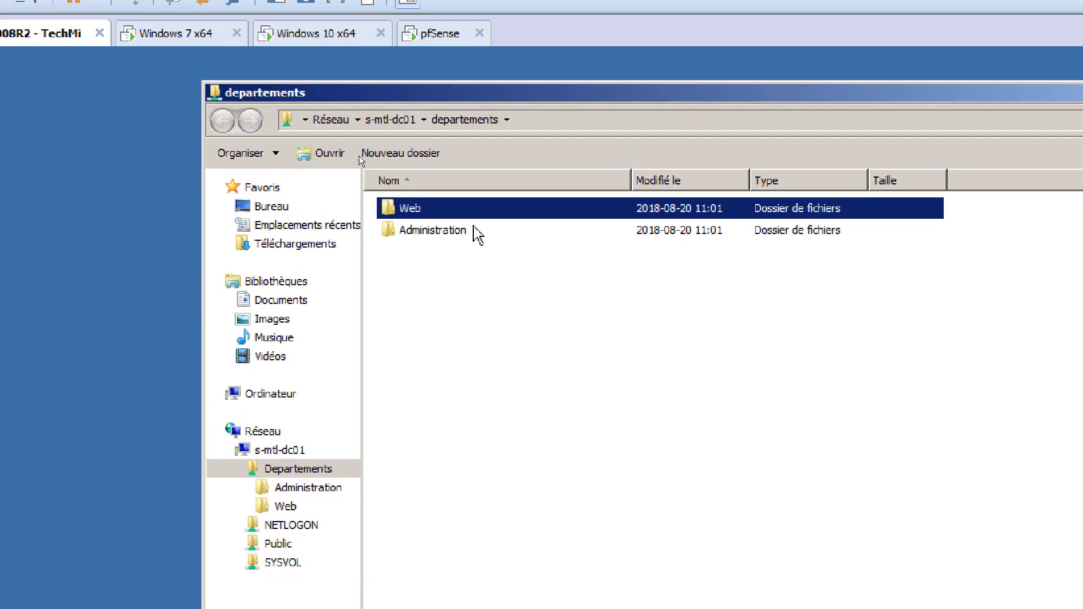
left_click(408, 206)
left_click(415, 226)
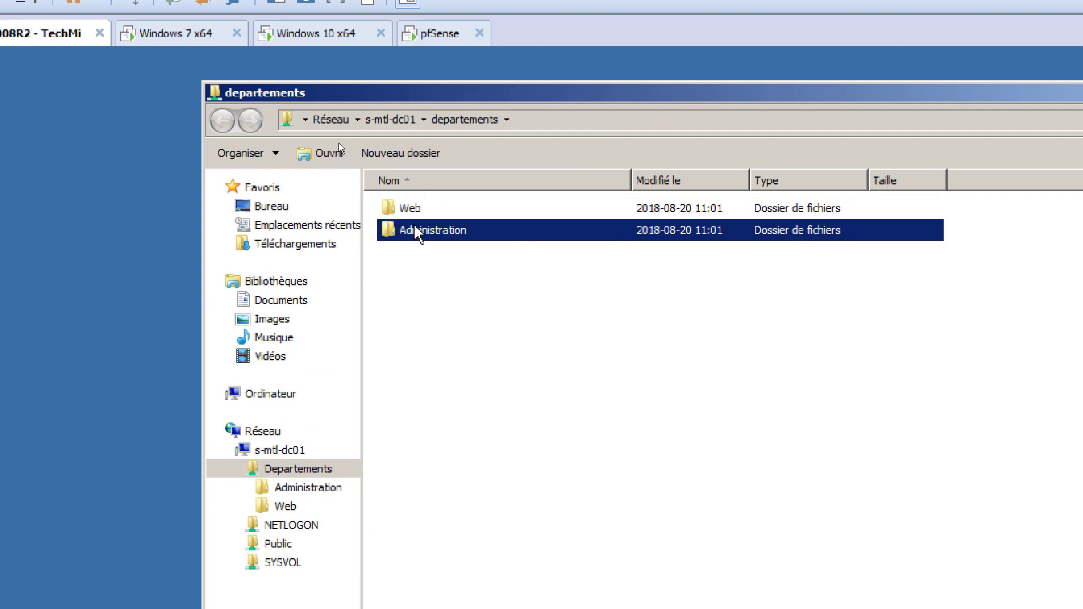
left_click(417, 210)
left_click(419, 228)
left_click(416, 210)
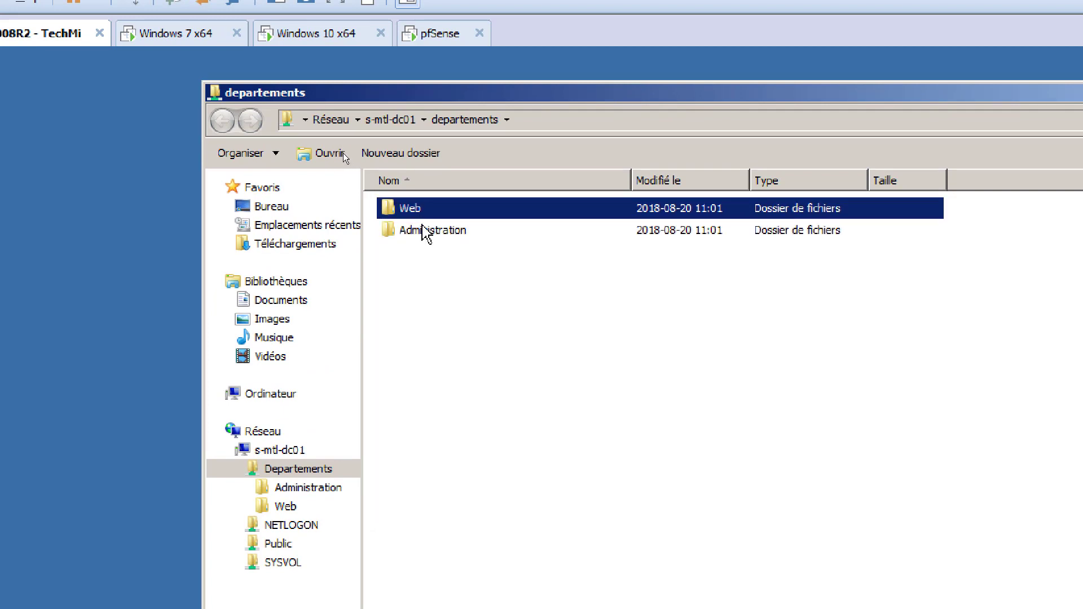
left_click(427, 232)
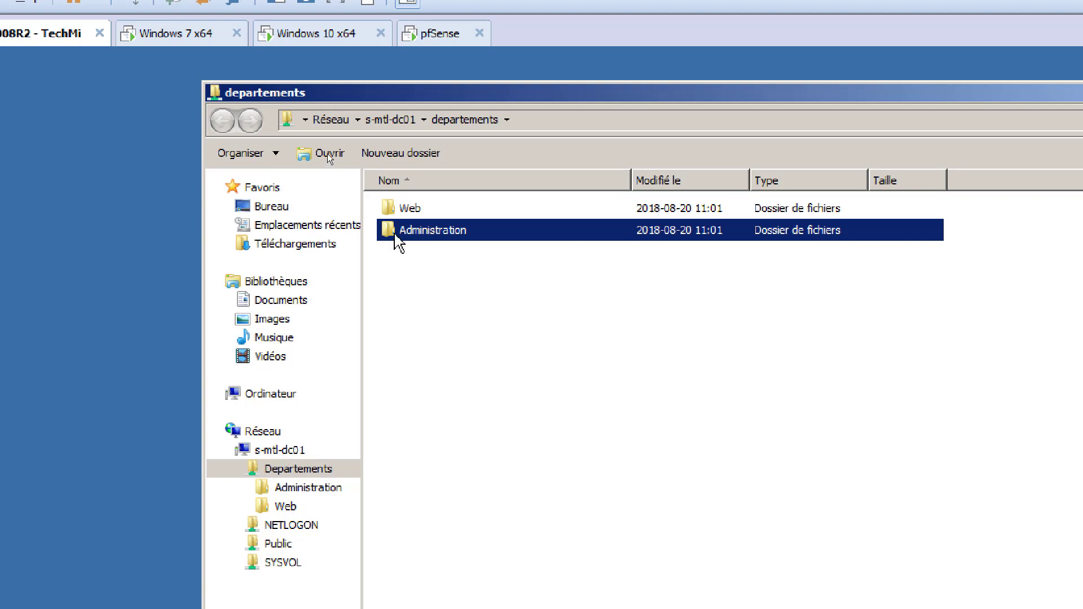
left_click(398, 214)
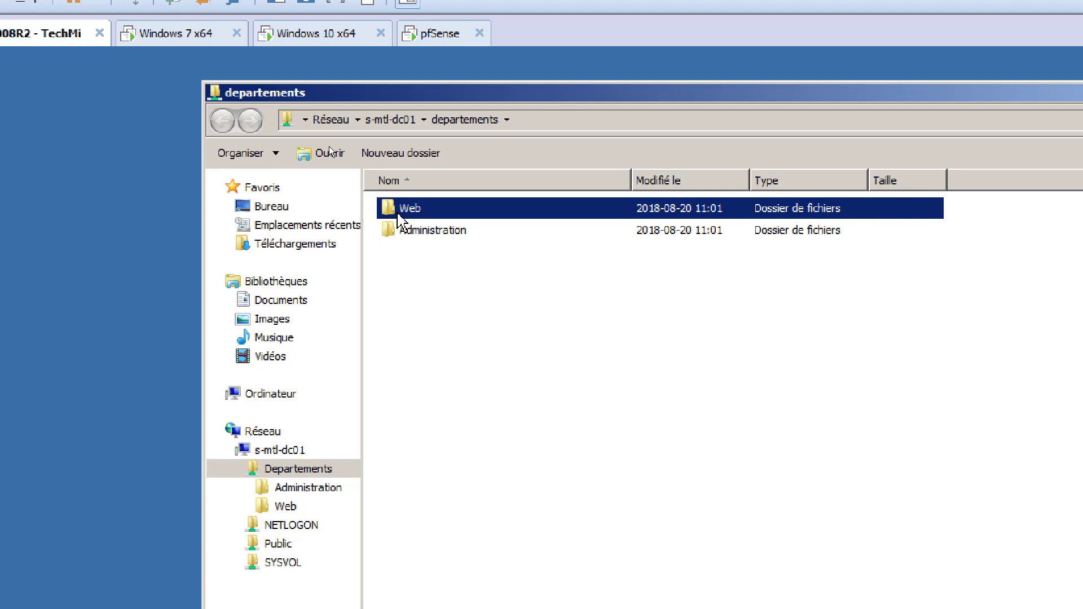
Switch to the Windows 7 virtual machine and open the Departements share on s-mtl-dc01
left_click(171, 42)
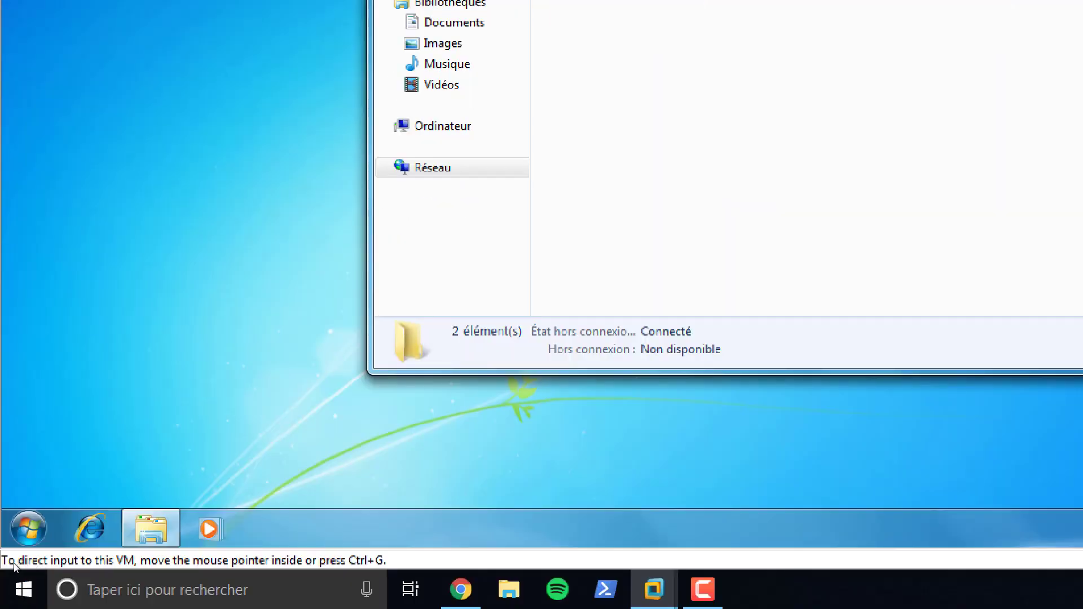
left_click(28, 528)
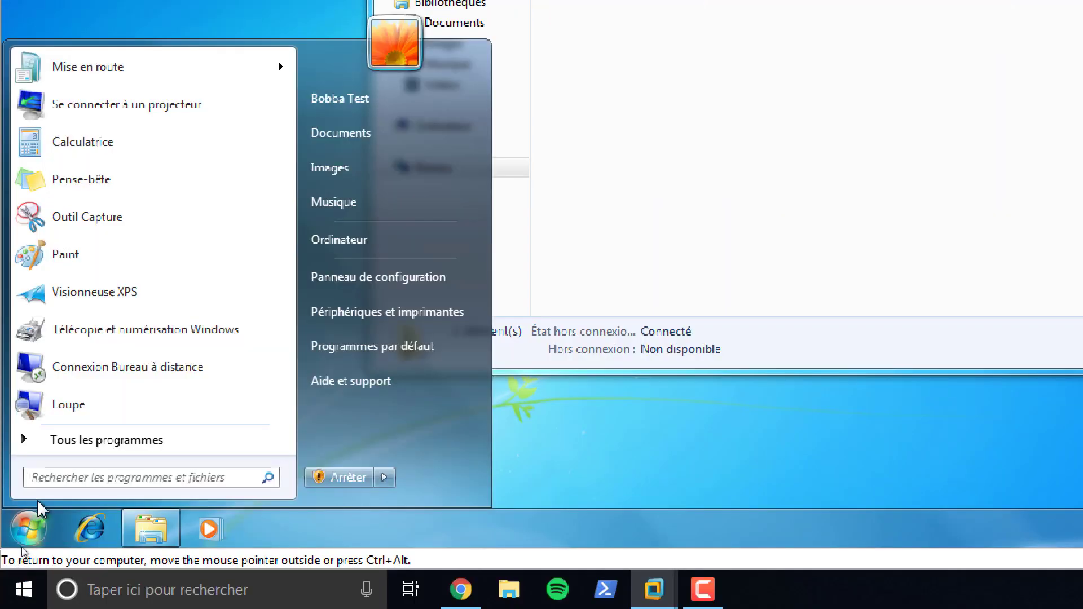
left_click(35, 528)
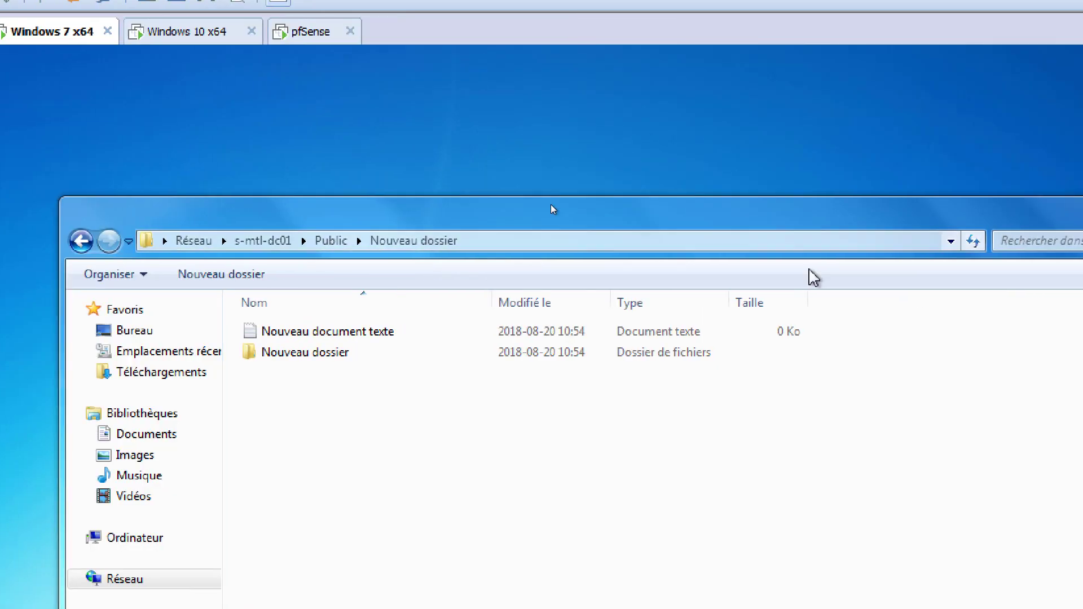
left_click(254, 241)
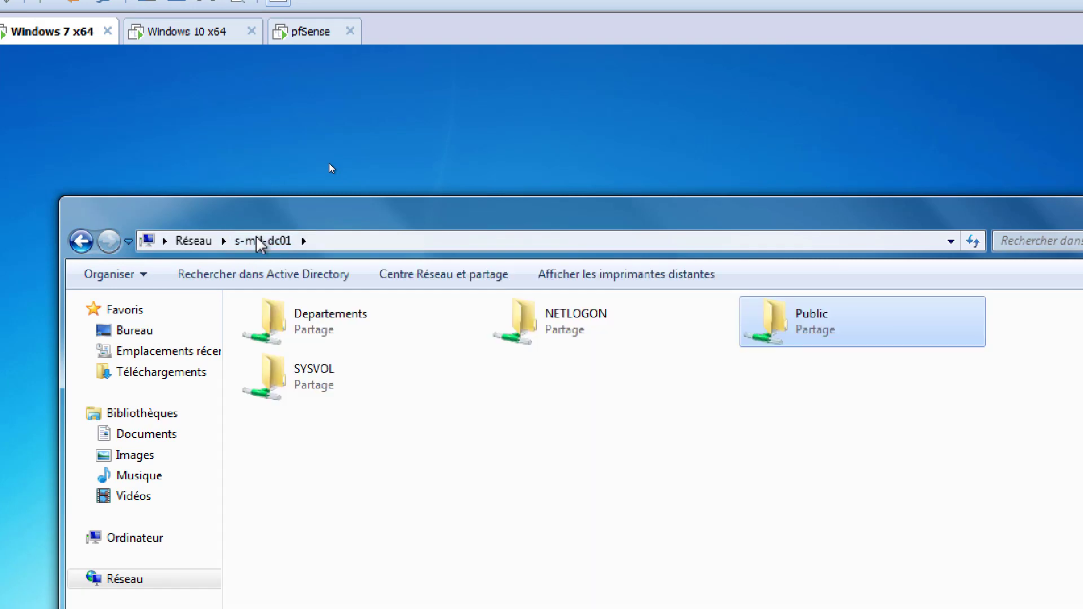
left_click(320, 334)
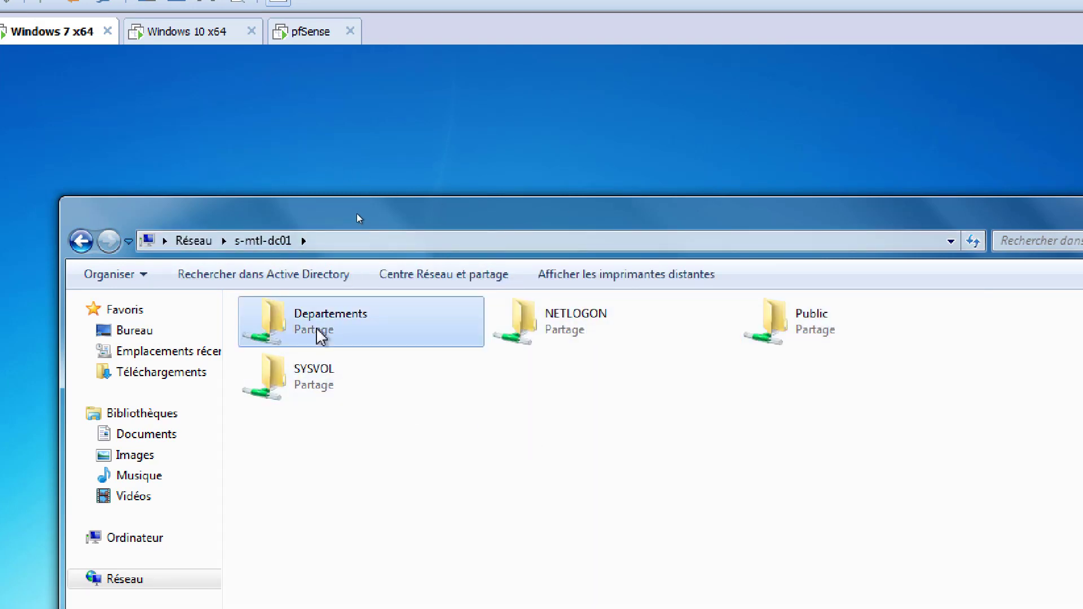
double_click(319, 334)
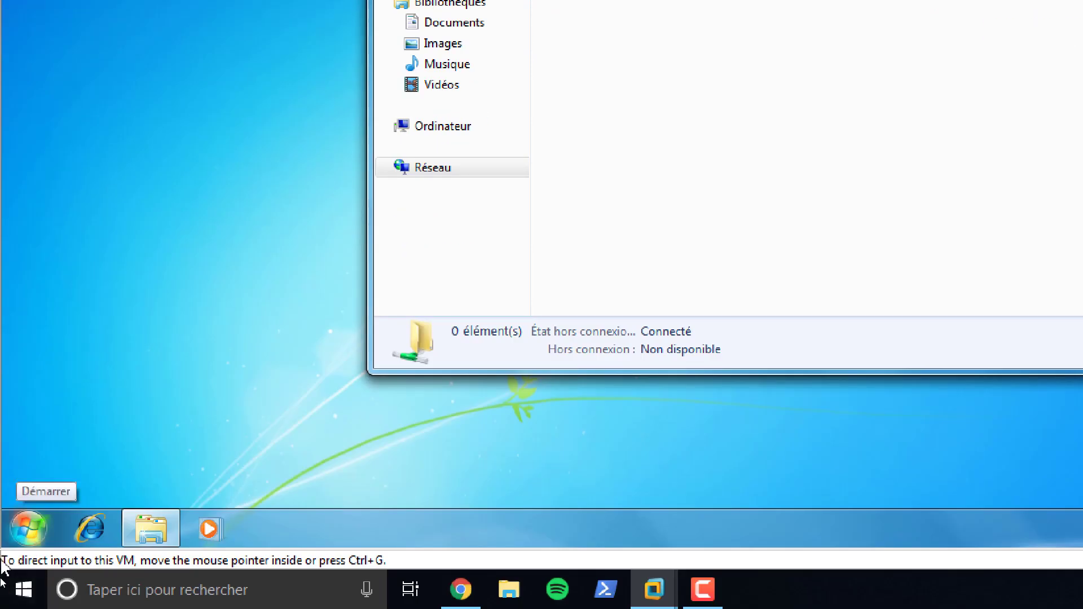
Log off the current Windows 7 session
left_click(25, 533)
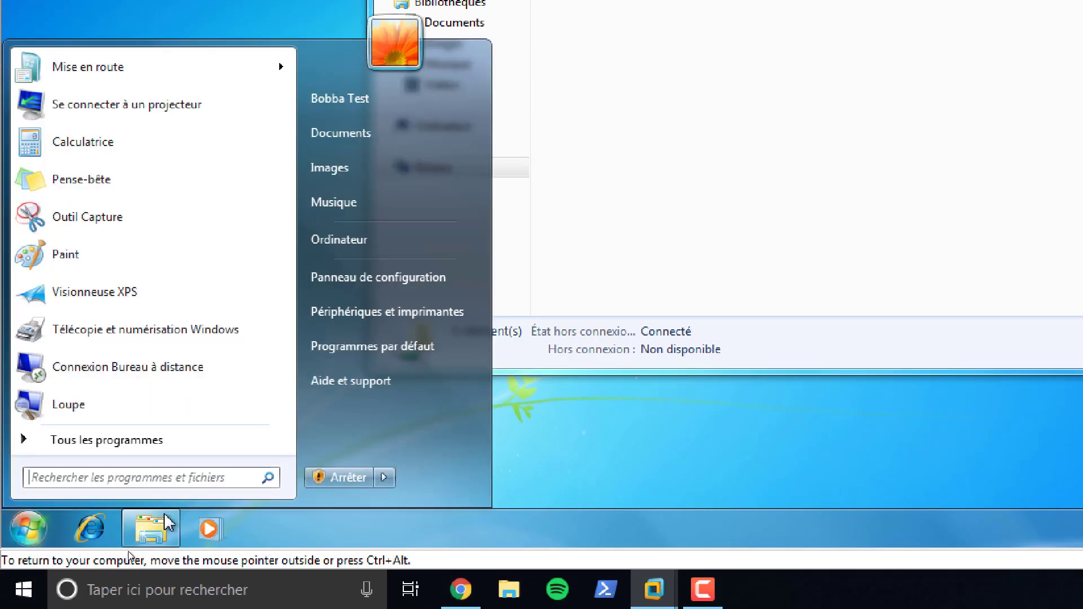
mouse_move(386, 481)
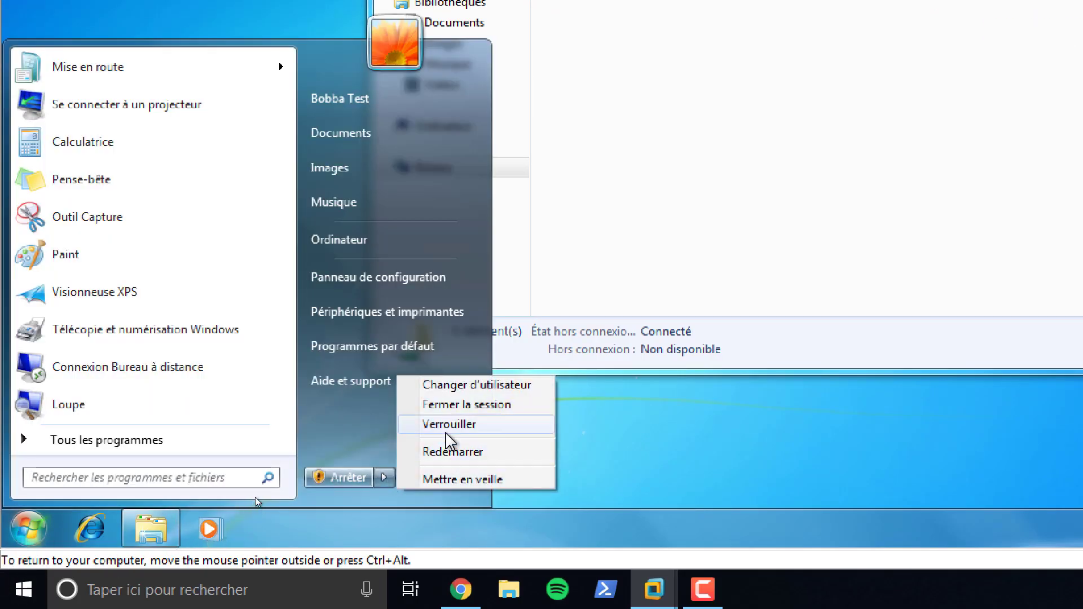
left_click(448, 405)
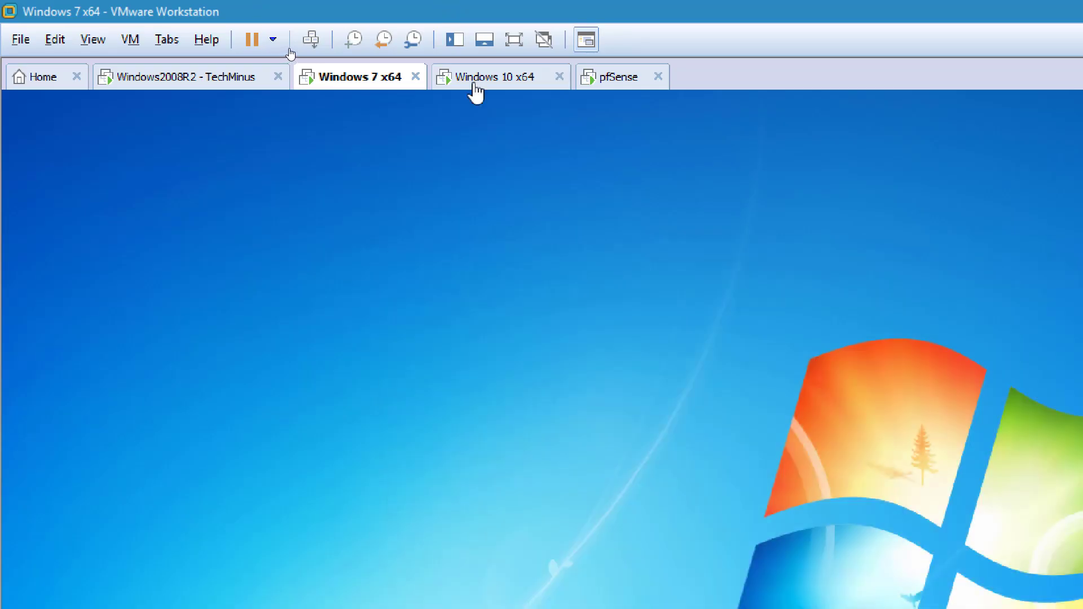
Switch to the Windows 10 virtual machine and unlock the session with the account password
left_click(475, 85)
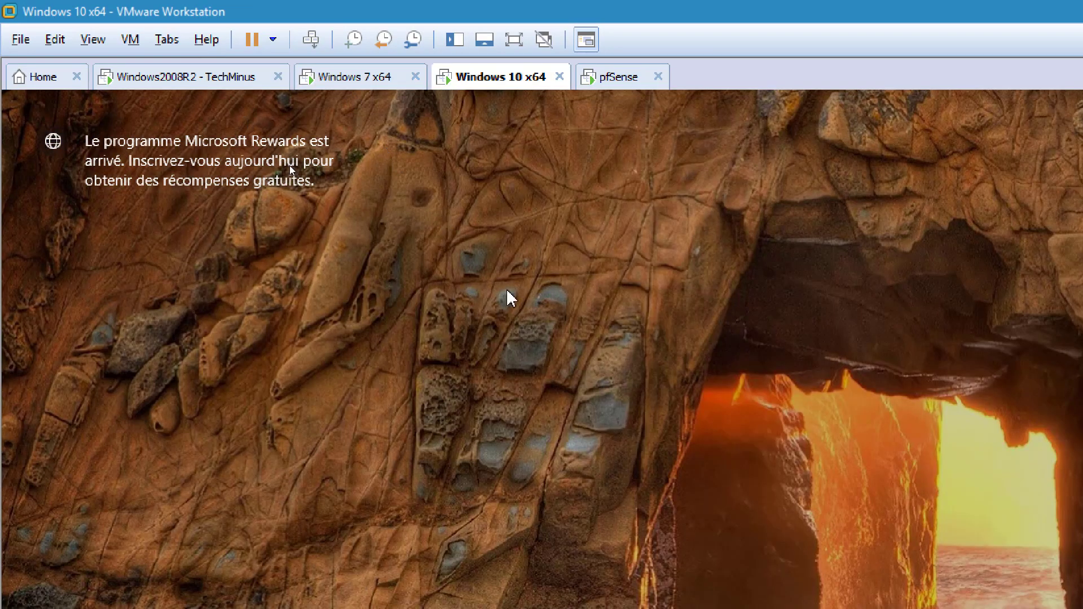
left_click(289, 164)
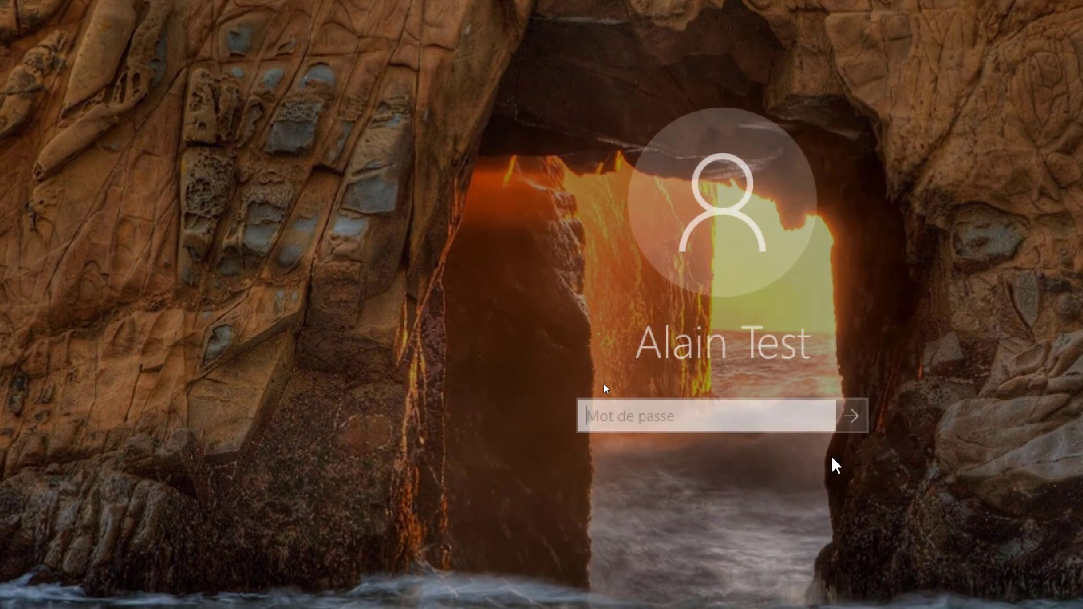
type("********")
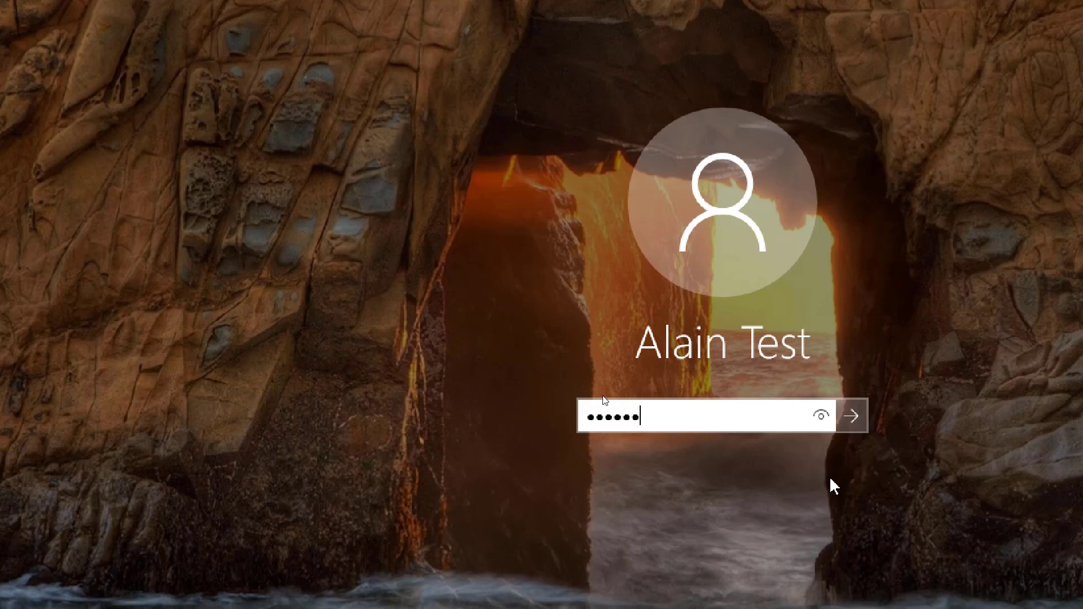
key("Return")
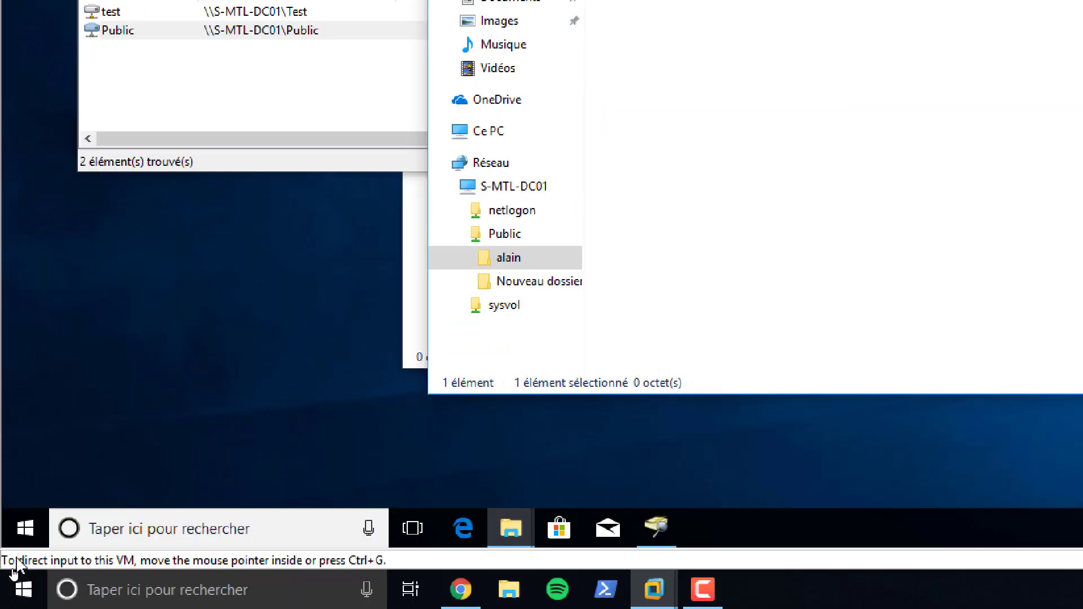
Lock the Windows 10 session and unlock it again with the account password
left_click(26, 529)
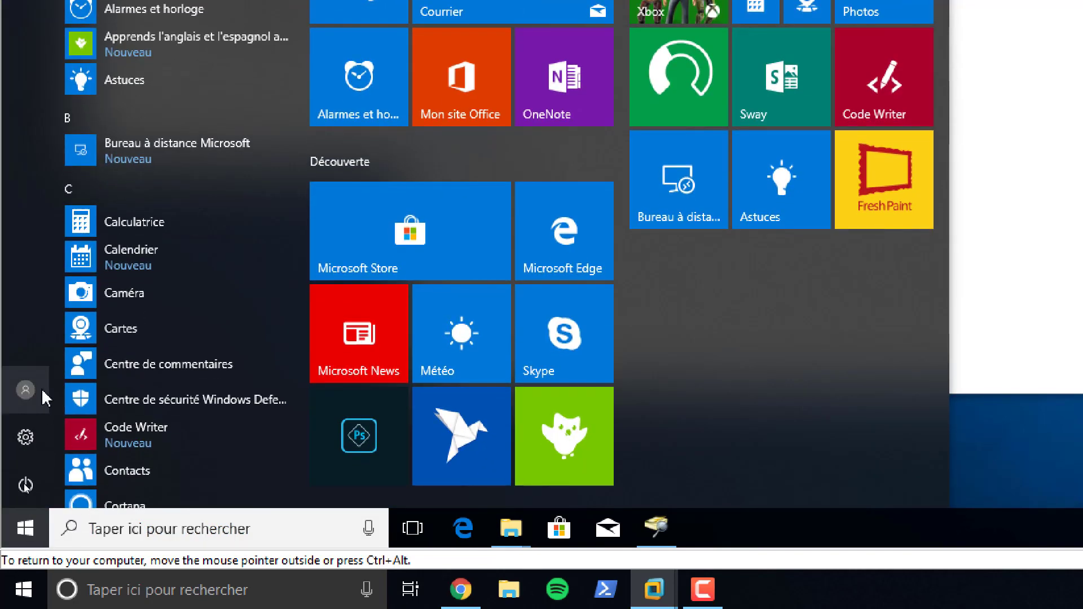
left_click(42, 388)
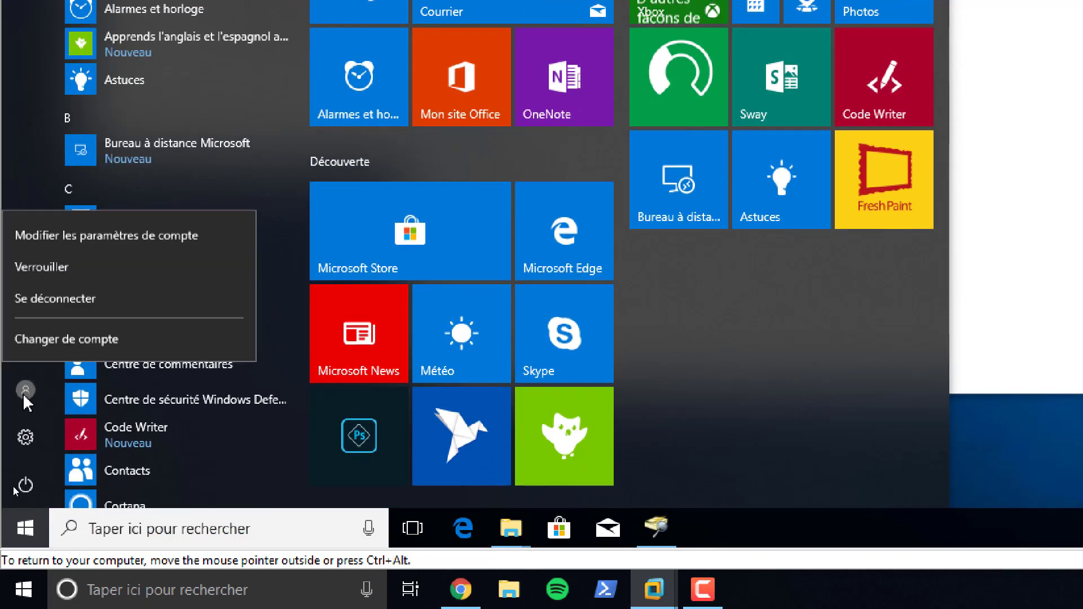
left_click(45, 279)
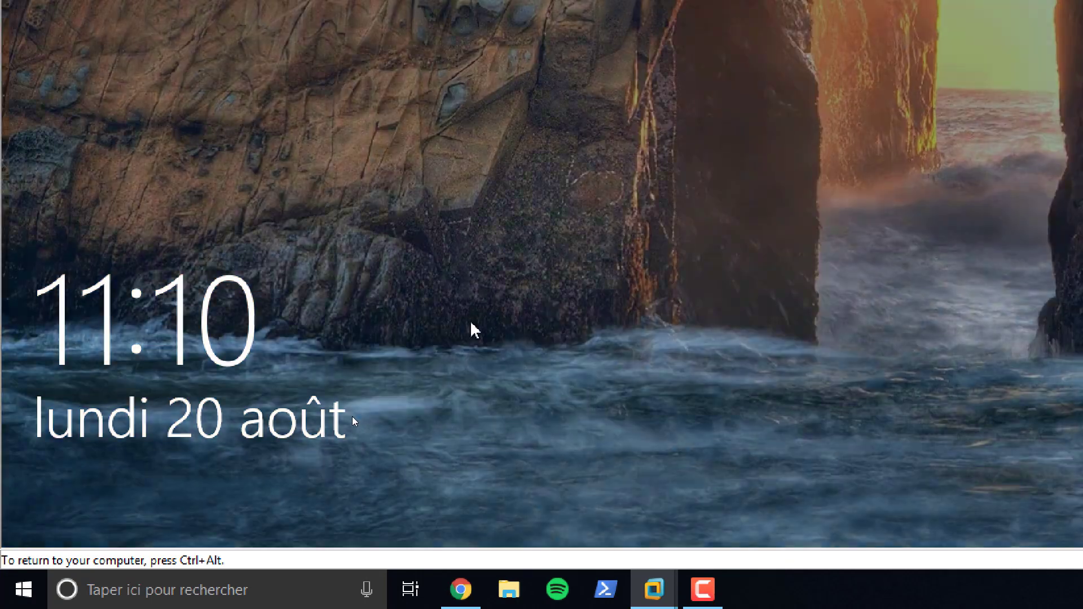
left_click(625, 265)
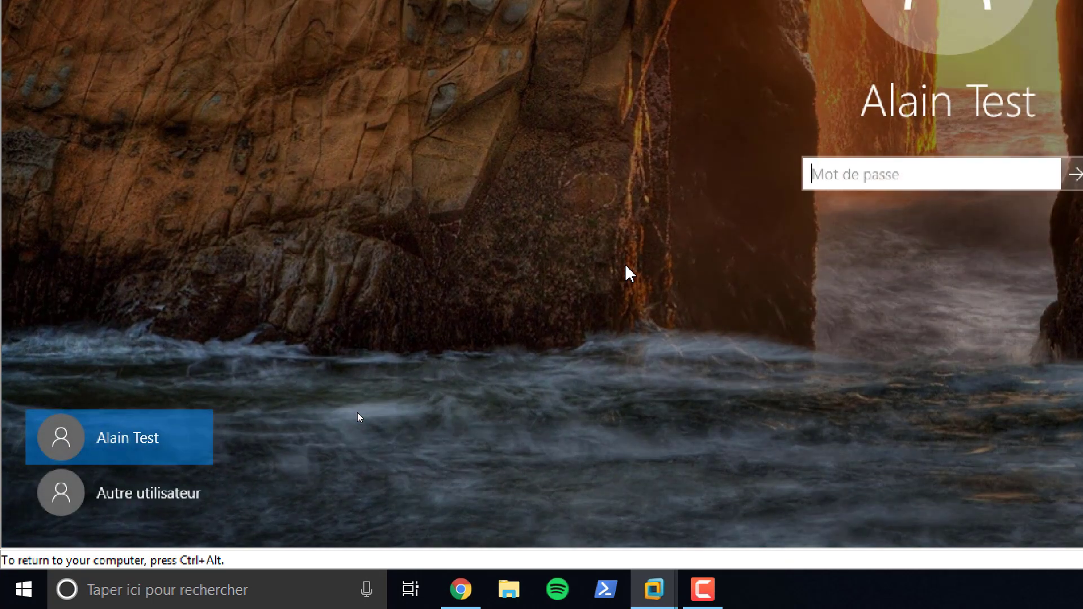
type("*******")
key("Return")
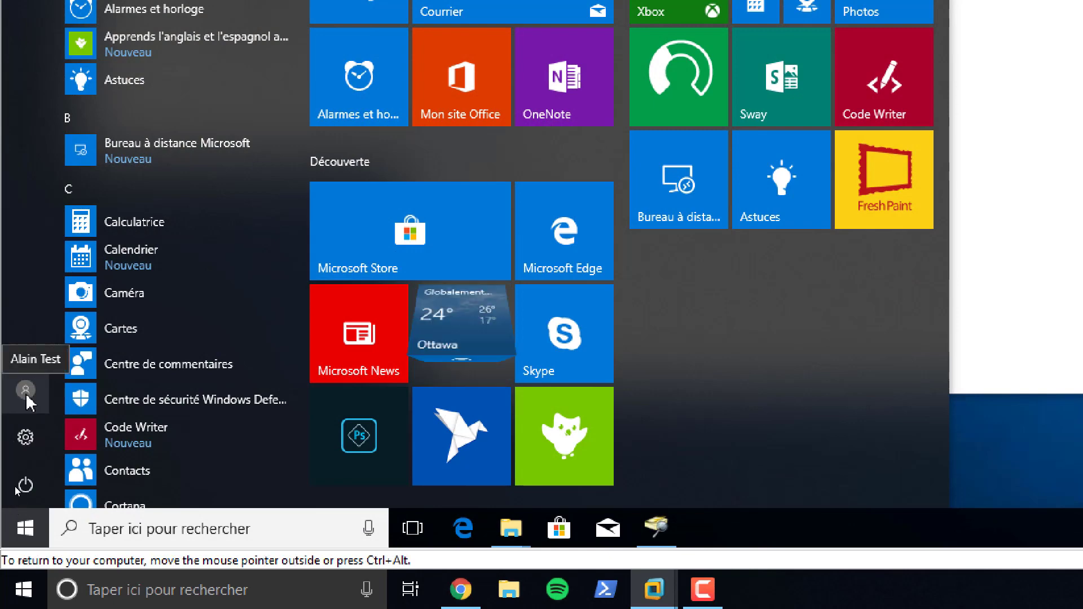
Sign out of the Windows 10 session
left_click(25, 391)
left_click(50, 305)
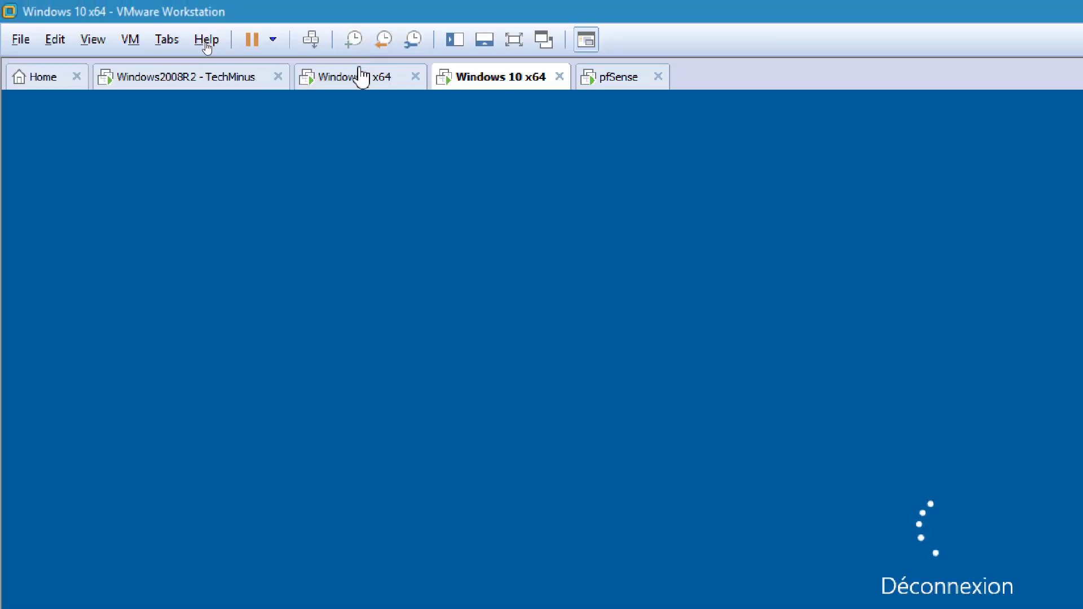
Switch to the Windows 7 virtual machine and log on as another user, testb, with the account password
left_click(360, 79)
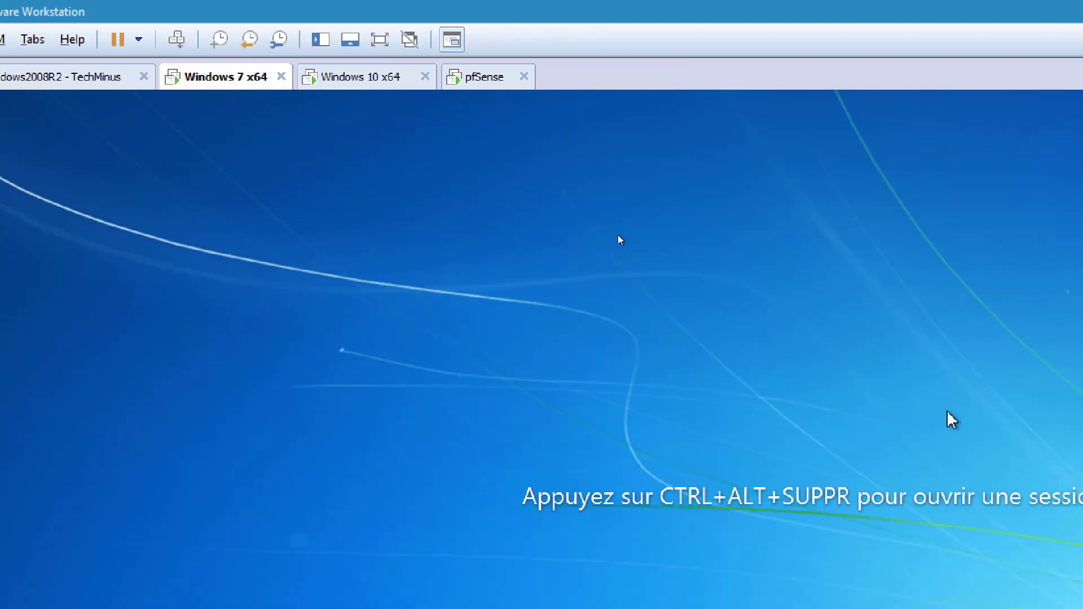
key("ctrl+alt+Insert")
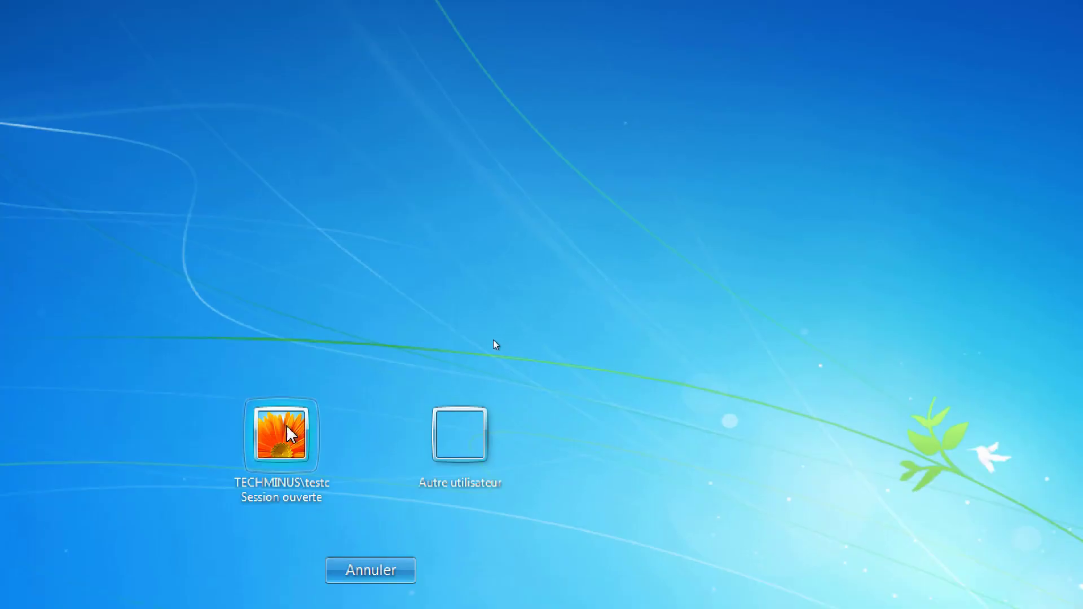
left_click(448, 437)
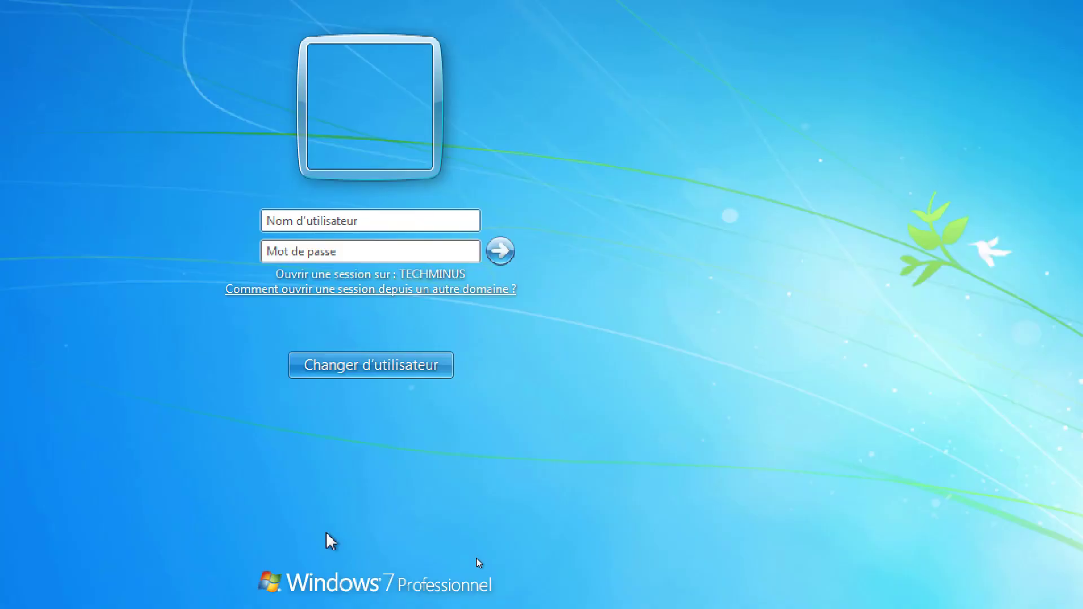
type("testb")
key("Tab")
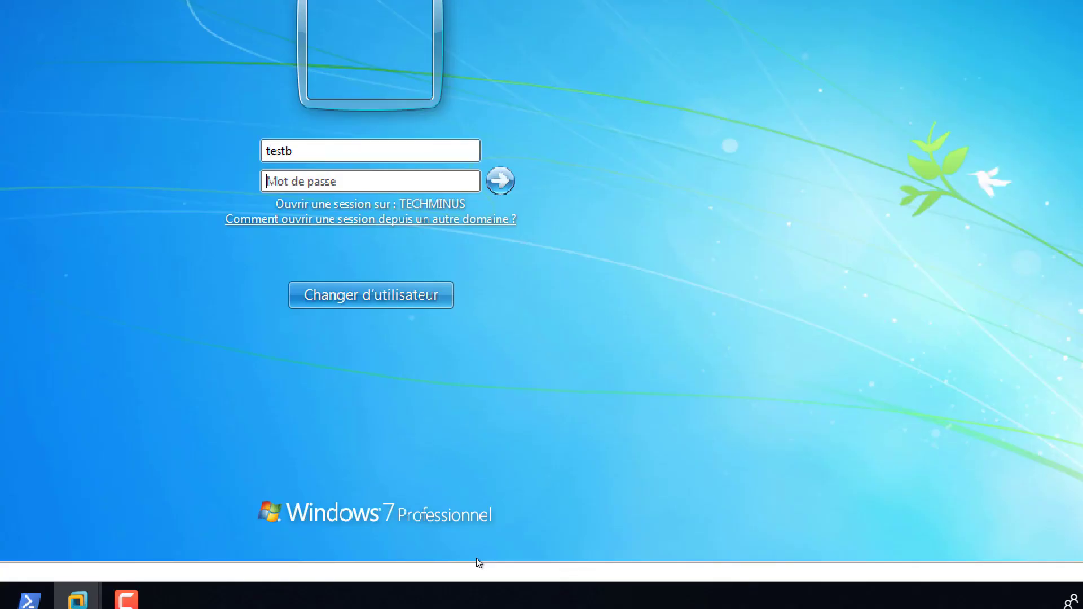
type("*******")
key("Return")
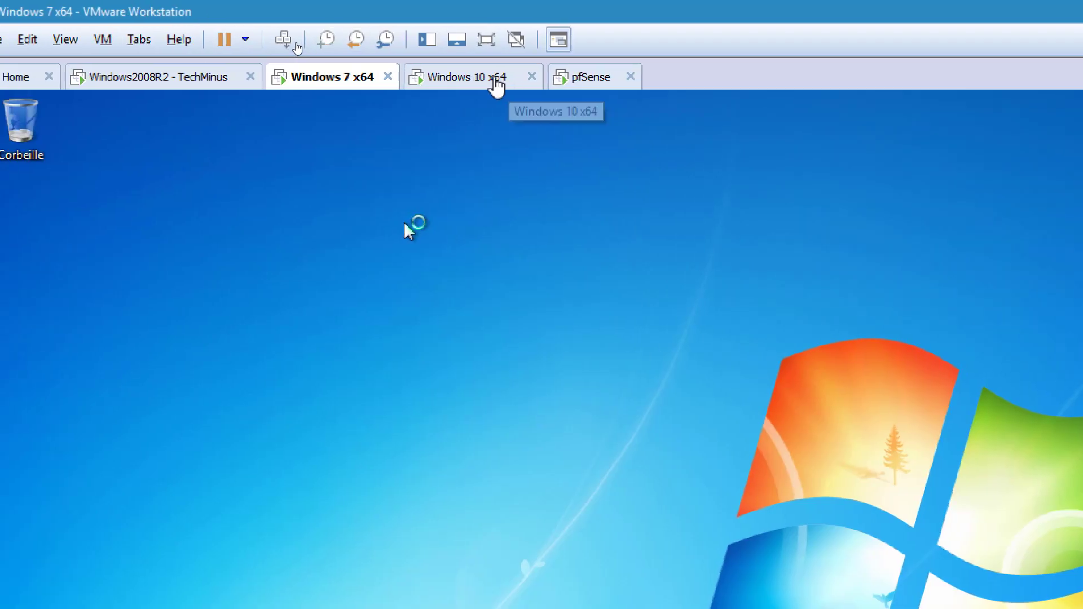
Return to the Windows 10 virtual machine and sign the preselected user back in with the account password
left_click(496, 85)
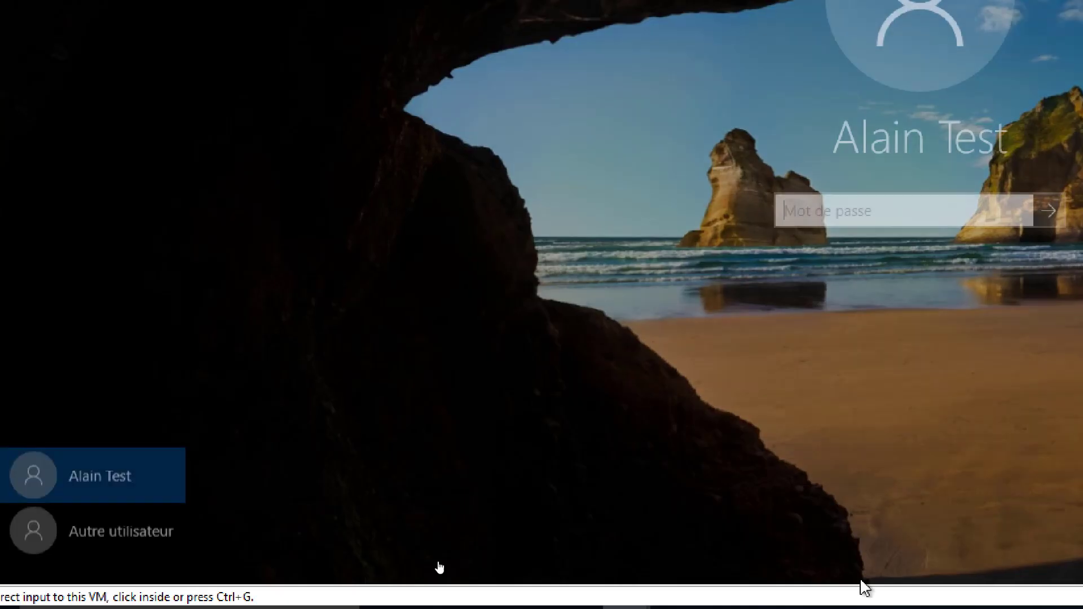
left_click(85, 483)
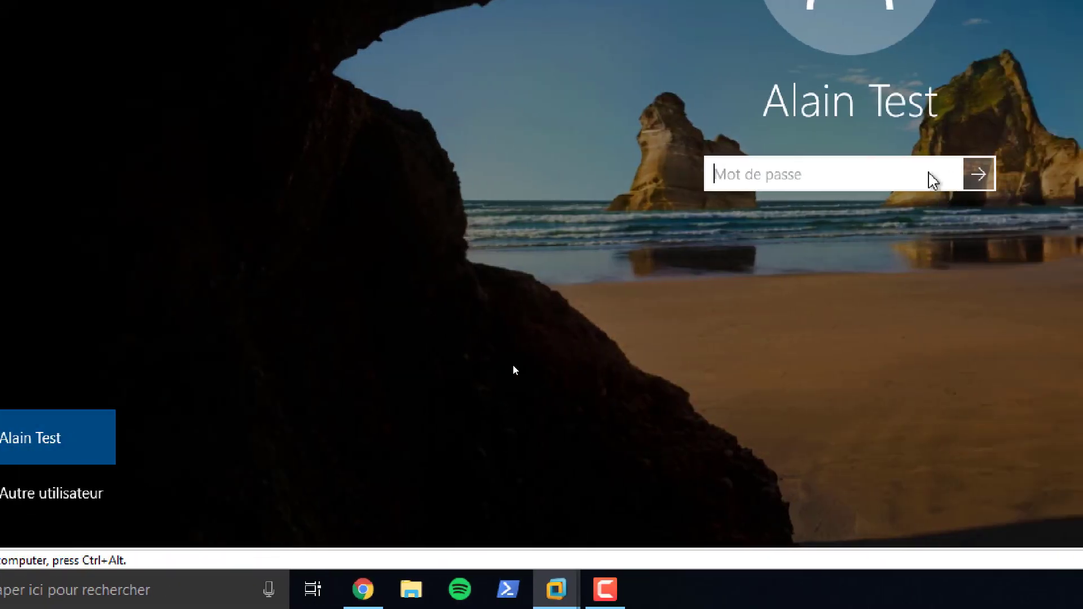
type("•••••")
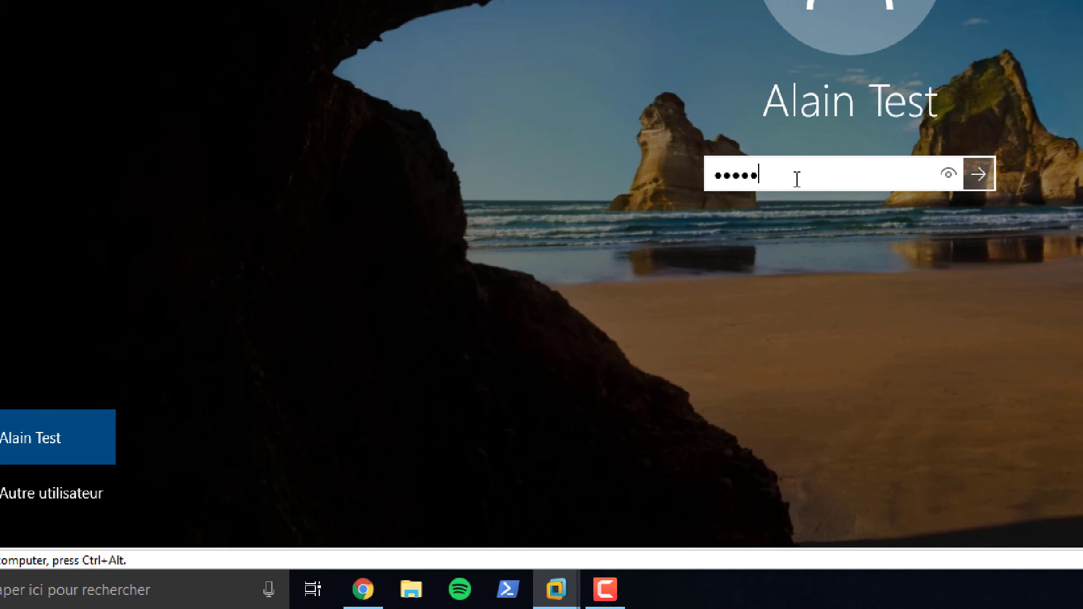
type("••")
key("Return")
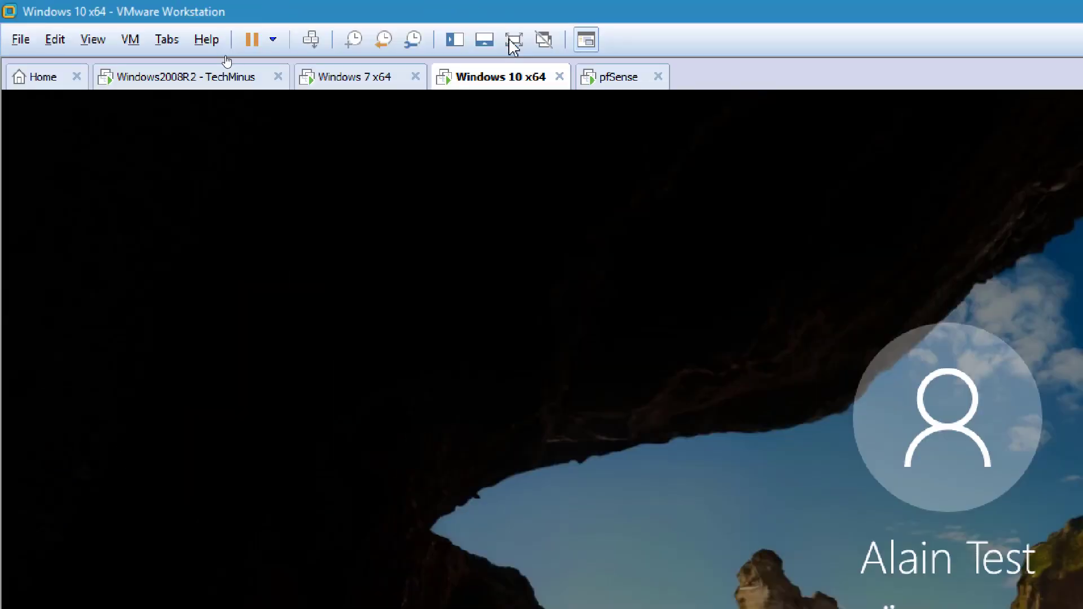
Return to the Windows 7 virtual machine and browse to \\s-mtl-dc01 in a file explorer window
left_click(344, 86)
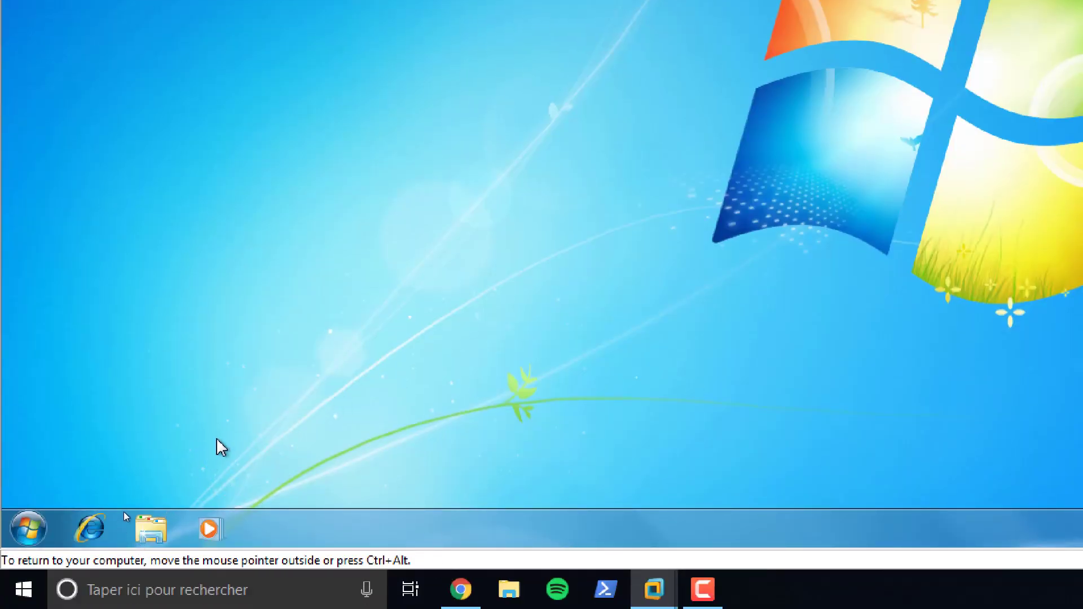
left_click(153, 533)
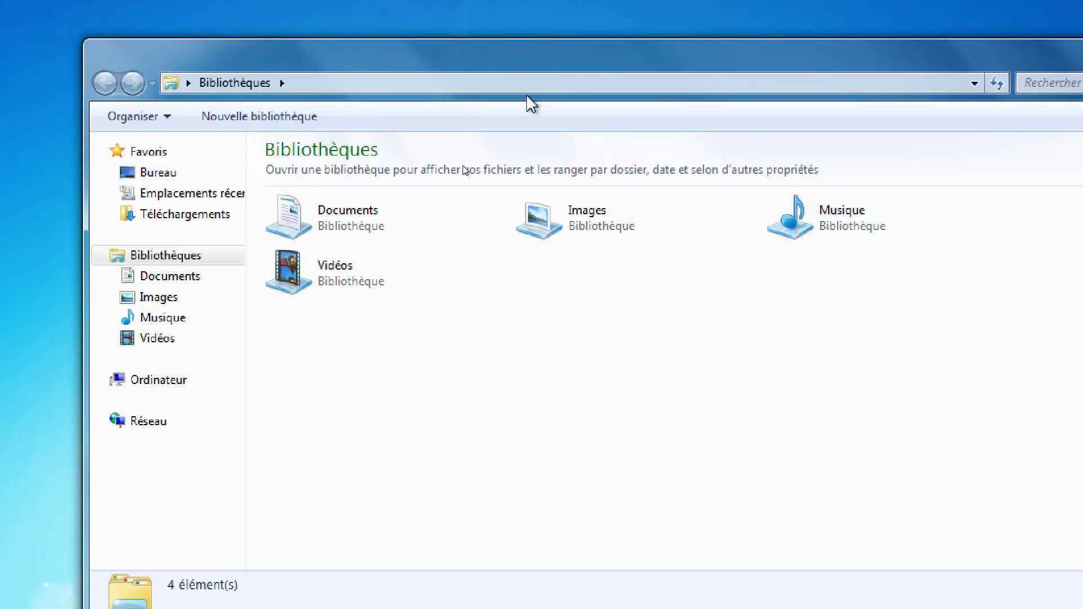
left_click(527, 84)
type("\\\\")
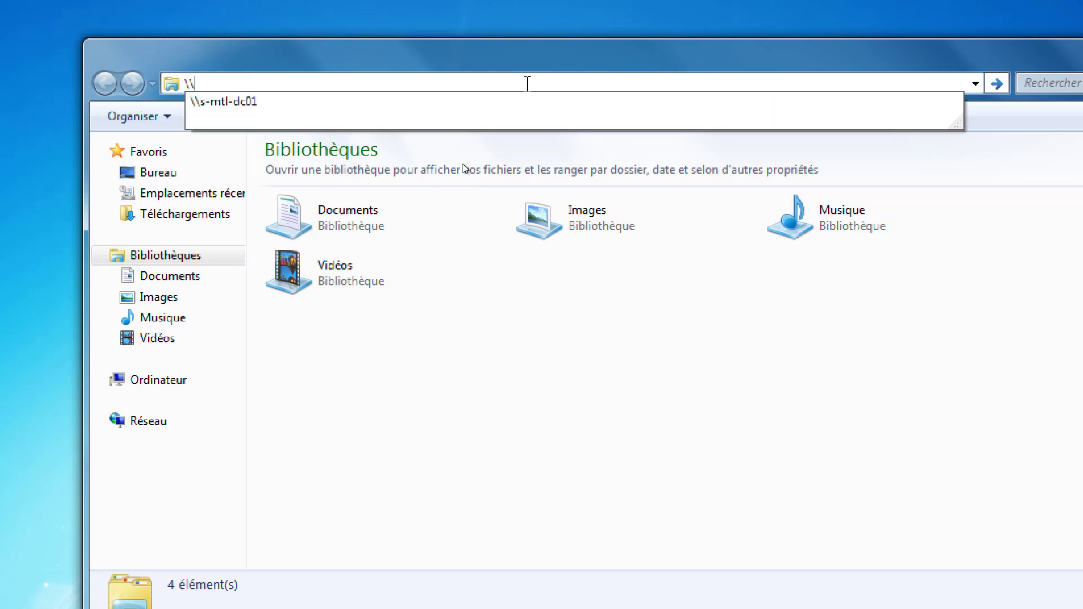
type("s-")
key("Down")
key("Return")
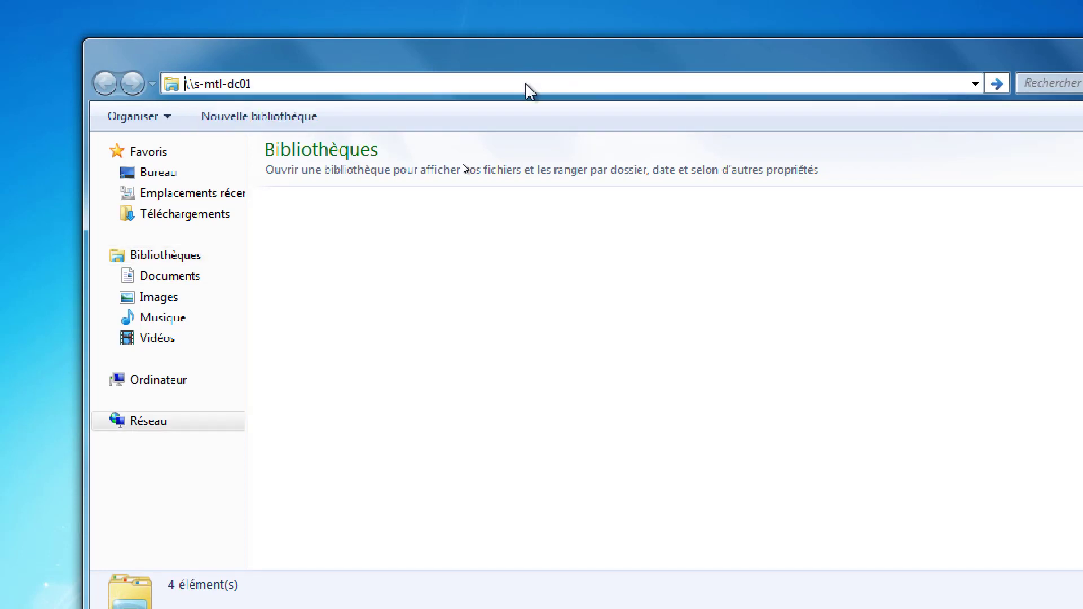
Open the Departements share on s-mtl-dc01 and enter its Web folder
double_click(299, 165)
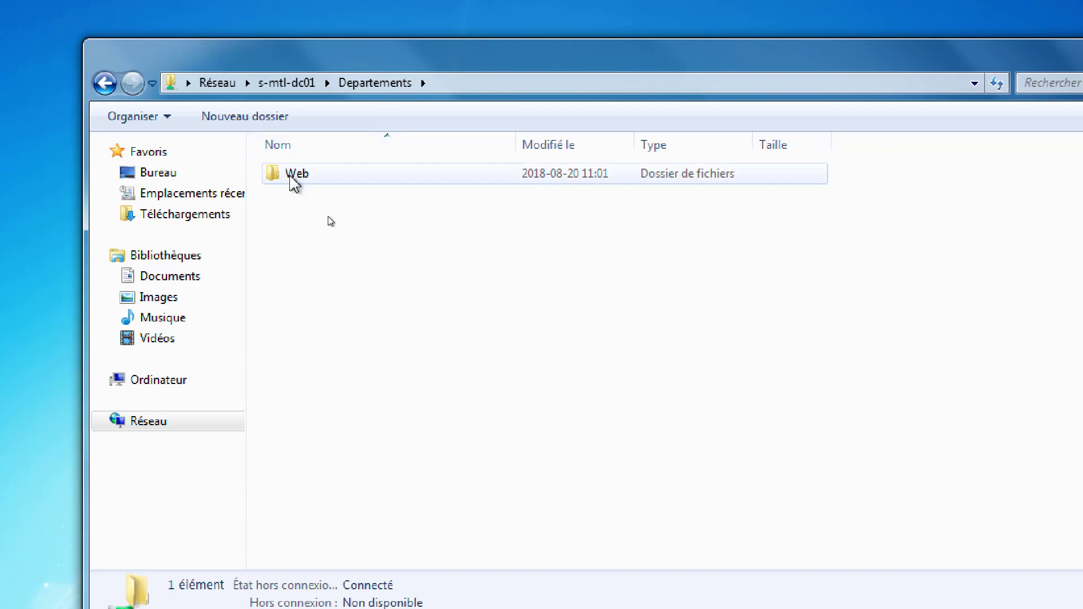
left_click(290, 176)
left_click(290, 175)
left_click(286, 175)
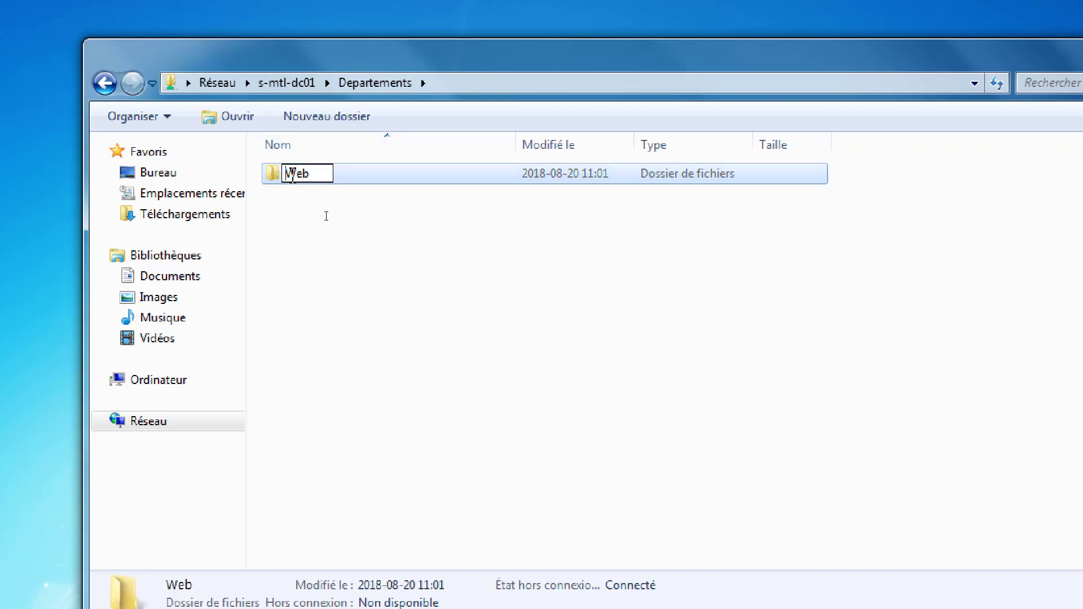
double_click(277, 175)
Test write access by creating a new folder and a new text document with default names in the Web folder
right_click(302, 211)
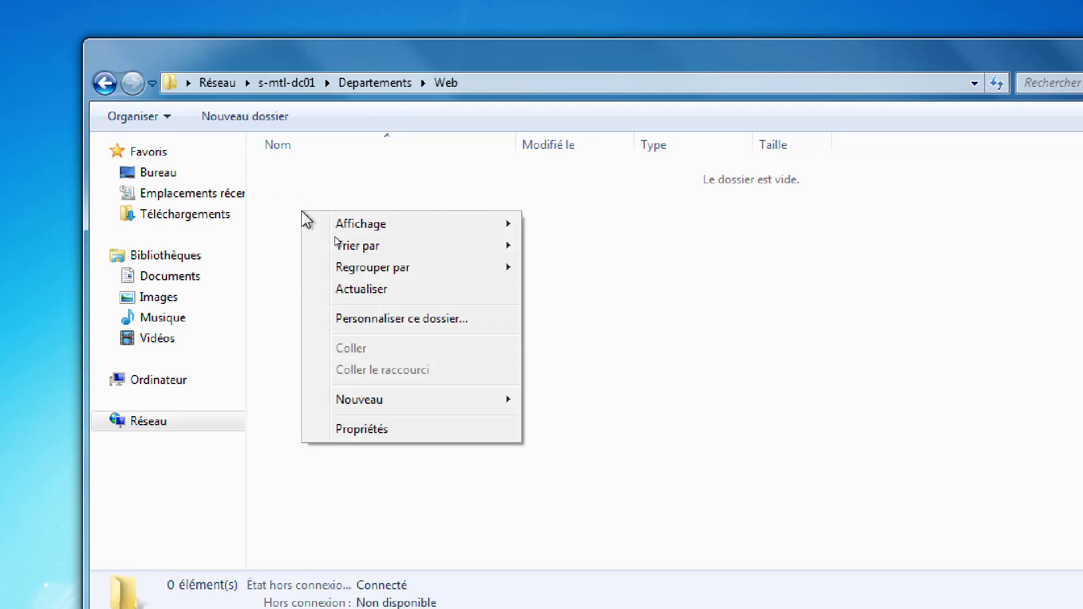
mouse_move(374, 401)
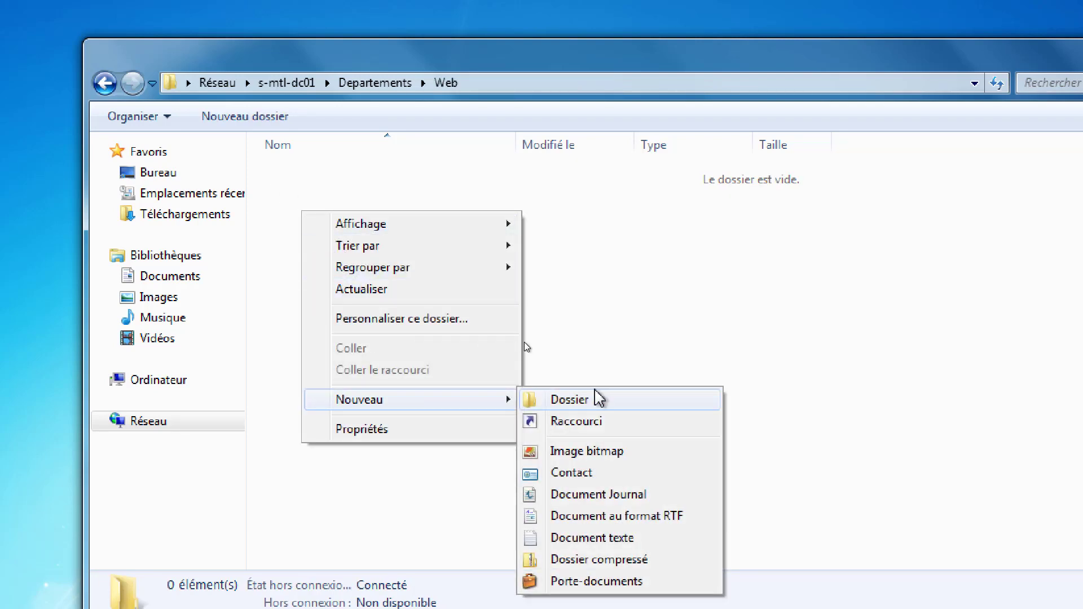
left_click(598, 399)
right_click(420, 338)
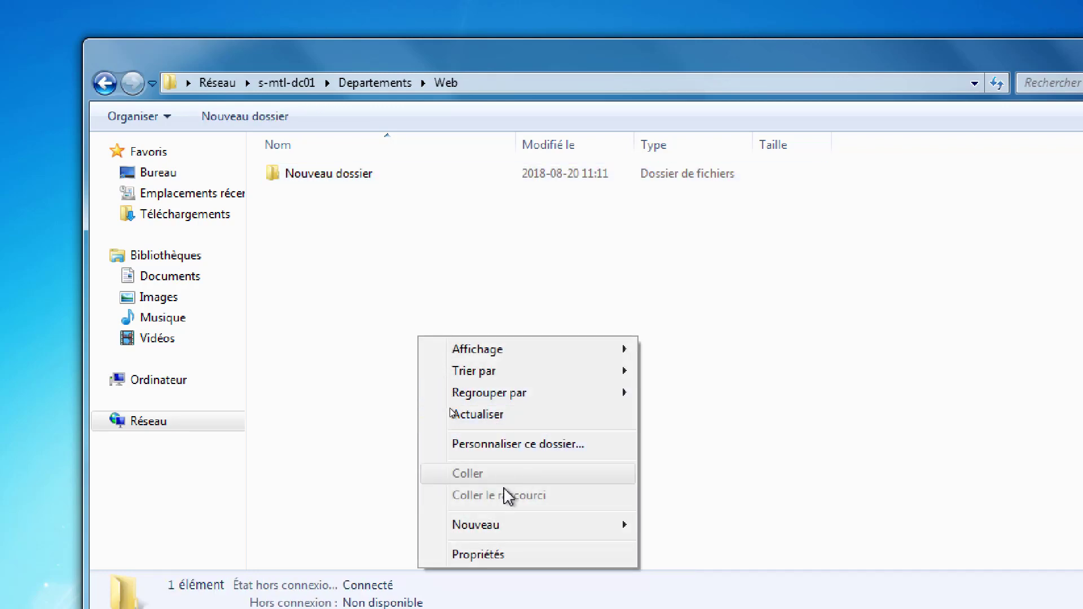
mouse_move(506, 524)
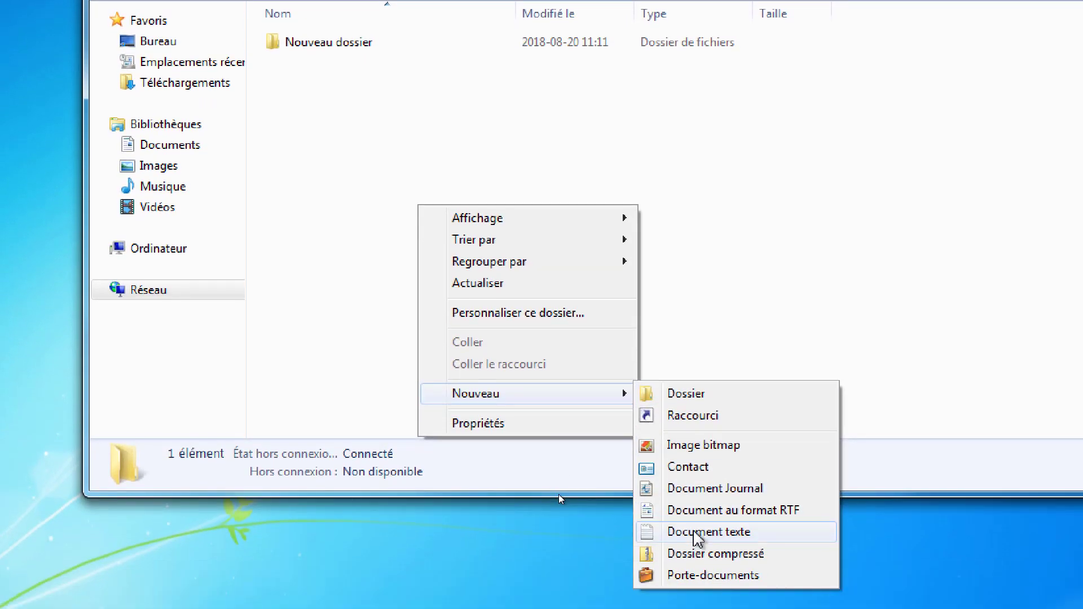
left_click(705, 579)
left_click(648, 313)
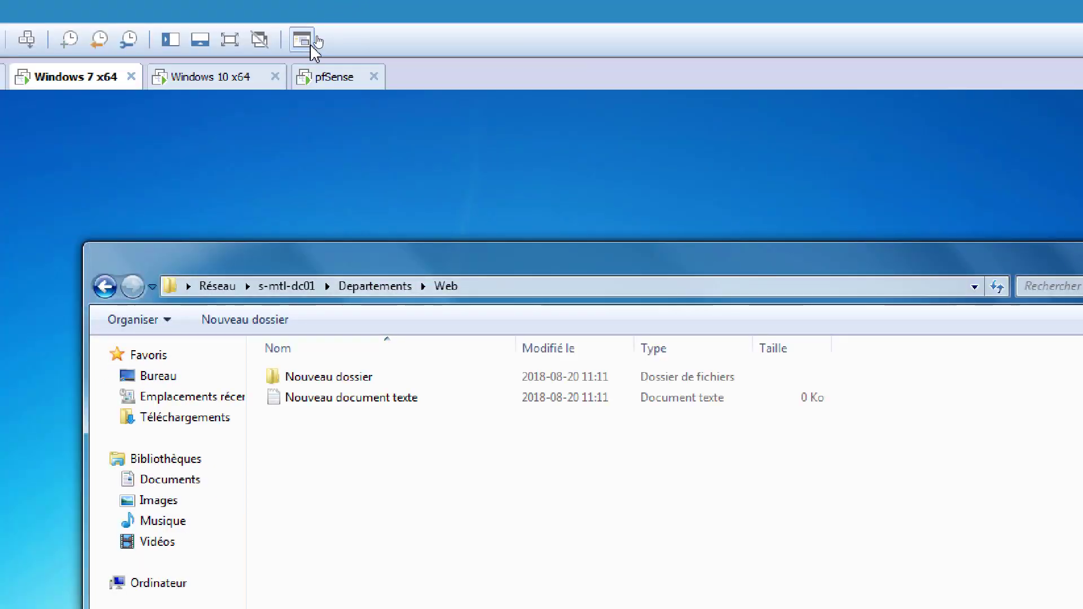
Switch to the Windows 10 virtual machine and browse to \\S-MTL-DC01 in the file explorer
left_click(211, 76)
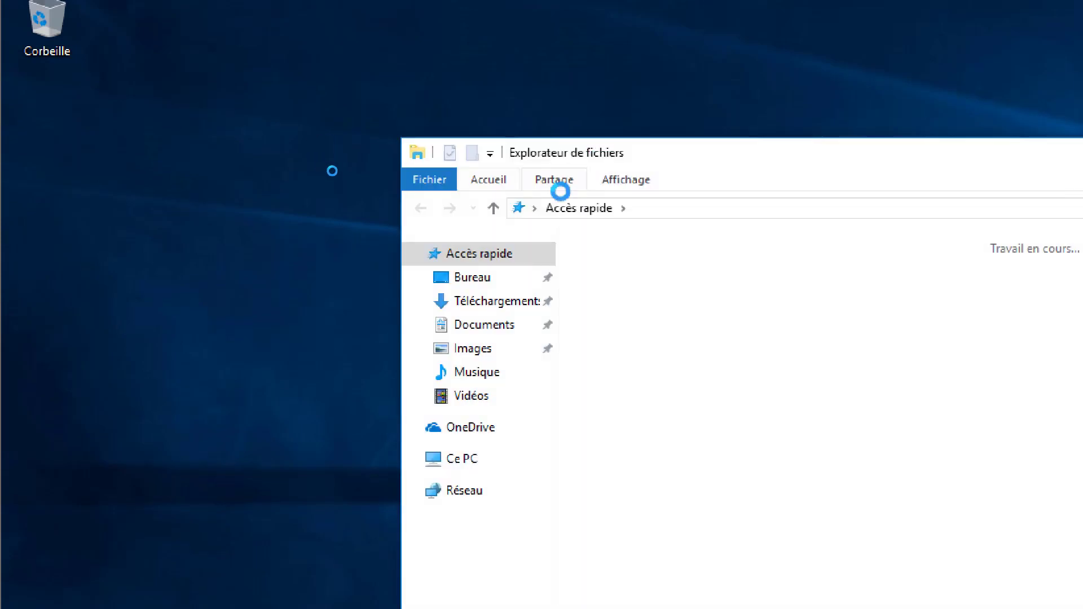
left_click(689, 210)
type("\\\\")
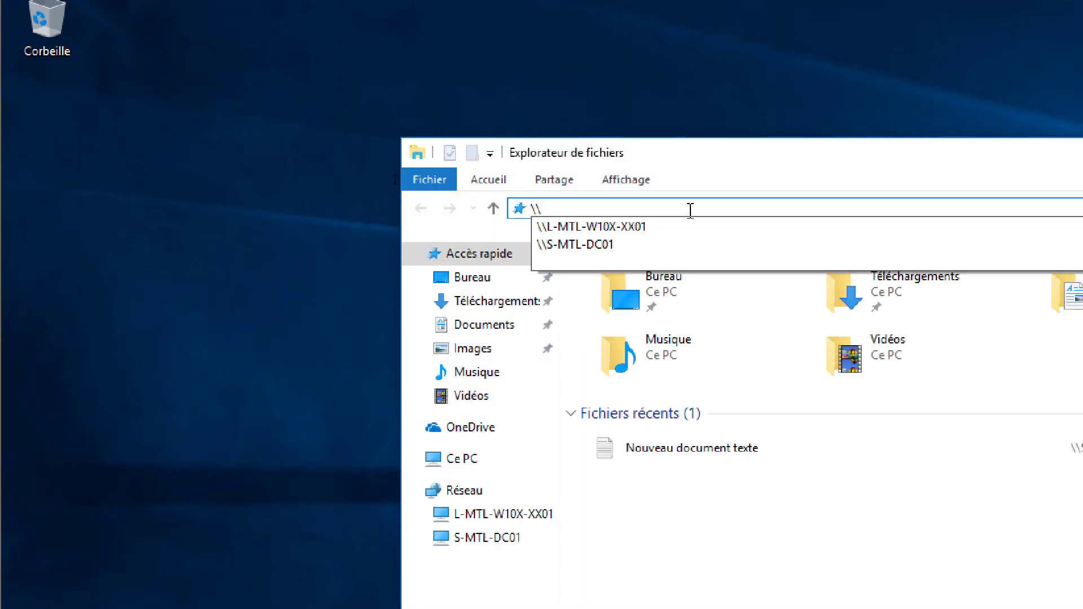
type("s-")
key("Down")
key("Return")
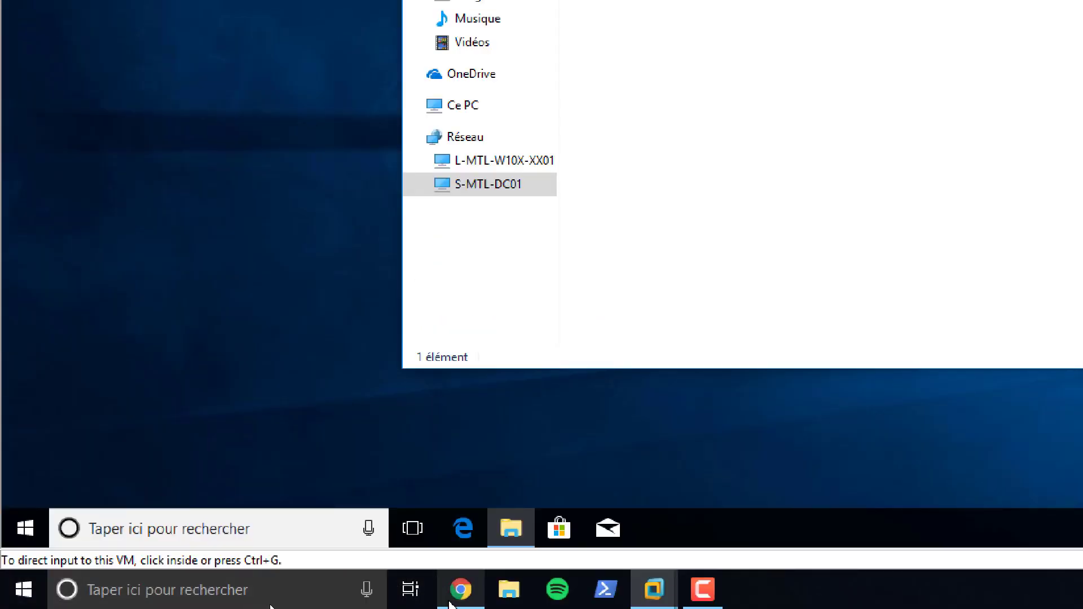
Switch to the assignment document in Chrome and highlight "Profils et Home" in the list of share requirements
left_click(452, 599)
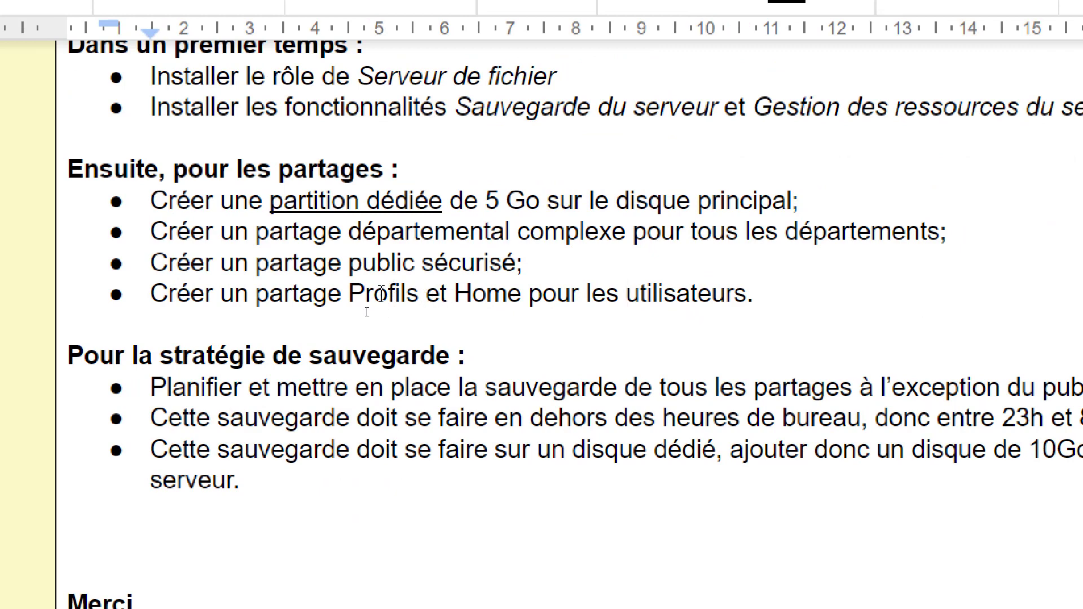
left_click_drag(350, 312, 457, 315)
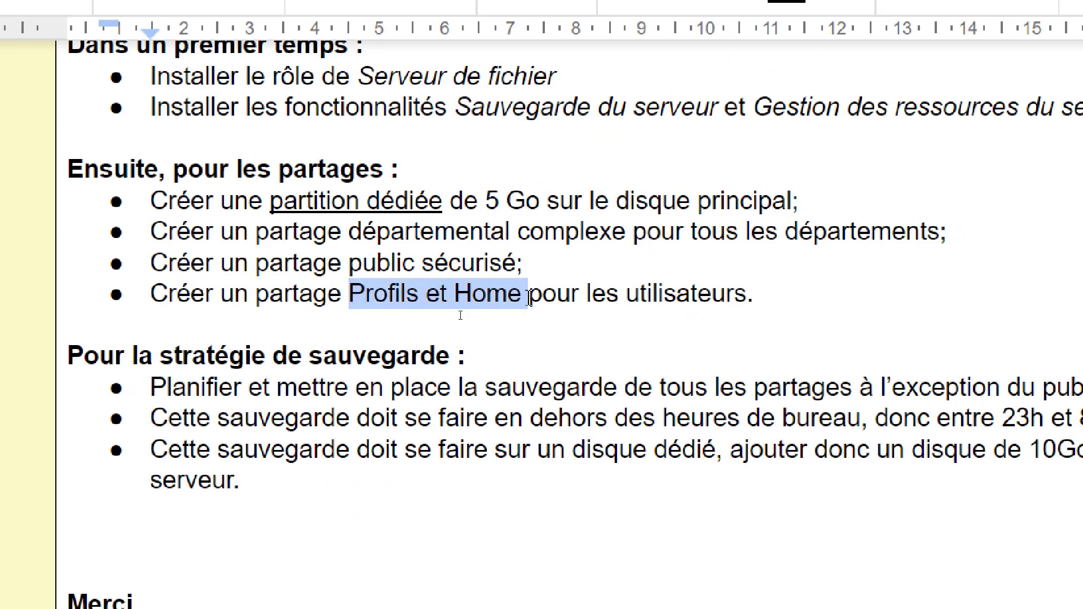
left_click_drag(529, 297, 524, 298)
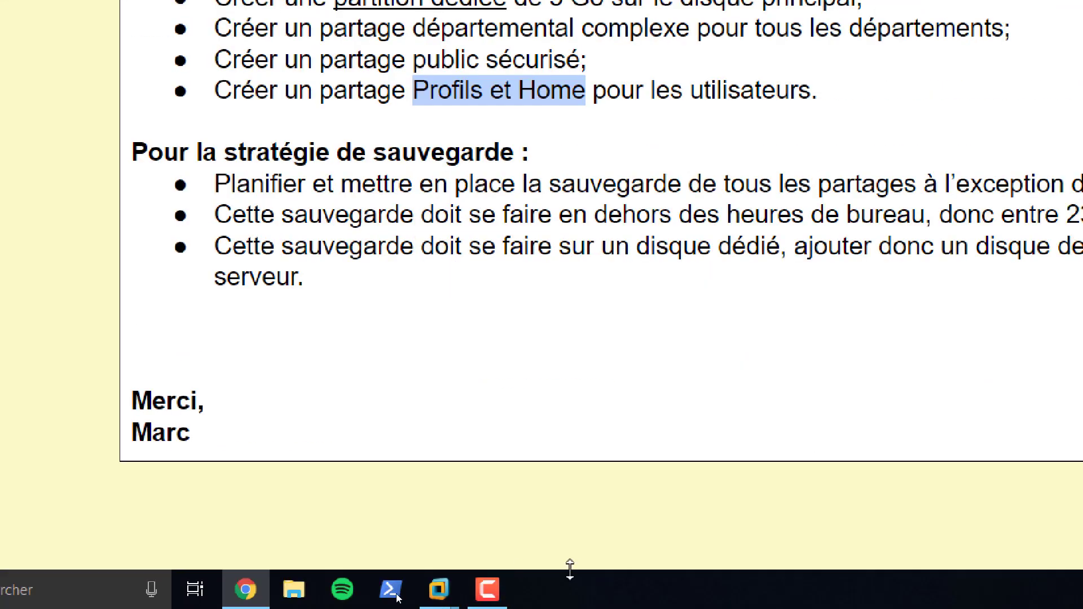
Switch to the Windows2008R2 server virtual machine, start provisioning a new share, and browse for its folder location
left_click(449, 600)
mouse_move(446, 598)
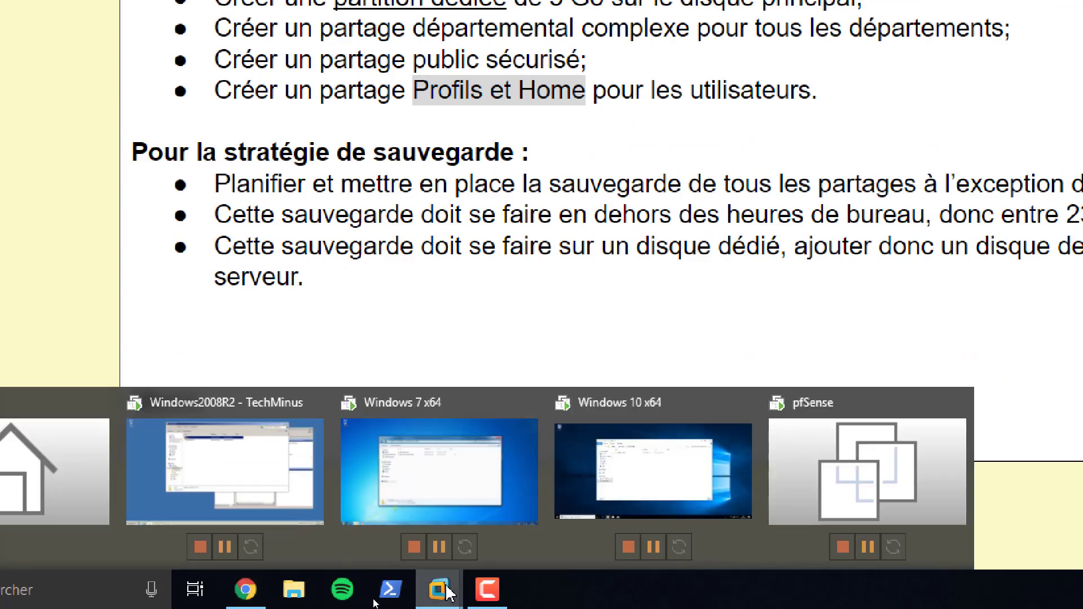
left_click(237, 523)
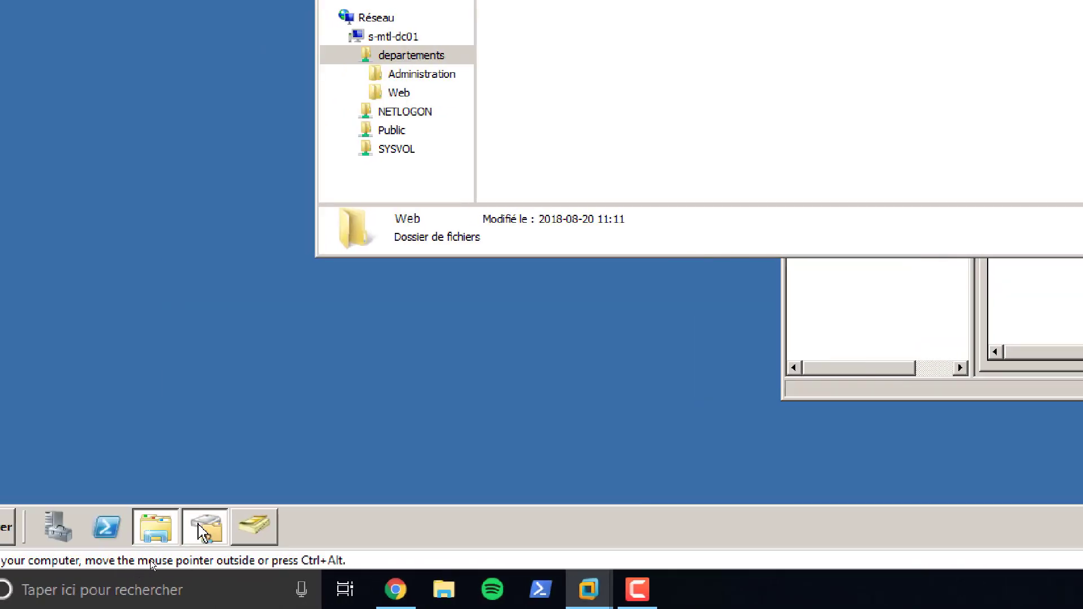
left_click(55, 526)
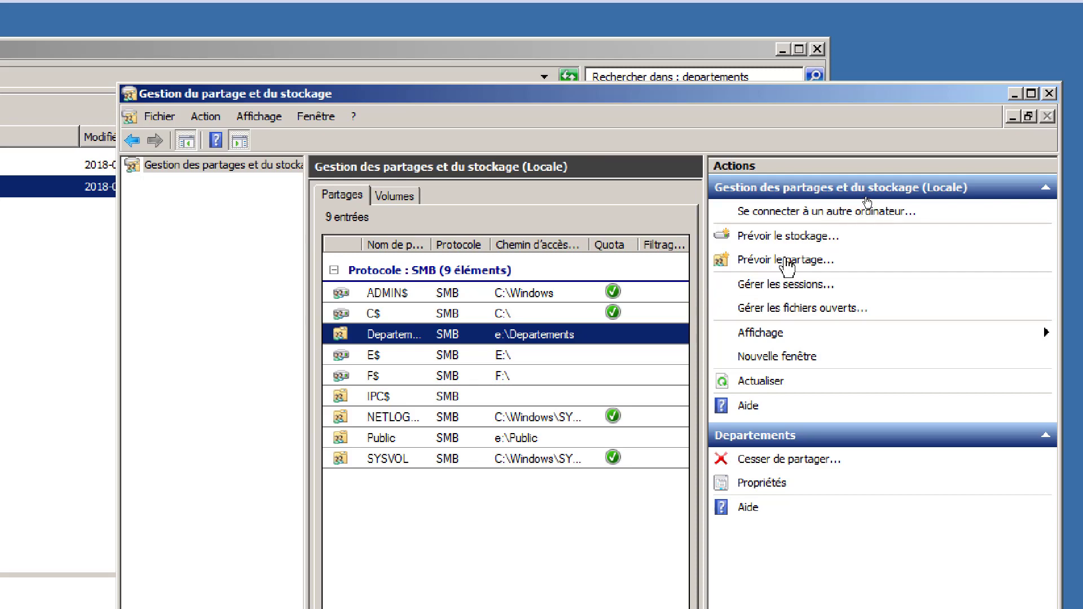
left_click(785, 261)
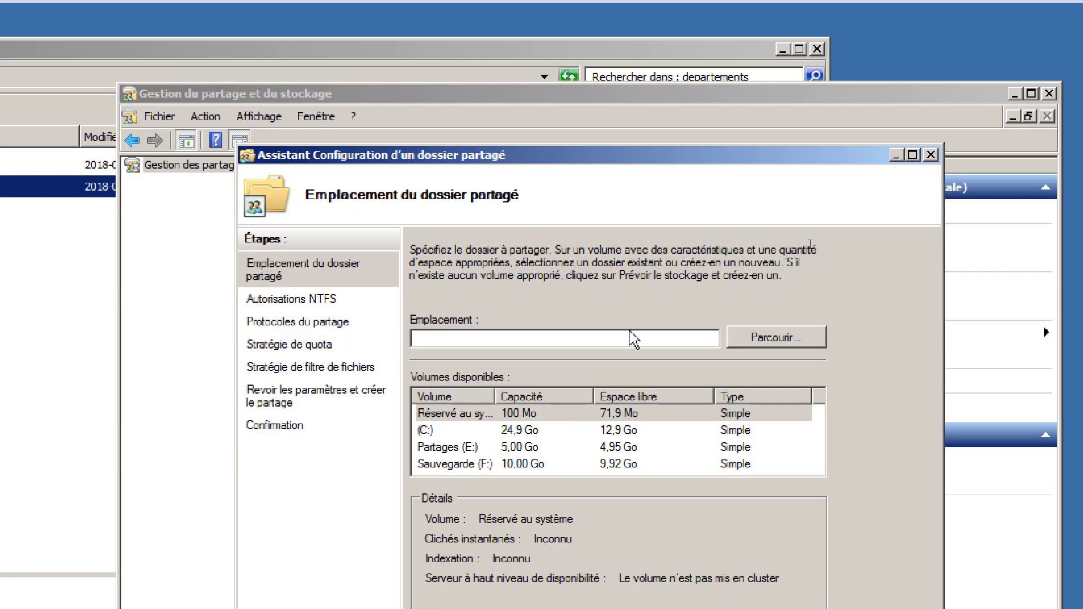
left_click(777, 339)
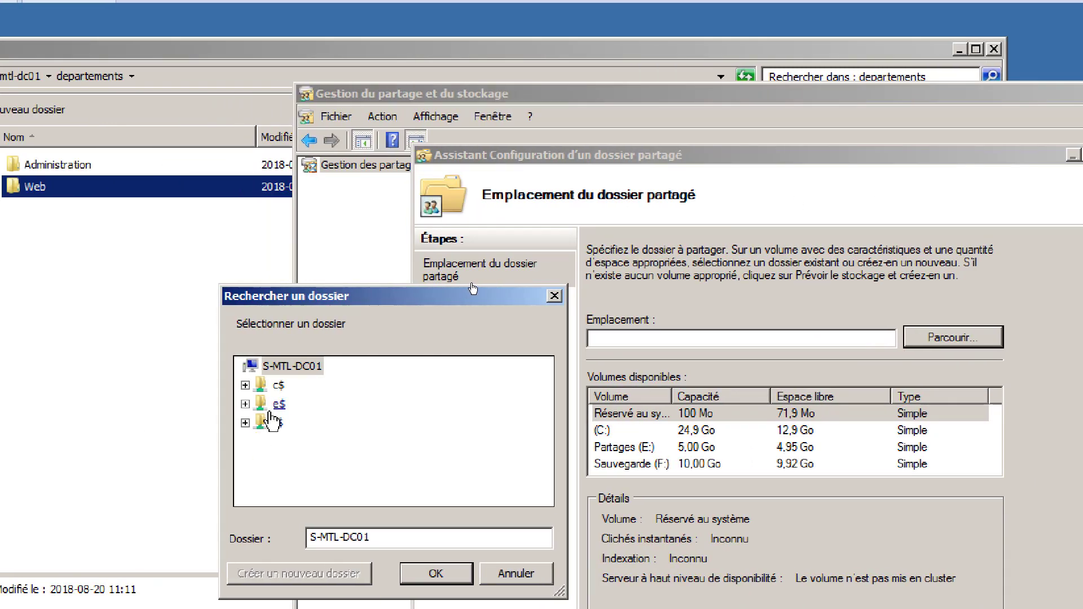
Create a new folder named Profils at the root of the e$ volume
left_click(102, 403)
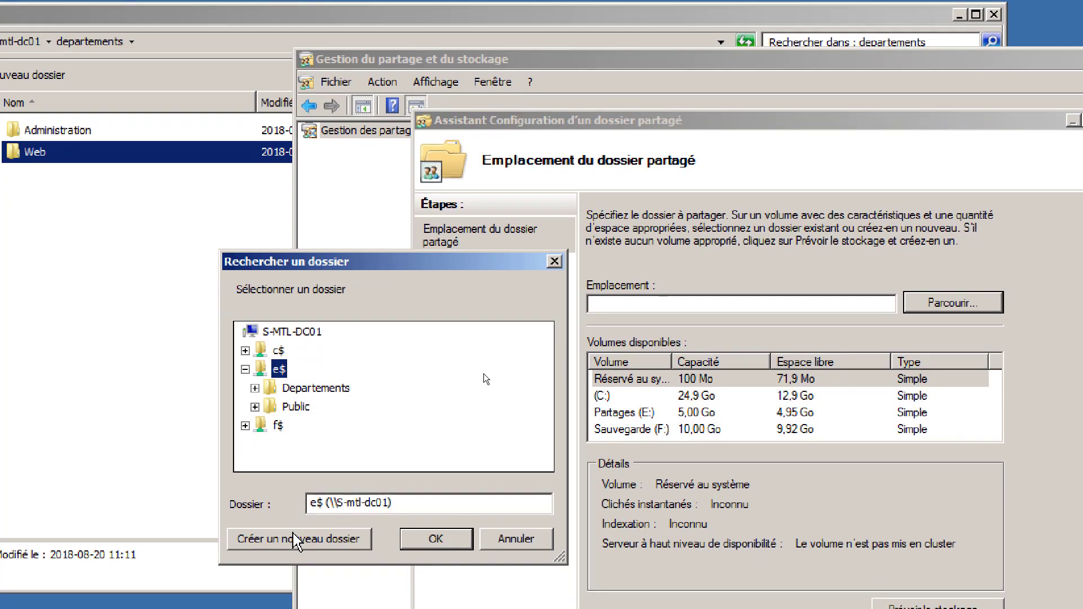
left_click(298, 576)
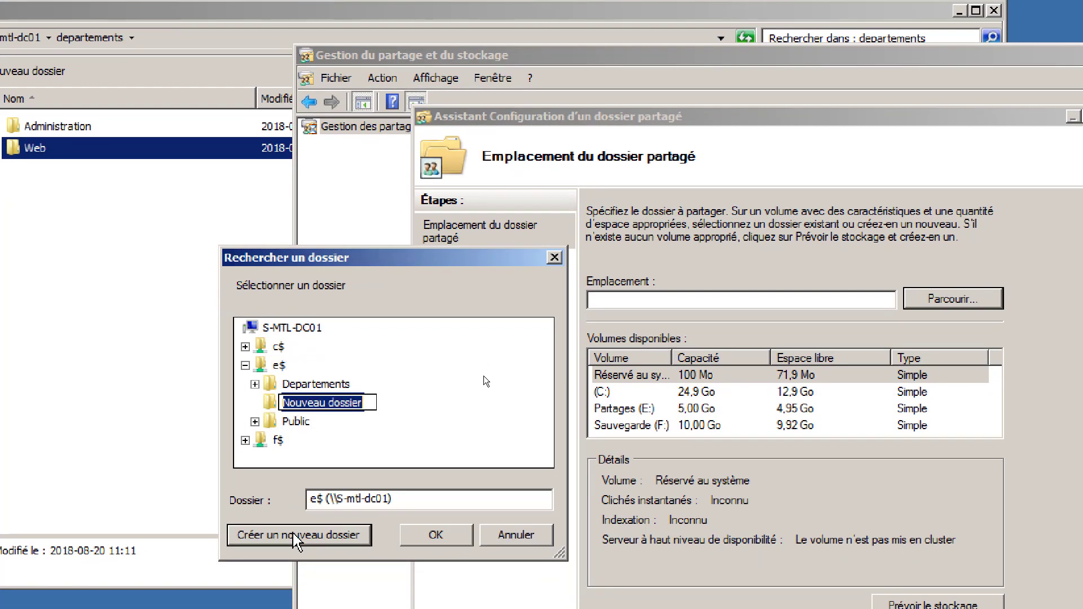
type("Profilk")
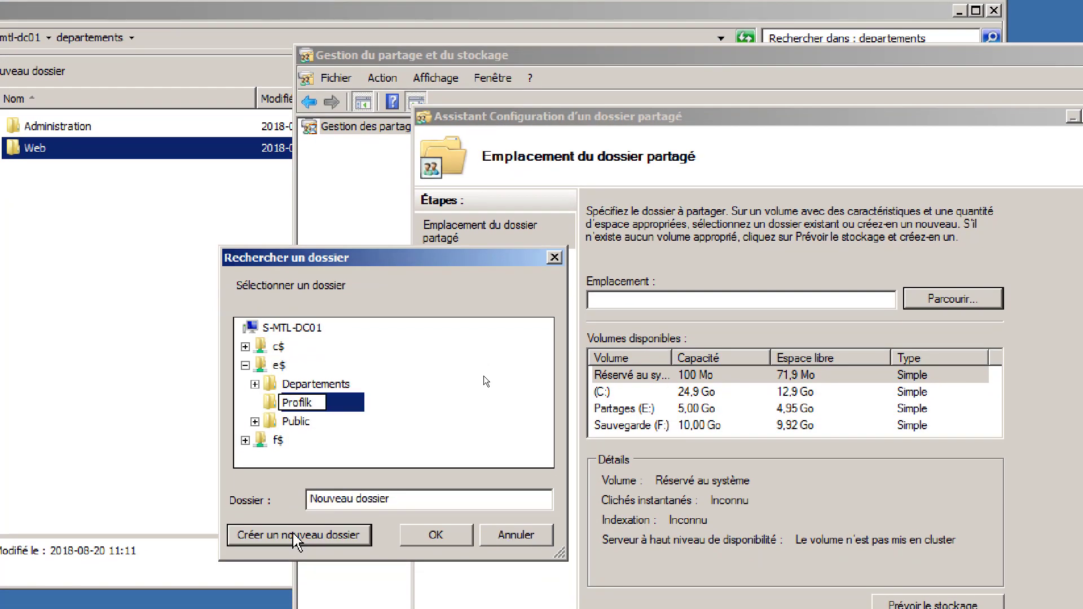
key("BackSpace")
type("s")
key("Return")
Create a Home folder at the root of the e$ volume and use it as the shared folder location
left_click(296, 536)
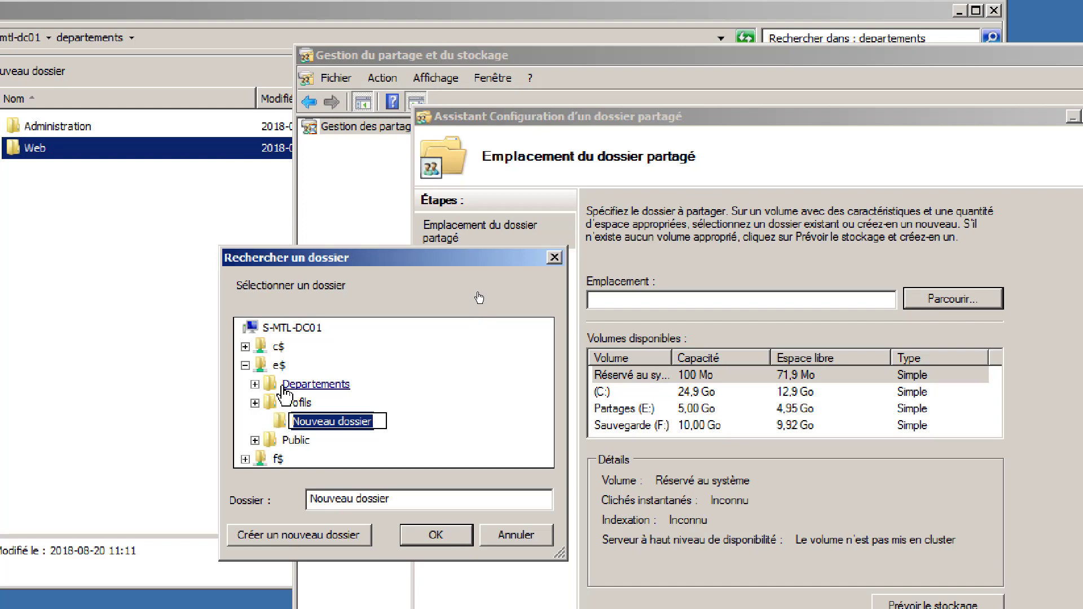
left_click(279, 365)
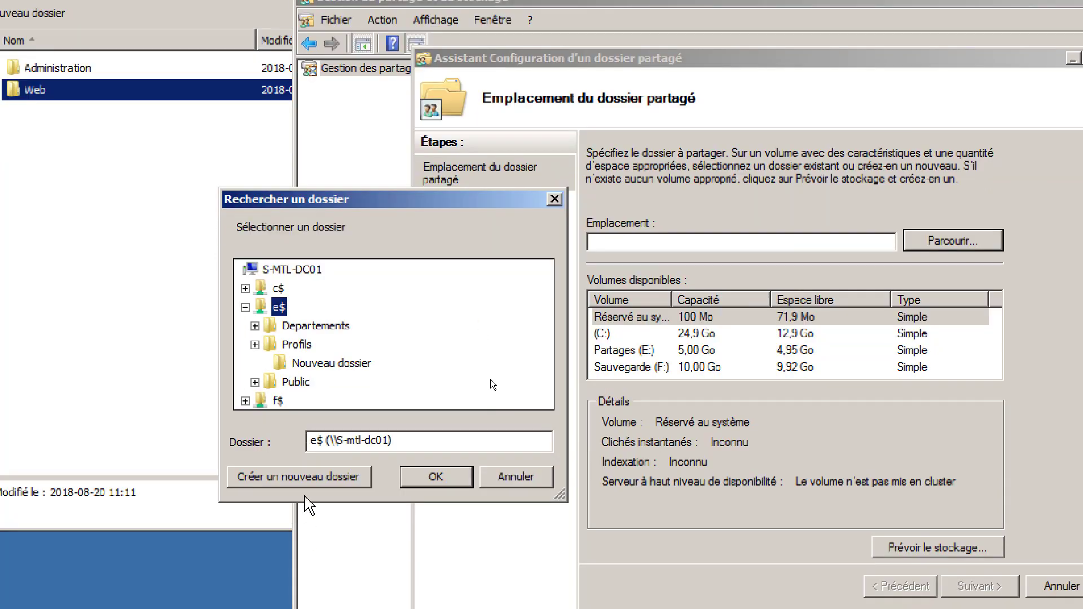
left_click(307, 480)
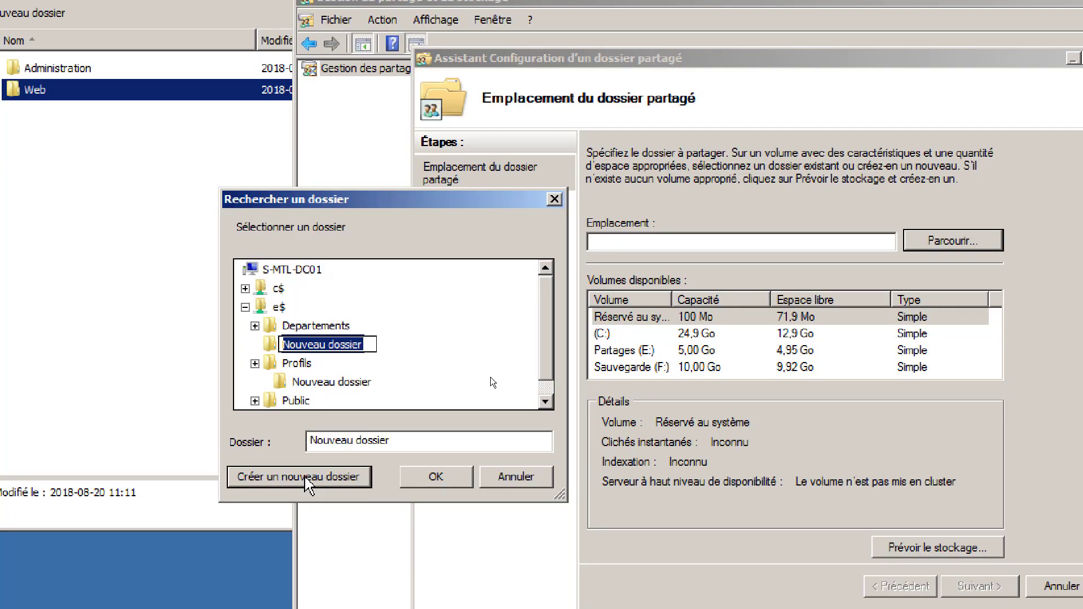
type("Home")
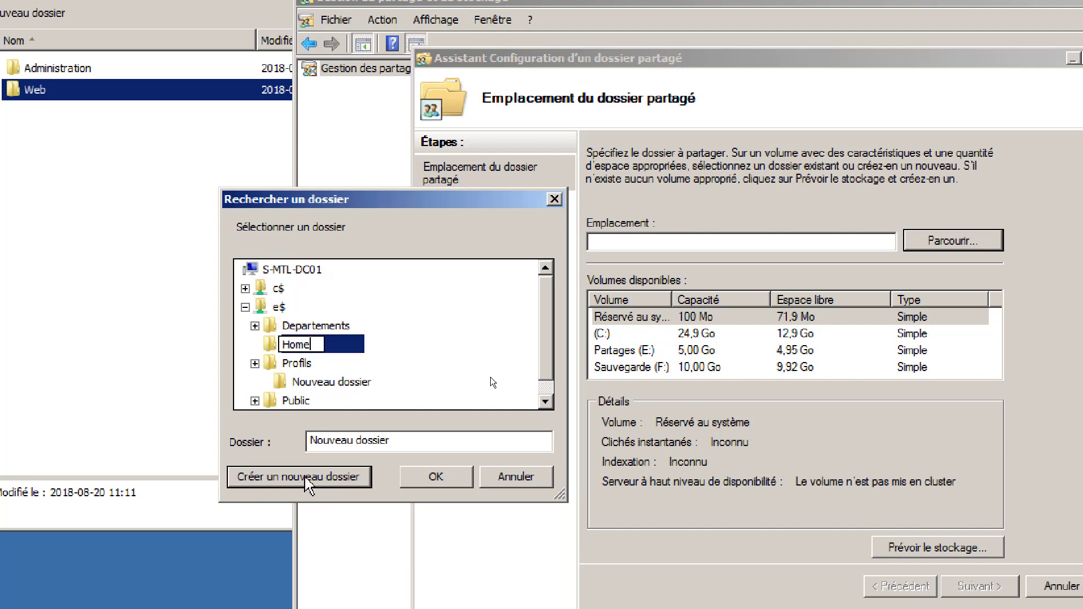
left_click(437, 478)
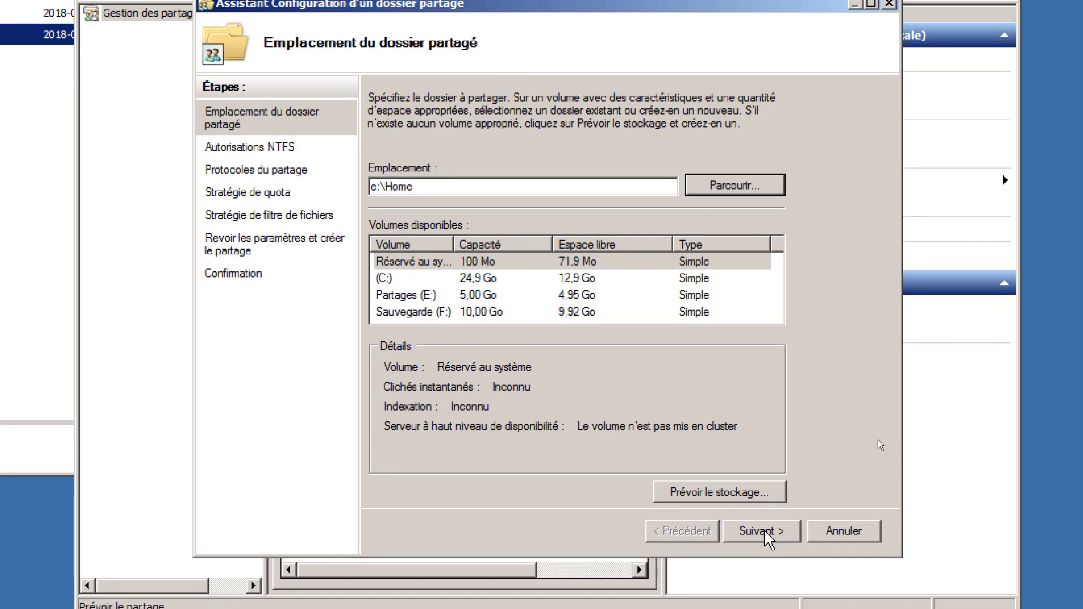
Choose to modify the NTFS permissions of e:\Home and disable inheritance from the parent, keeping the inherited entries as explicit ones
left_click(768, 536)
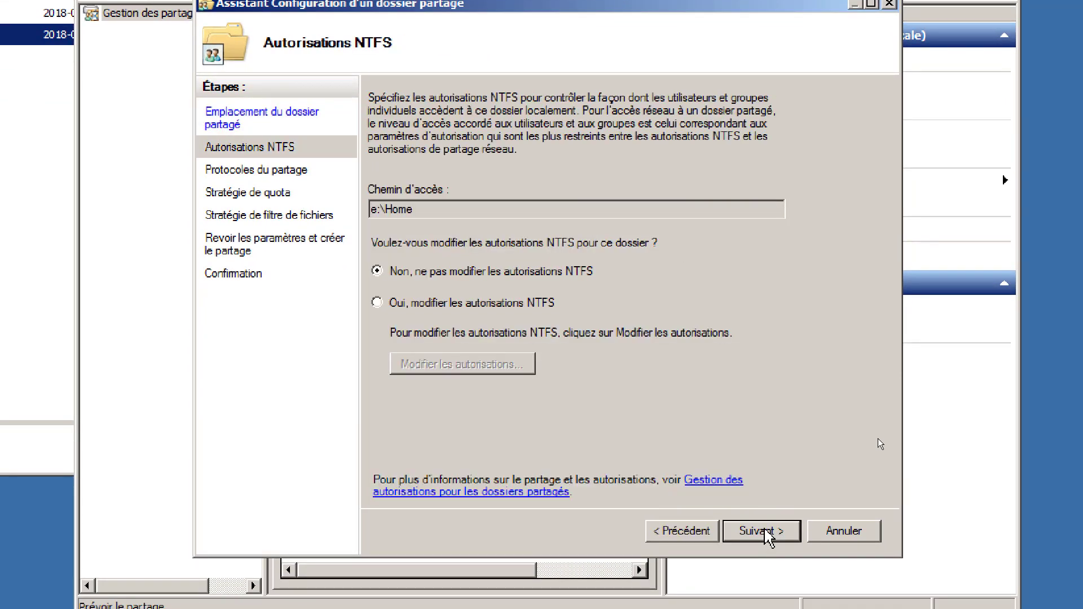
left_click(418, 303)
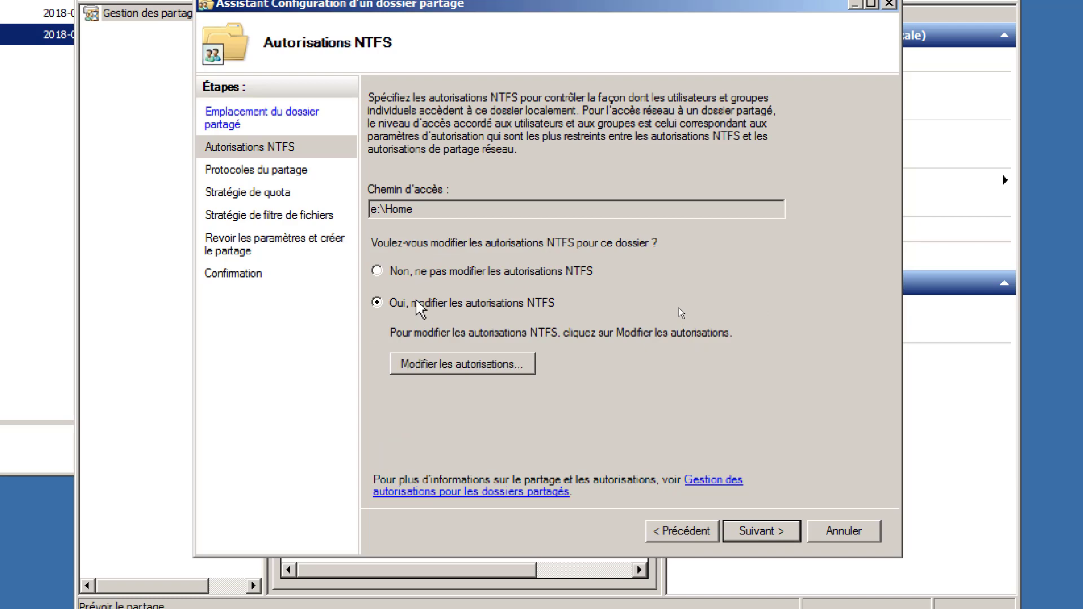
left_click(441, 364)
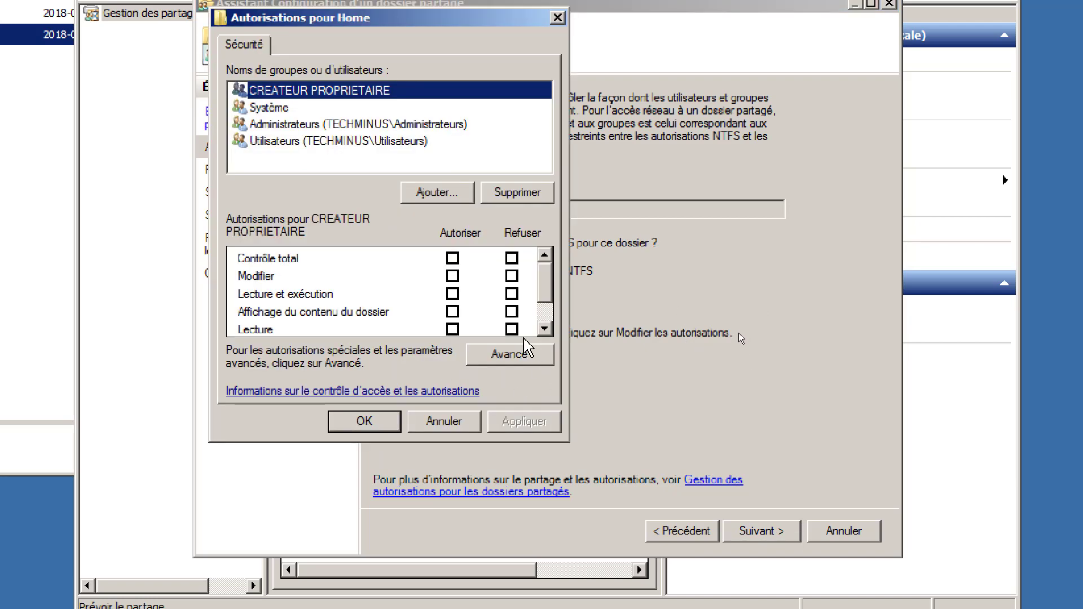
left_click(531, 354)
left_click(267, 440)
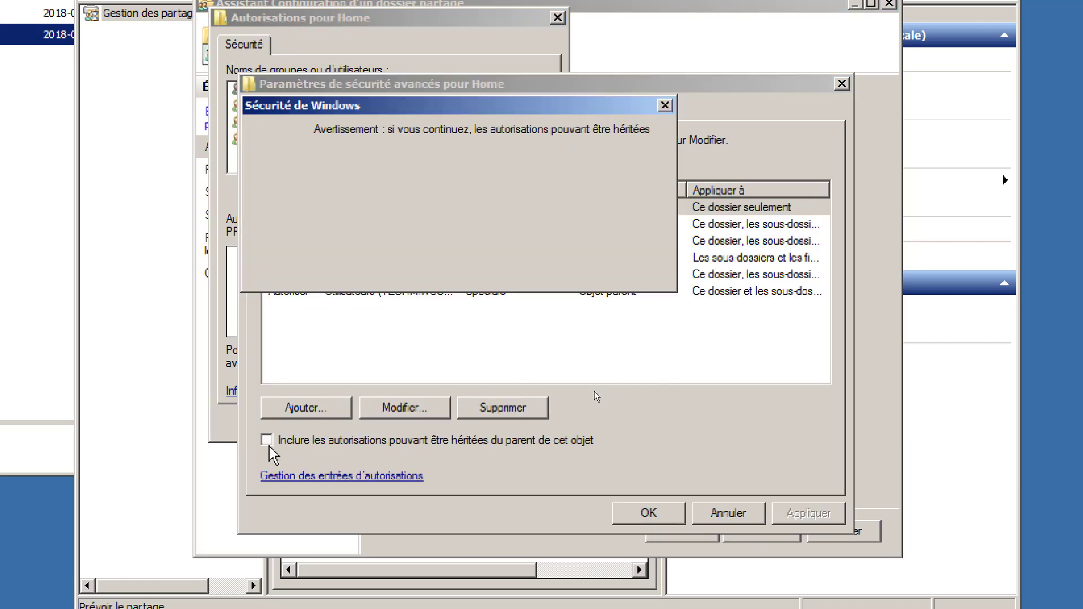
left_click(376, 271)
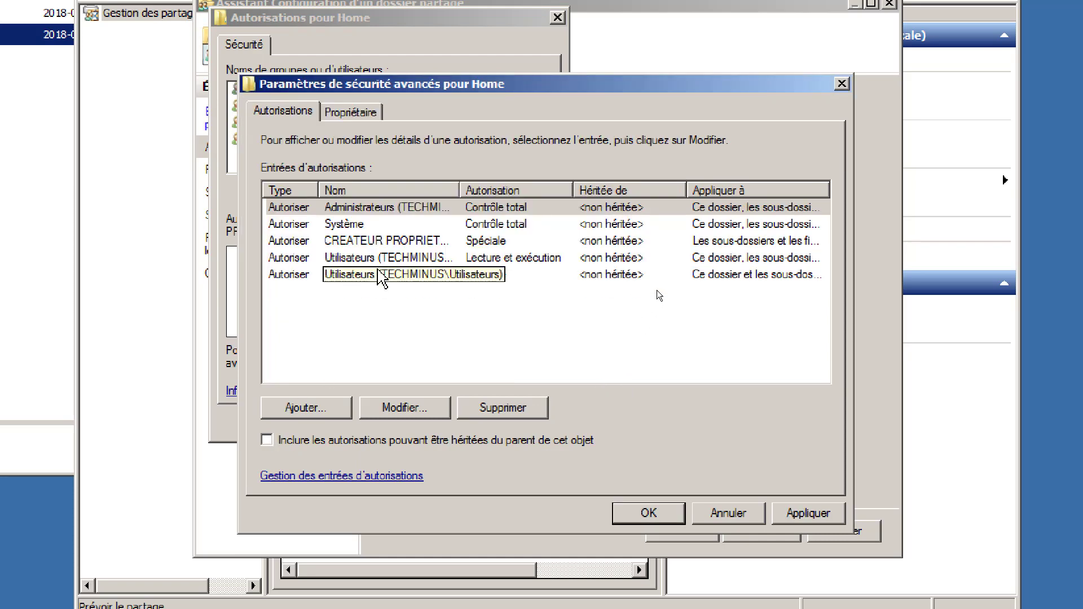
left_click(649, 514)
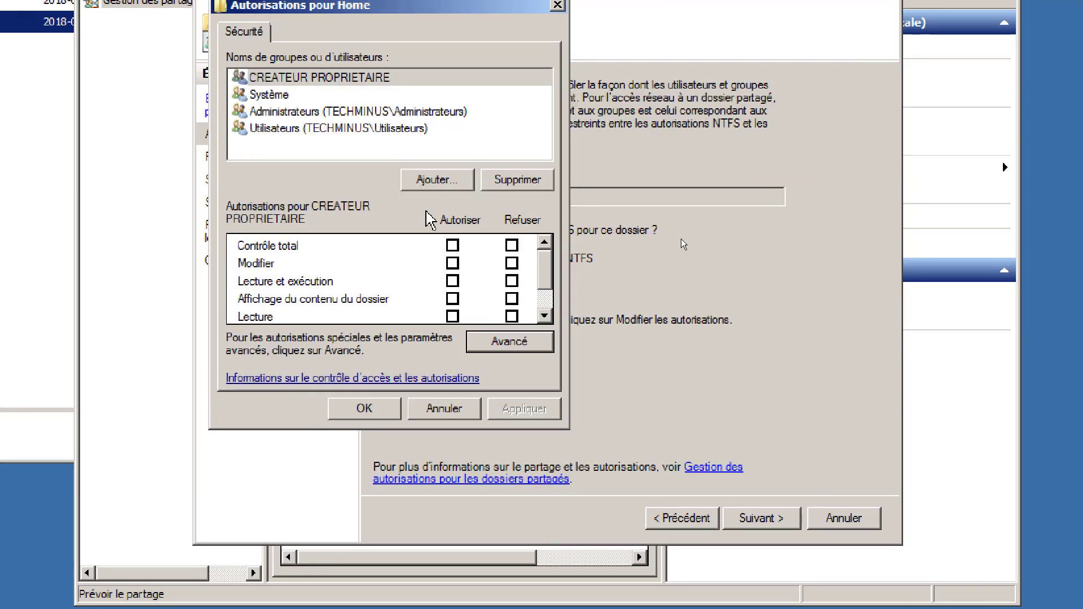
Remove the Utilisateurs (TECHMINUS\Utilisateurs) group from the Home folder's permissions and apply the change
left_click(377, 127)
left_click(517, 181)
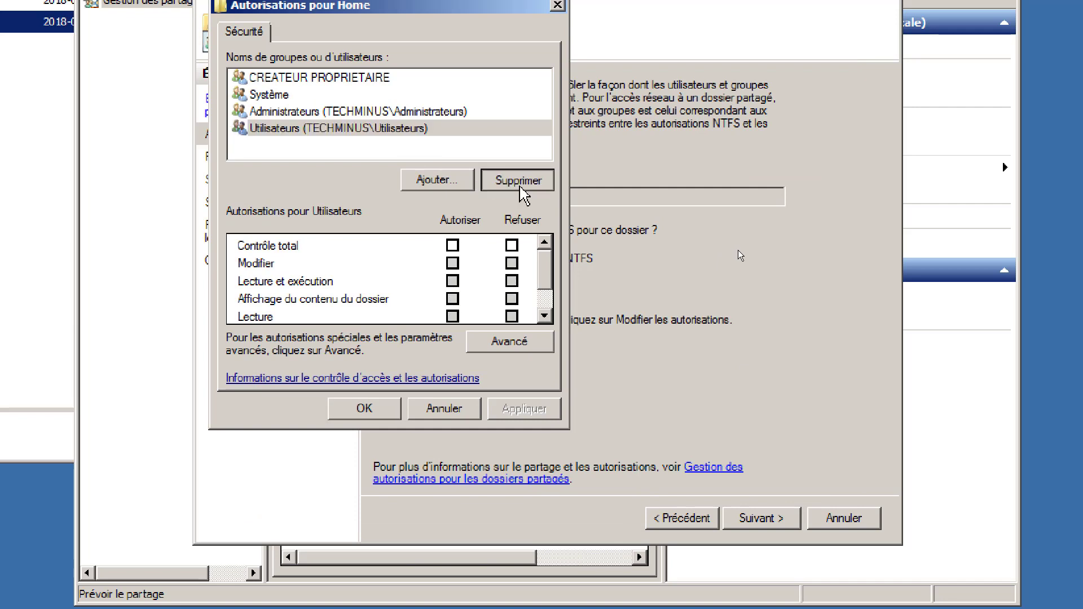
left_click(522, 407)
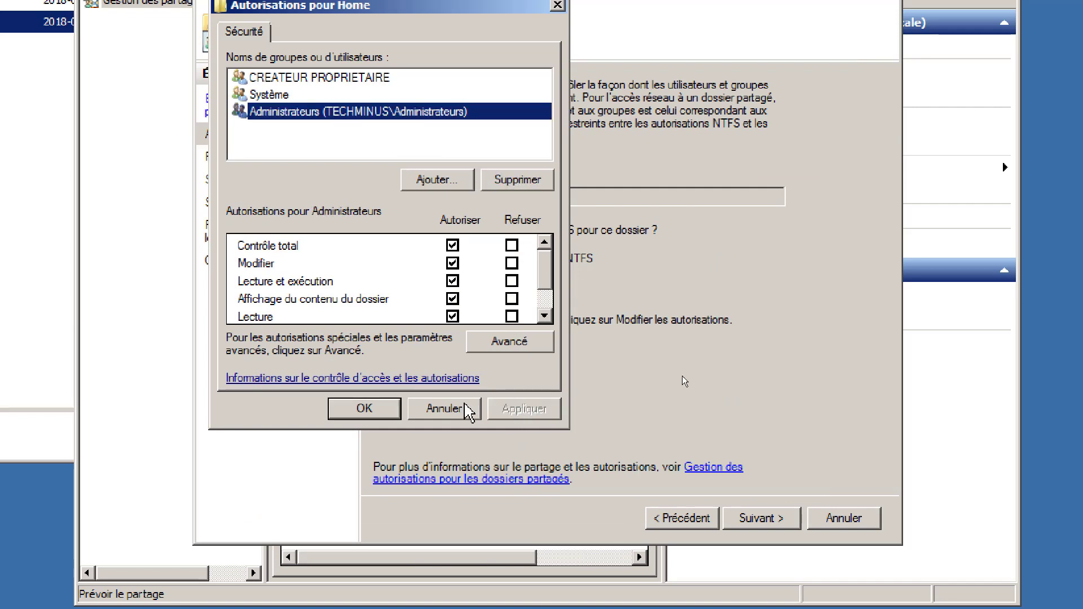
left_click(384, 409)
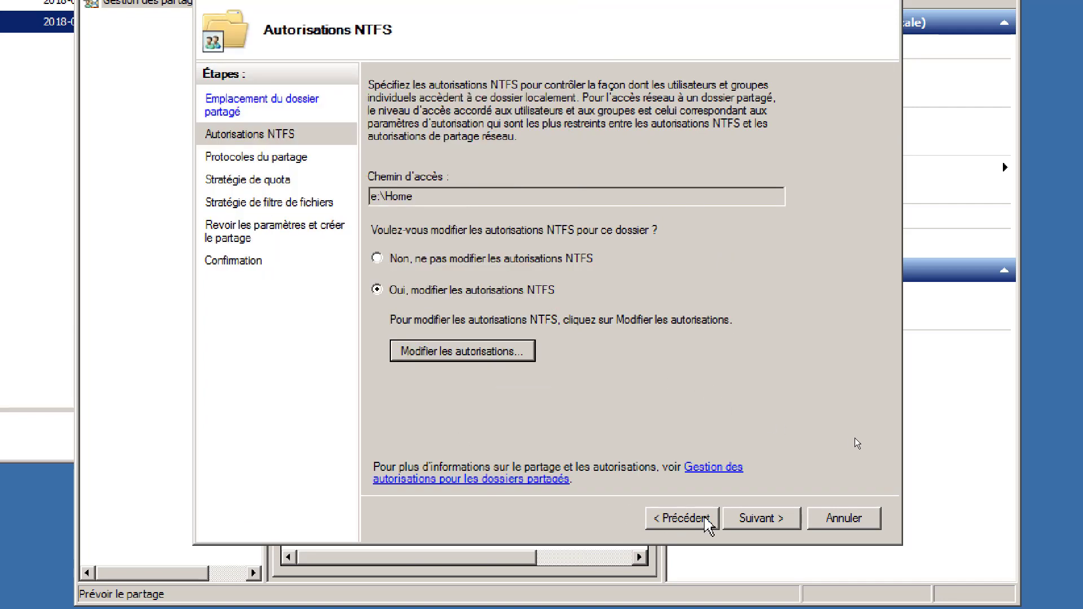
Keep Home as the SMB share name and make all files and programs opened by users automatically available offline, optimised for performance
left_click(748, 522)
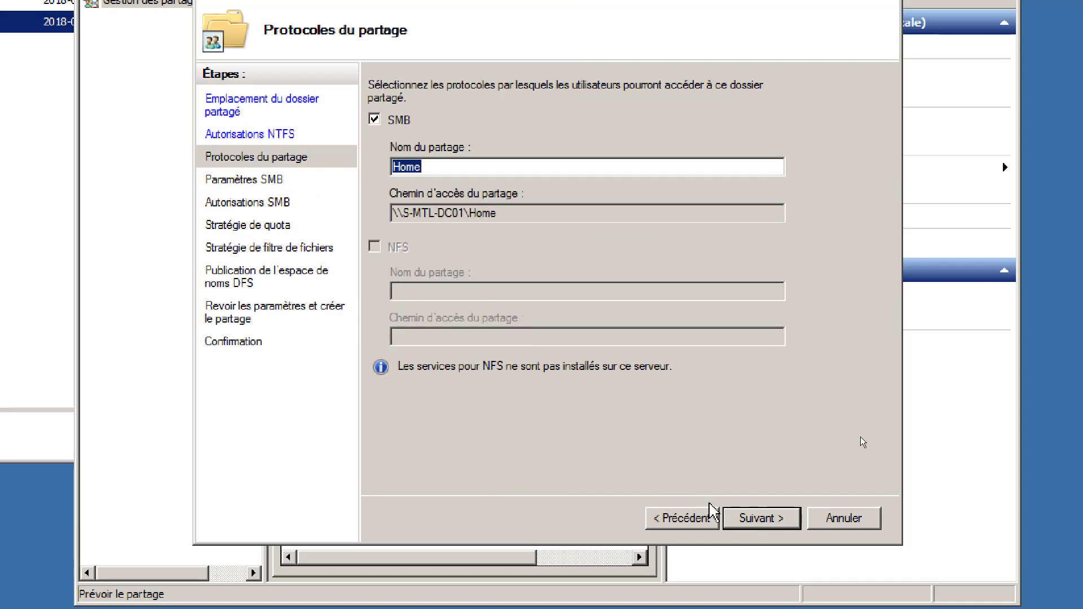
left_click(753, 519)
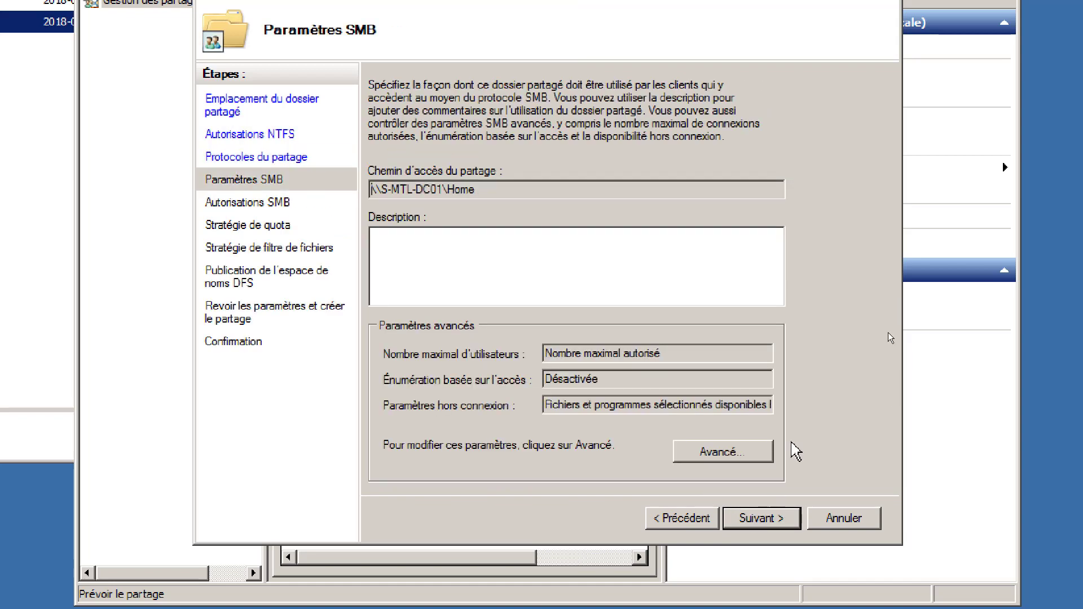
left_click(728, 456)
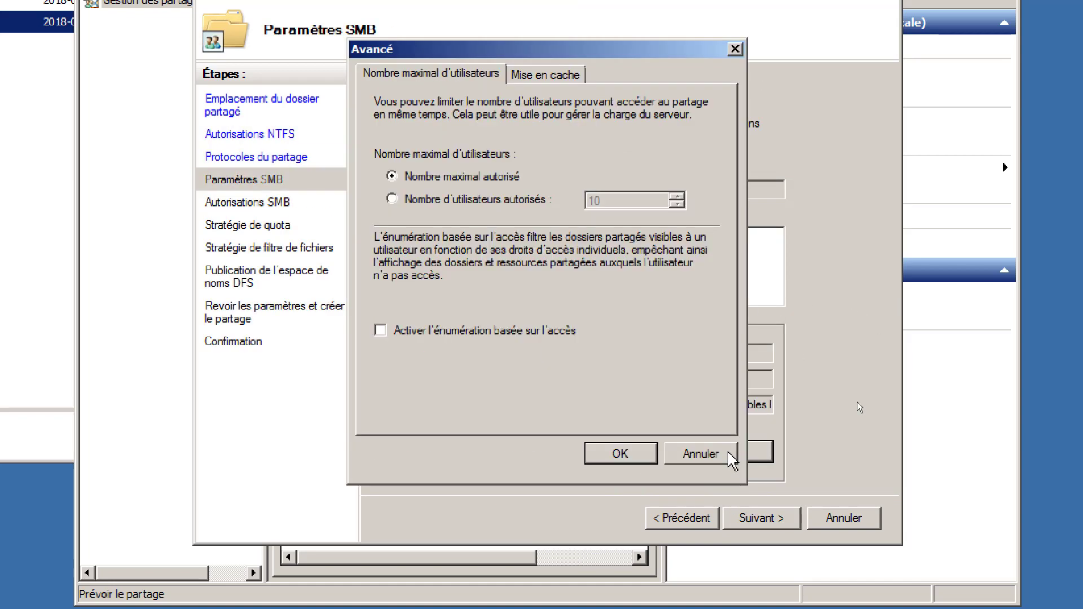
left_click(570, 75)
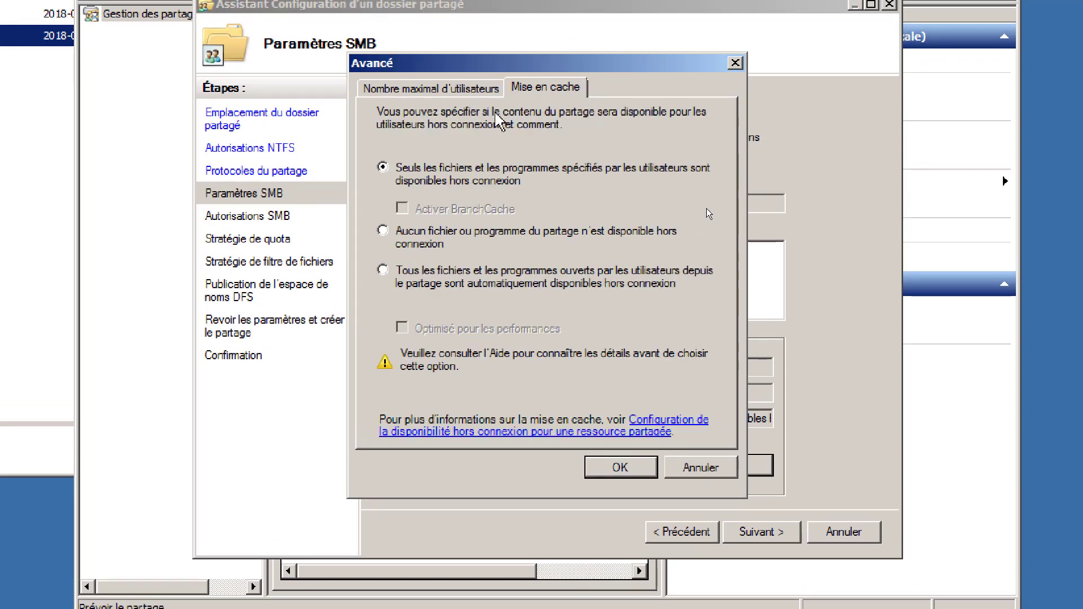
left_click(395, 270)
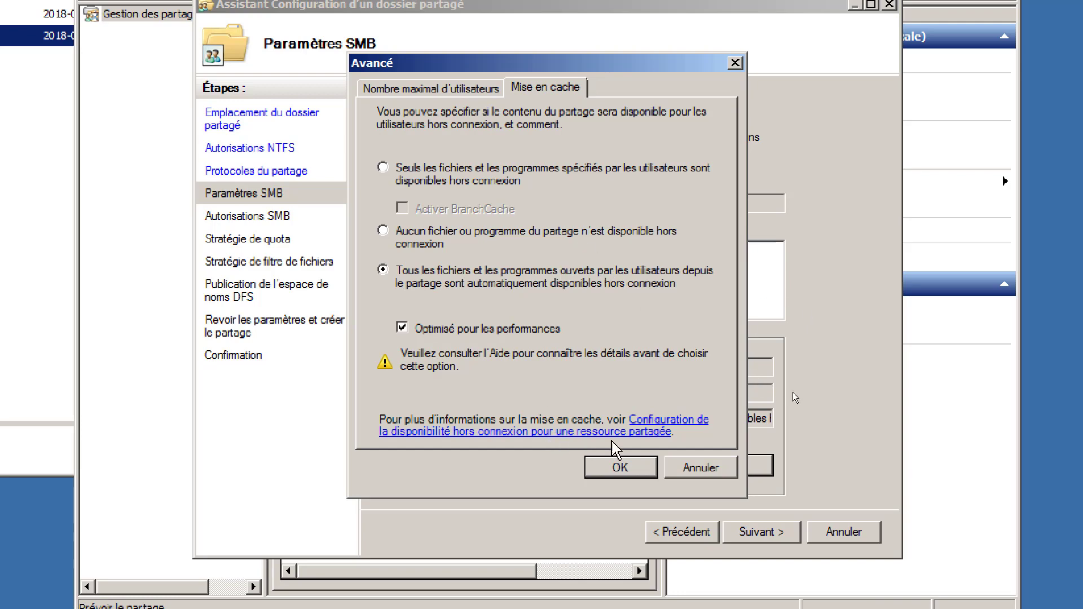
left_click(619, 473)
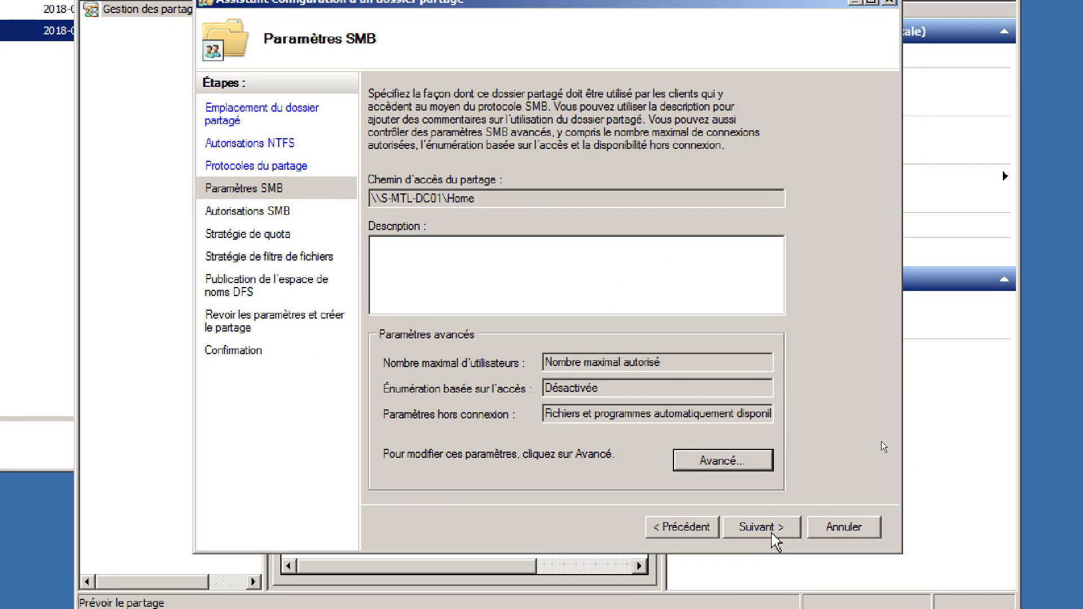
Set the Home share's SMB permissions to full control for administrators and read and write access for all other users and groups
left_click(762, 533)
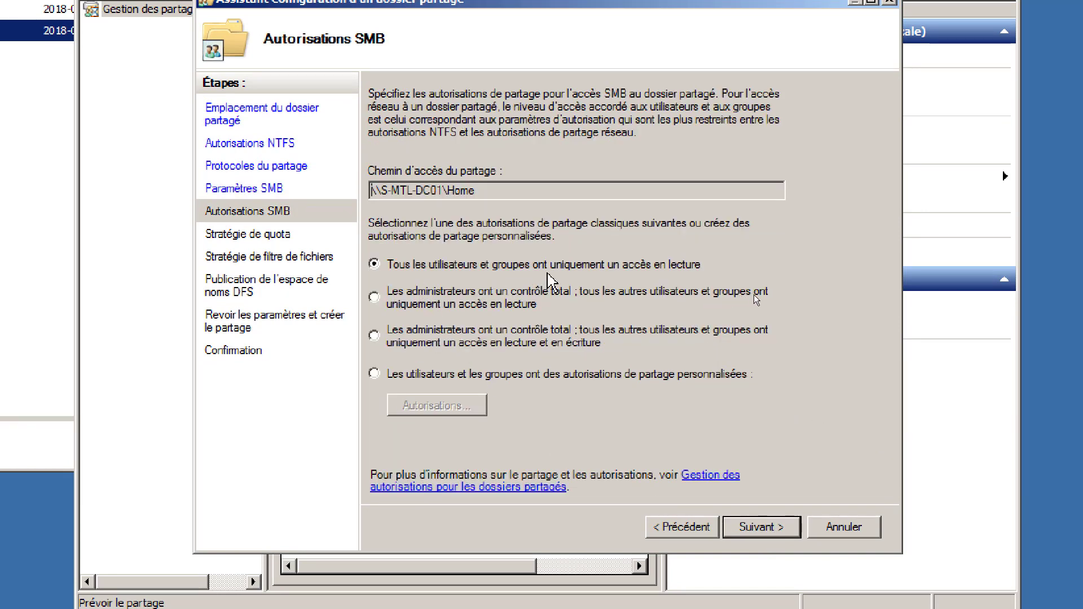
left_click(385, 338)
left_click(768, 527)
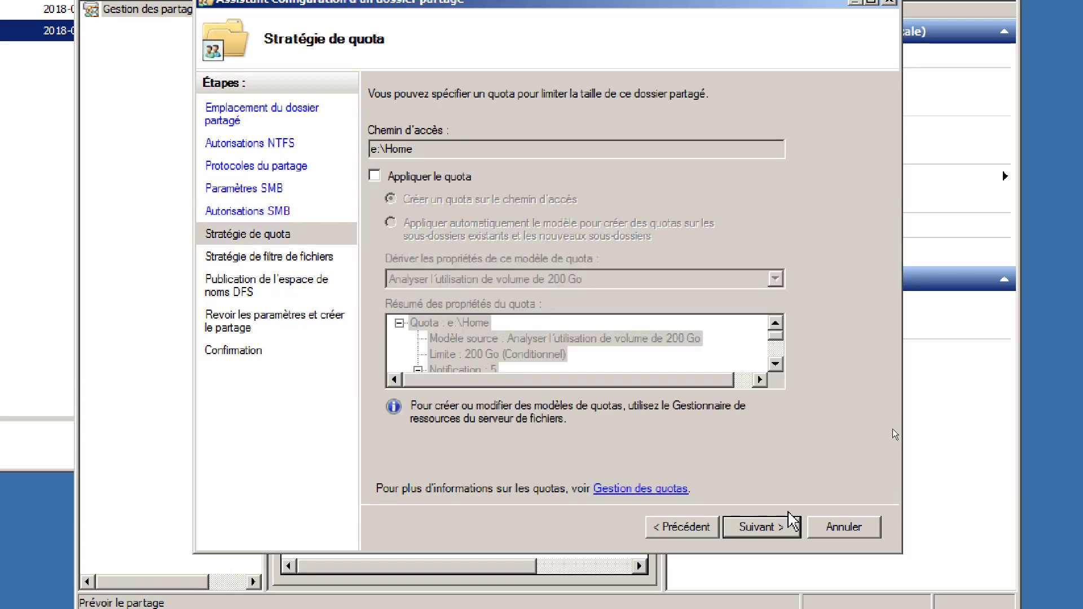
Try automatically applying the quota template to existing and new subfolders of e:\Home, and turn the quota off again
left_click(770, 532)
left_click(702, 527)
left_click(399, 179)
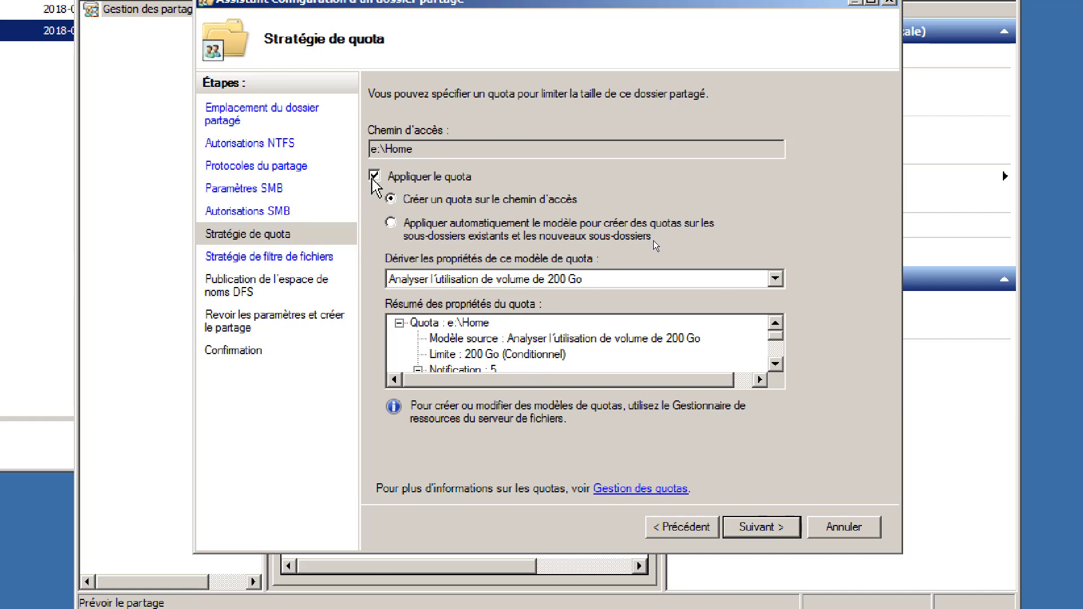
left_click(391, 223)
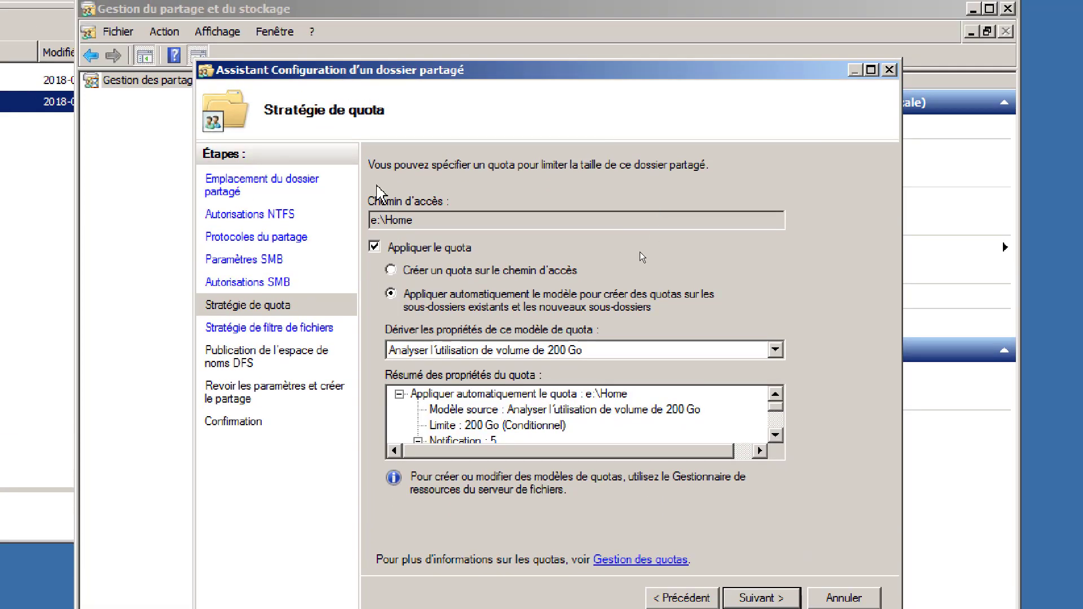
left_click(375, 247)
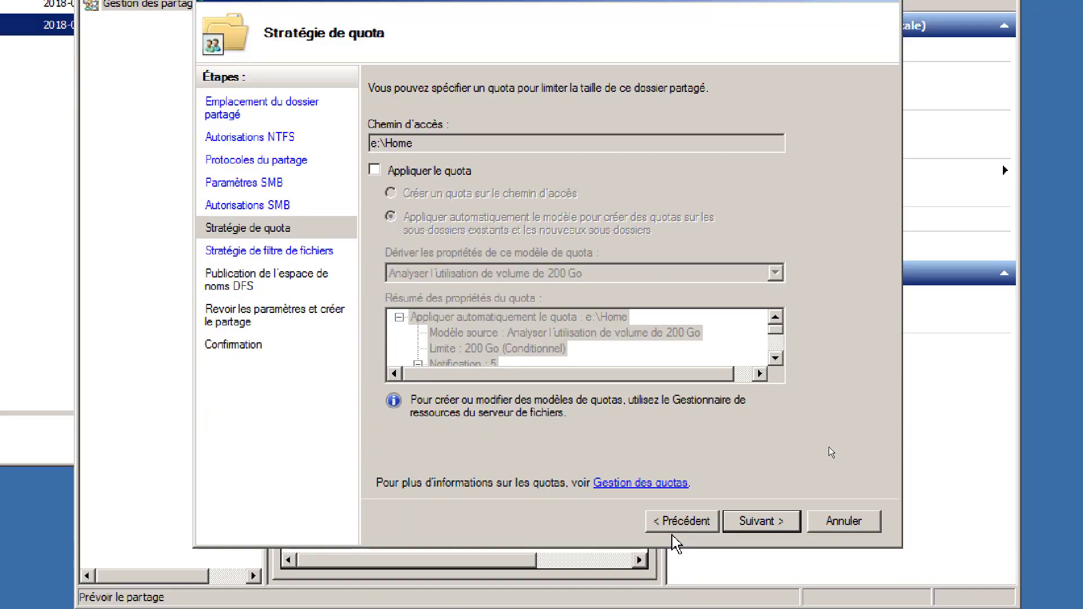
Create the Home share without a quota, file filter or DFS namespace publication, and close the wizard
left_click(736, 518)
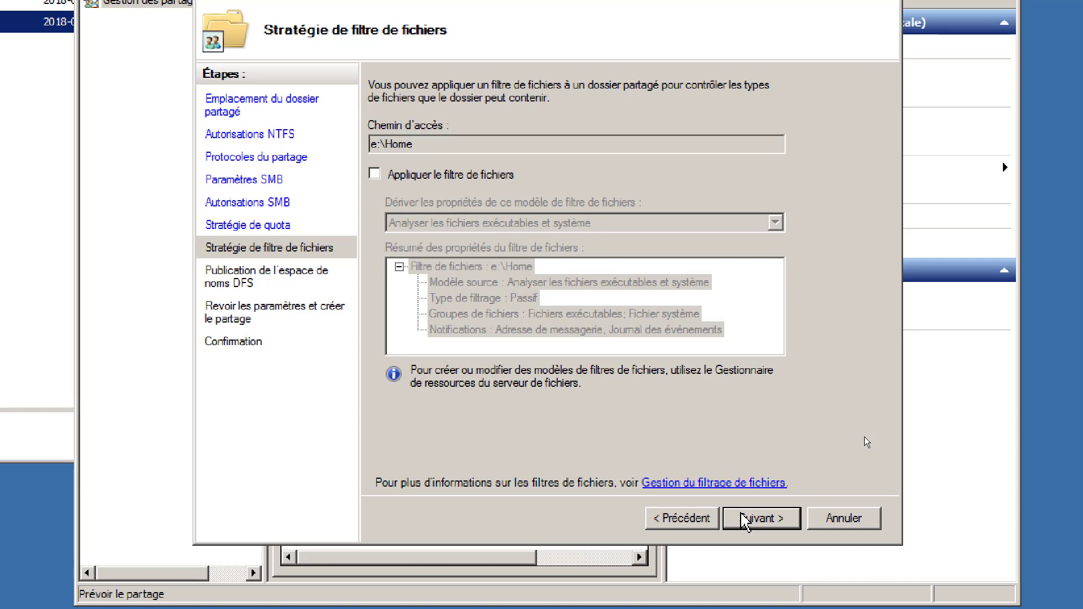
left_click(743, 519)
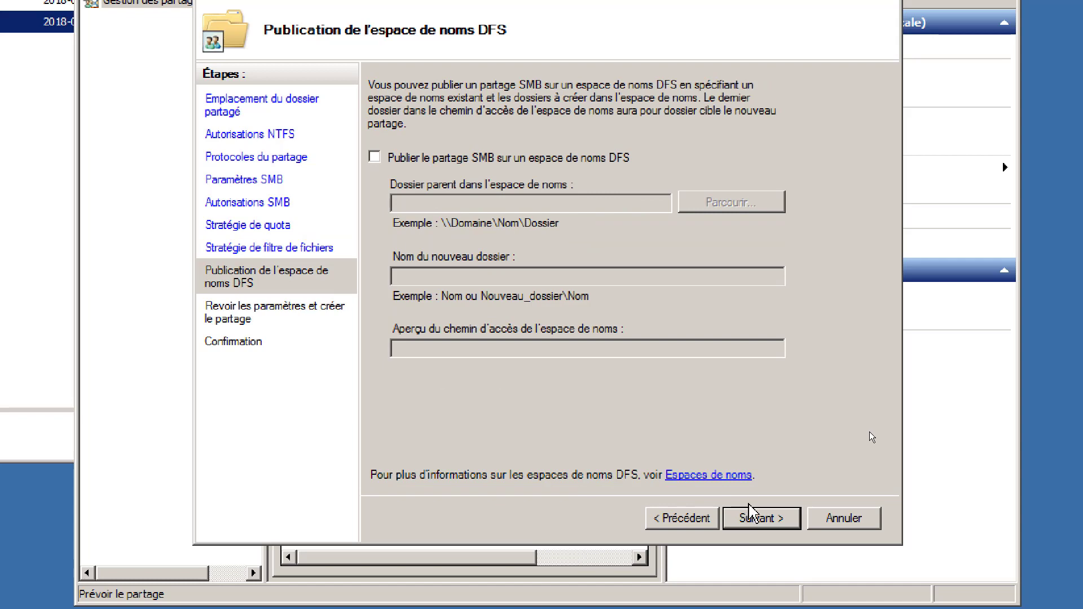
left_click(776, 524)
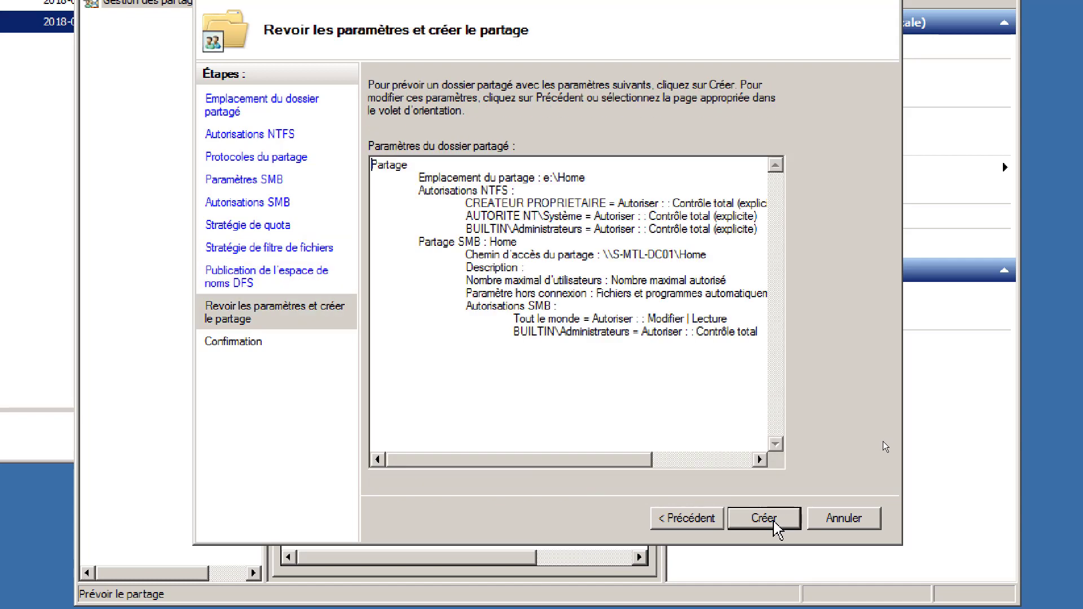
left_click(774, 528)
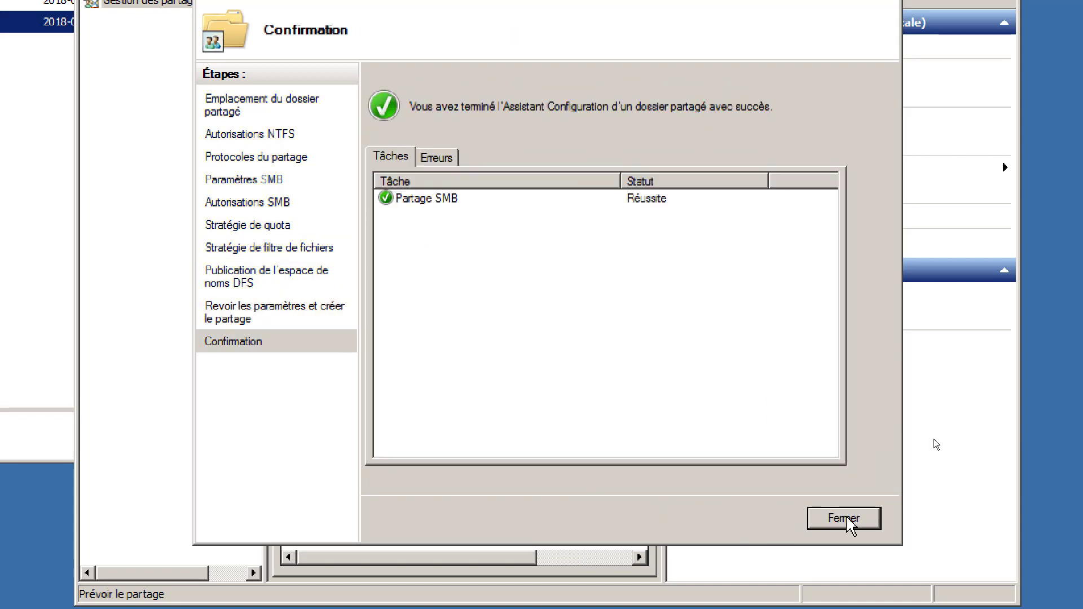
left_click(864, 518)
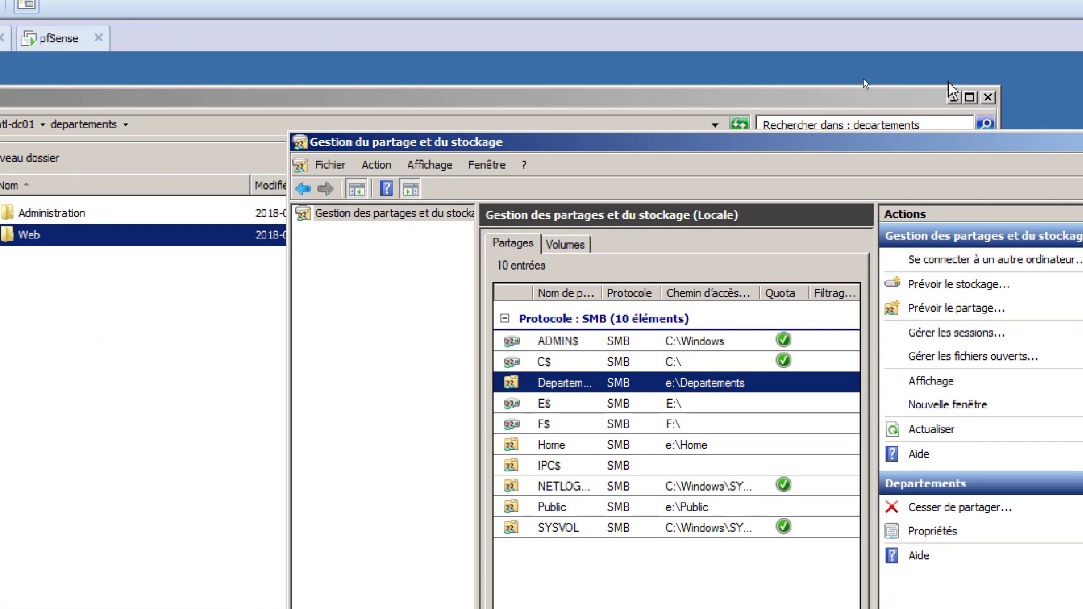
Put away the departements folder window and open the profile settings of the first user in OU_Utilisateurs in Active Directory
left_click(951, 99)
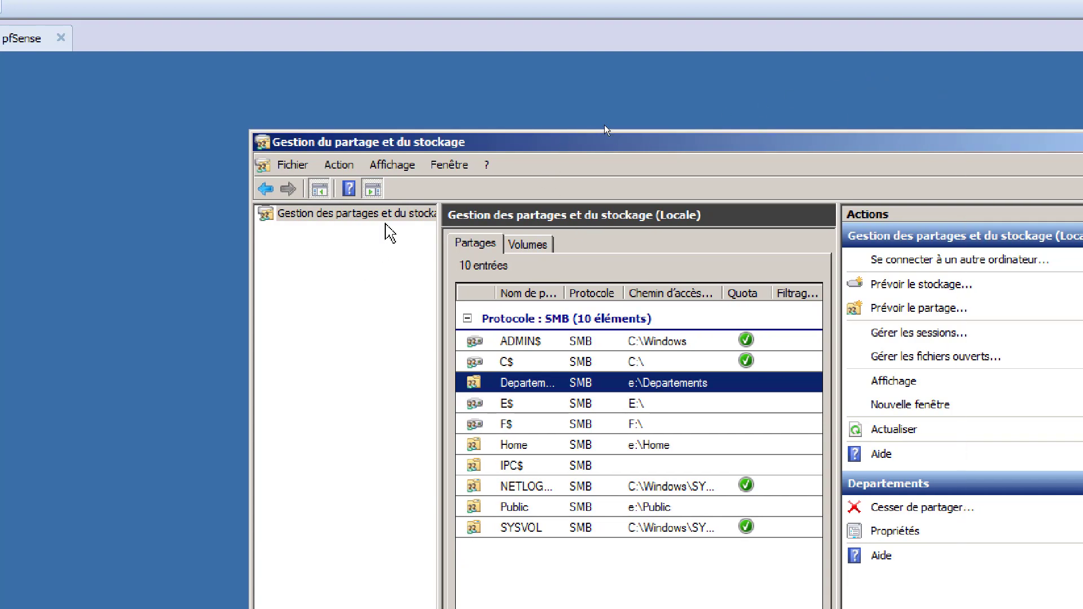
left_click_drag(613, 145, 661, 158)
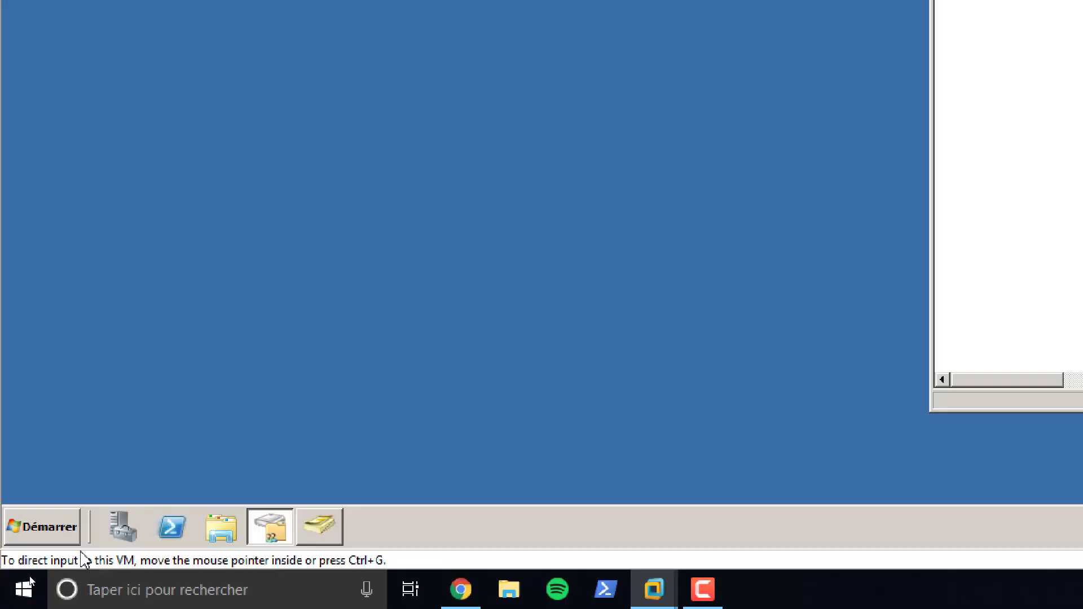
left_click(330, 528)
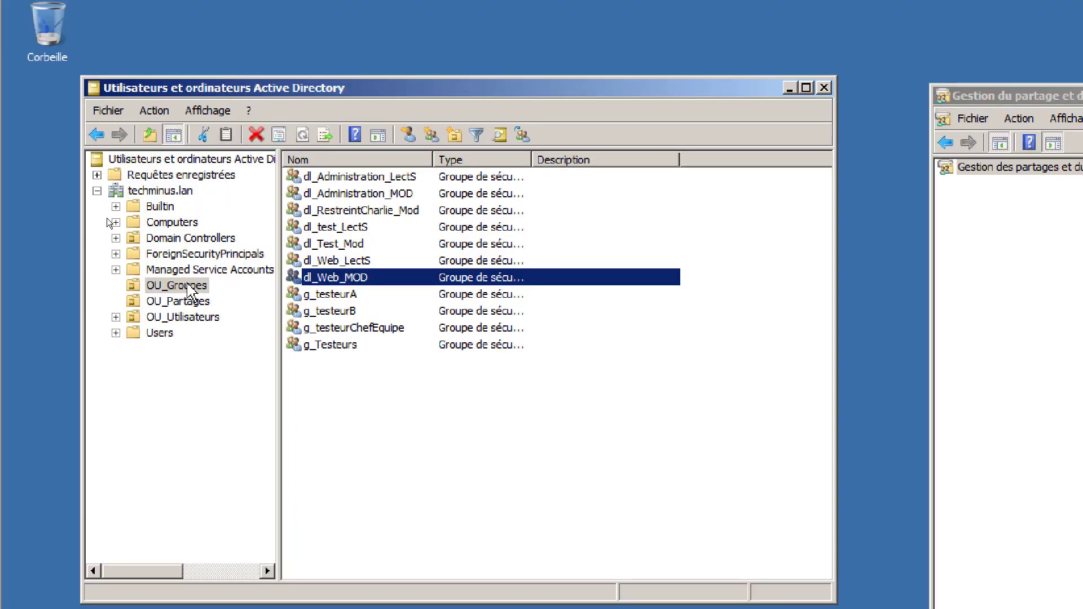
left_click(192, 317)
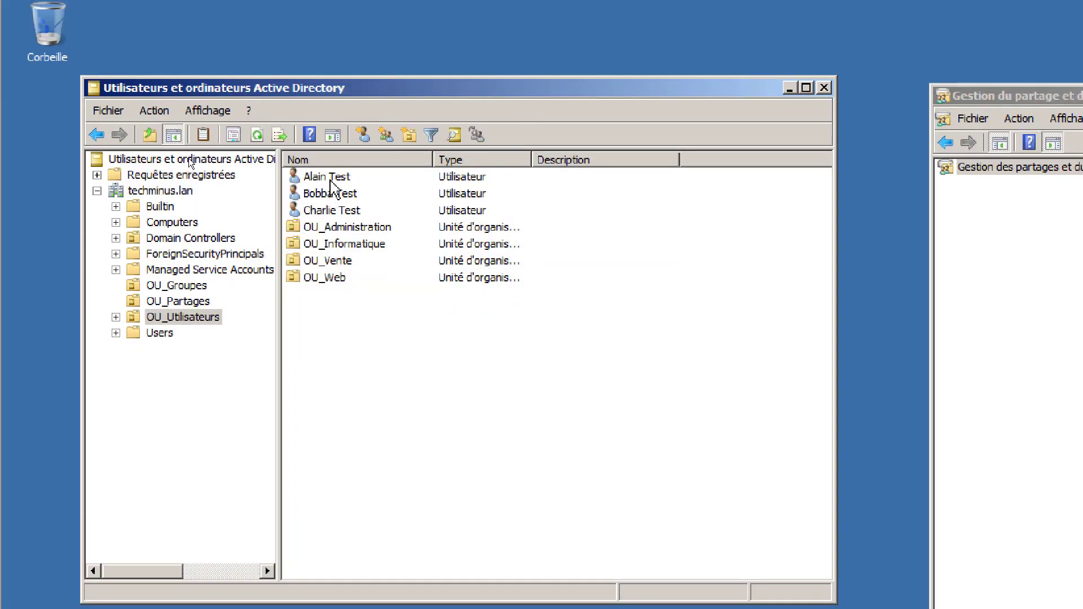
right_click(330, 180)
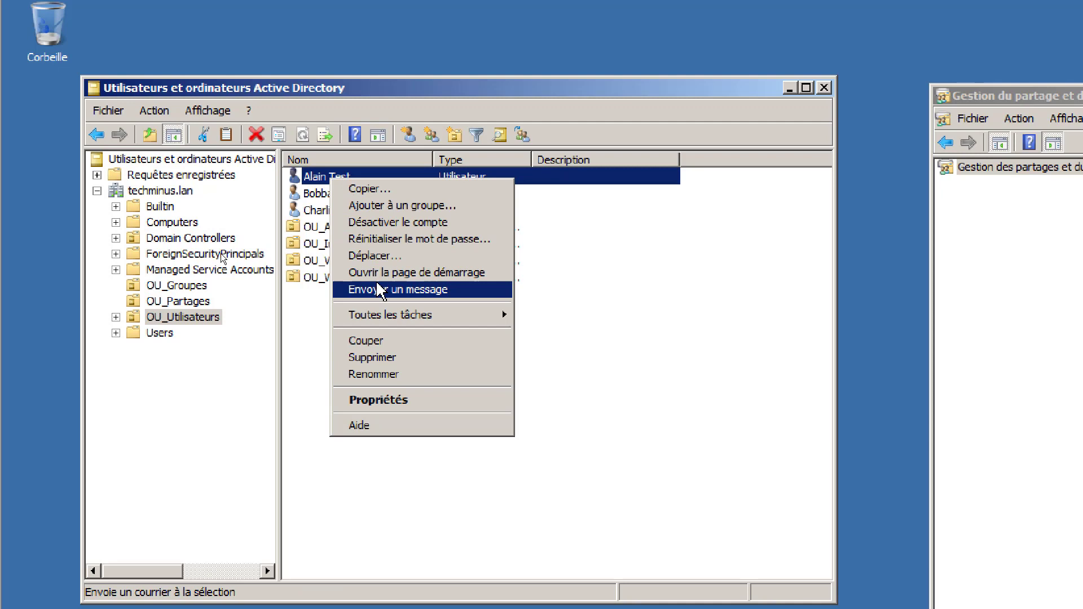
left_click(395, 400)
left_click(390, 194)
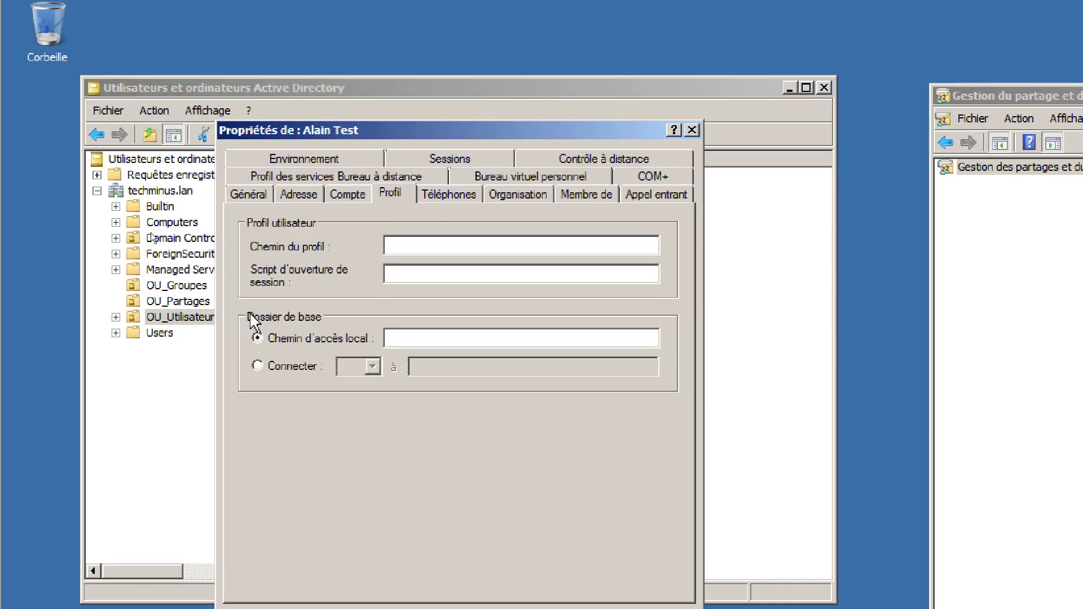
Connect the user's home folder as drive P: to \\s-mtl-dc01\home\%username% and apply the change
left_click(257, 366)
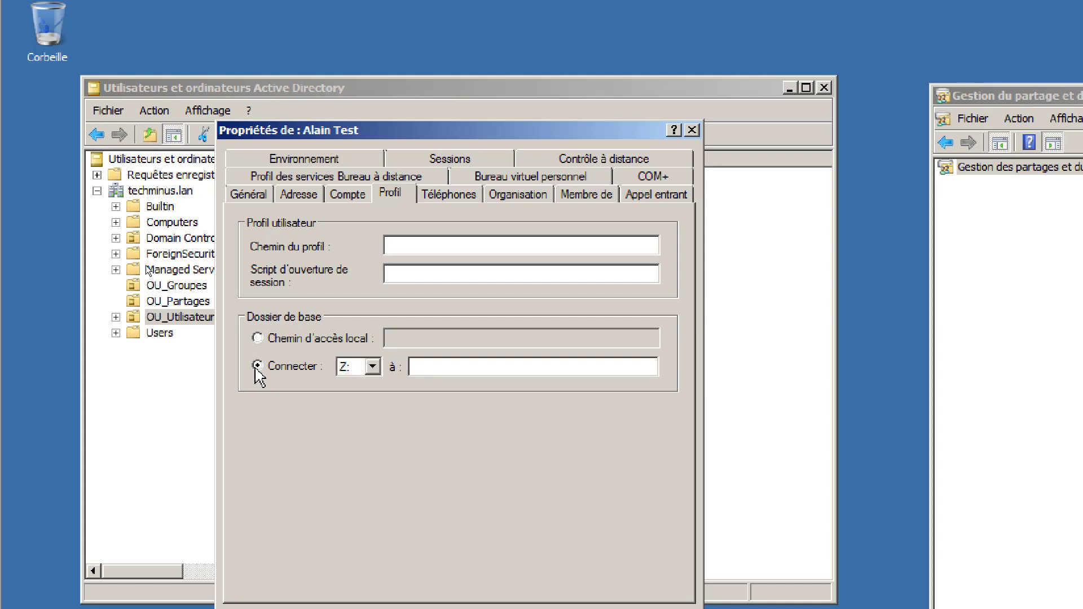
left_click(347, 368)
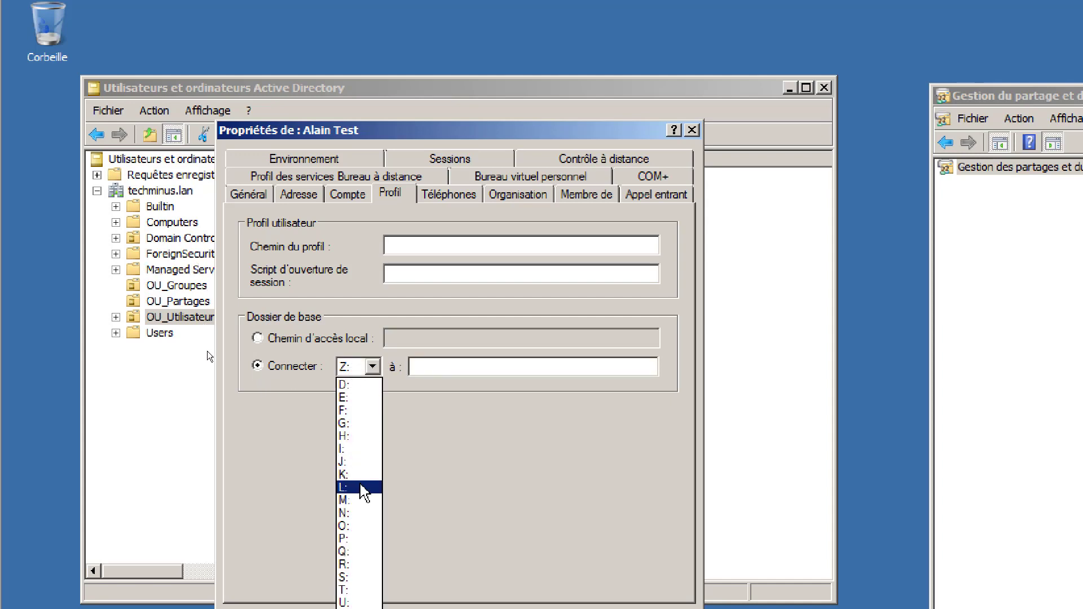
left_click(364, 541)
left_click(447, 364)
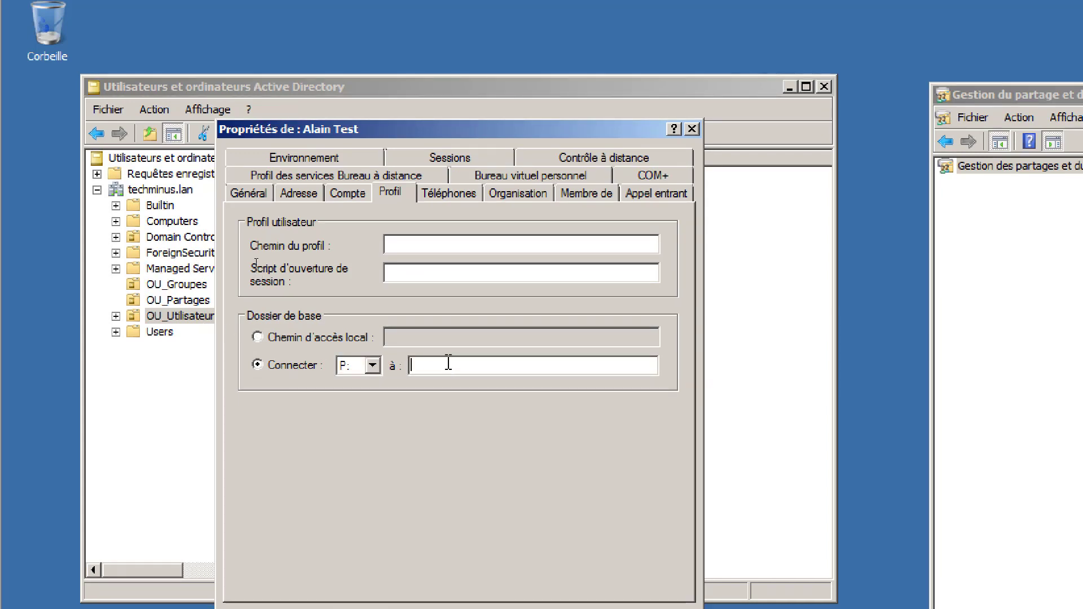
type("\\\\")
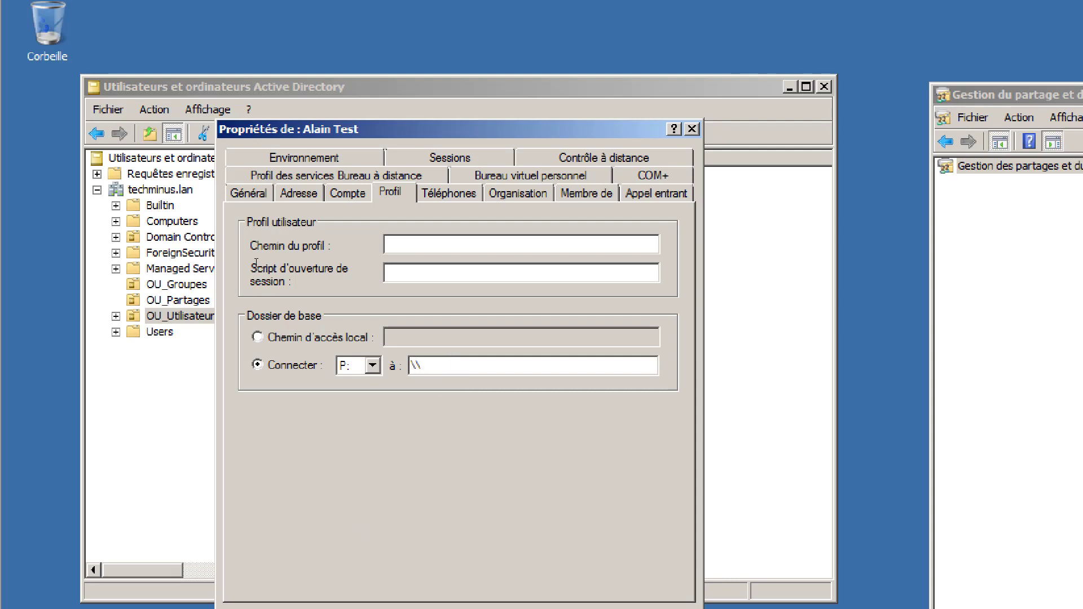
type("s-mtl-dc01\\home\\%username")
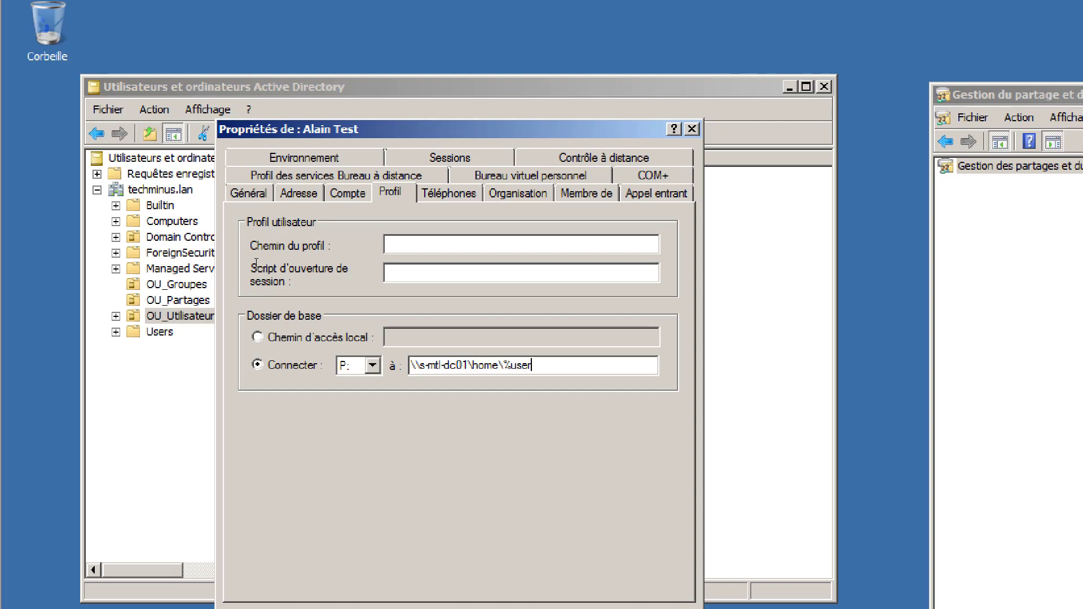
type("%")
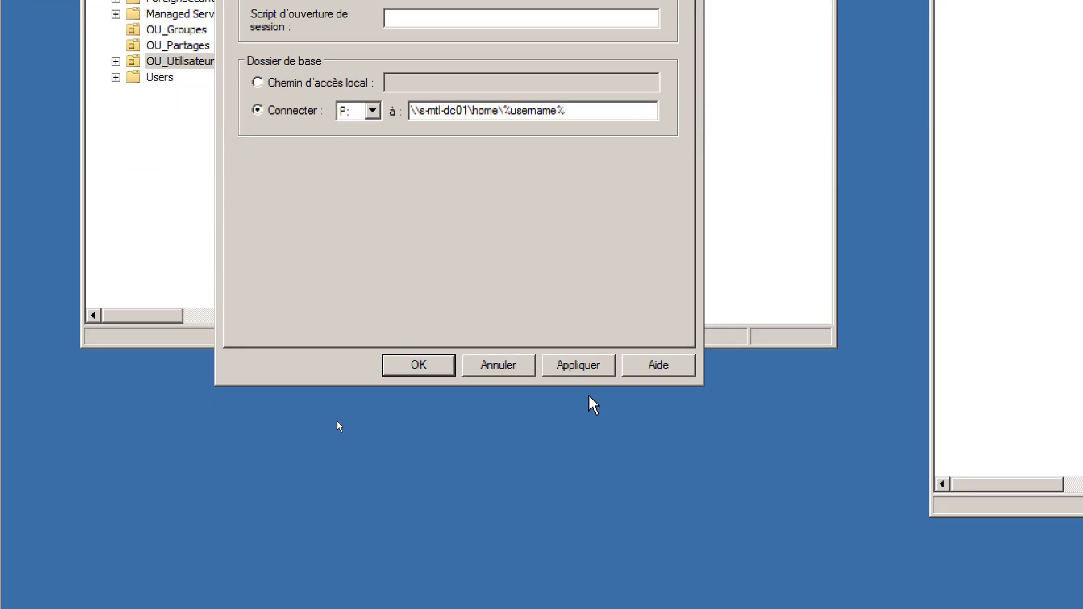
left_click(586, 367)
left_click(450, 364)
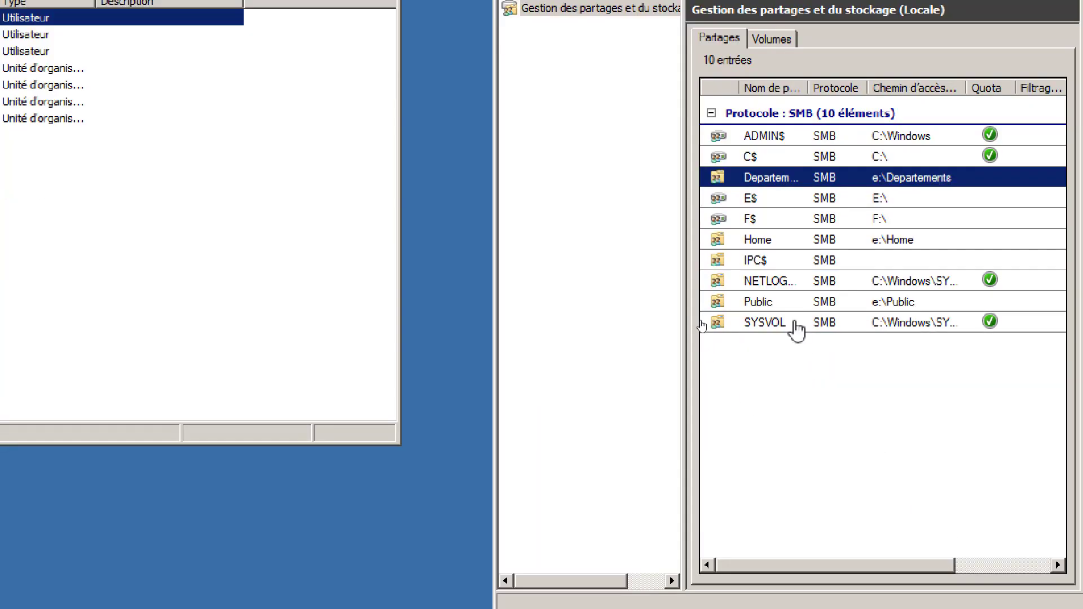
left_click(766, 243)
right_click(767, 242)
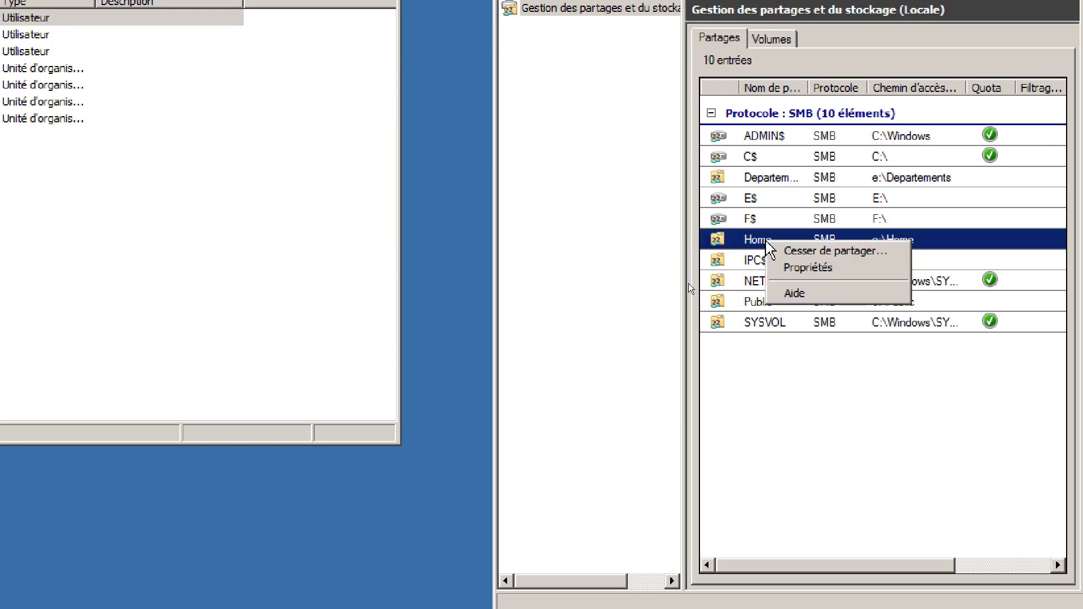
left_click(580, 279)
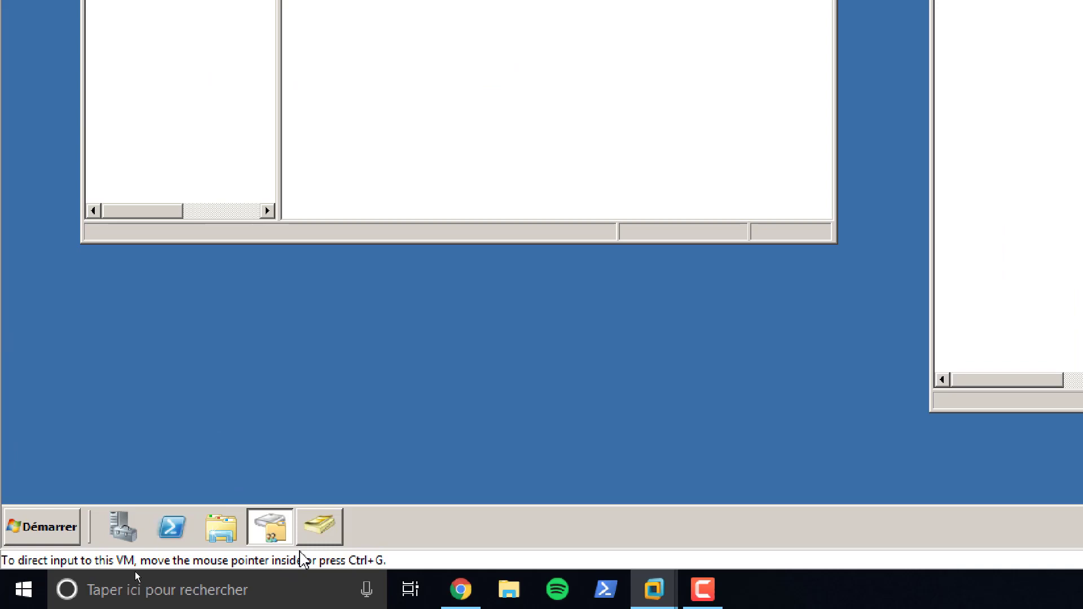
Open the Home folder on the Partages (E:) volume in the file explorer and select the user's testa folder
left_click(221, 528)
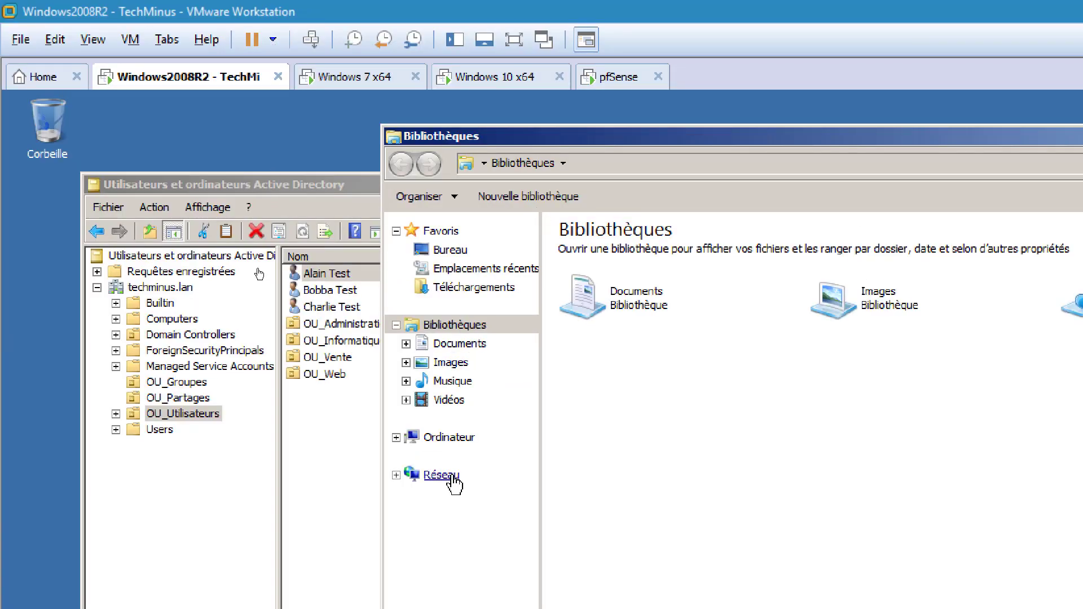
left_click(449, 437)
double_click(948, 266)
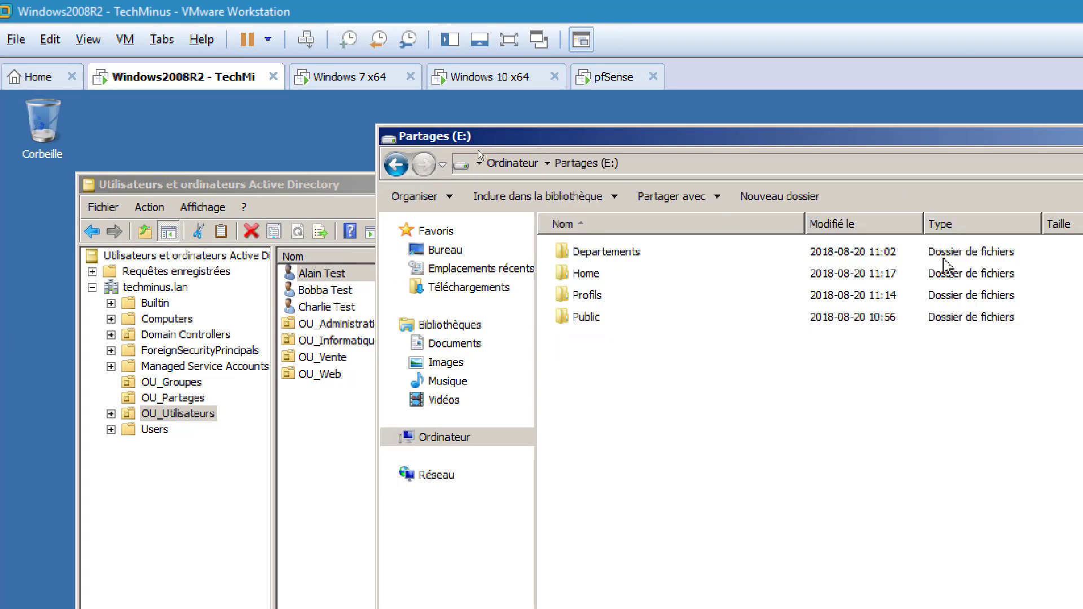
double_click(594, 273)
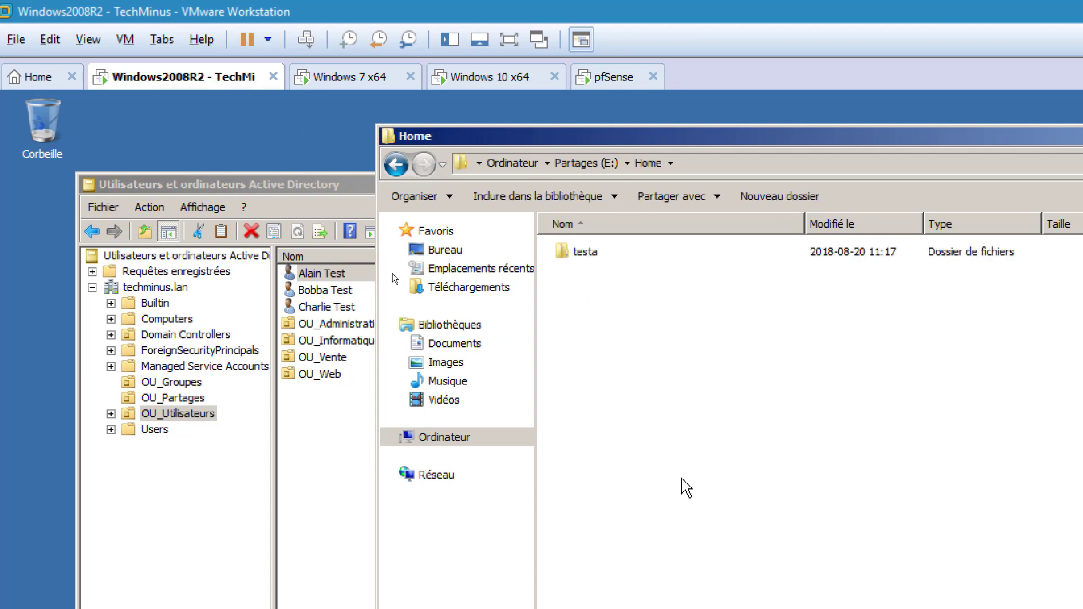
left_click(592, 261)
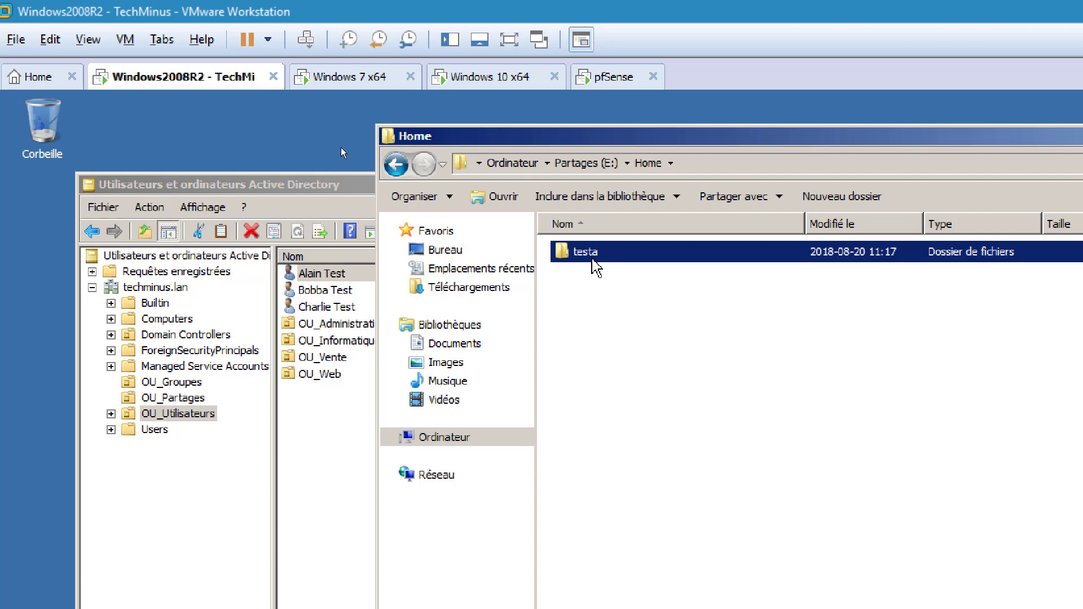
Check the user's own permissions in the security properties of the testa folder, and close the properties and the Home folder window
right_click(597, 269)
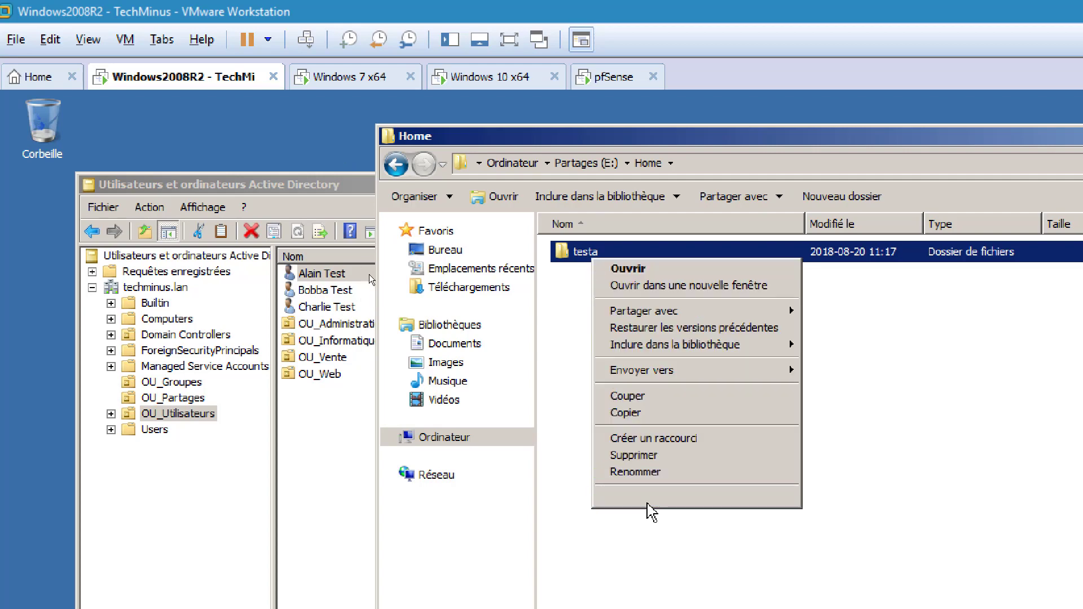
left_click(649, 504)
left_click(724, 297)
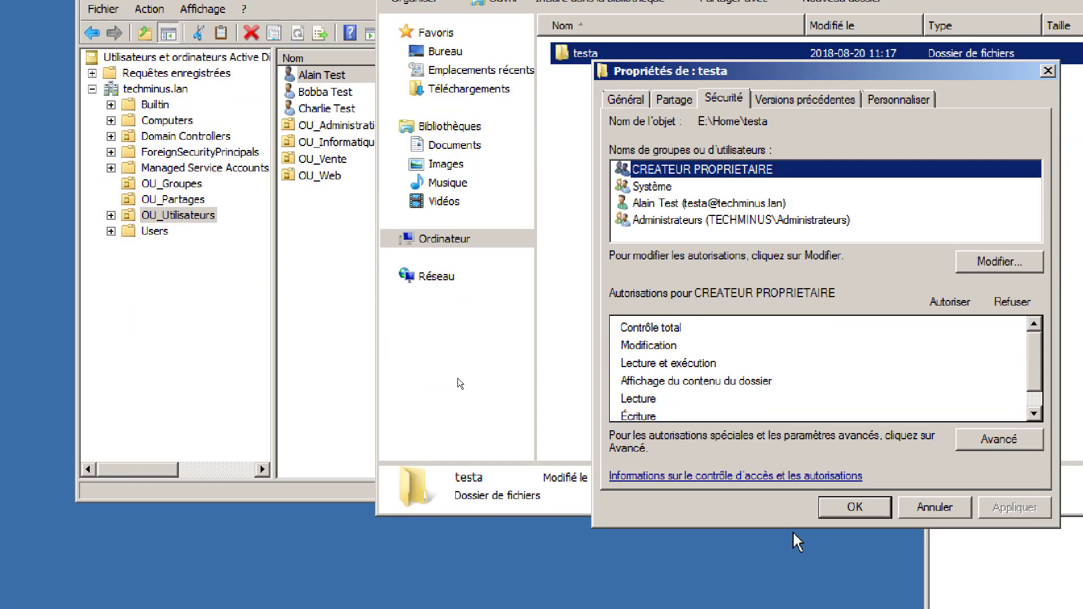
left_click(730, 204)
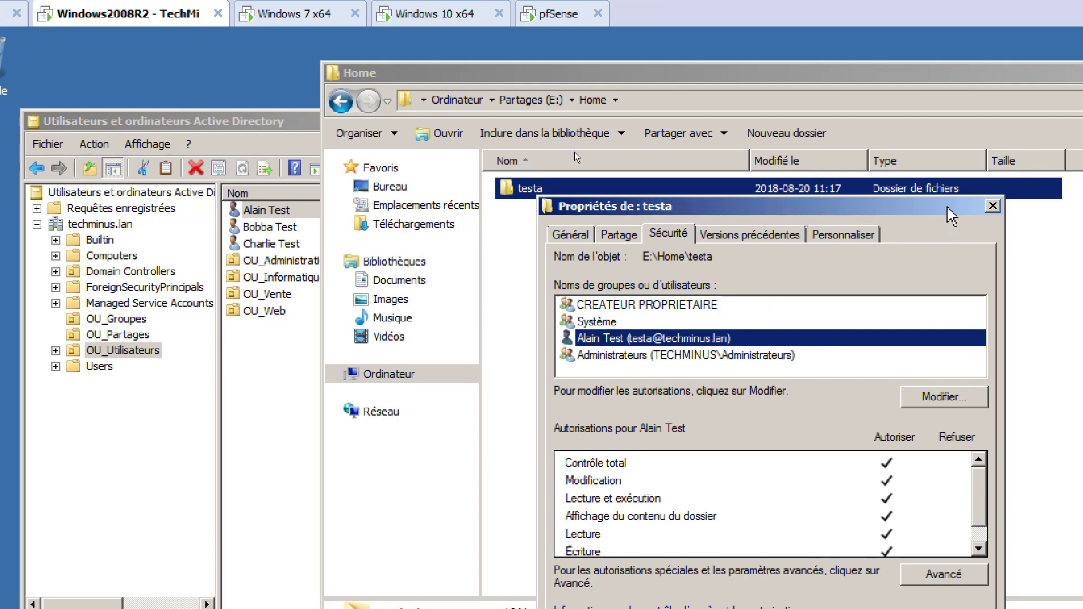
left_click(993, 206)
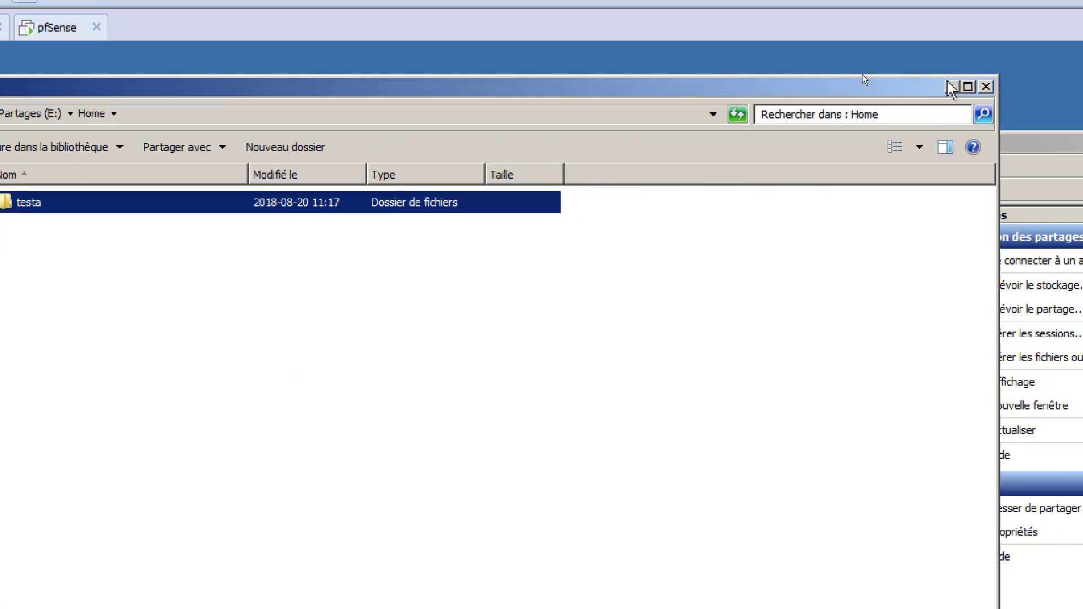
left_click(983, 88)
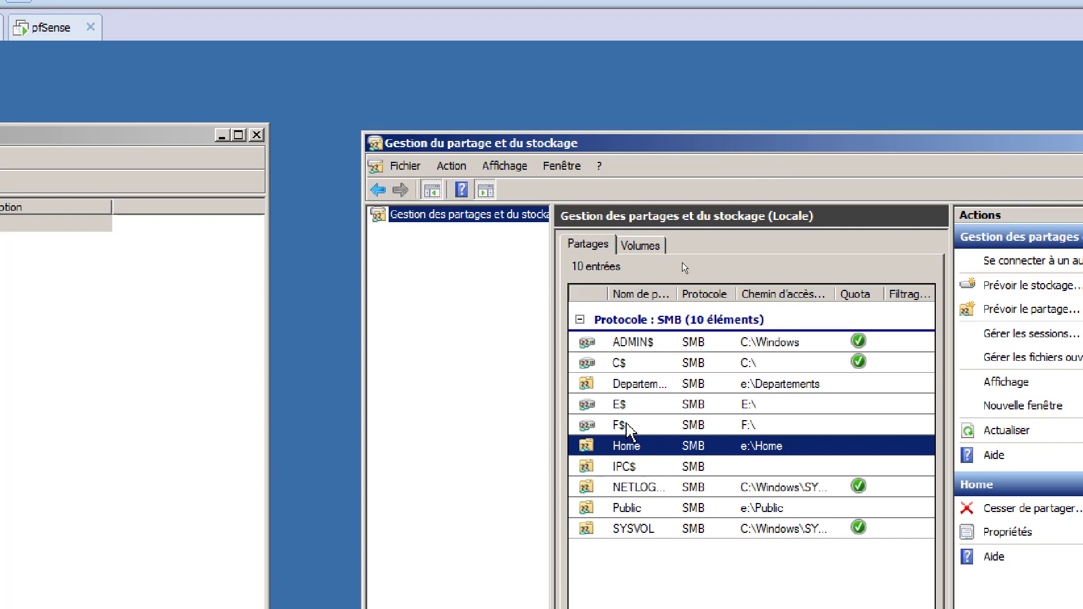
Start provisioning a new share with the Profils folder on the e$ volume as its location
left_click(1023, 309)
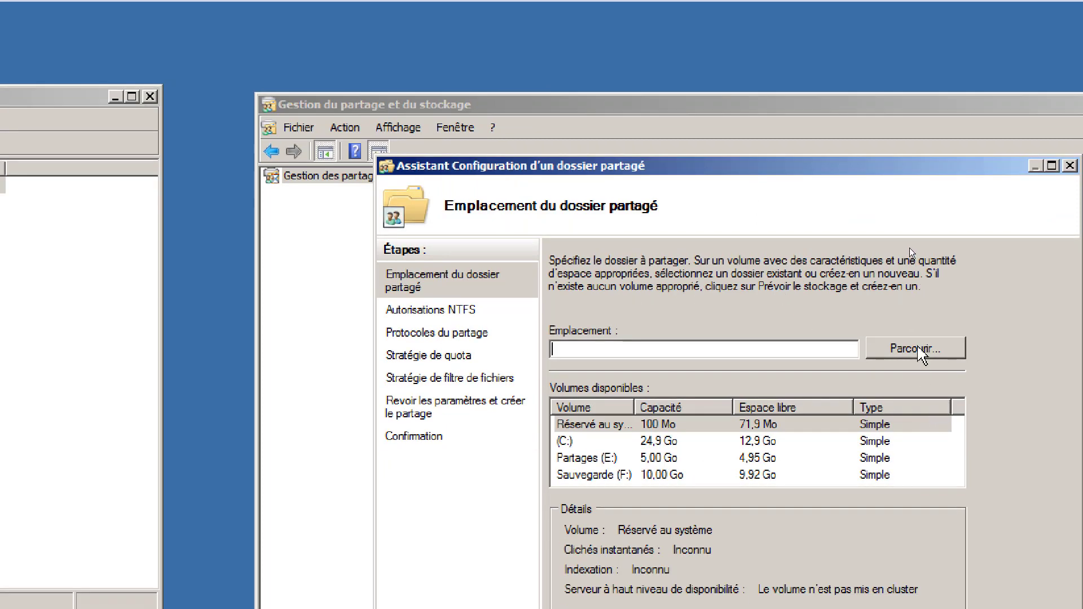
left_click(917, 350)
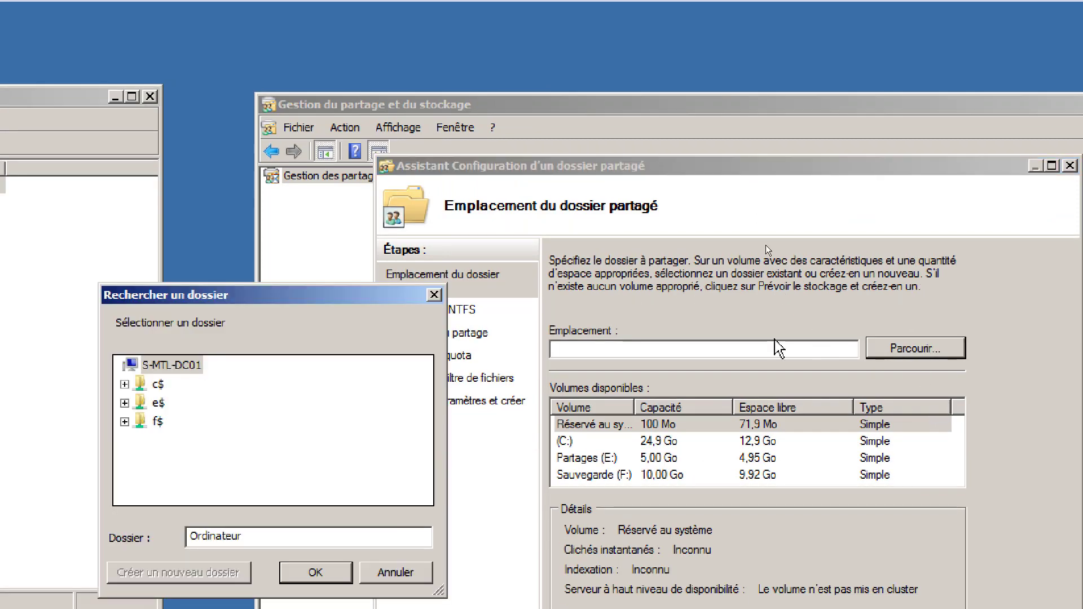
double_click(158, 403)
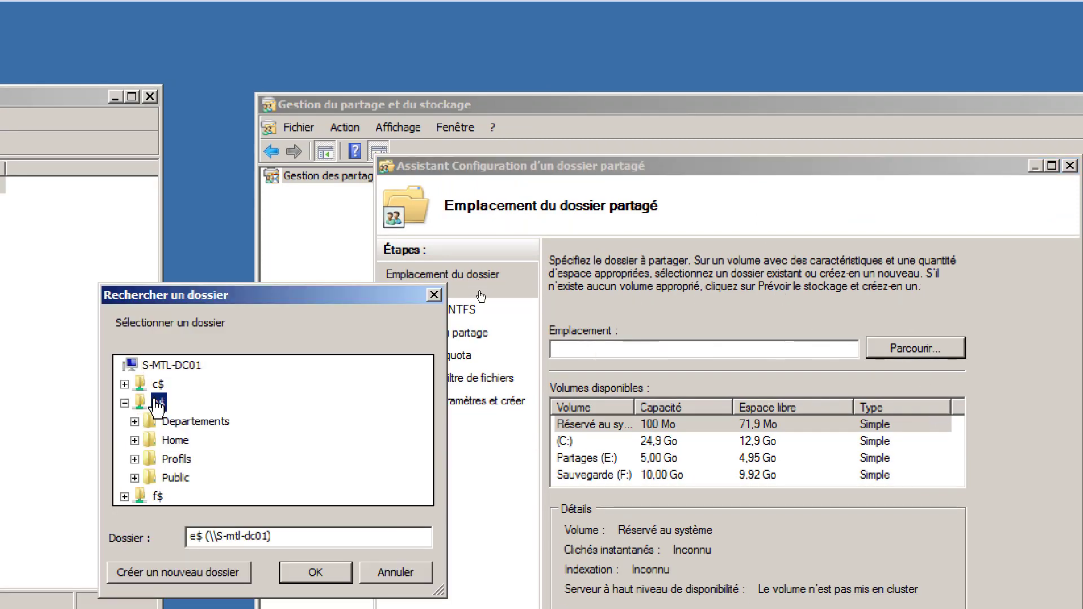
double_click(176, 458)
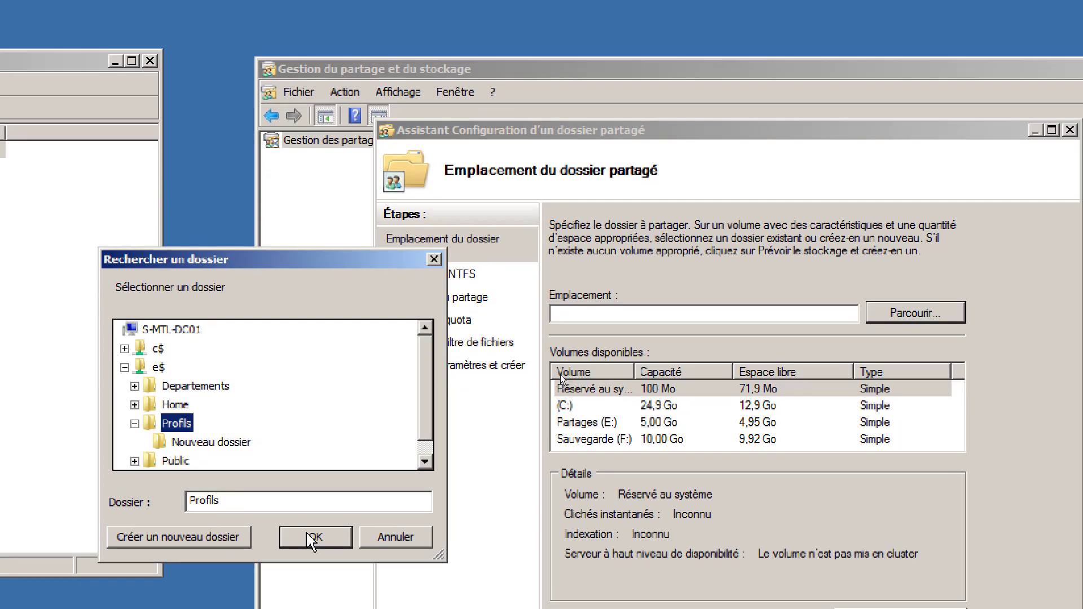
left_click(308, 548)
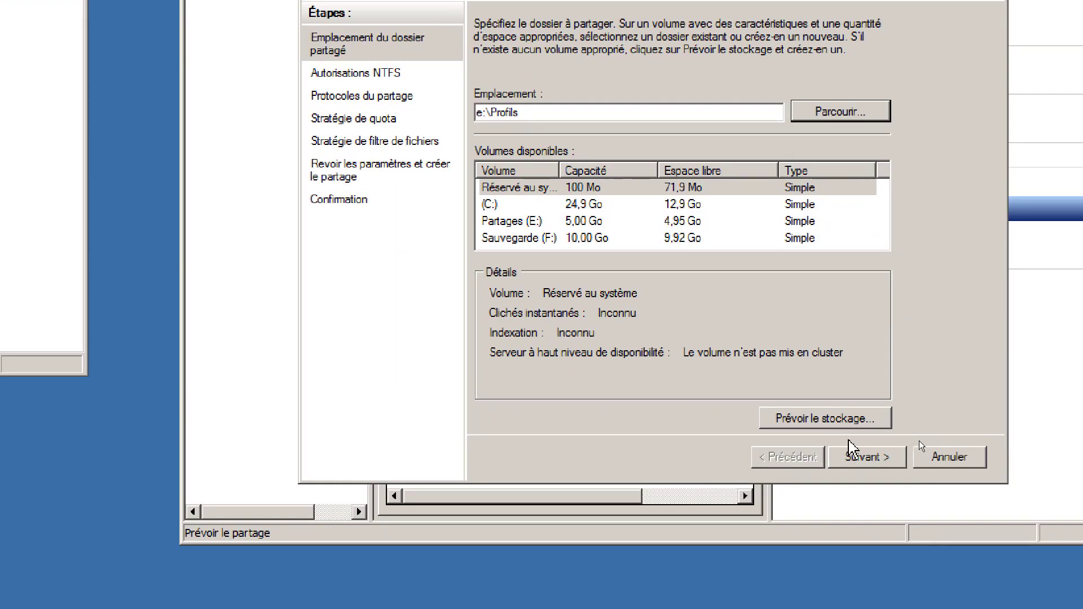
left_click(863, 455)
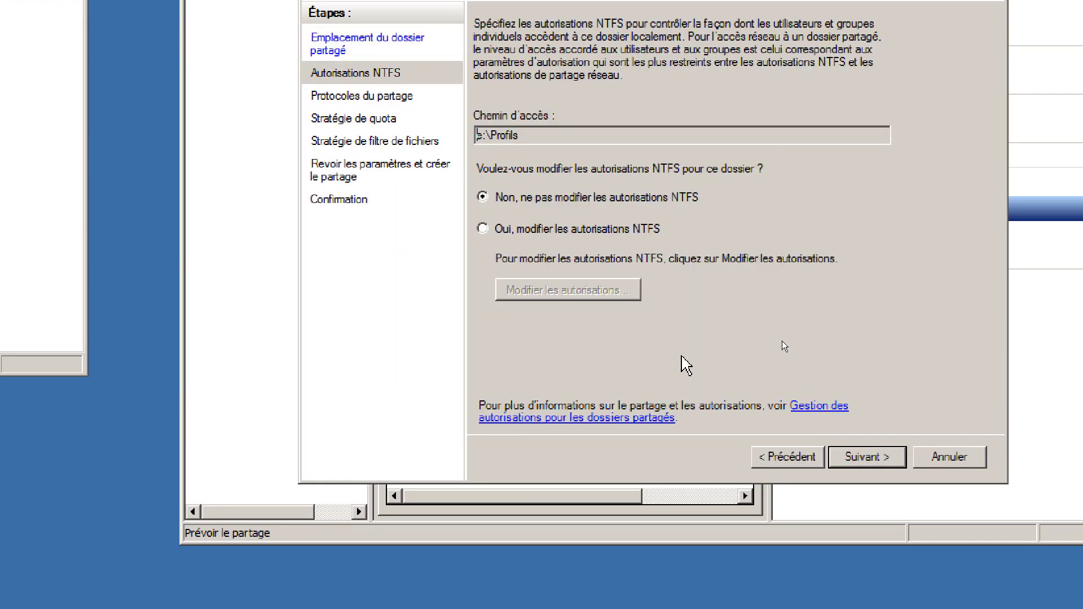
Choose to modify the NTFS permissions of Profils and stop inheriting from the parent, keeping the inherited entries as explicit ones
left_click(605, 232)
left_click(625, 292)
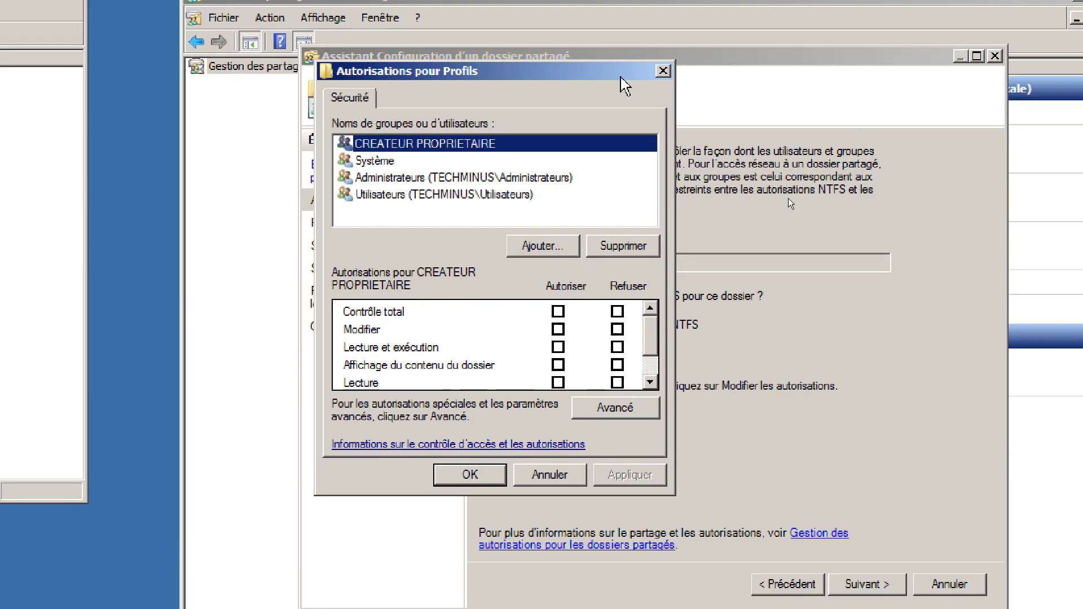
left_click(629, 416)
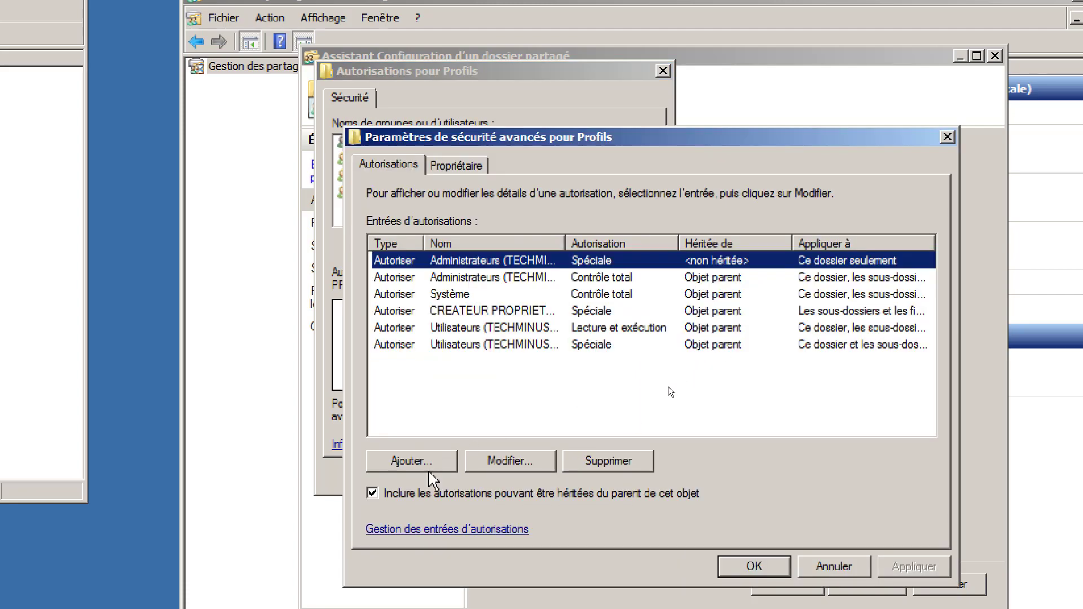
left_click(415, 494)
left_click(502, 317)
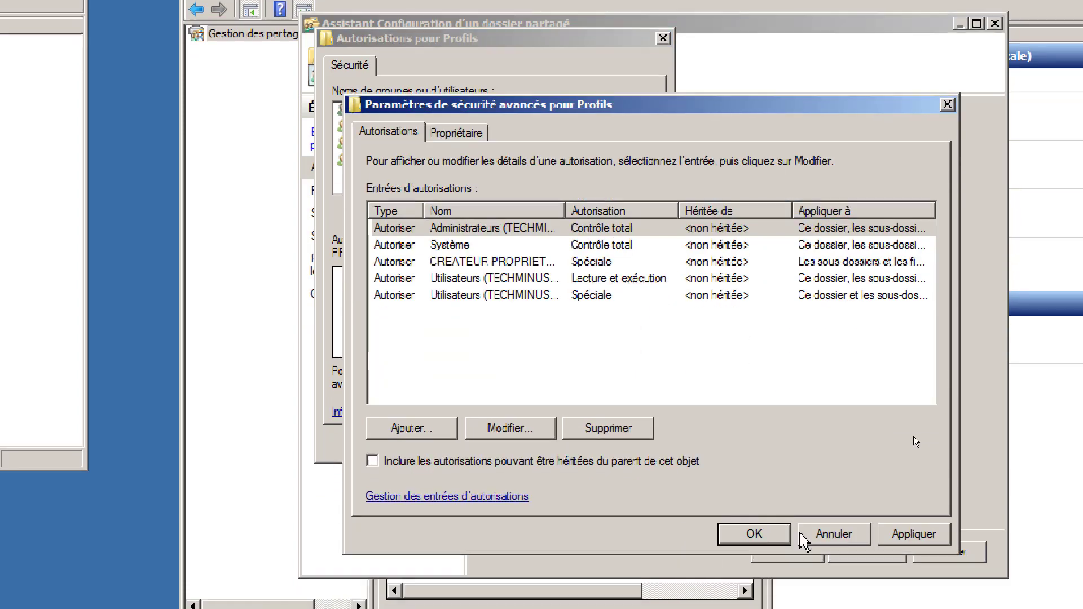
left_click(920, 535)
left_click(762, 535)
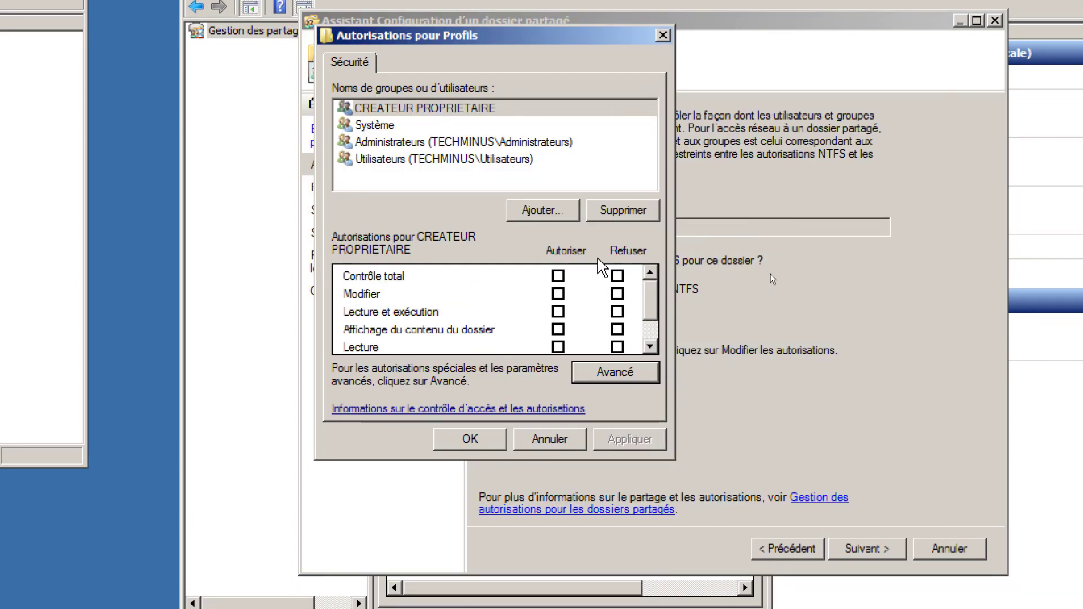
Remove the Utilisateurs group from the Profils permissions and add it back as a fresh entry
left_click(468, 160)
left_click(612, 214)
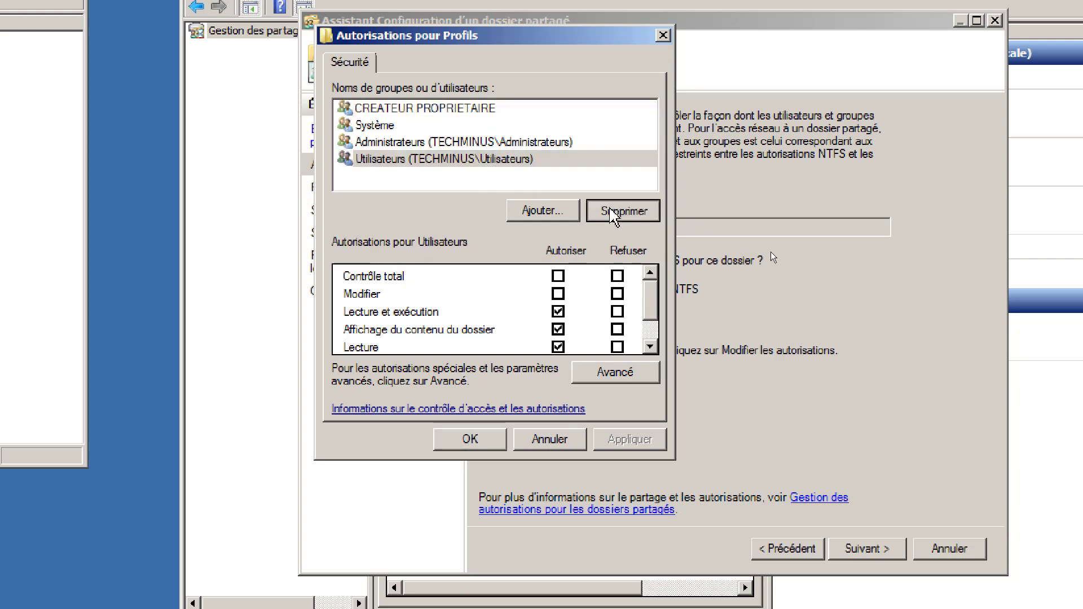
left_click(539, 212)
type("util")
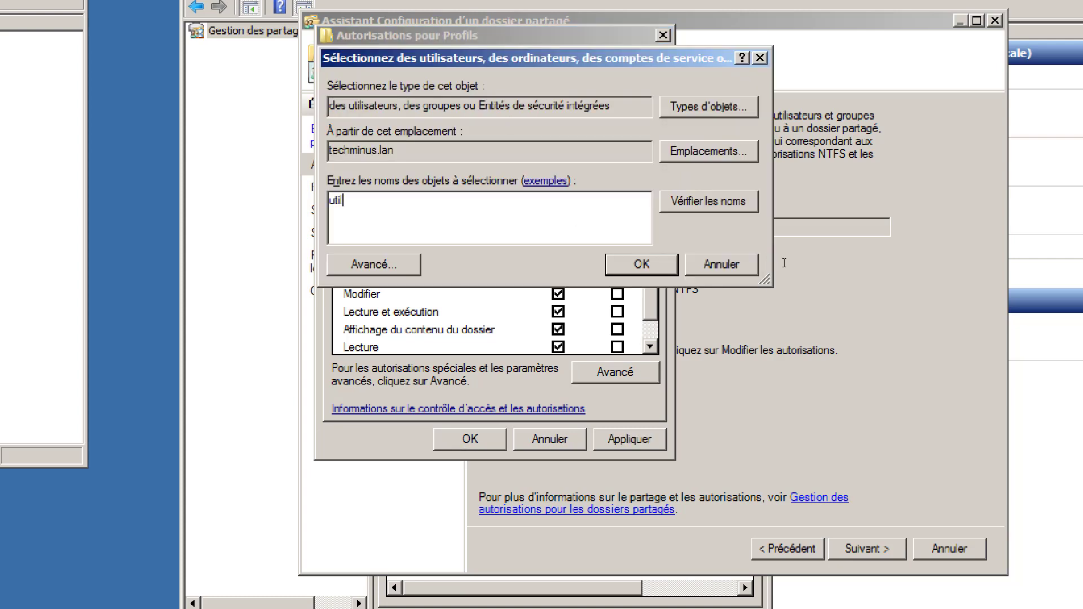
type("isateurs")
key("Return")
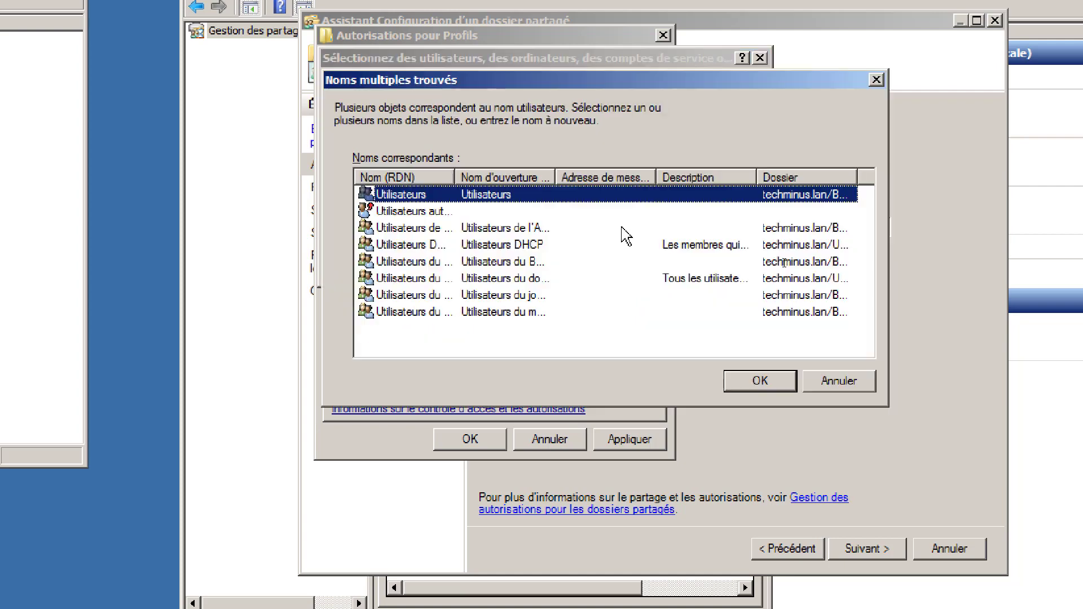
left_click(734, 380)
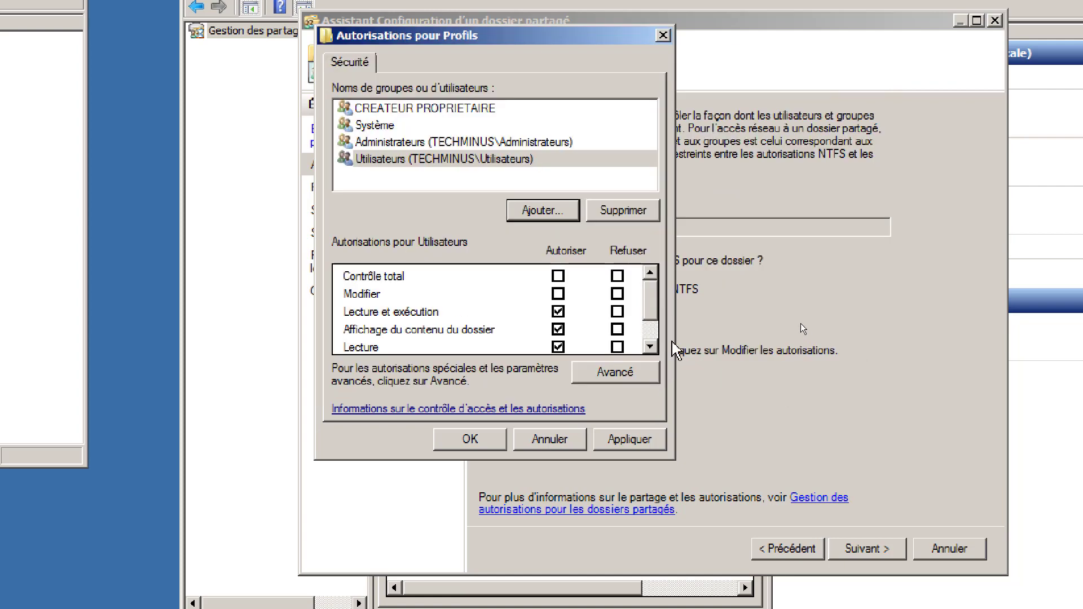
Allow the Utilisateurs group only Écriture on Profils, clearing its read, execute and list permissions, and apply the change
left_click_drag(651, 295, 653, 311)
left_click(558, 276)
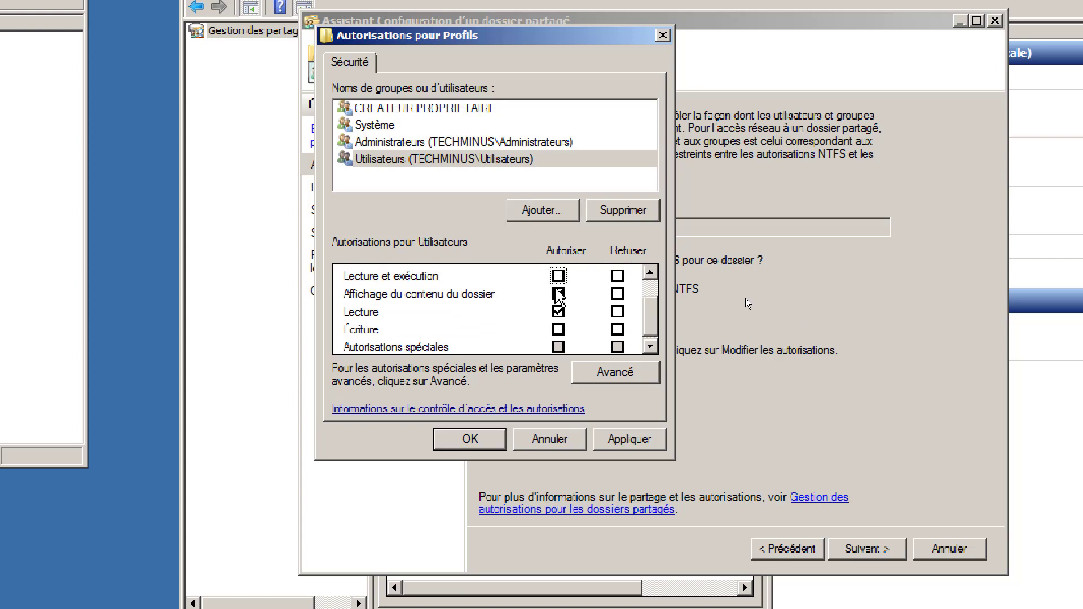
left_click(558, 311)
left_click(558, 330)
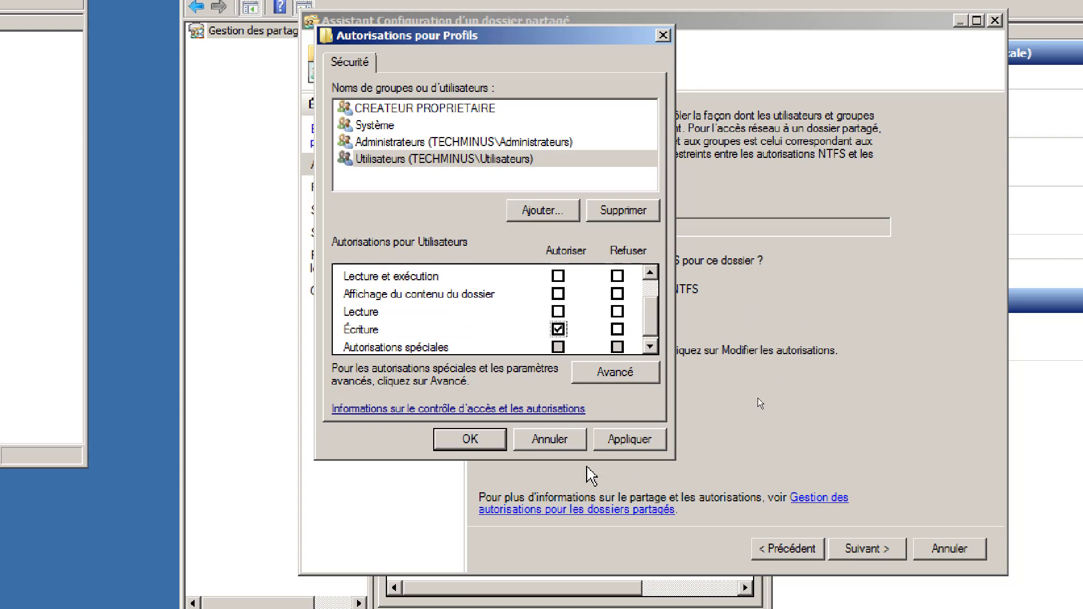
left_click(609, 441)
left_click(470, 442)
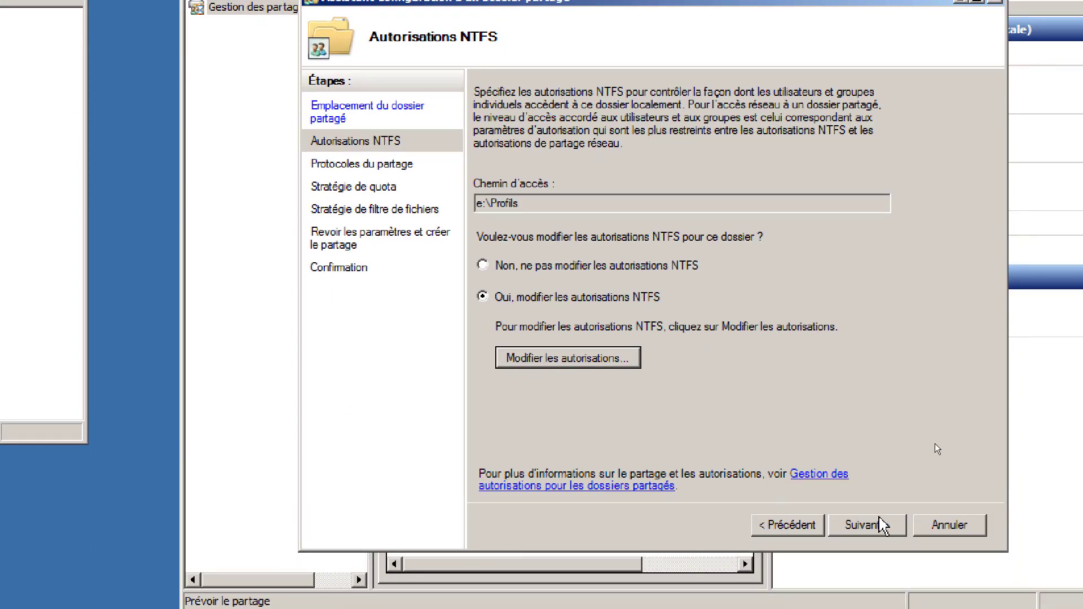
Continue to the SMB settings and make no files or programs of the Profils share available offline
left_click(878, 530)
left_click(879, 530)
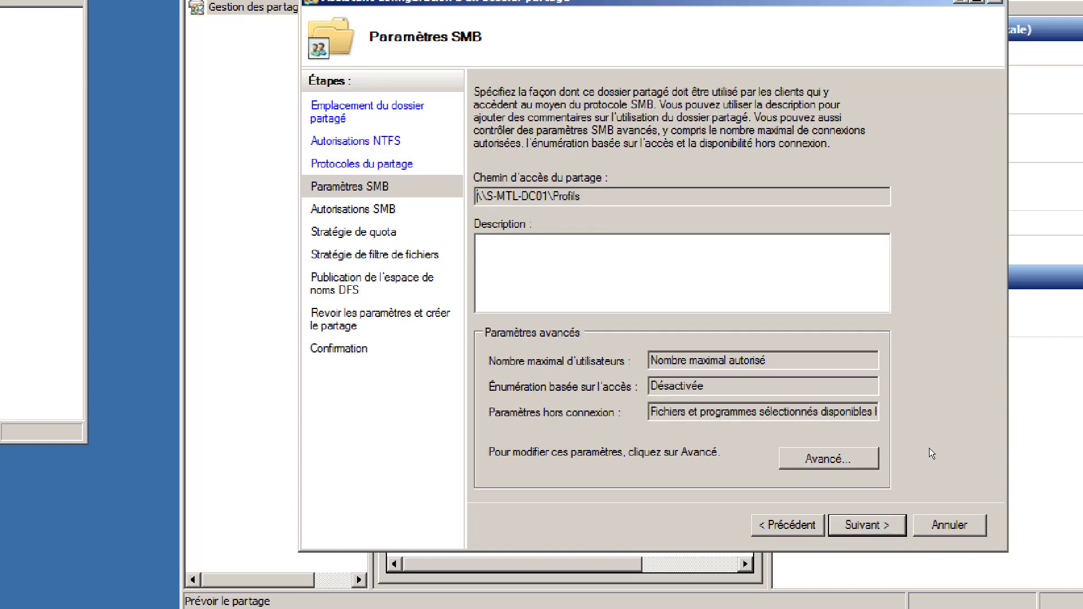
left_click(832, 461)
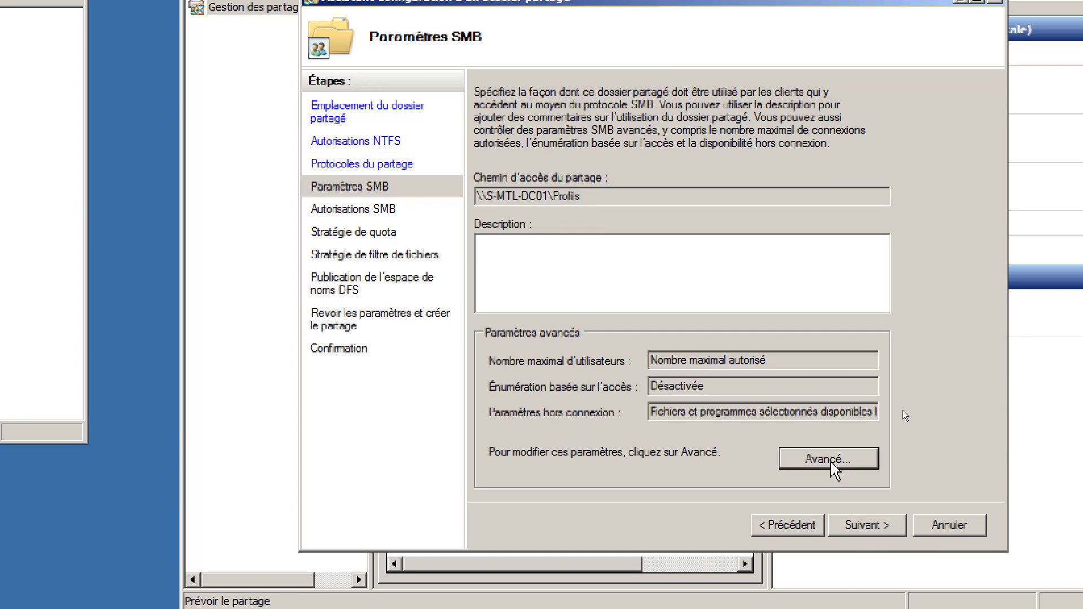
left_click(653, 83)
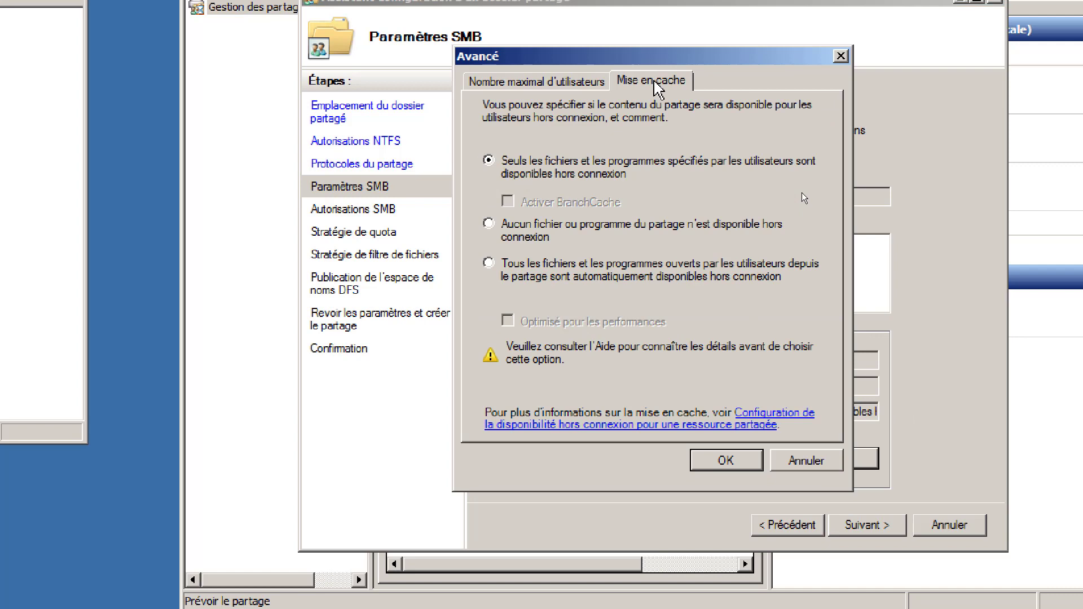
left_click(530, 232)
left_click(755, 468)
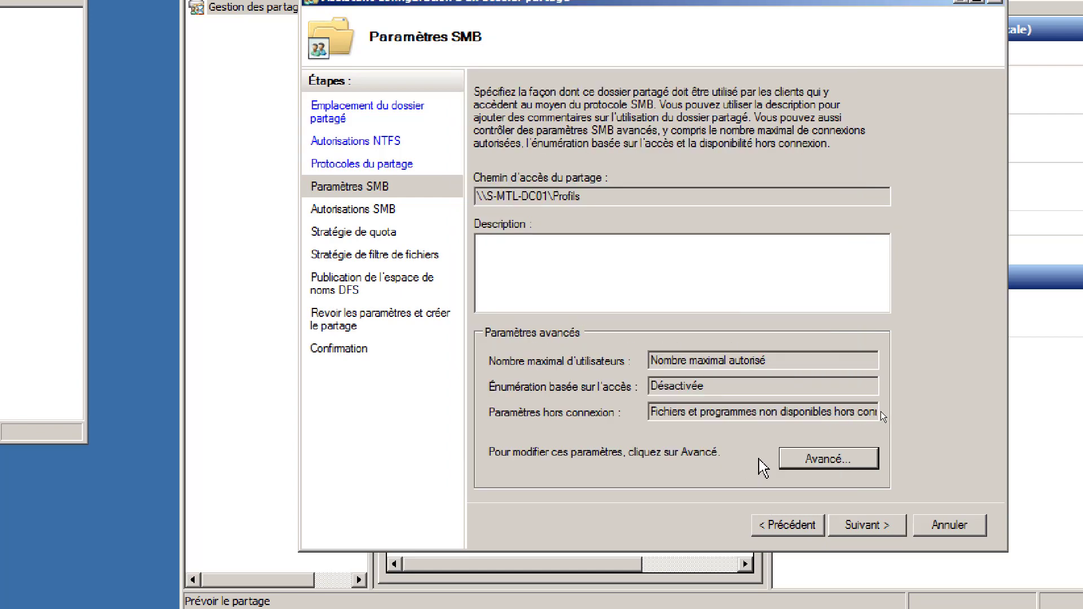
Give administrators full control over the share and all other users and groups read and write access only
left_click(868, 527)
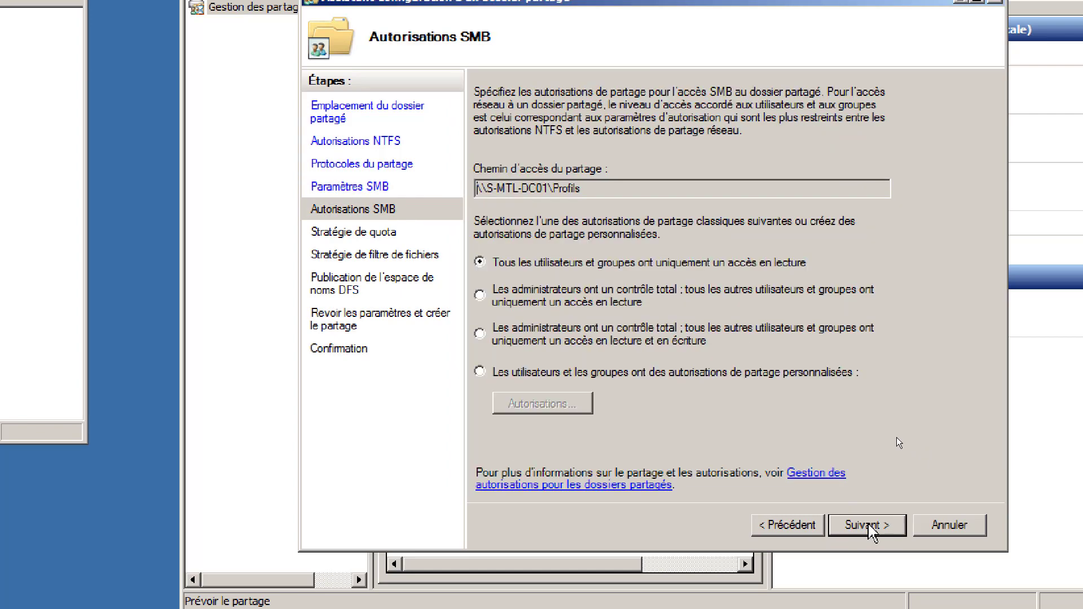
left_click(489, 340)
left_click(867, 525)
Create the Profils share without a quota, file filter or DFS namespace publication, and close the wizard
left_click(867, 527)
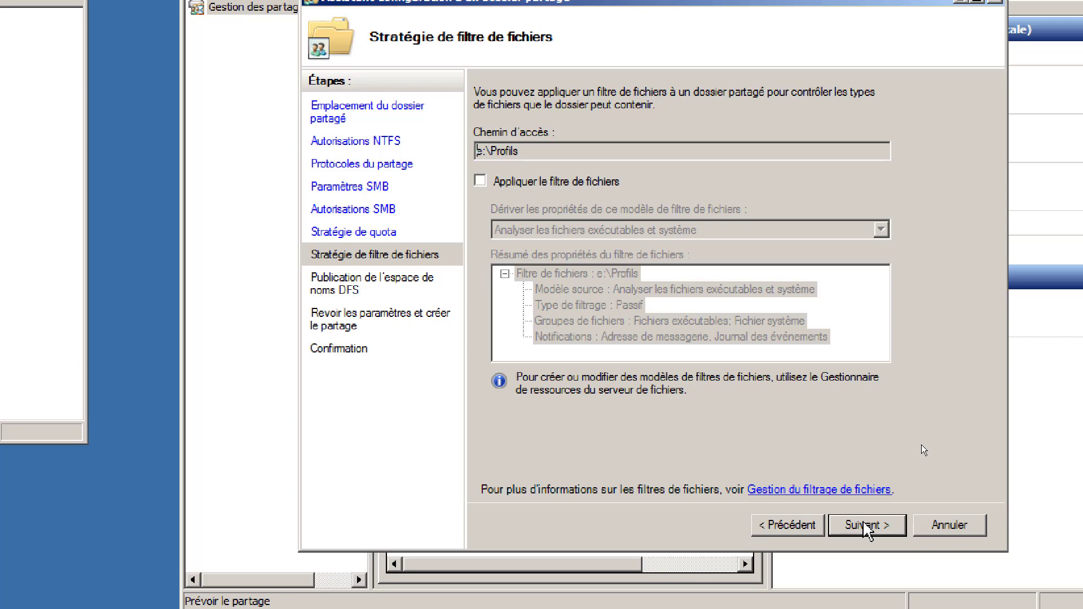
left_click(866, 527)
left_click(867, 527)
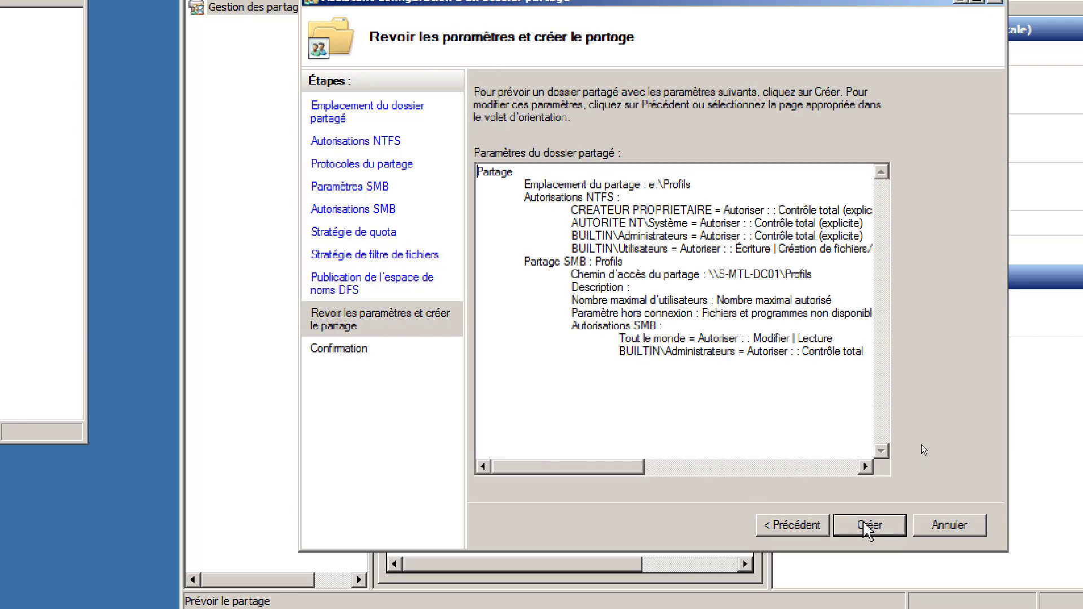
left_click(865, 526)
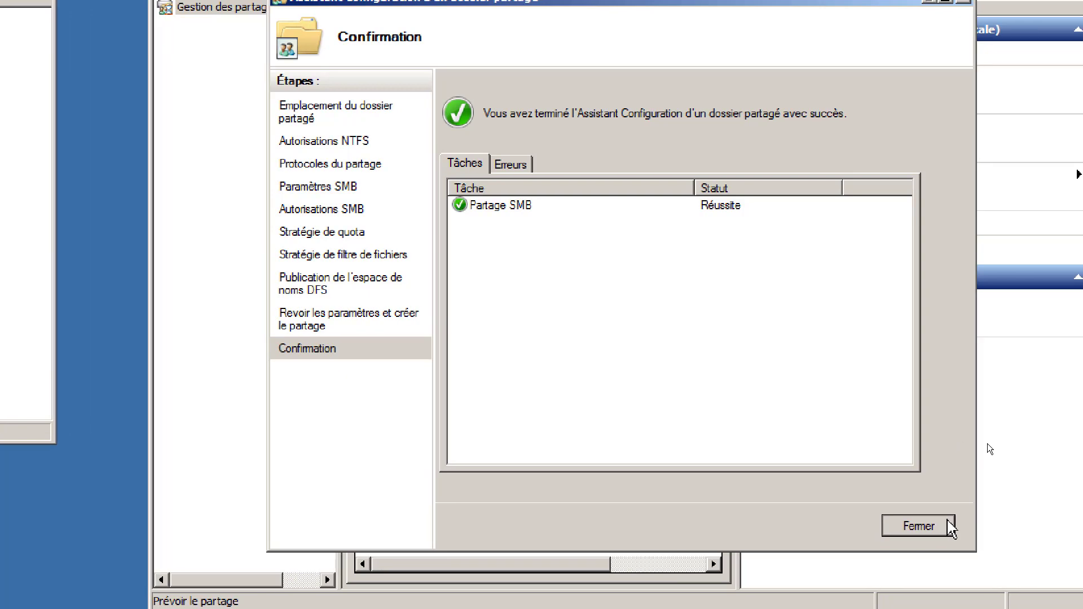
left_click(973, 524)
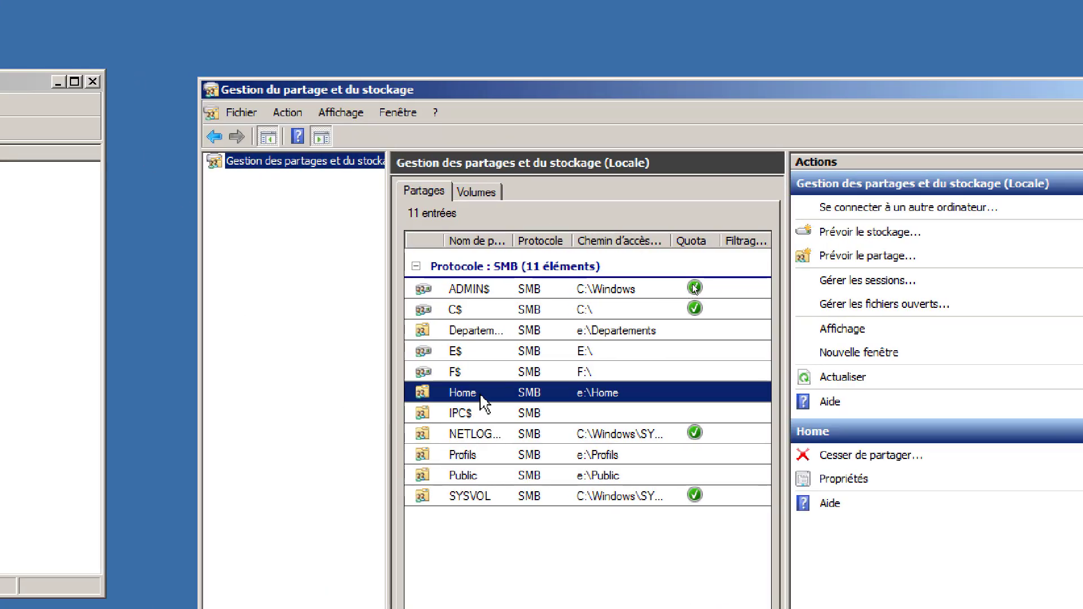
Review the share properties of Profils in the share list and close them without changes
left_click(478, 455)
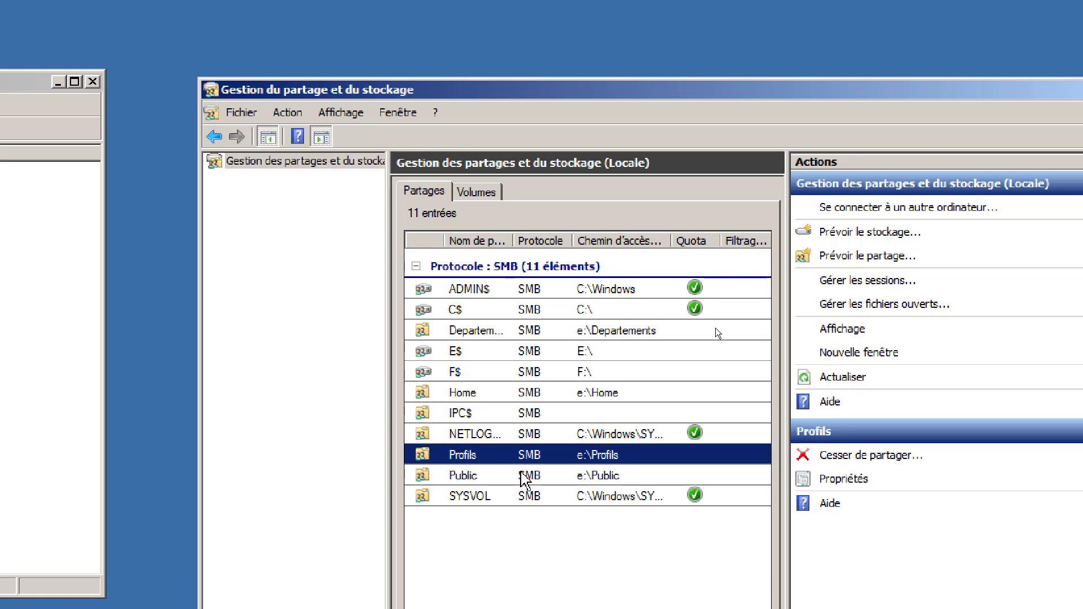
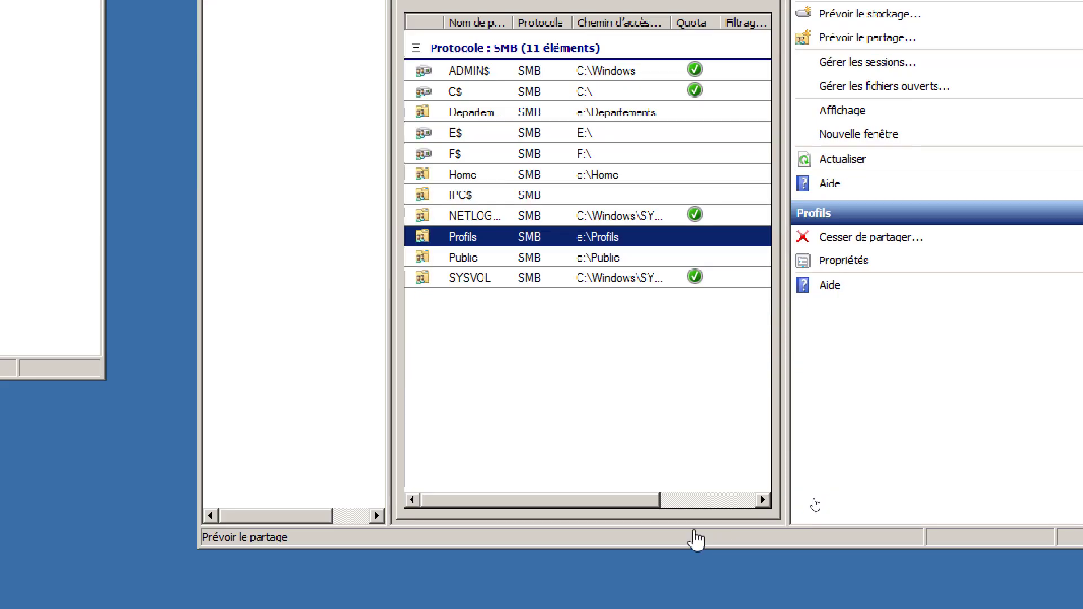
right_click(480, 218)
left_click(511, 239)
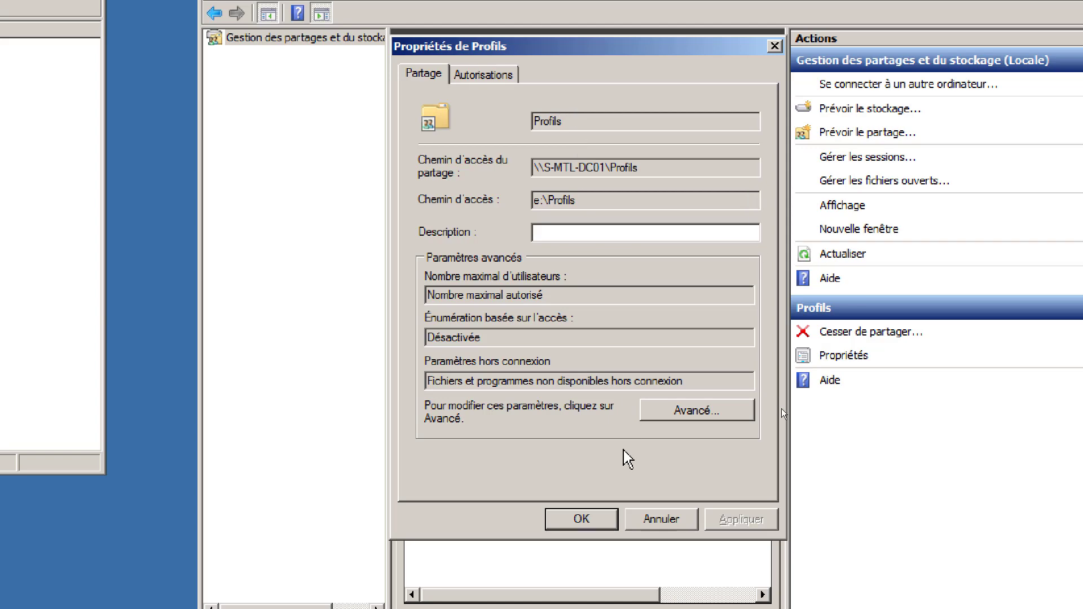
left_click(659, 527)
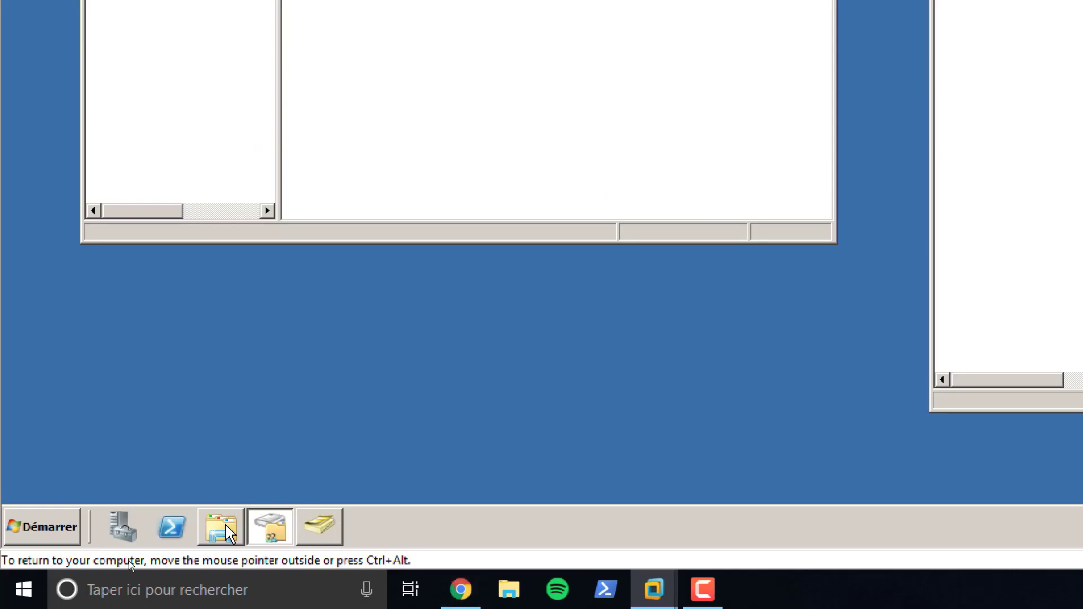
Open the advanced sharing settings of the Home folder on the Partages (E:) drive
left_click(220, 528)
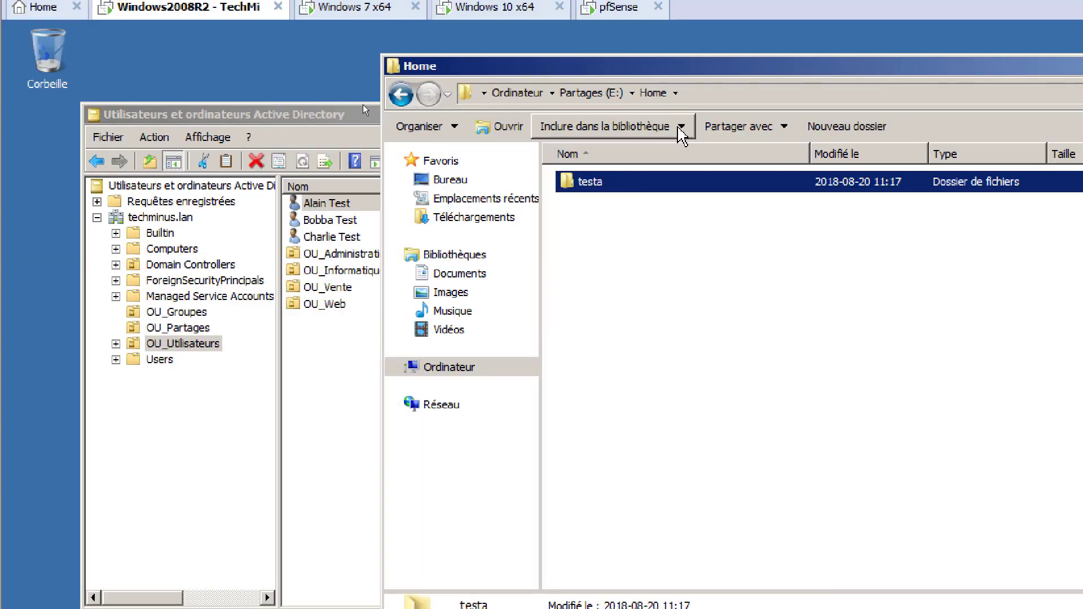
left_click(581, 93)
right_click(573, 205)
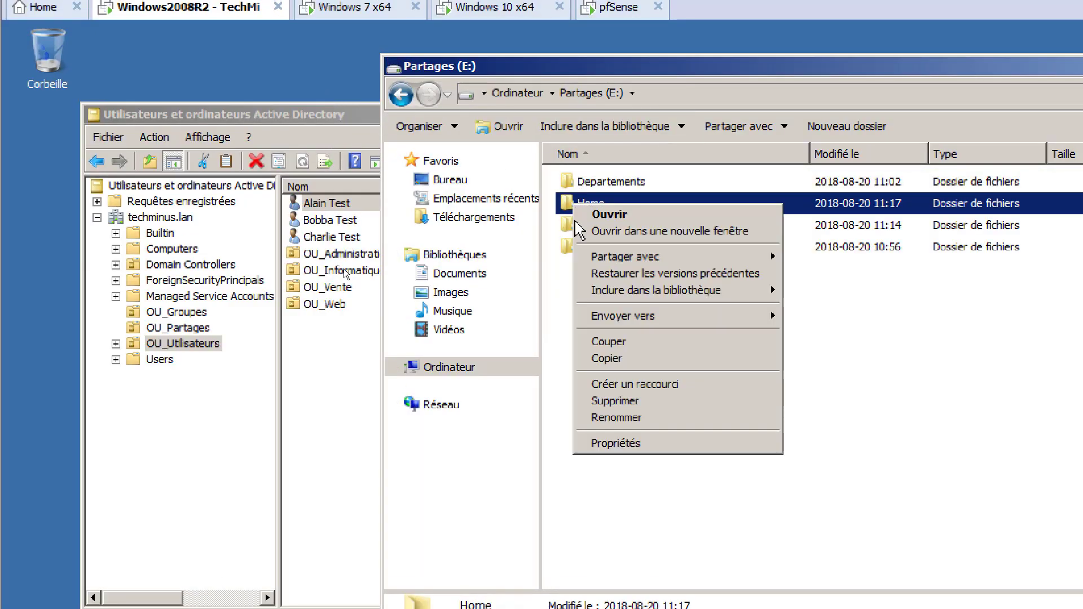
left_click(616, 446)
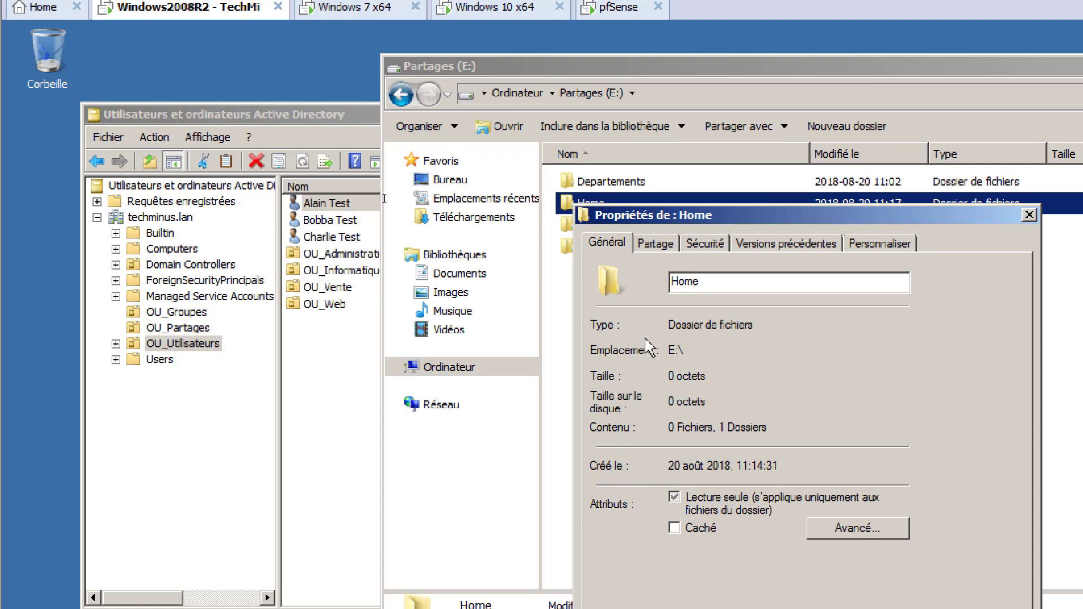
left_click(666, 244)
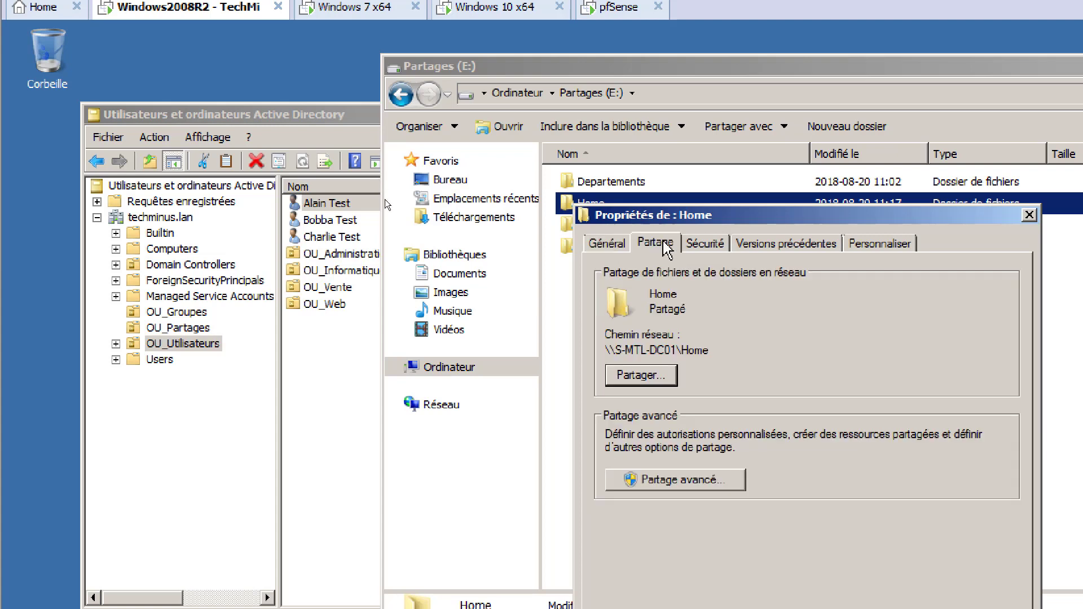
left_click(671, 481)
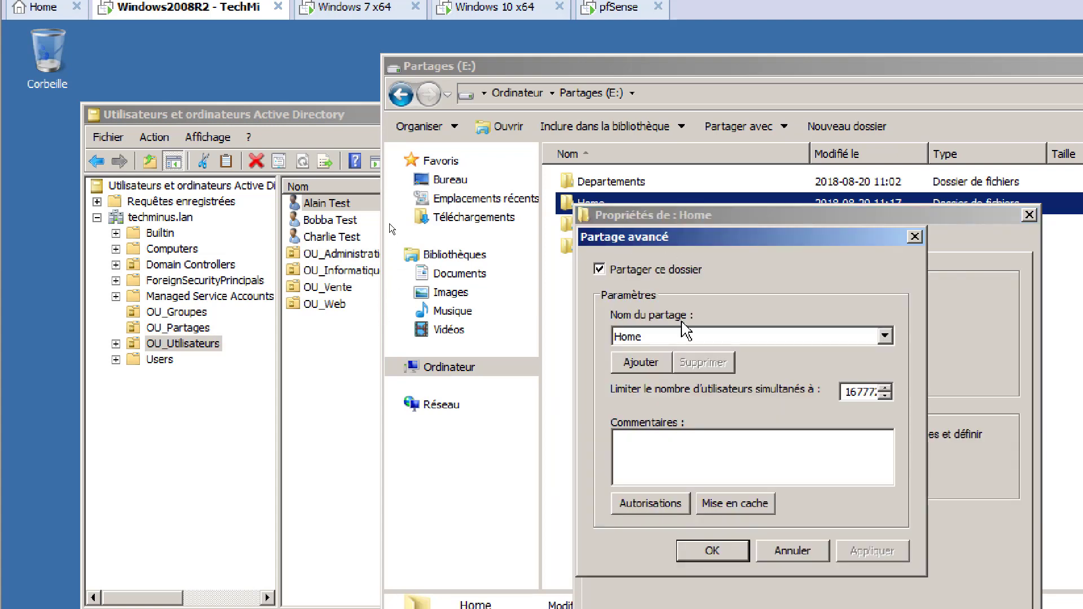
Check the Home folder's share names and the form for an additional share, and close the folder properties without changes
left_click(681, 338)
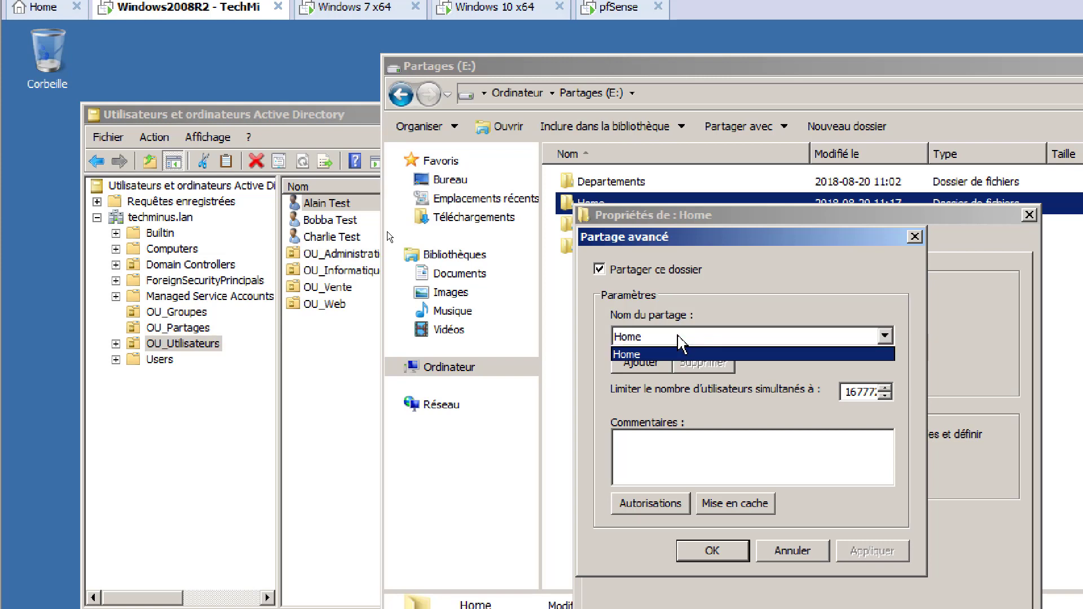
left_click(678, 337)
left_click(678, 337)
left_click(678, 338)
left_click(678, 336)
left_click(657, 338)
left_click(643, 364)
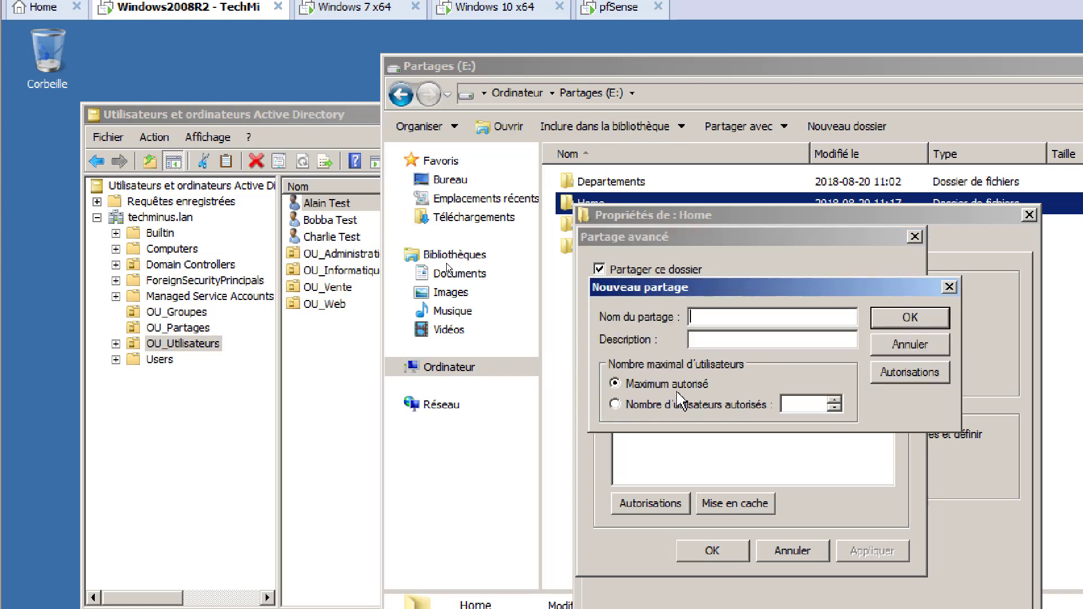
left_click(940, 344)
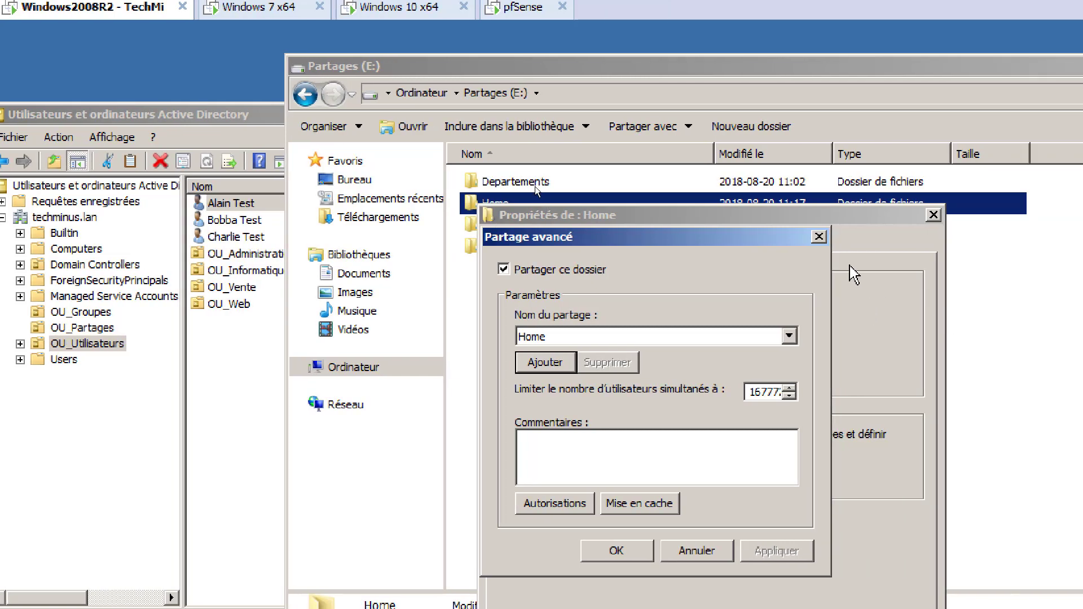
left_click(818, 237)
left_click(934, 216)
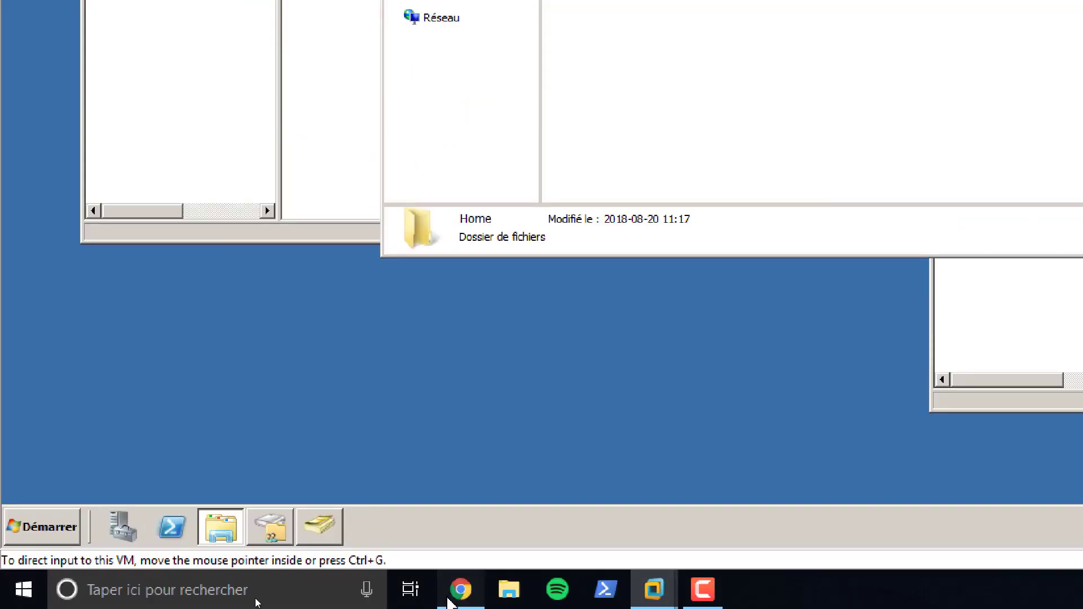
Switch to the assignment document in Google Docs in Chrome and review the public and departmental share requirements
left_click(460, 589)
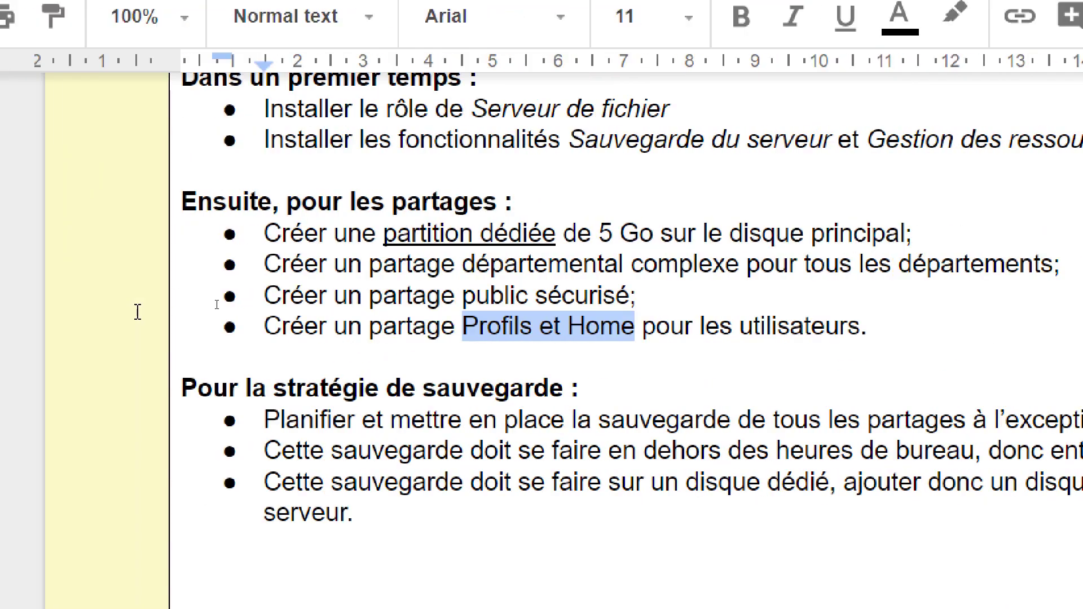
left_click_drag(397, 307, 527, 309)
left_click_drag(428, 266, 586, 265)
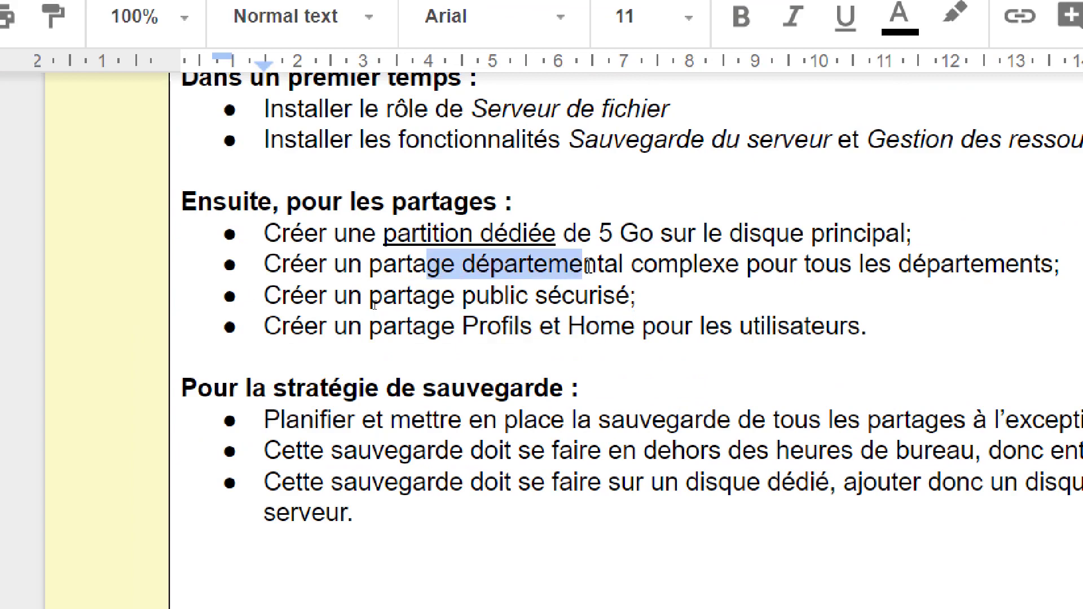